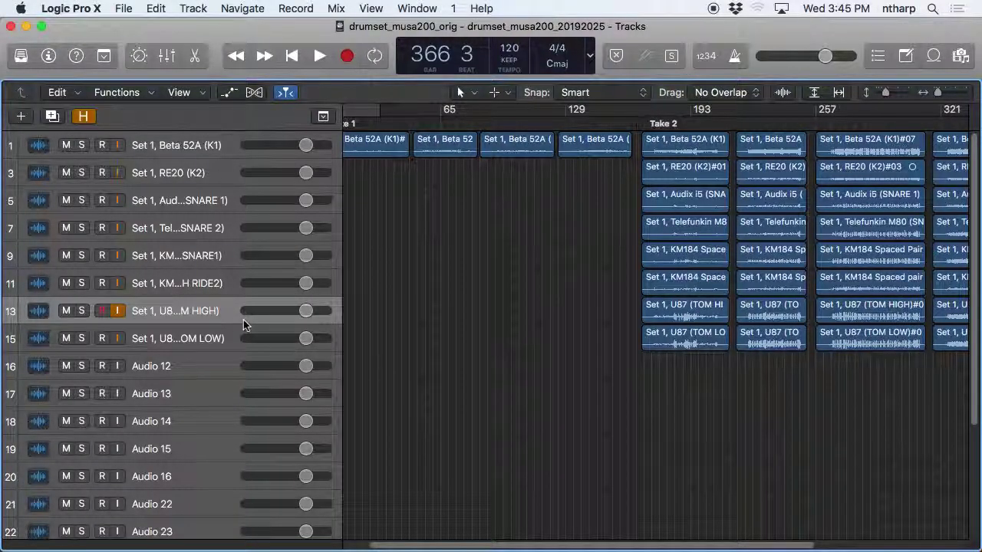
Show the hidden tracks in the track list and select the Beta 52A (K1) track
scroll(363, 334, down, 1)
scroll(363, 335, up, 1)
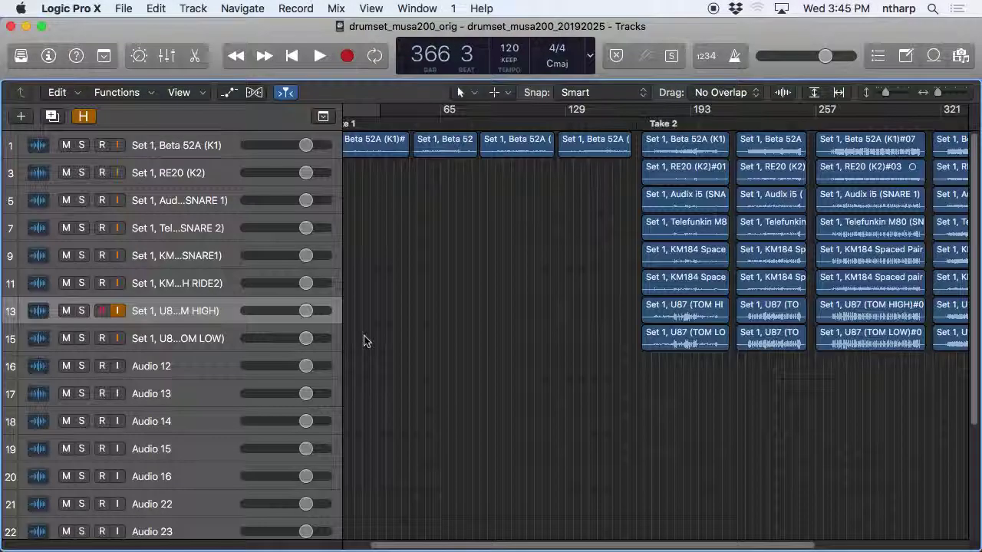
click(82, 116)
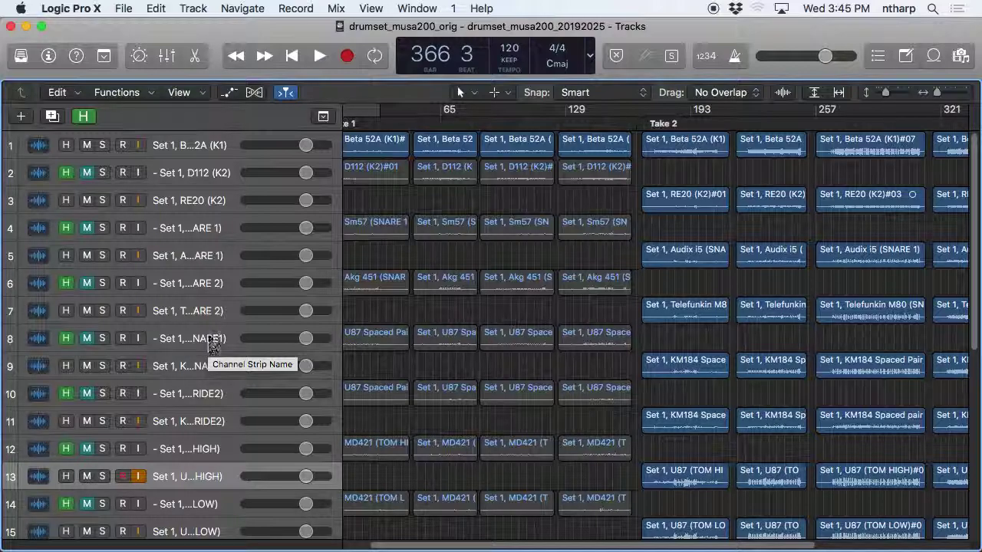
click(184, 152)
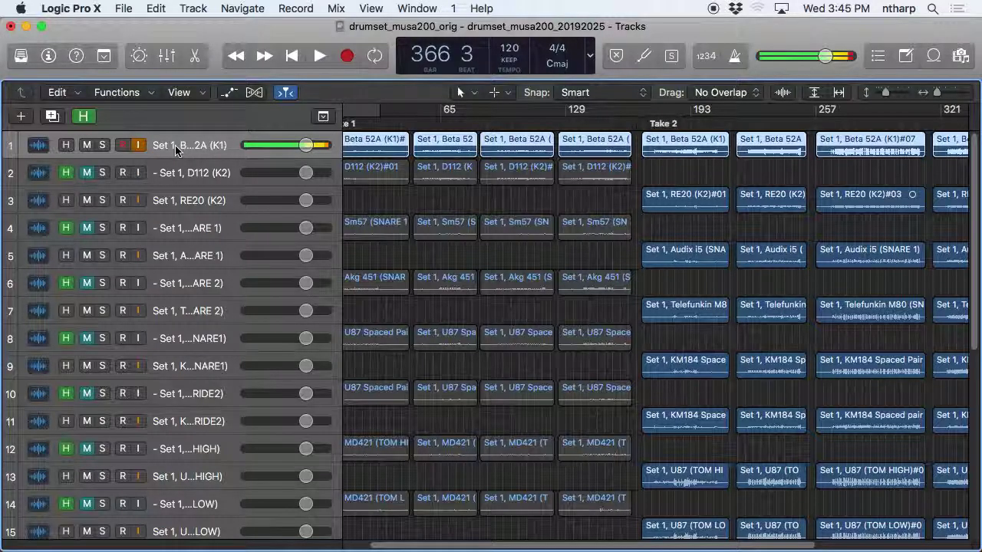
Set the Input Device to None in the audio device preferences, apply the change and close the preferences
key(XF86AudioMute)
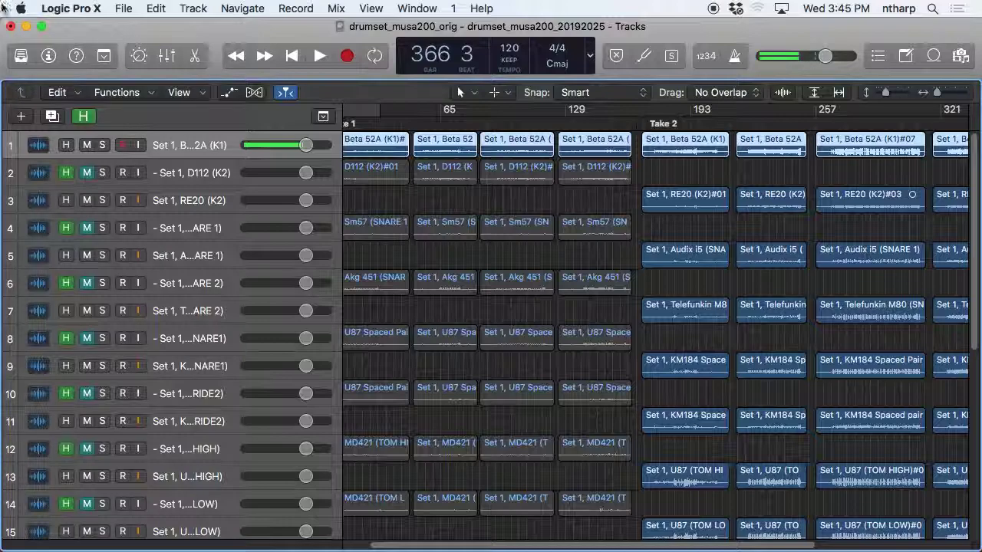
click(20, 8)
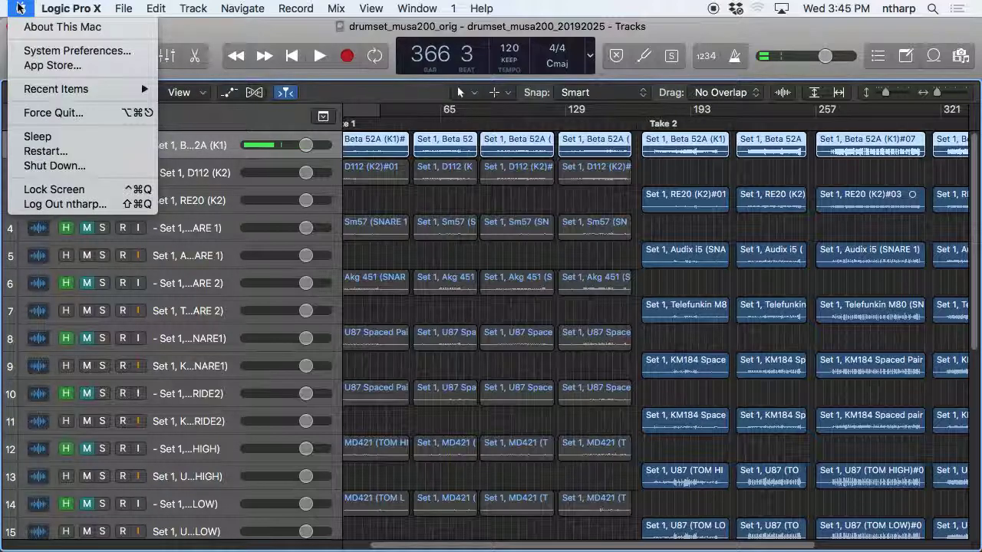
click(20, 9)
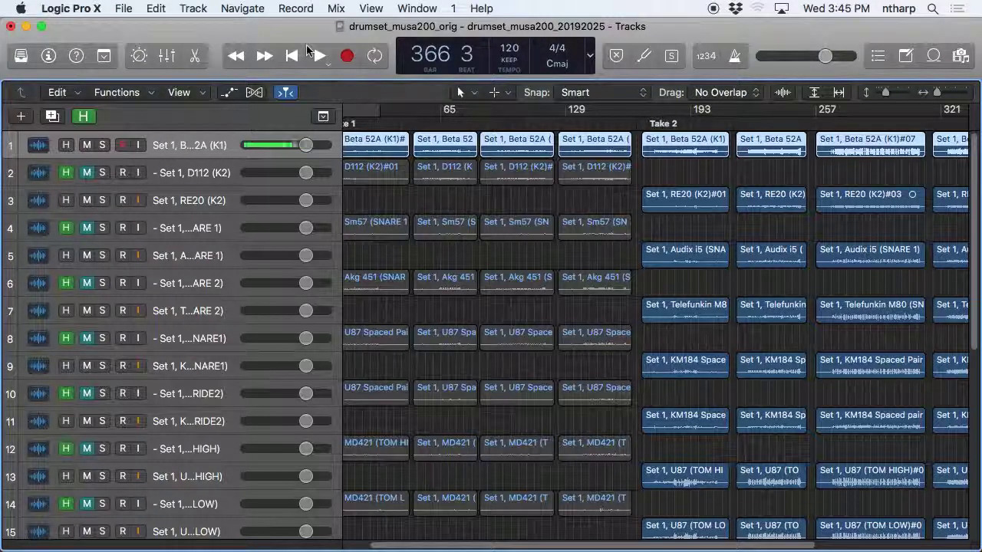
click(87, 8)
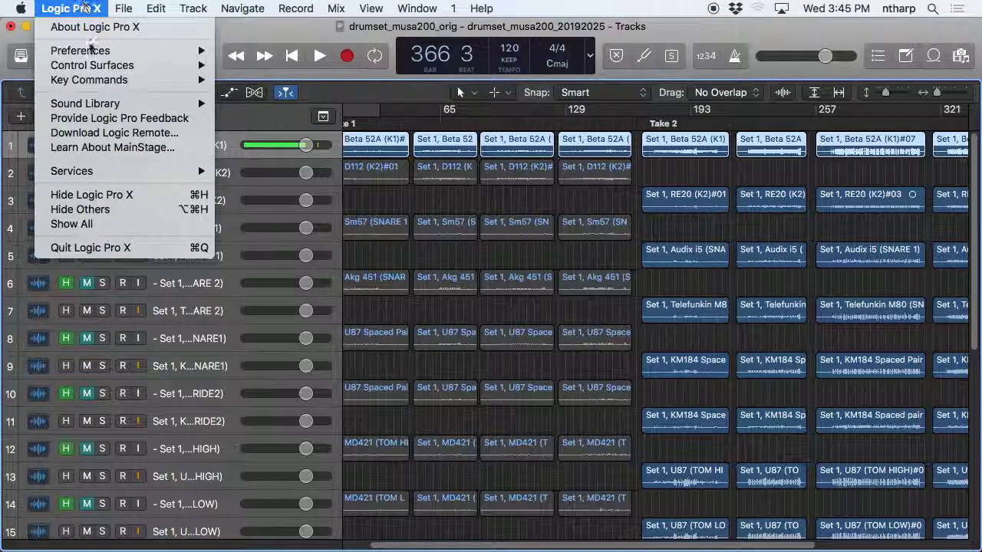
mouse_move(81, 50)
click(268, 66)
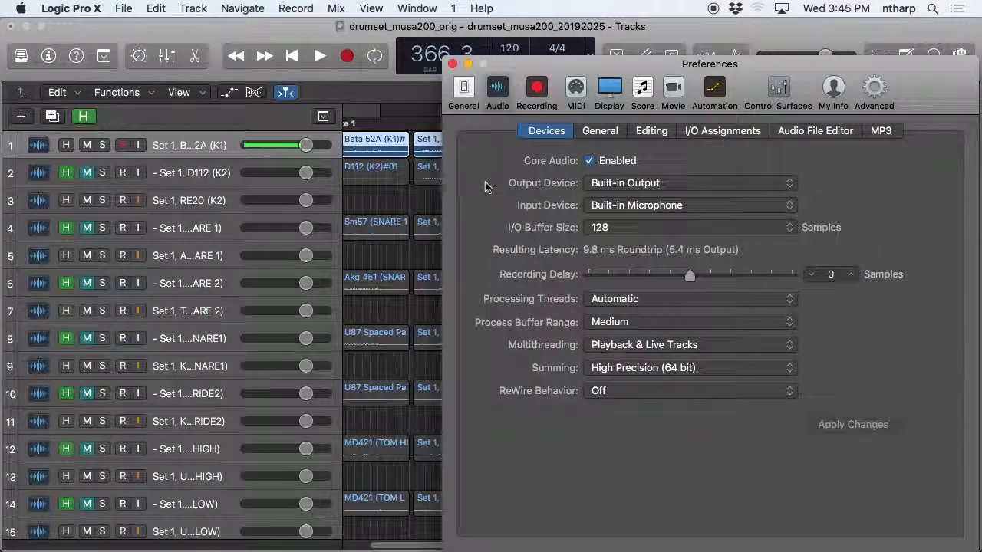
click(633, 203)
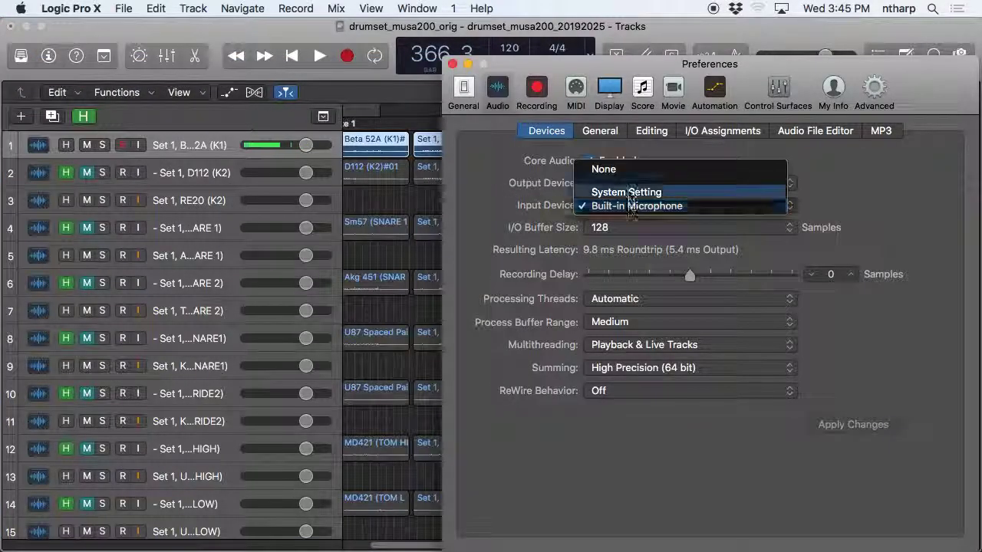
click(610, 167)
click(852, 424)
click(452, 65)
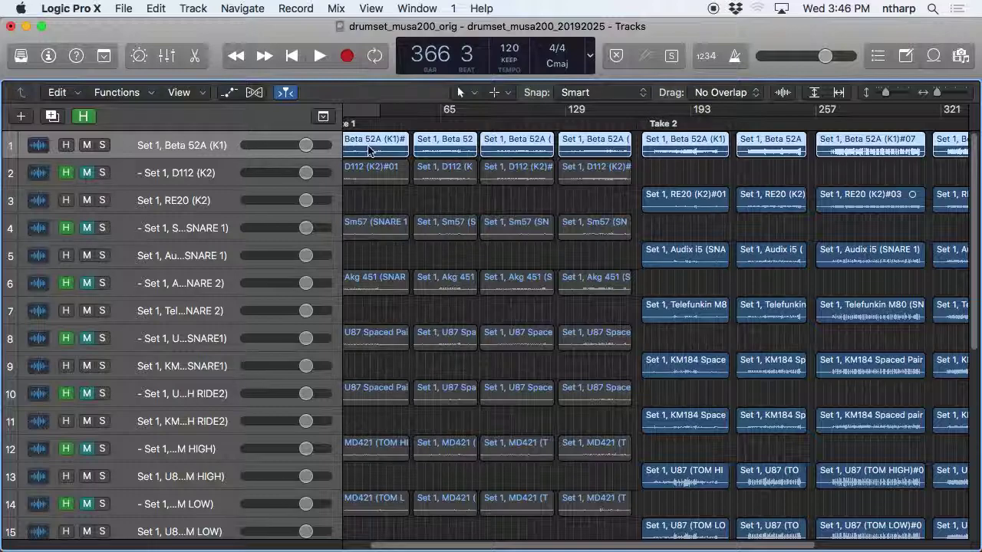
Rename the three kick drum tracks, tracks 1 to 3, as K1, K2 and K2b
double_click(190, 145)
text(K)
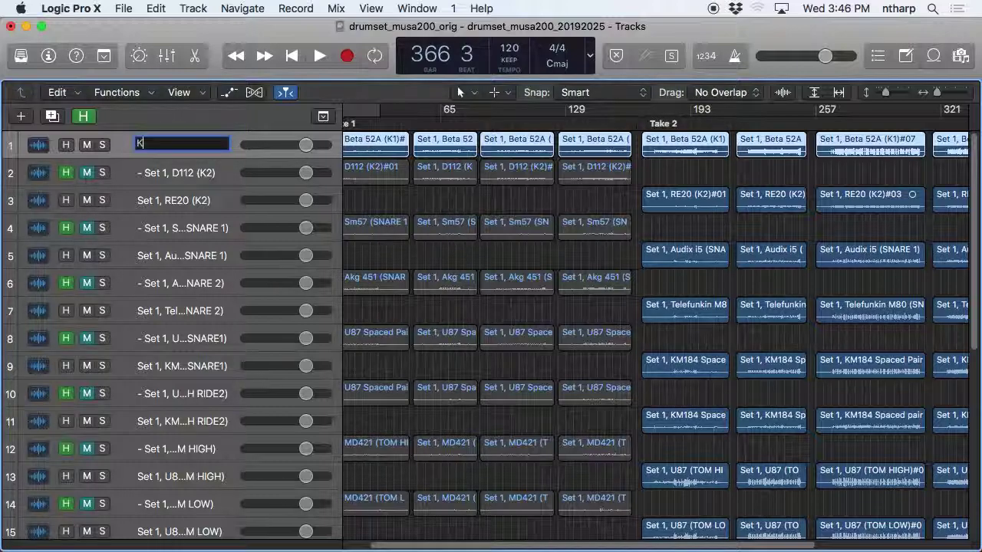
text(1)
key(Return)
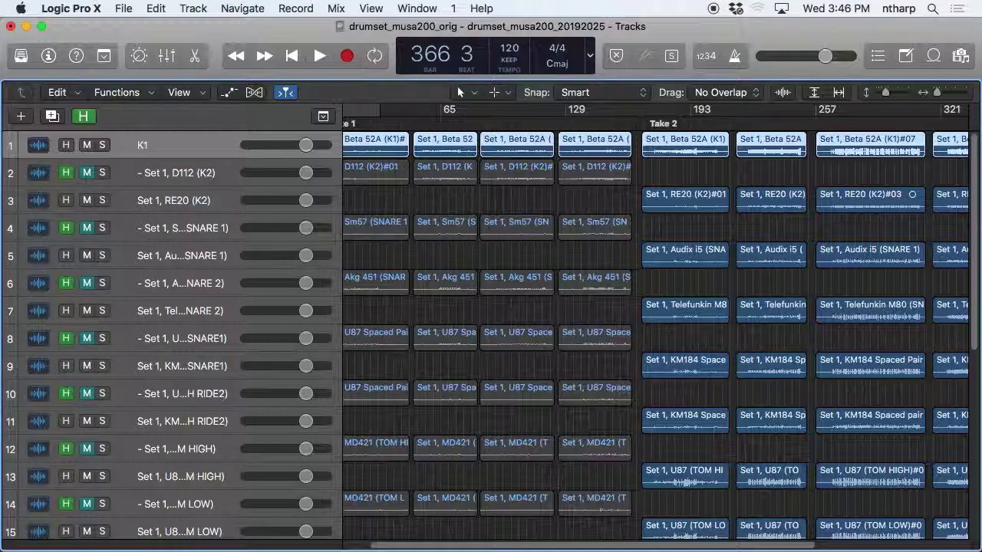
double_click(168, 172)
text(K2)
key(Return)
double_click(153, 199)
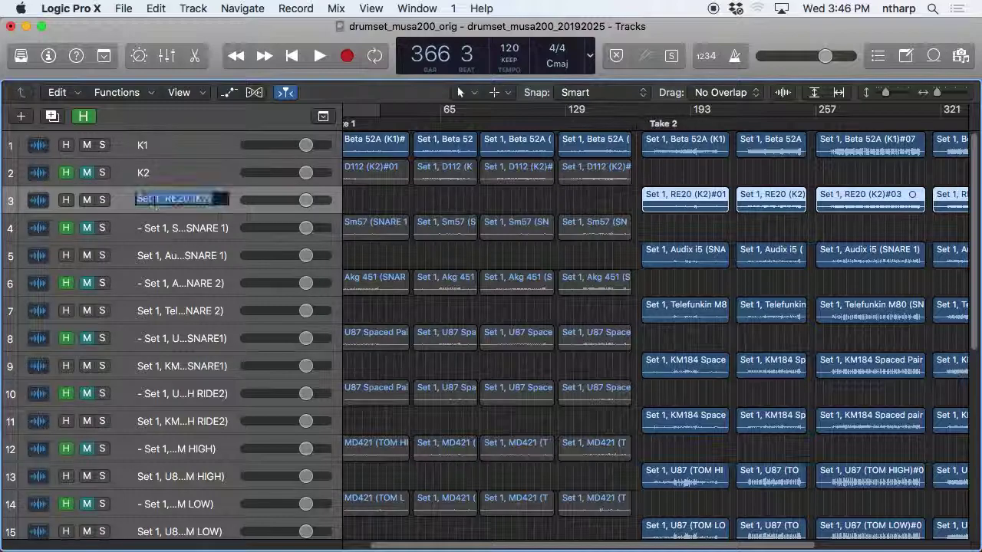
text(K2b)
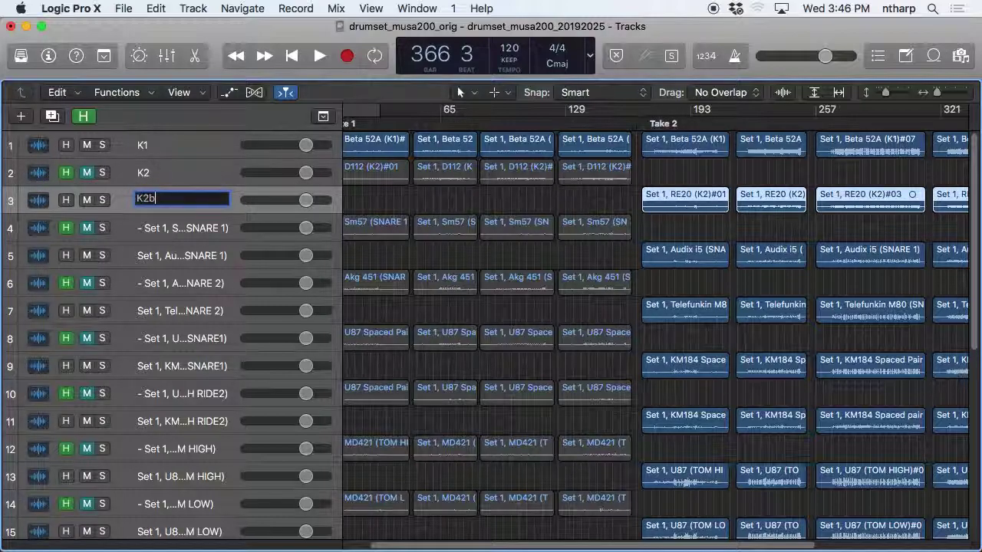
key(Return)
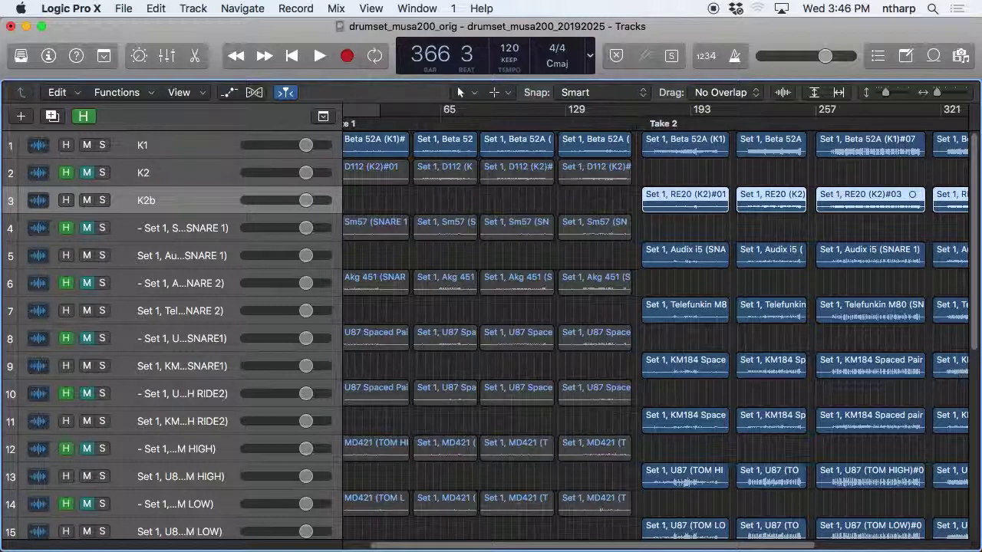
Rename the two Snare 1 tracks: track 4 as Sn1 and track 5 as Sb
double_click(185, 230)
text(Sn1)
key(Return)
double_click(176, 261)
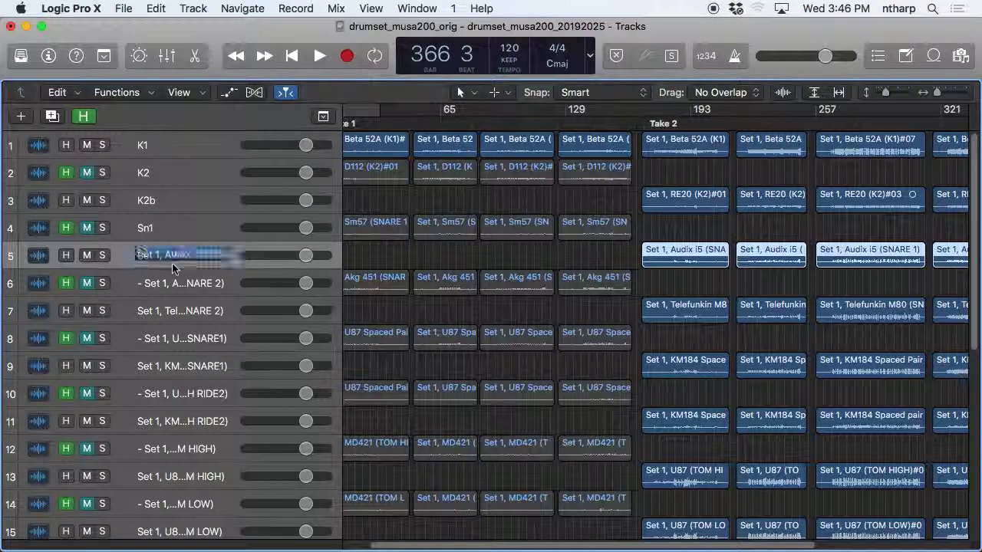
text(Sn)
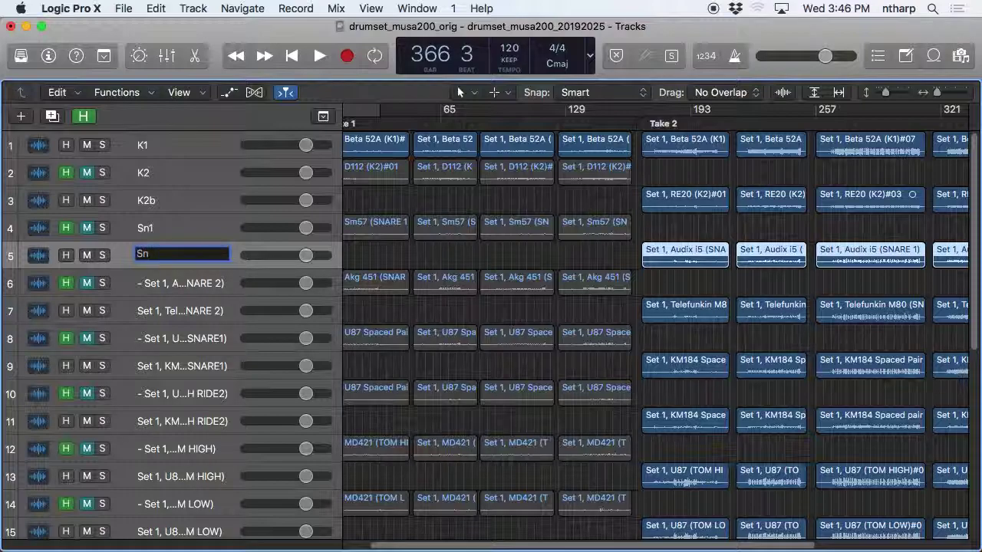
key(BackSpace)
text(b)
click(180, 224)
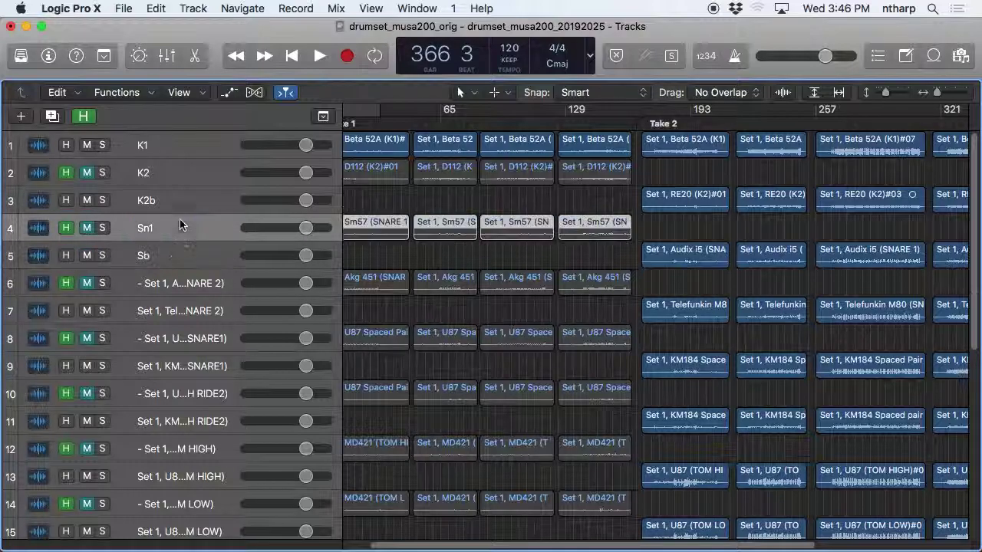
Rename the two Snare 2 tracks: track 6 as S2 and track 7 as S2b
double_click(160, 285)
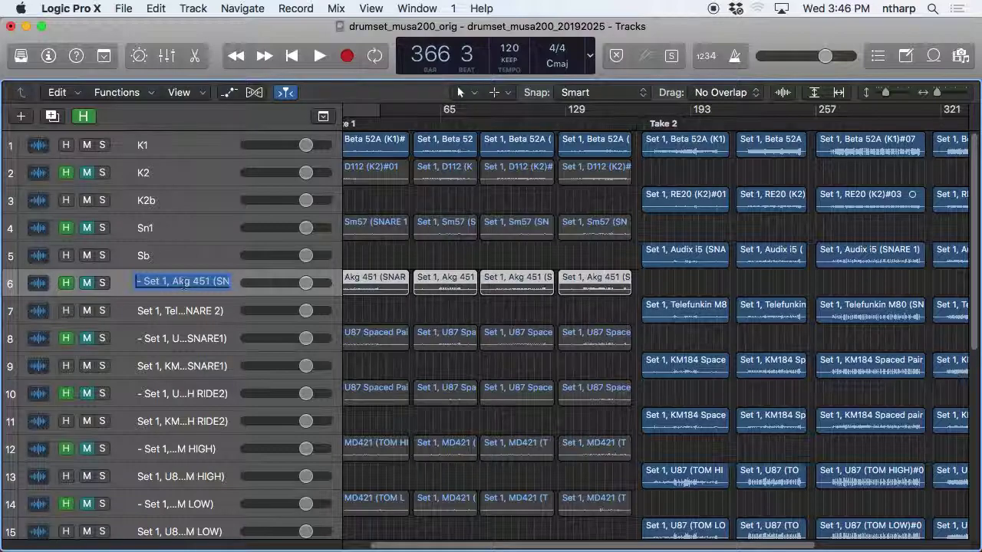
text(S2)
key(Return)
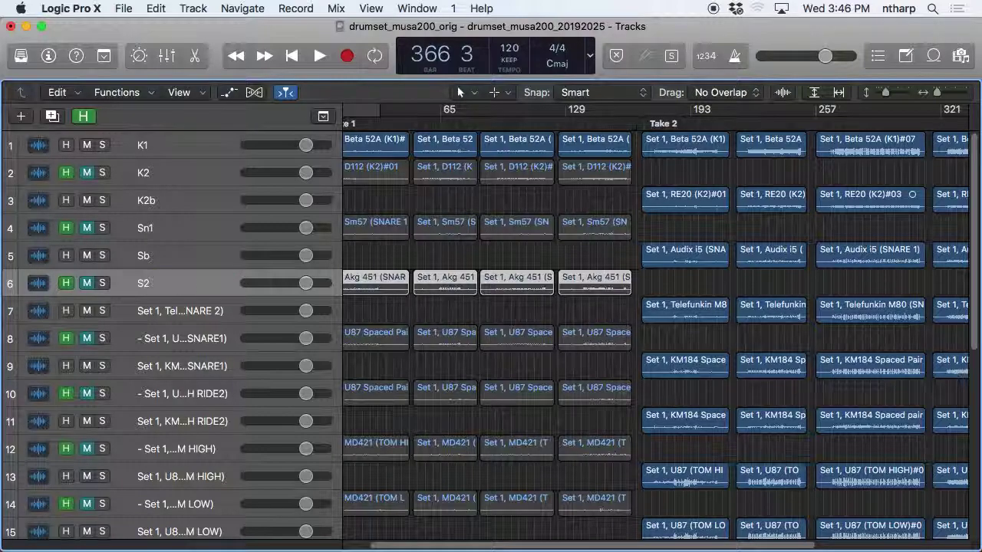
double_click(178, 310)
text(S3)
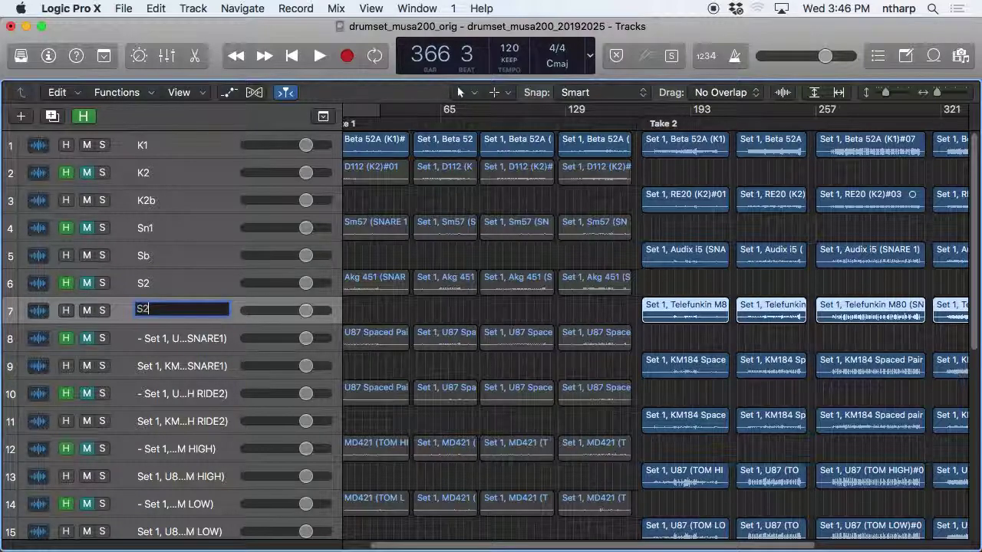
key(Return)
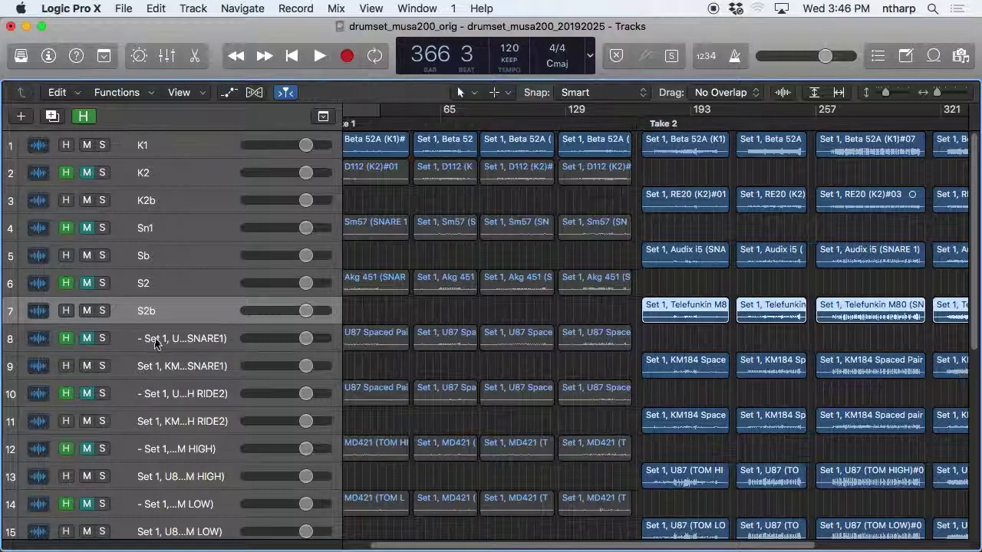
Rename the two snare-side spaced pair overhead tracks: track 8 as OH(s) and track 9 as OH(s)b
double_click(154, 343)
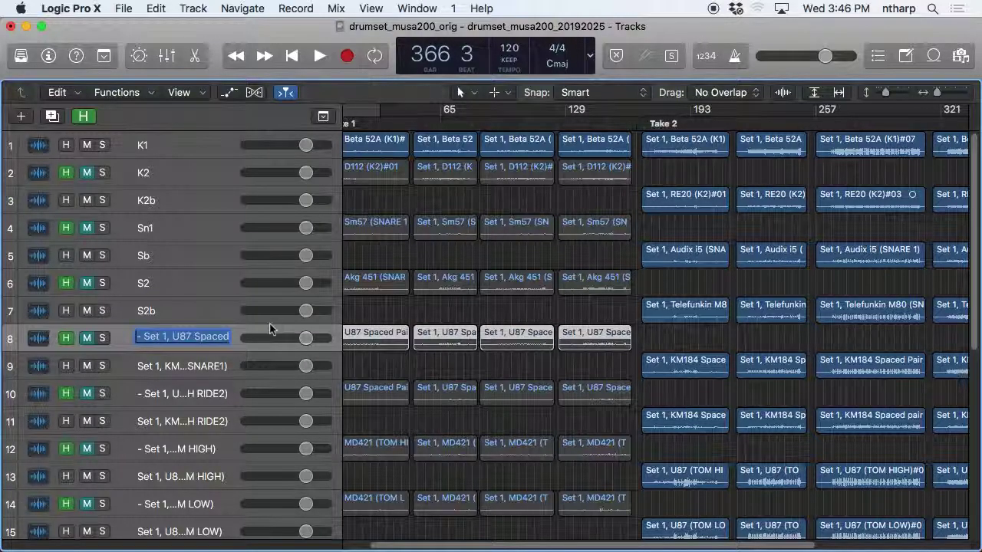
text(OH(s))
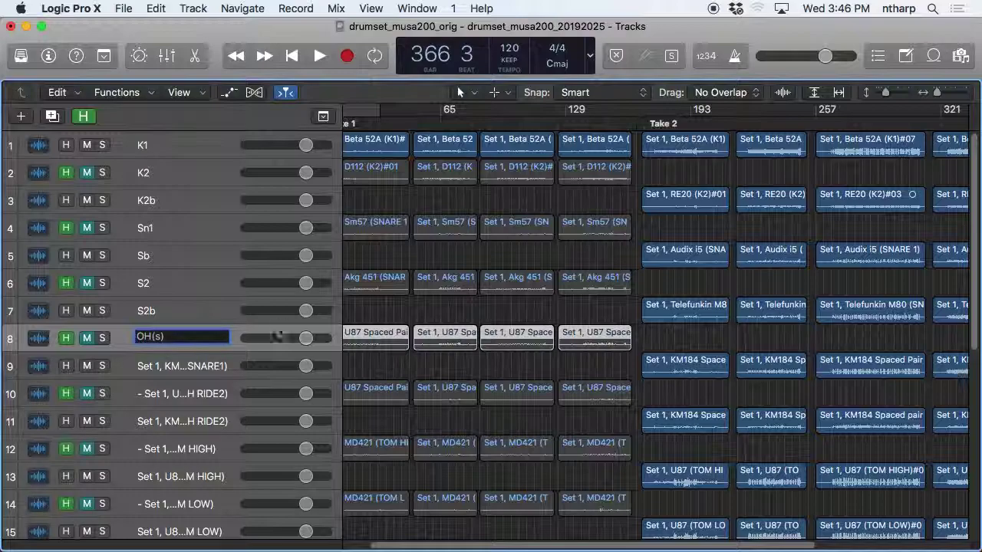
click(176, 367)
double_click(176, 367)
text(SeOH(s))
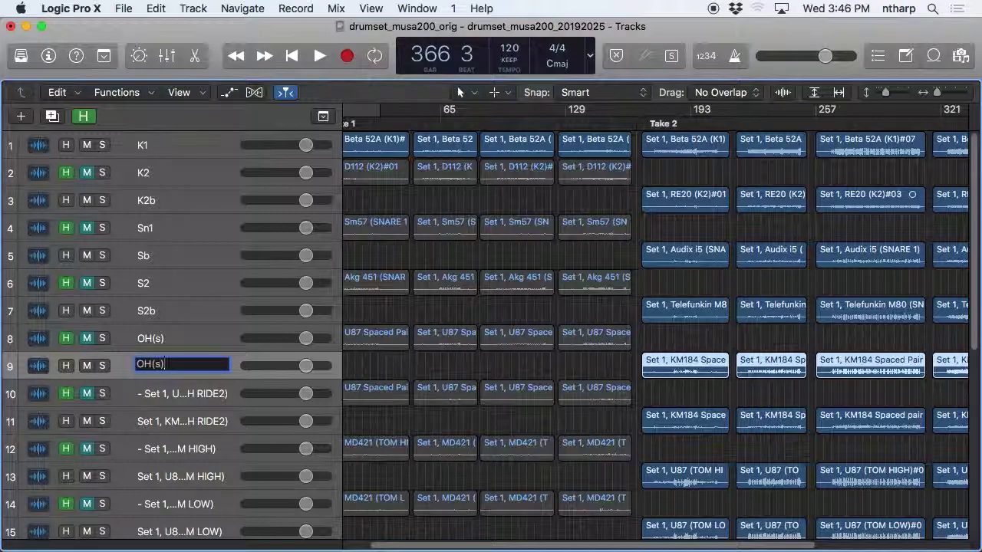
key(Return)
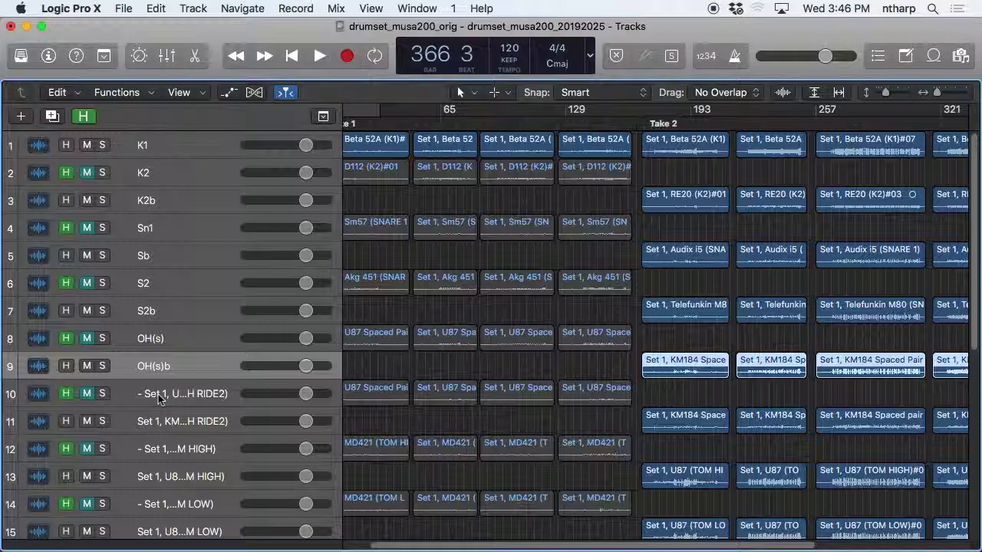
Rename the two ride-side spaced pair overhead tracks: track 10 as OH(r) and track 11 as OH(r)b
click(158, 394)
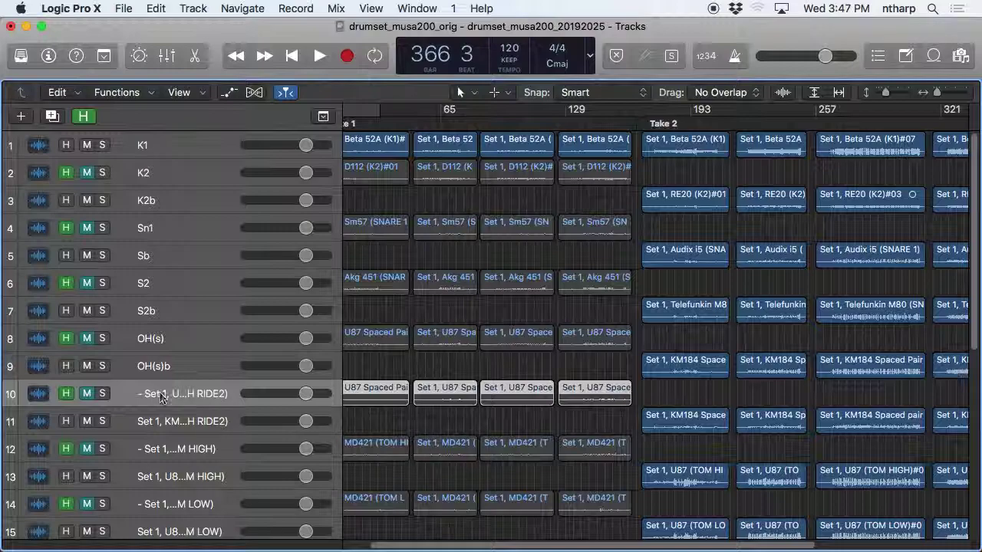
double_click(161, 396)
text(OH)
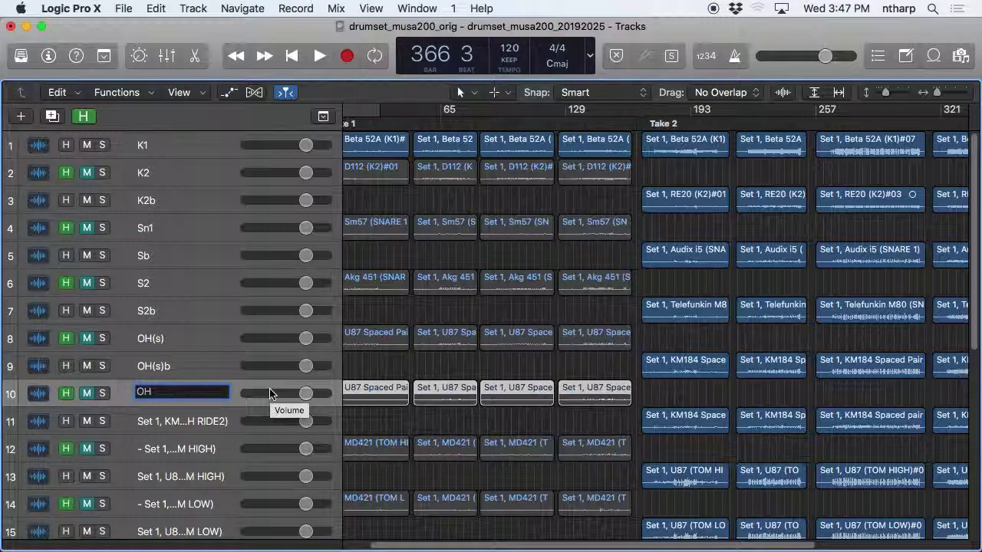
text((r))
key(Return)
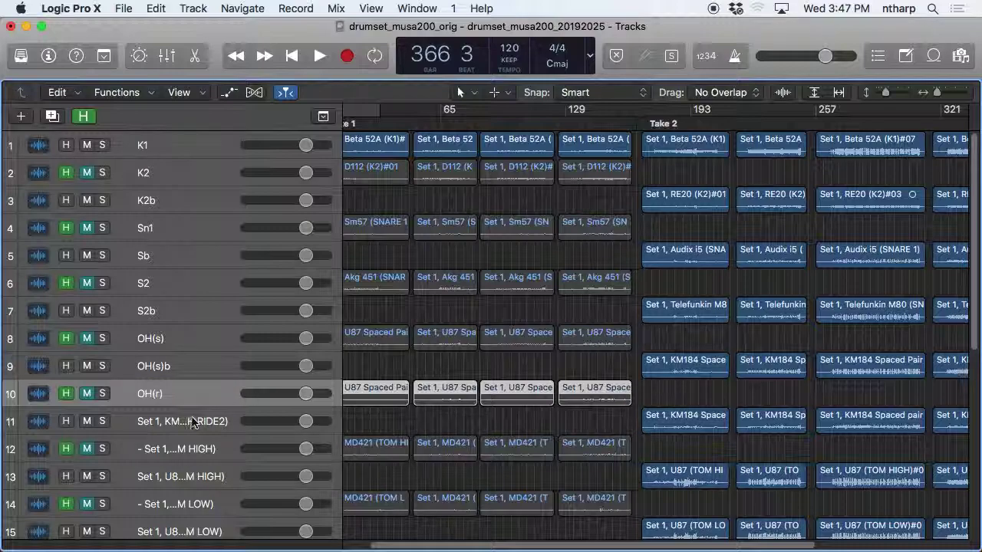
click(191, 420)
double_click(191, 420)
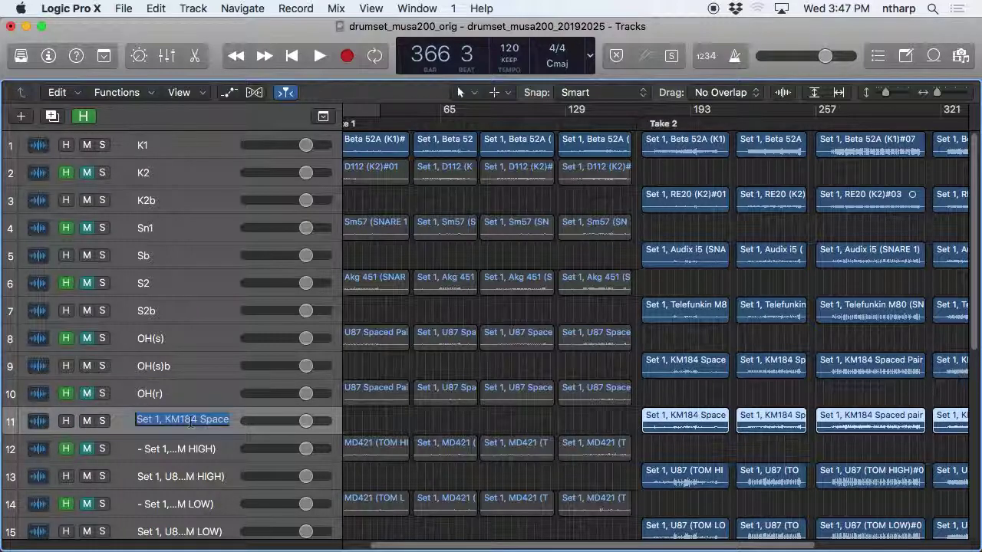
text(OH)
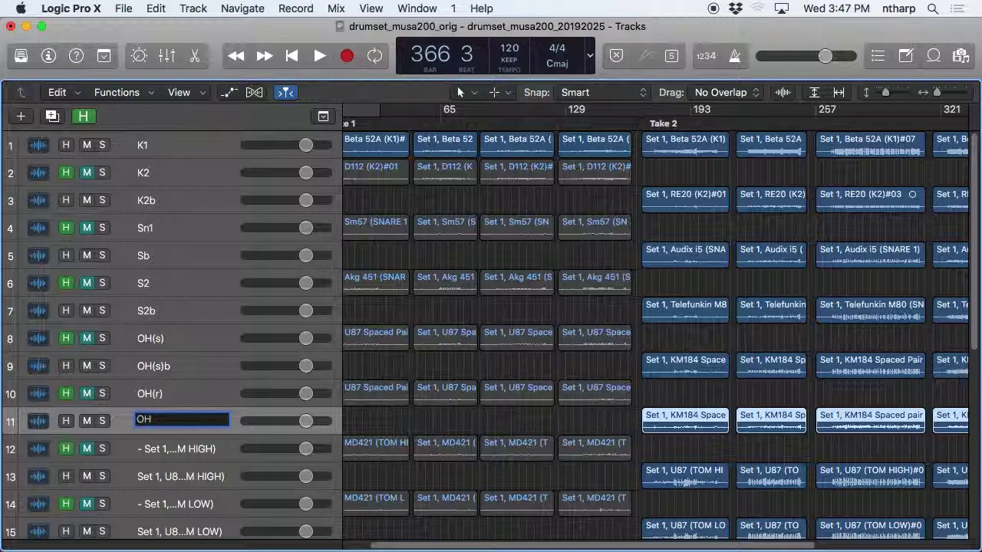
text((r)b)
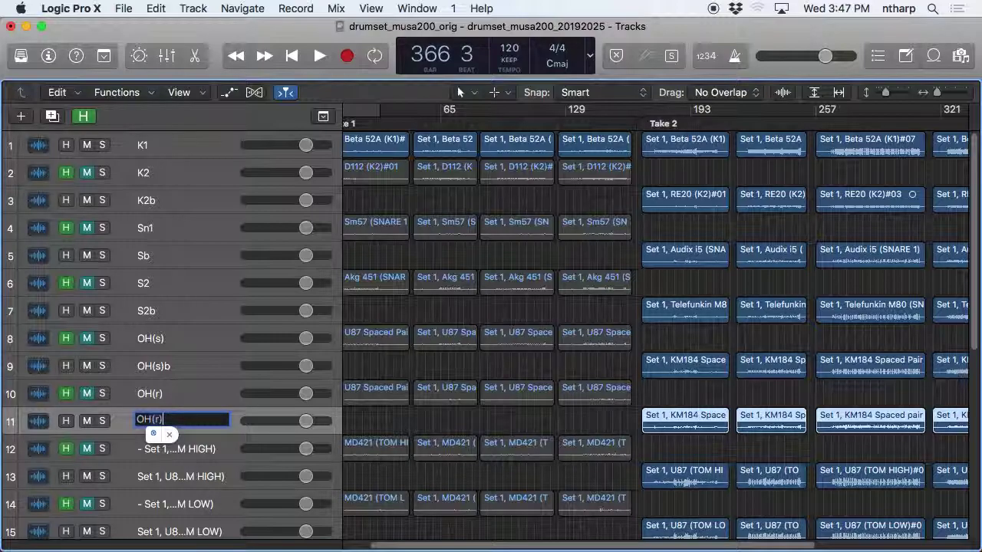
key(Return)
Rename track 12, the MD421 high tom microphone, as T(h)
click(171, 449)
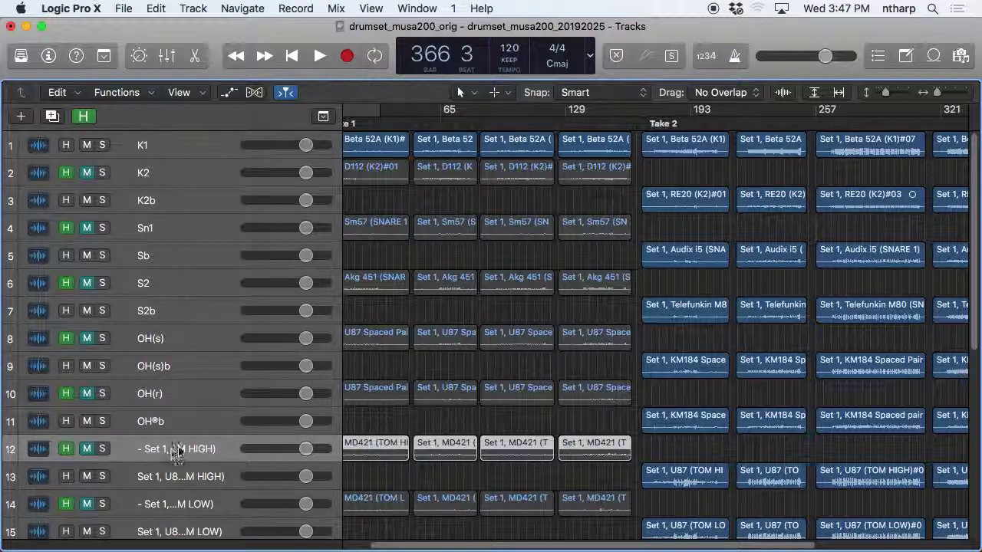
scroll(167, 445, down, 1)
double_click(163, 442)
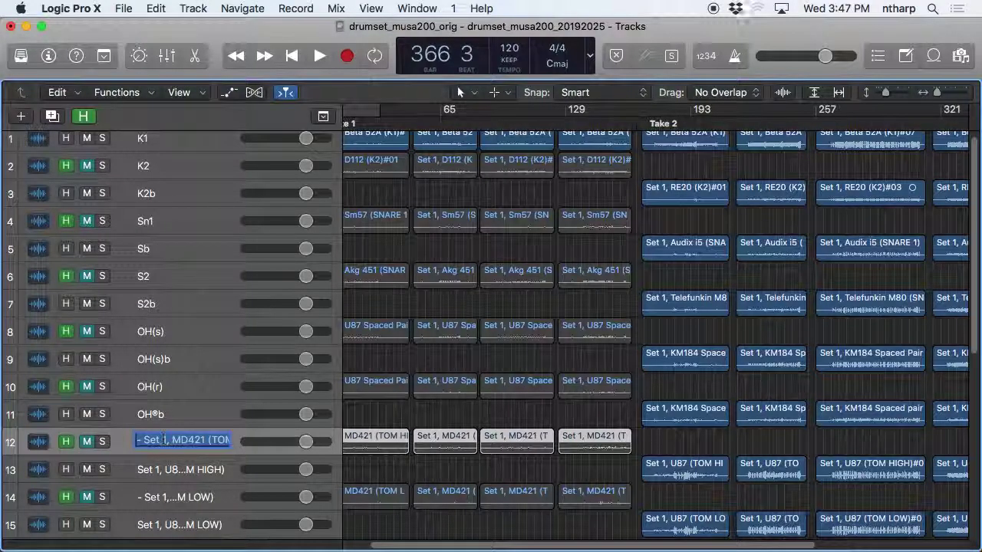
text(T)
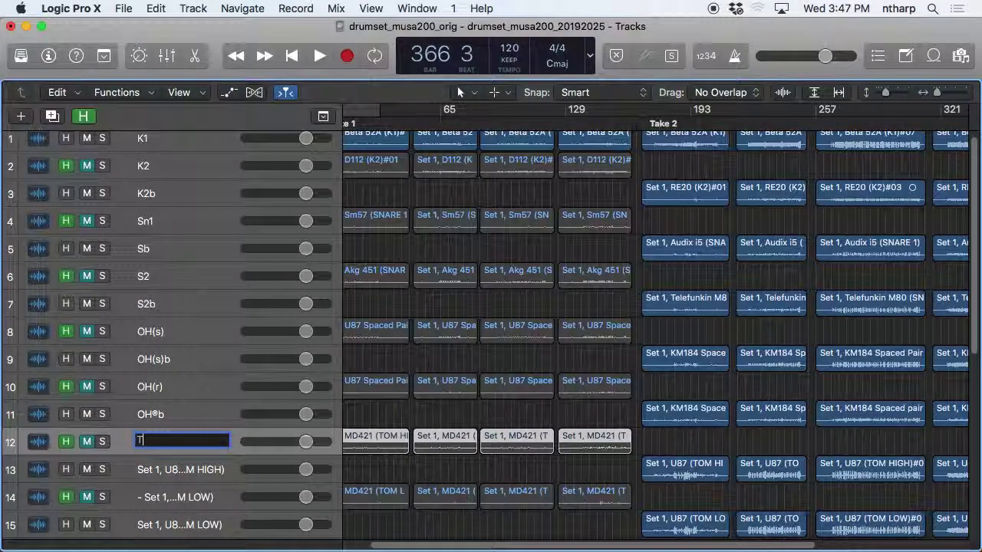
text((h))
key(Return)
Correct the name of track 11 to OH(r)b by replacing the registered-trademark symbol with (r)
click(156, 417)
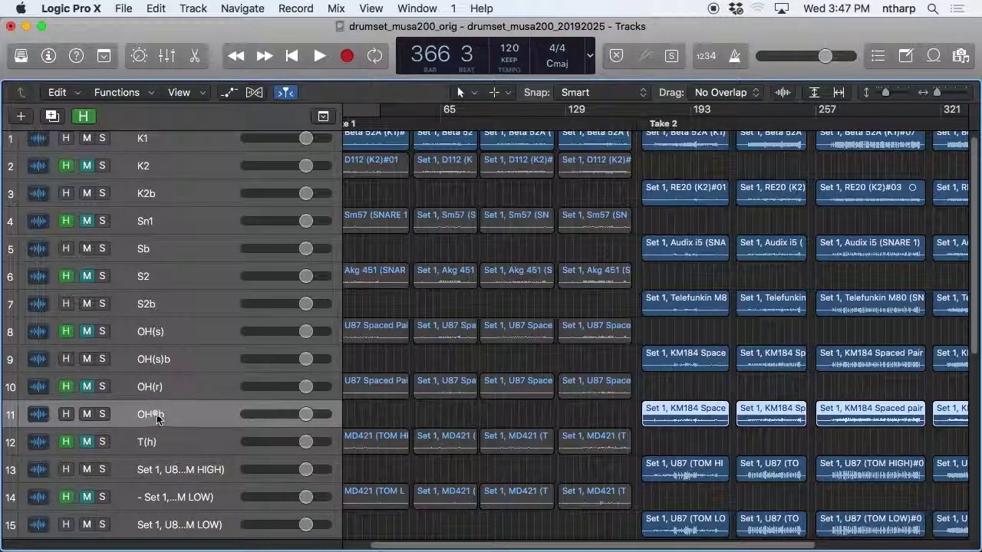
double_click(155, 416)
click(157, 415)
key(BackSpace)
text((r)
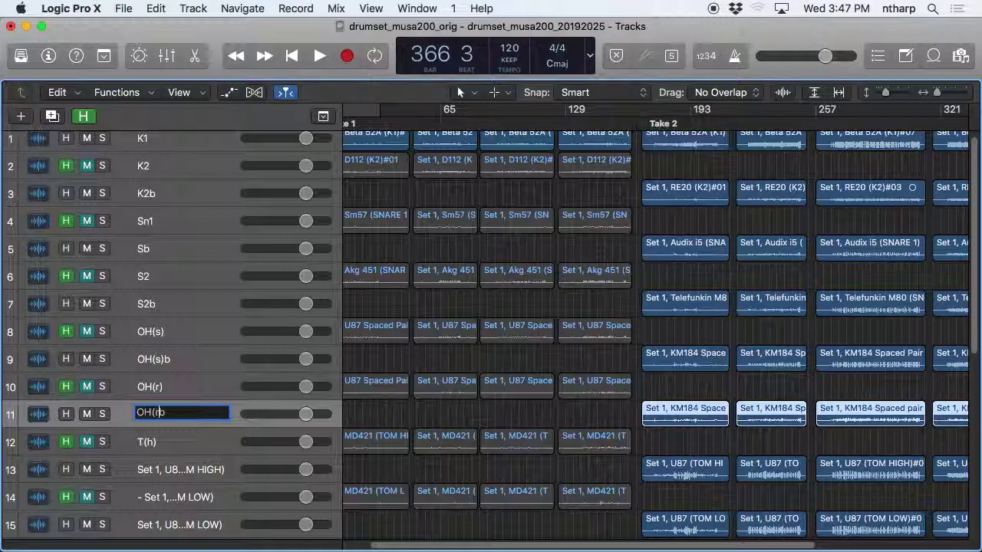
text())
click(181, 447)
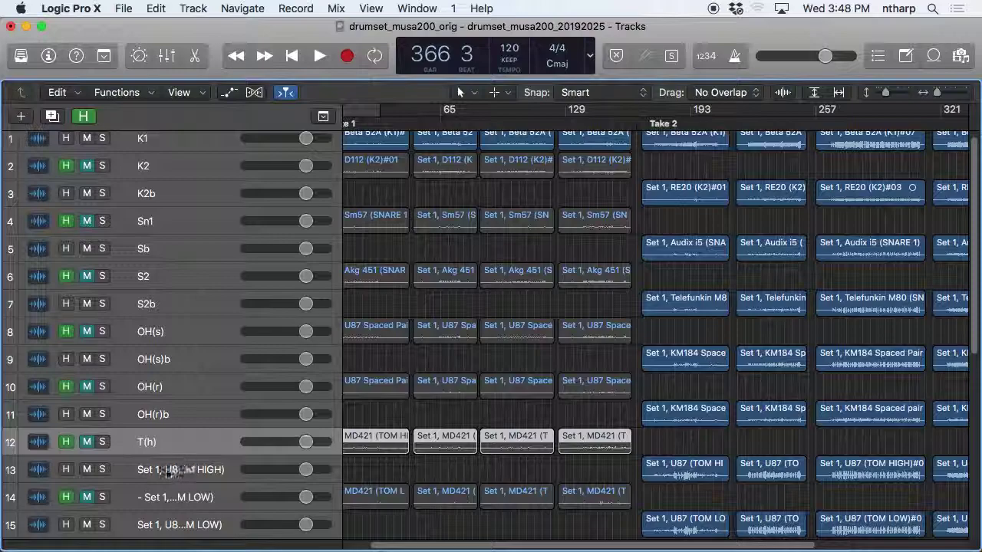
Rename track 13, the U87 high tom microphone, as T(h)b
scroll(166, 473, down, 1)
click(164, 469)
double_click(163, 469)
text(T)
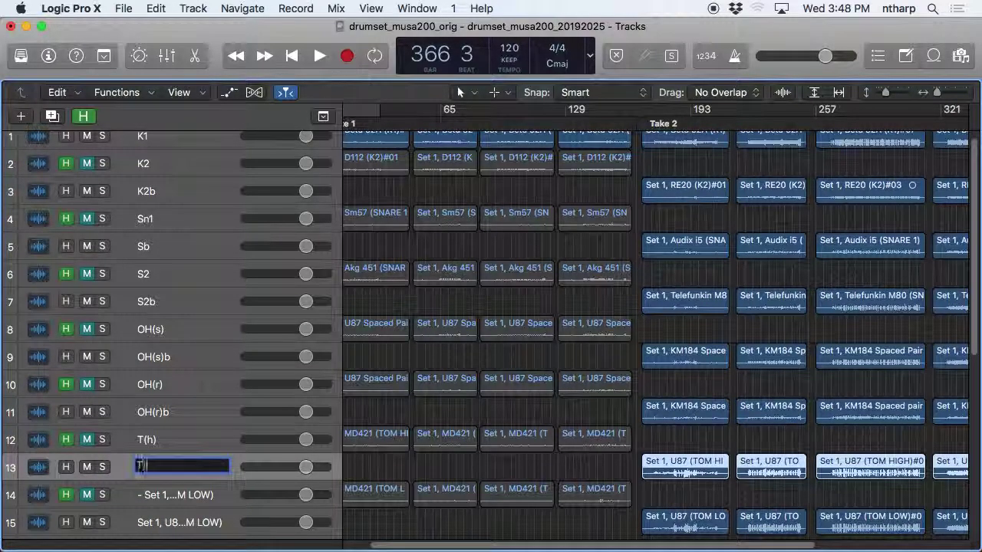
text((h)b)
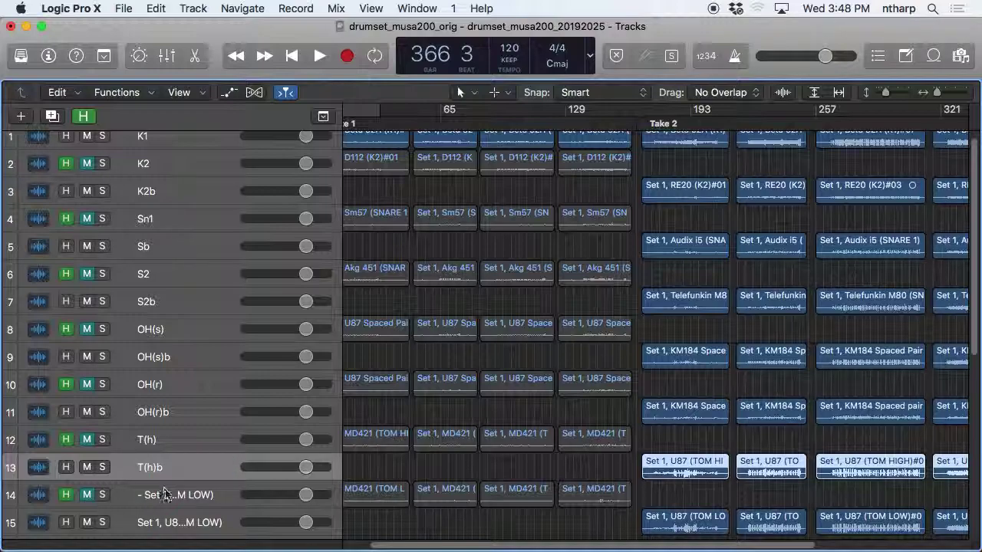
Rename the two low tom tracks: track 14 as T(l) and track 15 as T(l)b
click(165, 495)
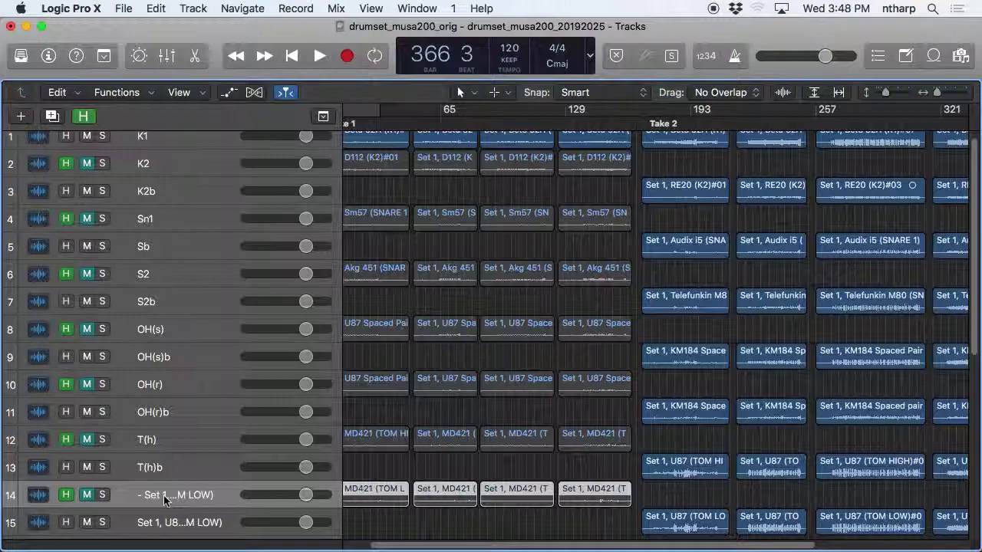
double_click(163, 494)
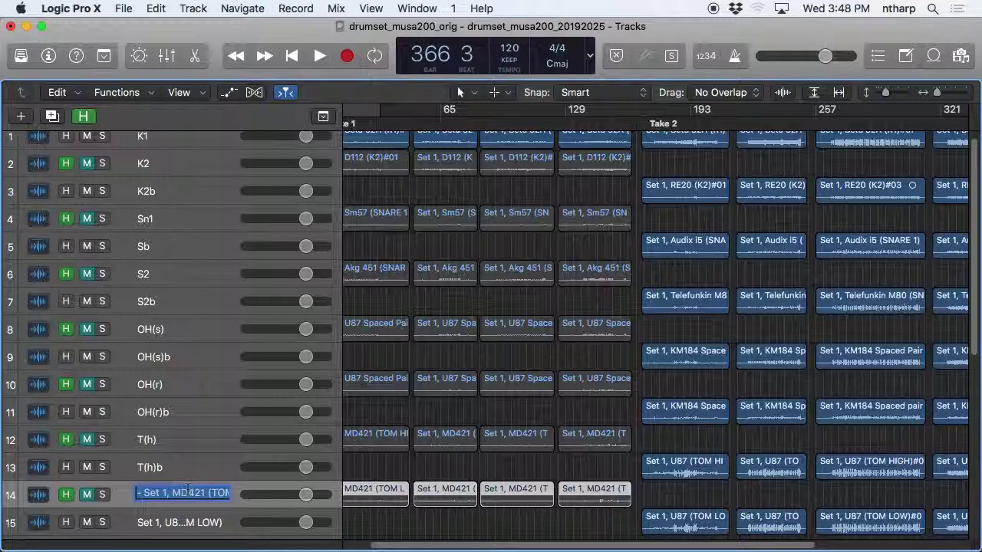
text(T()
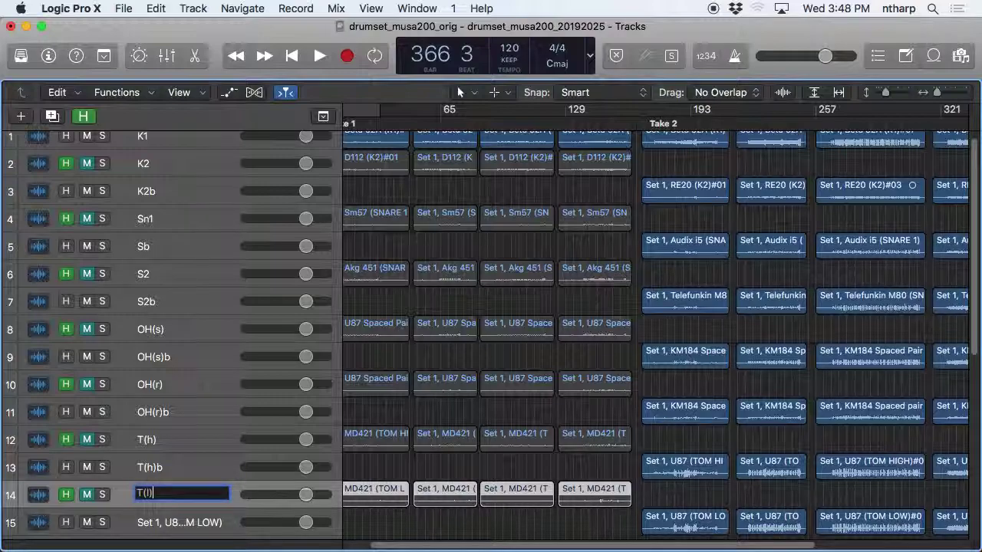
text(l))
key(Return)
click(157, 524)
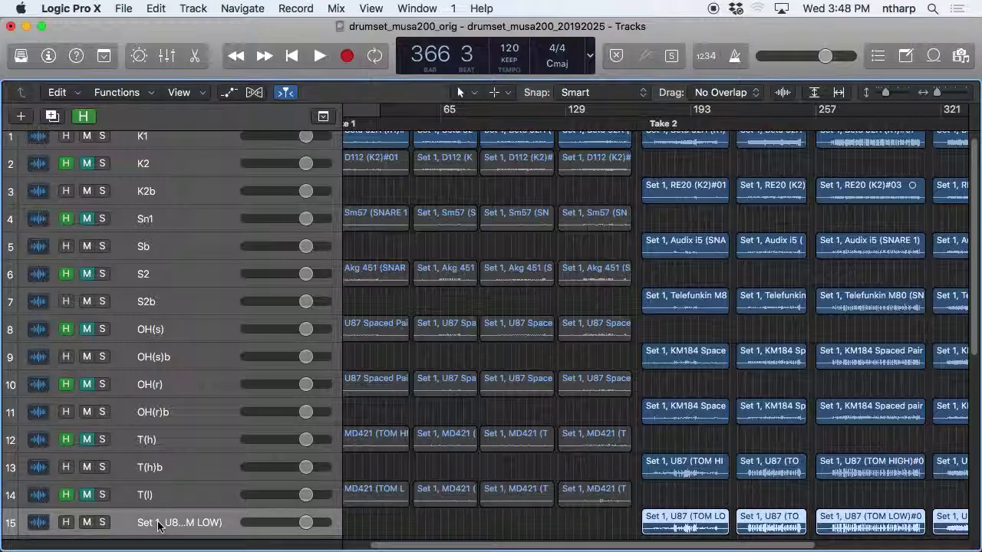
double_click(157, 524)
text(T)
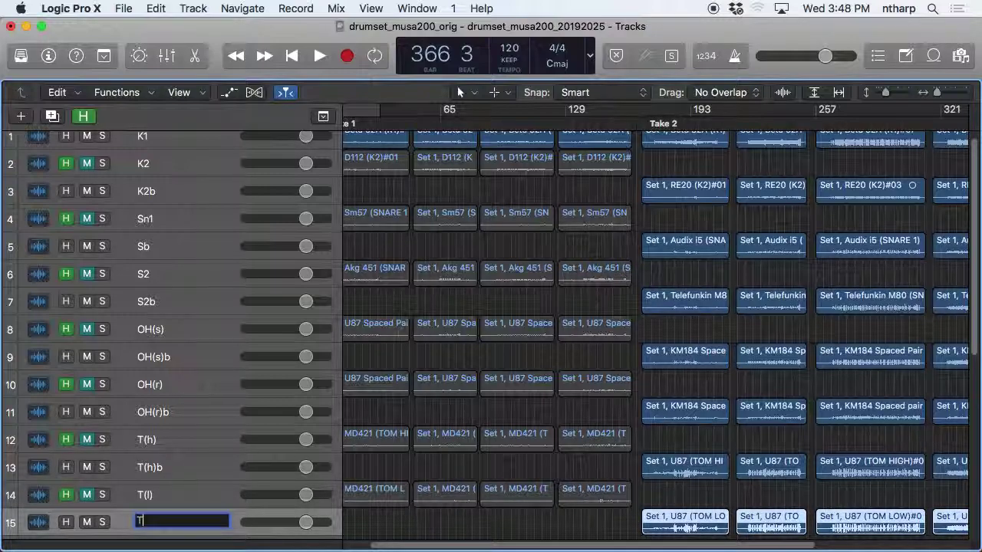
text((l)b)
key(Return)
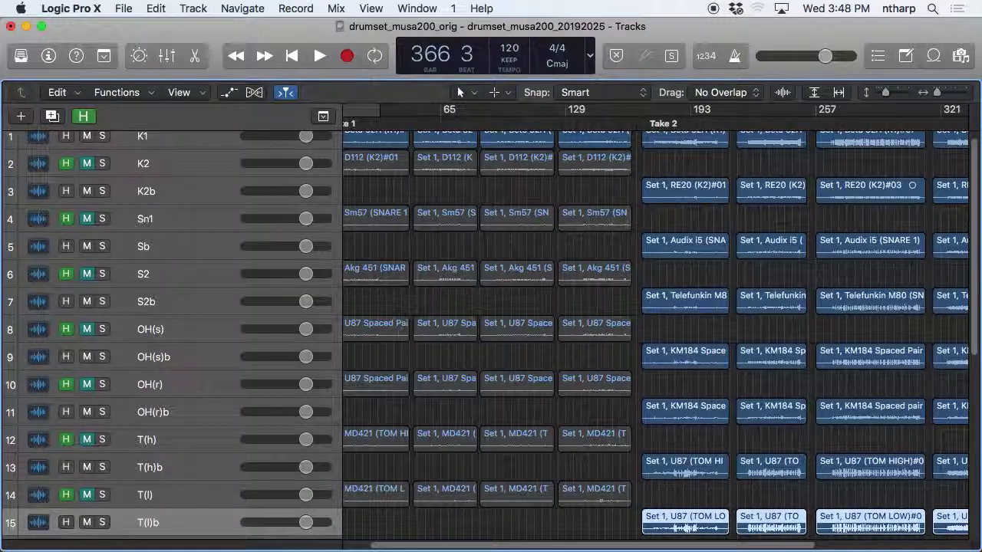
Delete all the empty, unnamed audio tracks below T(l)b, from Audio 12 through Audio 27
scroll(260, 456, down, 1)
scroll(260, 450, down, 9)
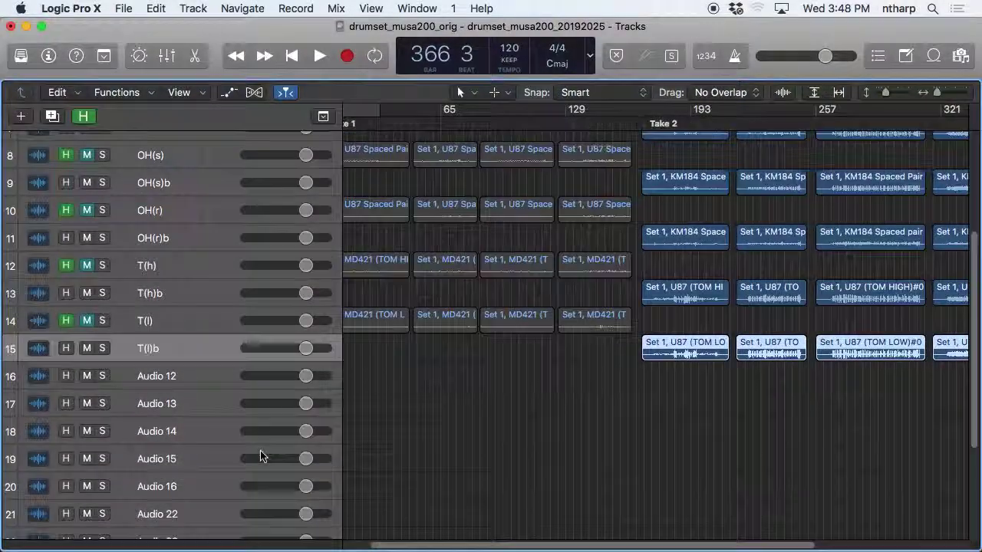
scroll(278, 442, down, 2)
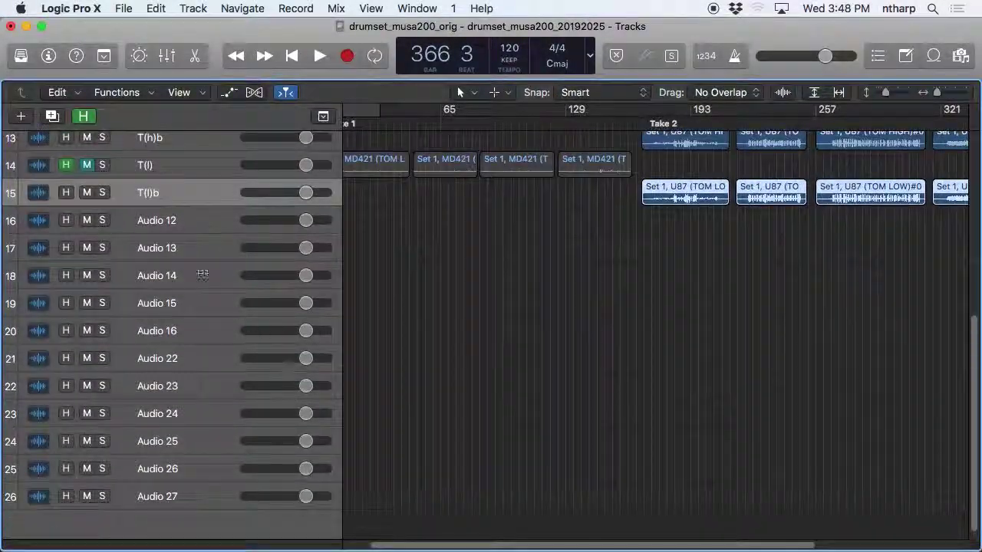
drag(198, 228, 200, 285)
click(185, 221)
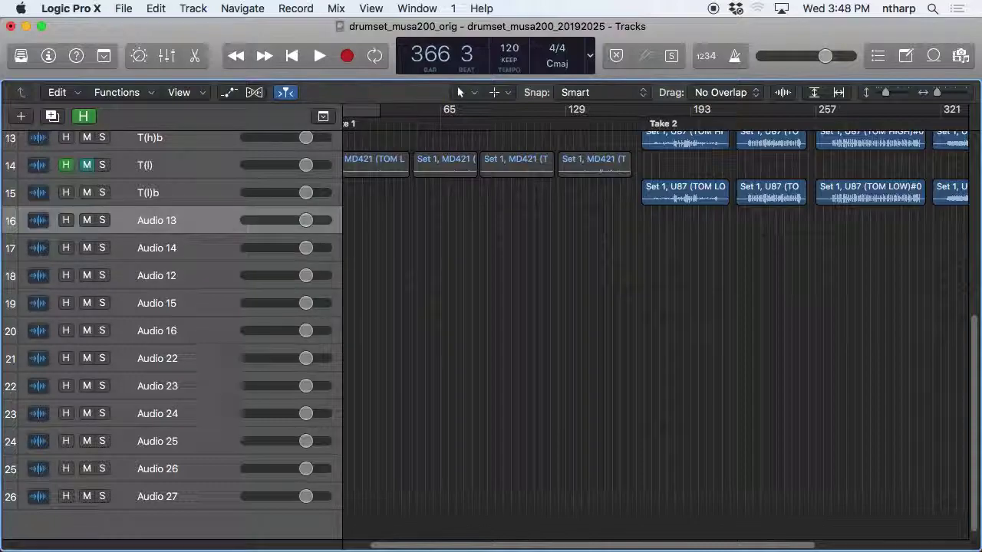
shift+click(206, 496)
key(super+BackSpace)
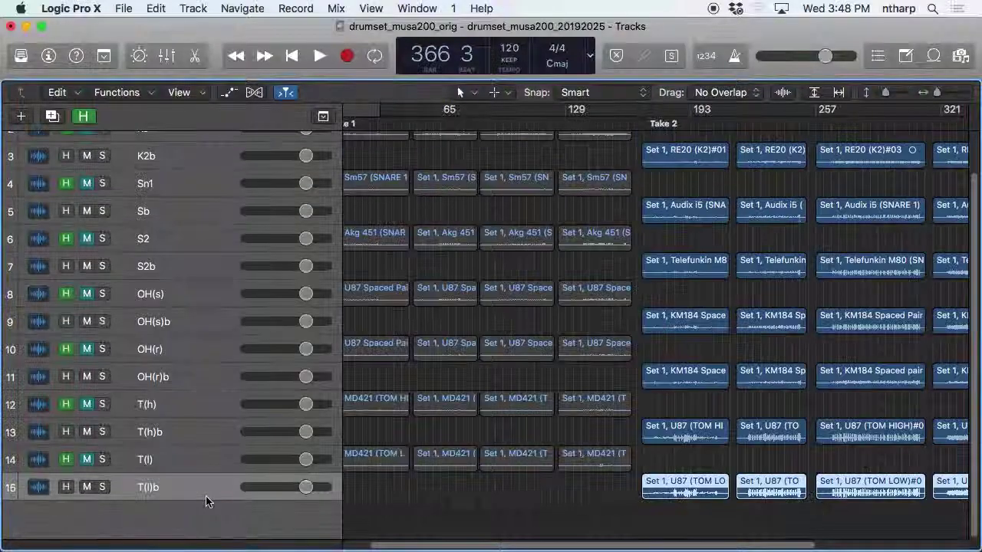
Move the Sn1, S2 and OH(s) tracks up so they follow K2 in that order
scroll(330, 399, up, 2)
drag(182, 230, 179, 198)
drag(146, 283, 148, 229)
drag(188, 333, 189, 255)
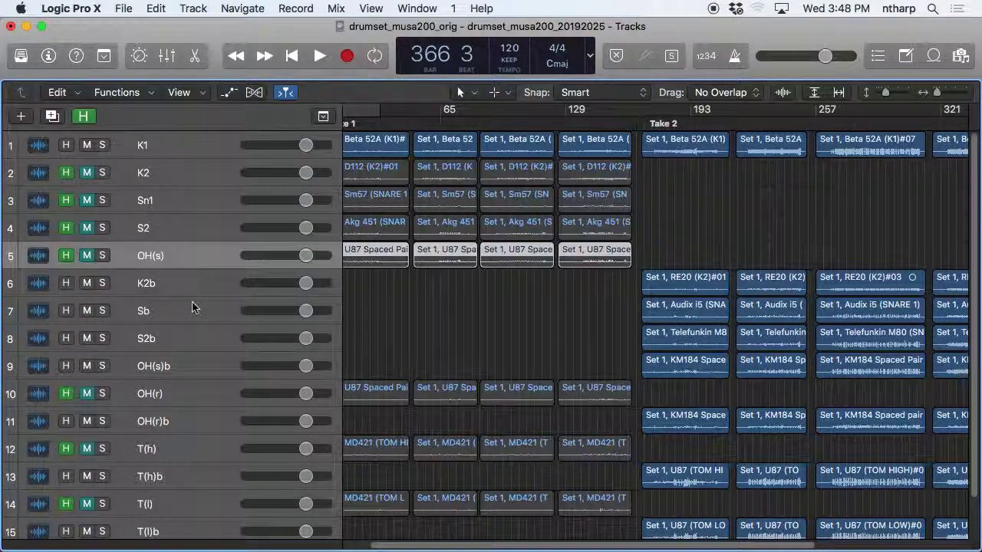
Move the OH(r), T(h) and T(l) tracks up below OH(s), keeping all first-take tracks together
drag(191, 397, 186, 280)
drag(185, 448, 181, 316)
drag(181, 307, 184, 310)
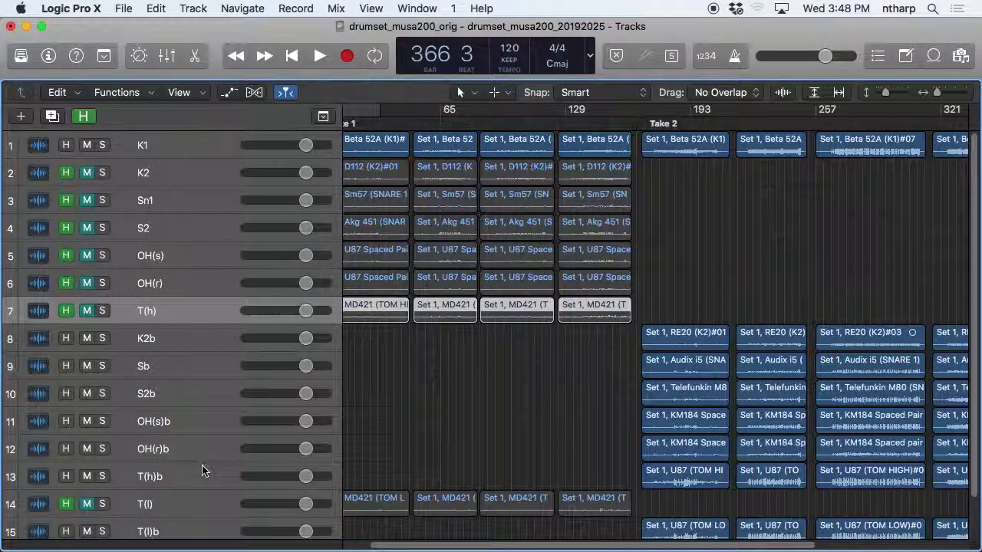
drag(202, 501, 195, 325)
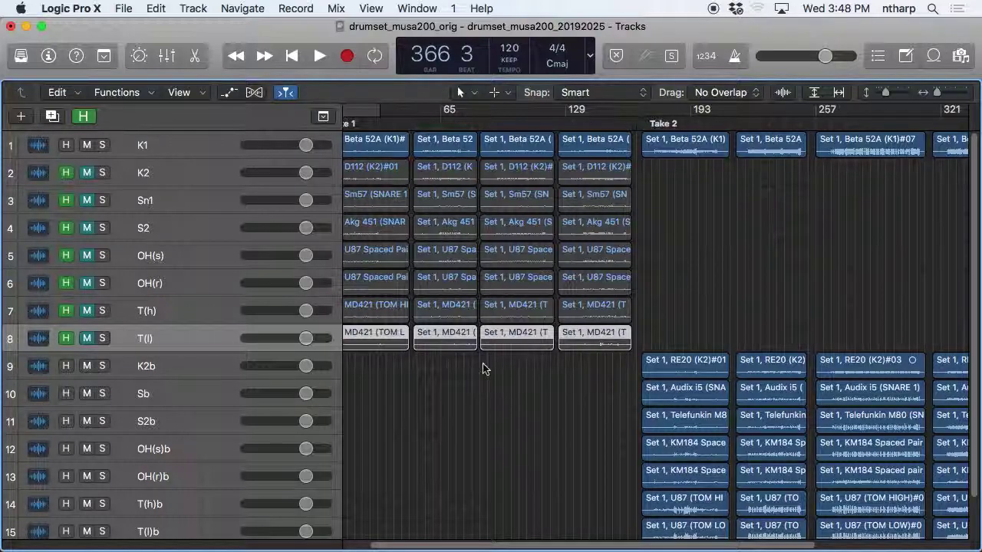
Add a new audio track below K2b and name it K1b
click(170, 362)
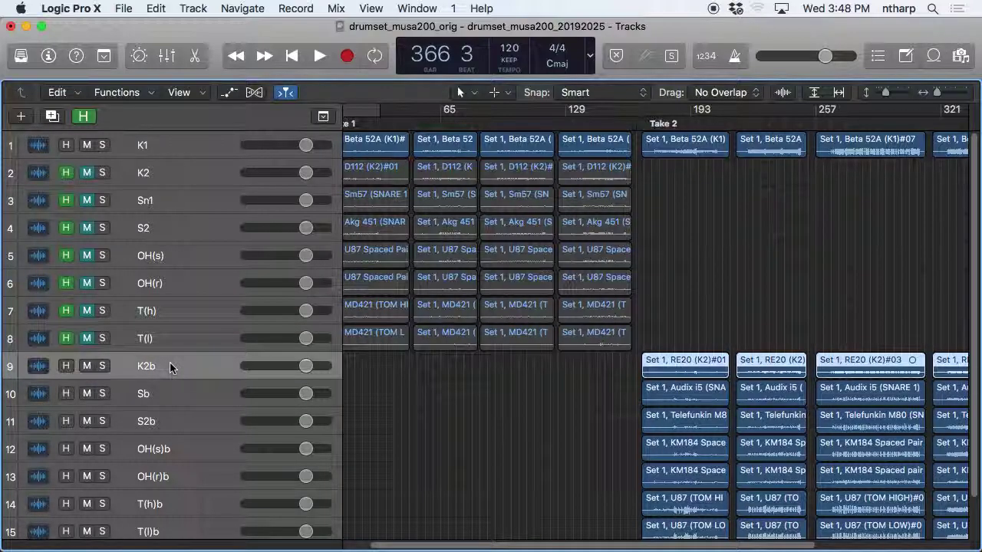
right_click(170, 364)
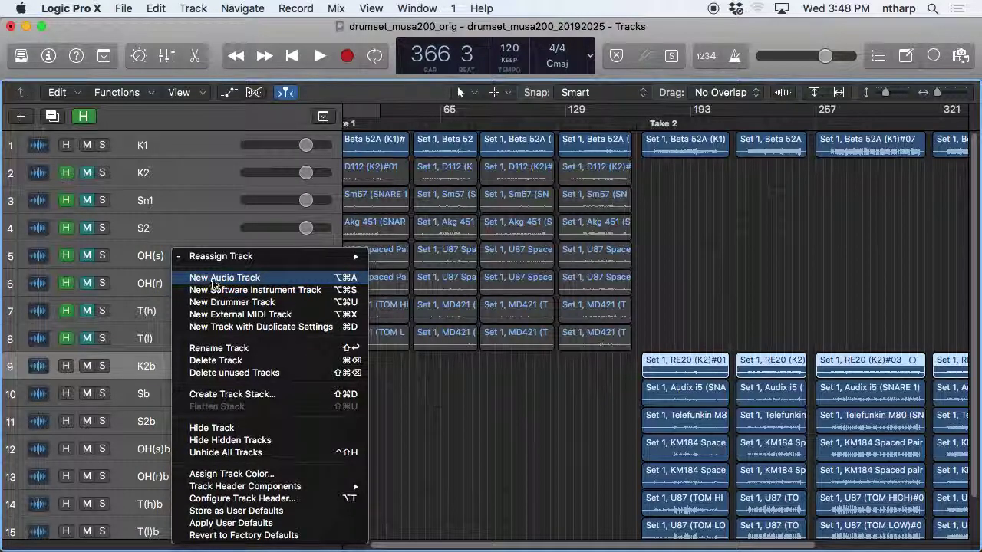
click(213, 277)
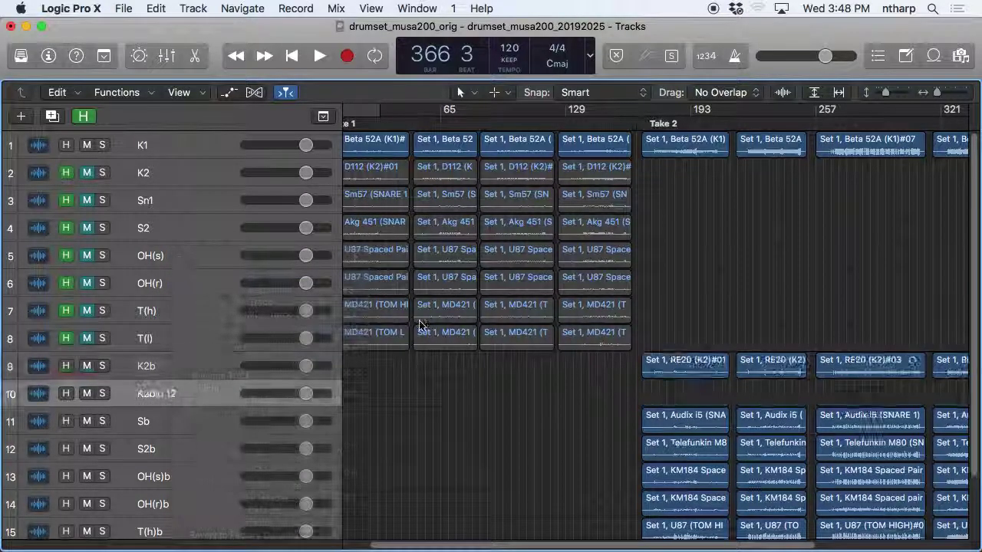
click(142, 369)
double_click(166, 393)
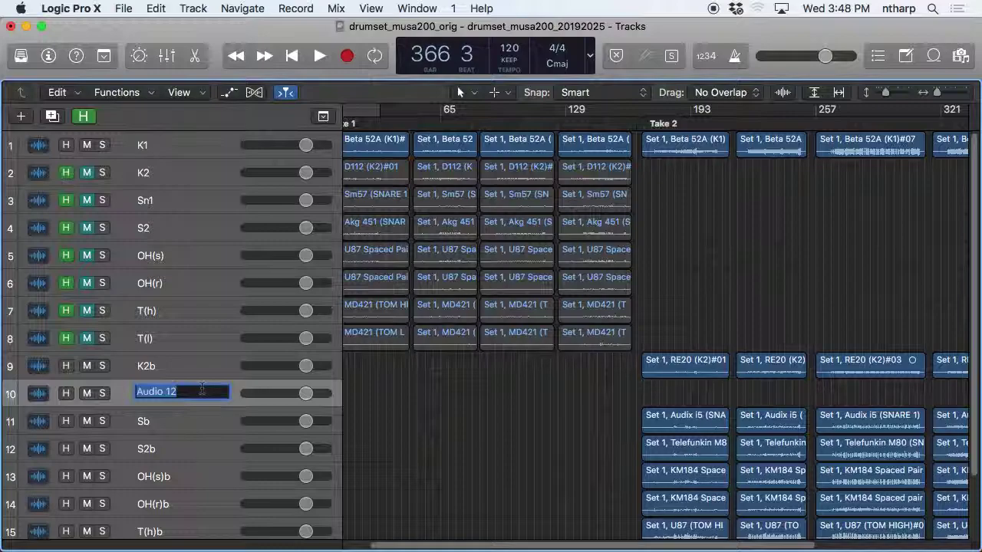
text(K)
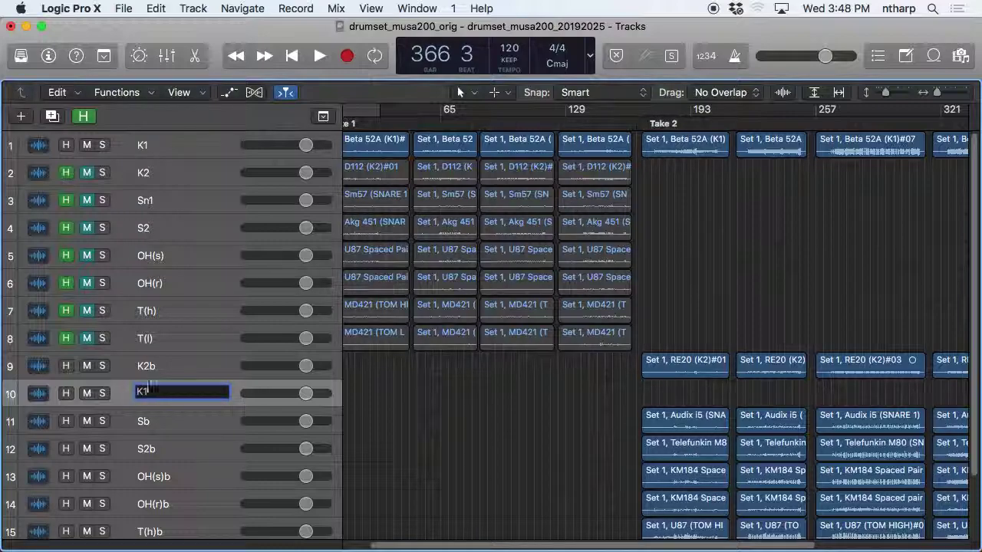
text(1)
key(Return)
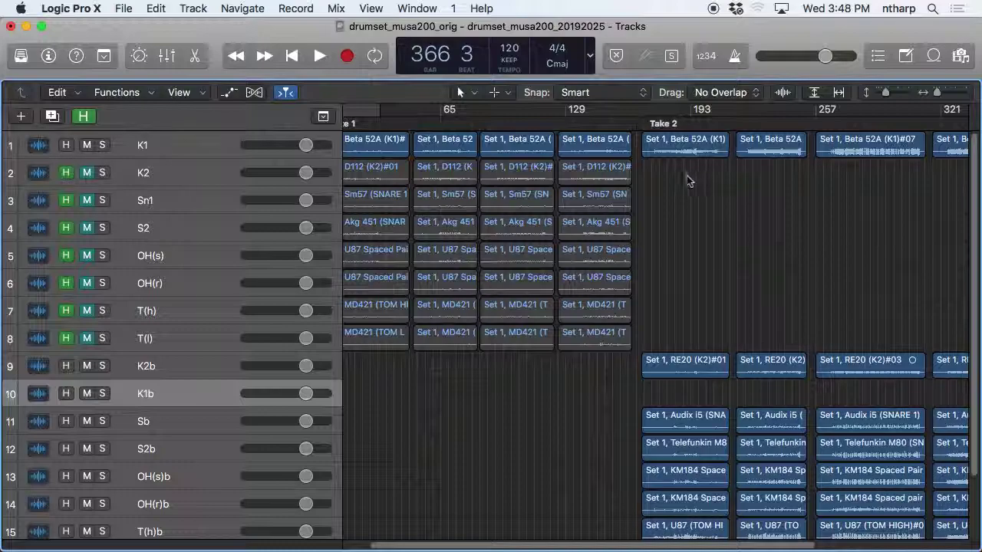
Move the Take 2 Beta 52A (K1) regions onto the K1b track and place that track above K2b
drag(627, 162, 702, 395)
drag(167, 397, 161, 367)
scroll(401, 357, down, 3)
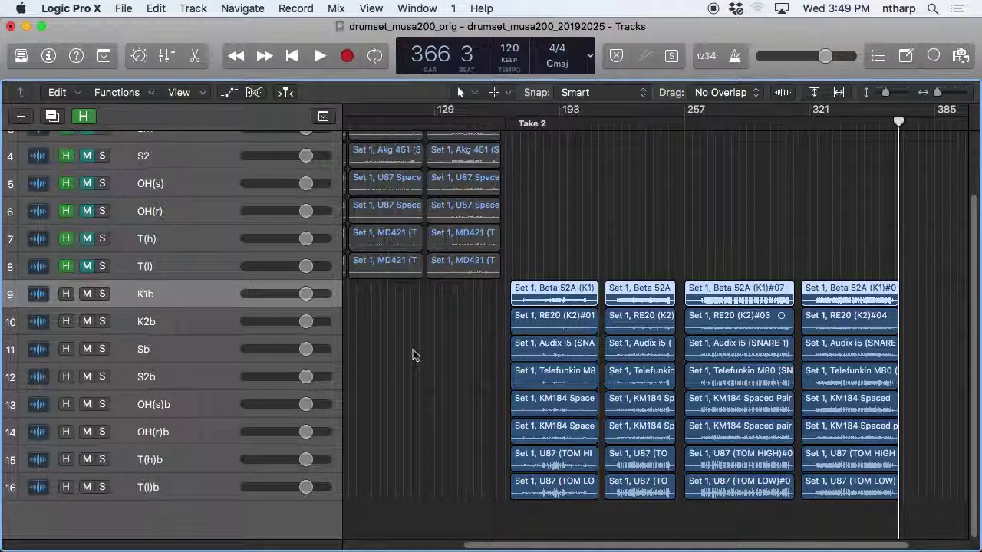
scroll(408, 341, up, 1)
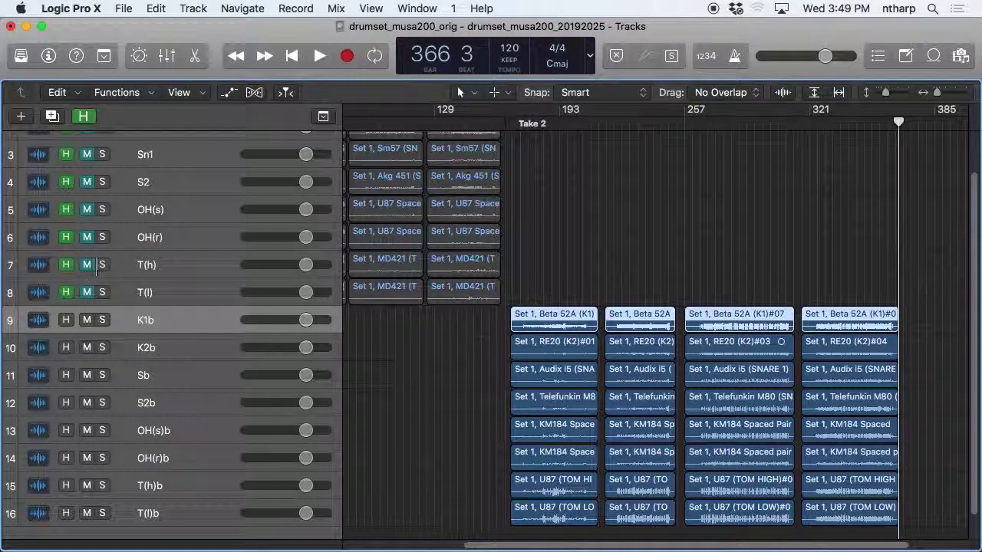
scroll(146, 351, up, 2)
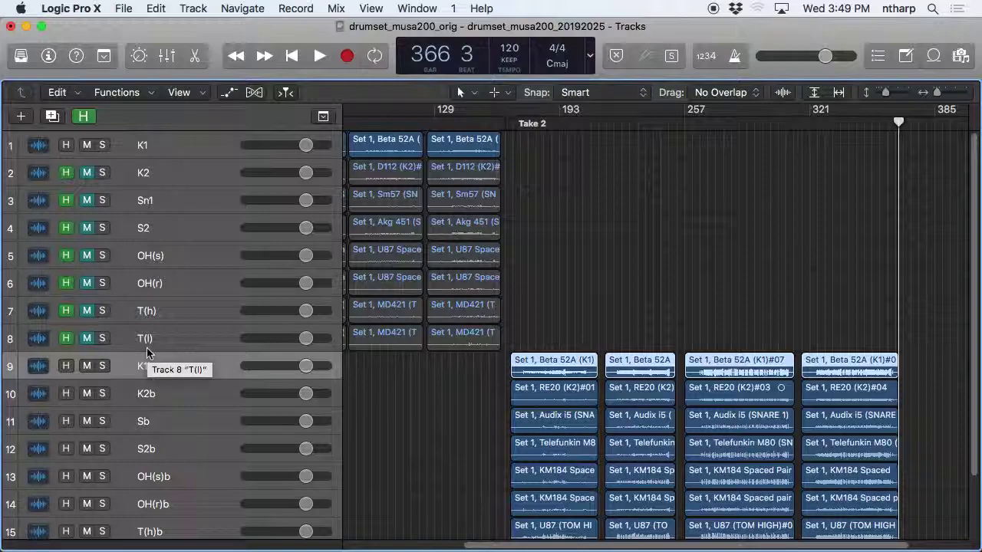
Select the third group of Take 2 regions and set a cycle range over it, from about bar 256 to bar 316
drag(701, 323, 759, 486)
drag(693, 111, 799, 127)
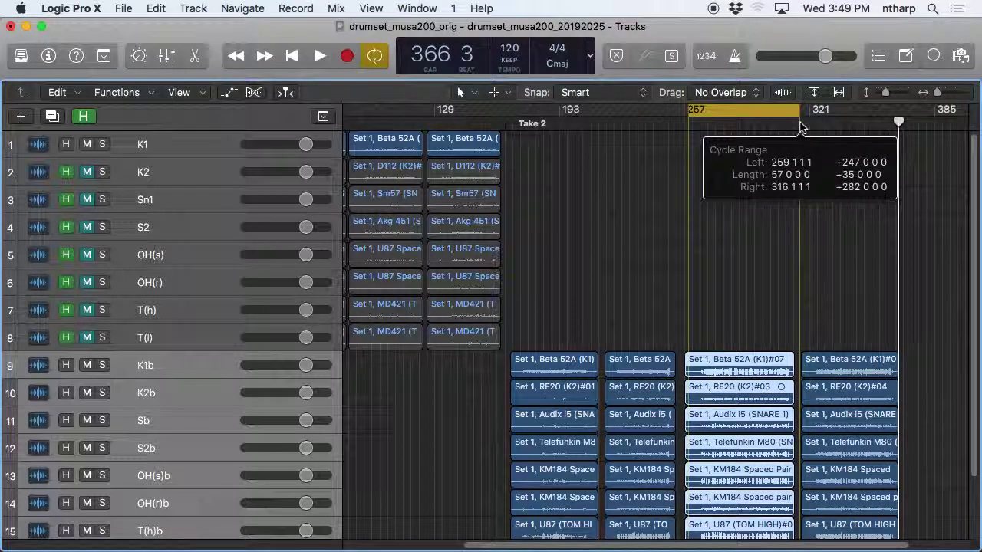
drag(688, 109, 684, 110)
Mark the K1 track as hidden and conceal all hidden tracks so only the second-take tracks K1b to T(l)b are displayed
click(83, 116)
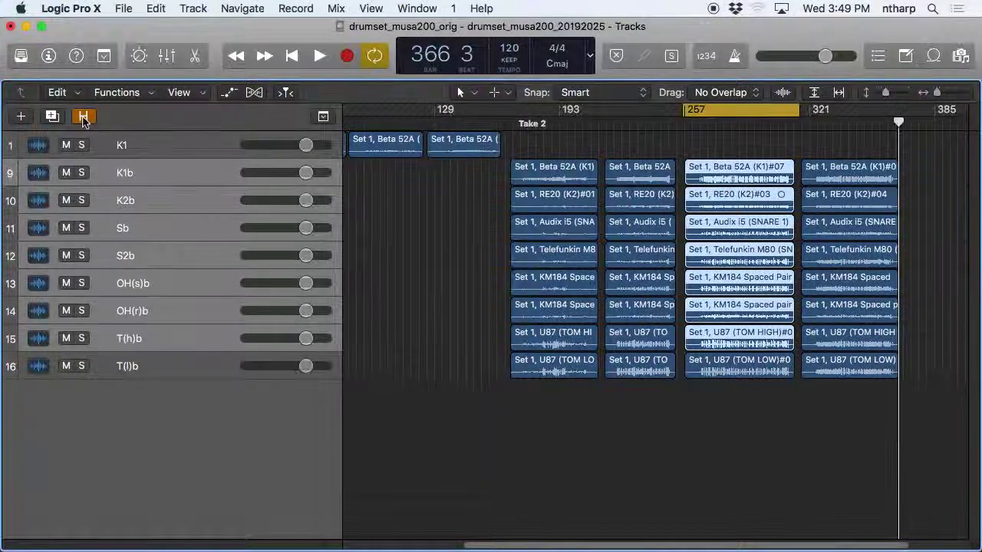
click(83, 116)
click(66, 145)
click(83, 116)
Play the cycled section, shorten the cycle range to start at about bar 267, and replay it with the system volume raised
key(space)
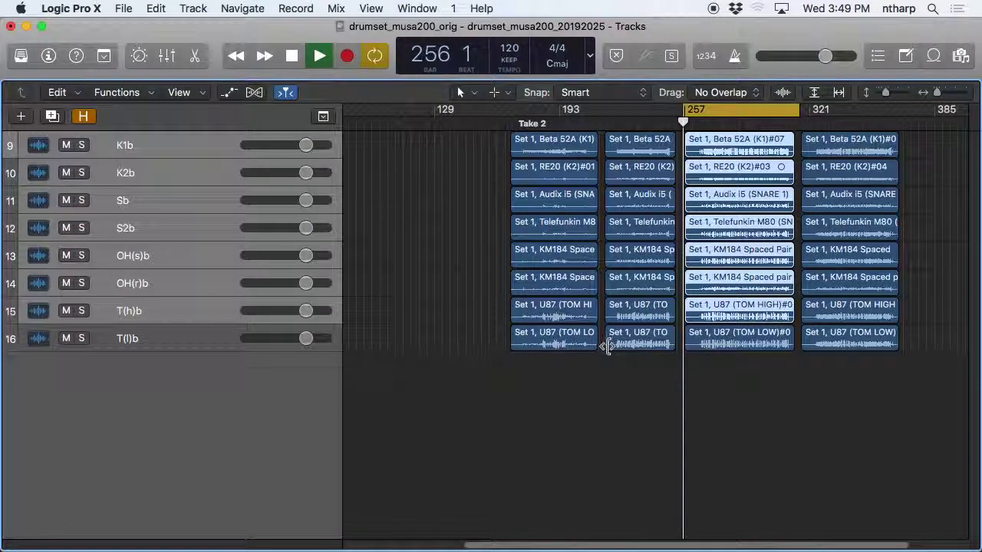
drag(685, 111, 704, 112)
key(space)
key(space)
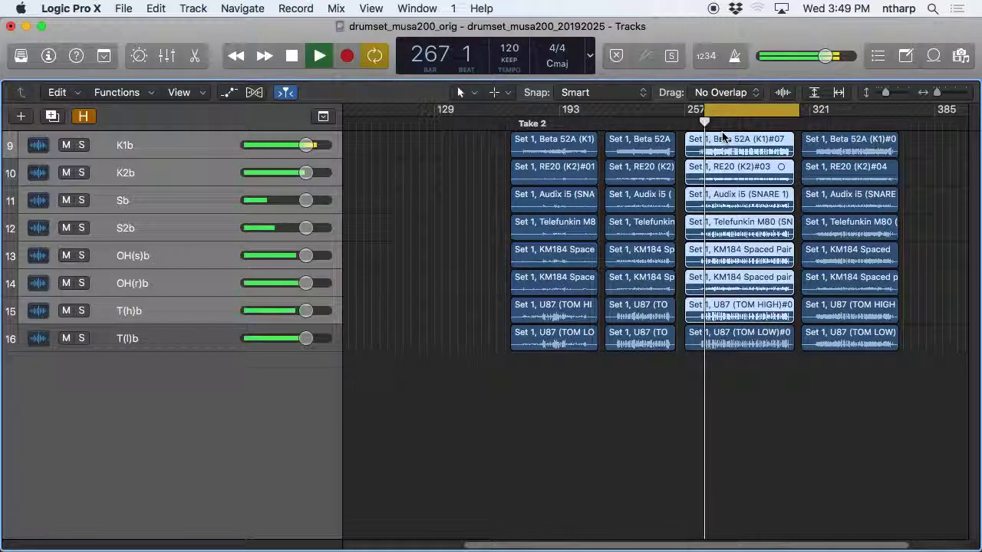
key(XF86AudioRaiseVolume)
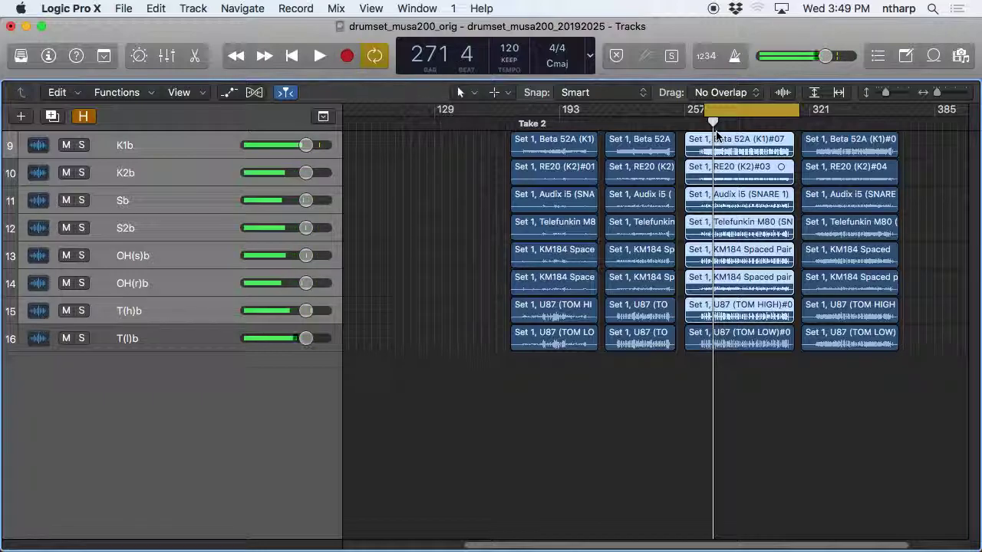
Stop playback, deselect the regions, and open the Mixer enlarged so its channel strips show from the inputs down to the faders
click(438, 387)
key(space)
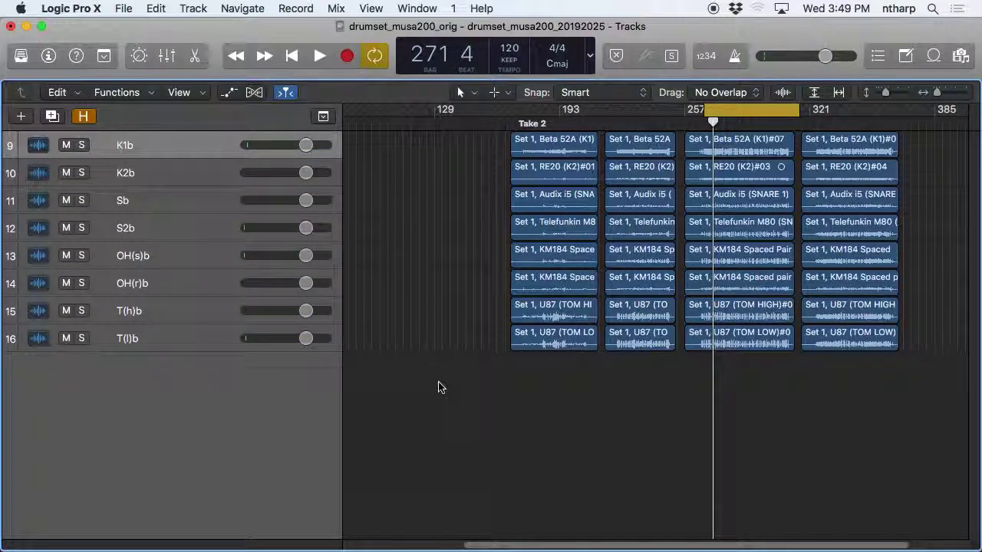
click(169, 58)
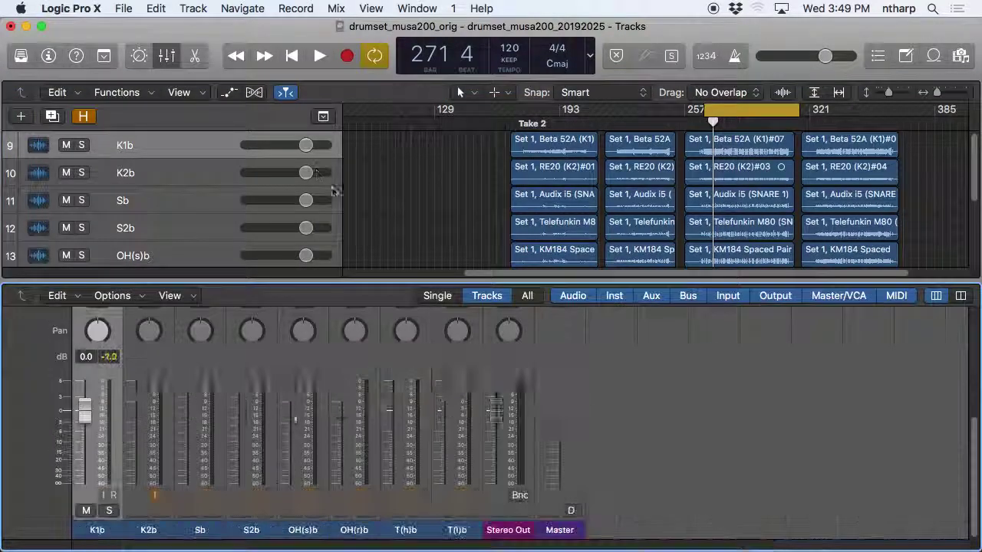
drag(340, 278, 348, 153)
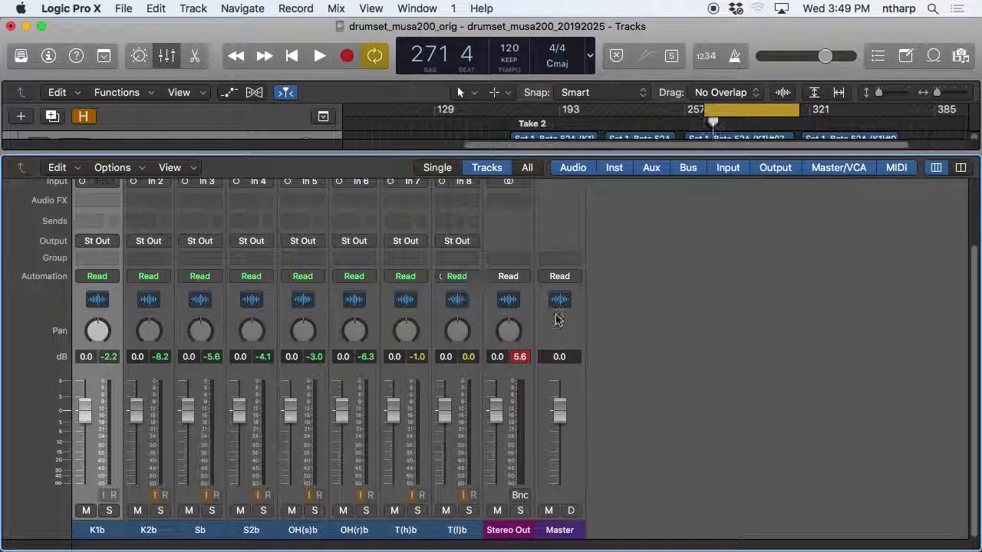
scroll(535, 338, down, 2)
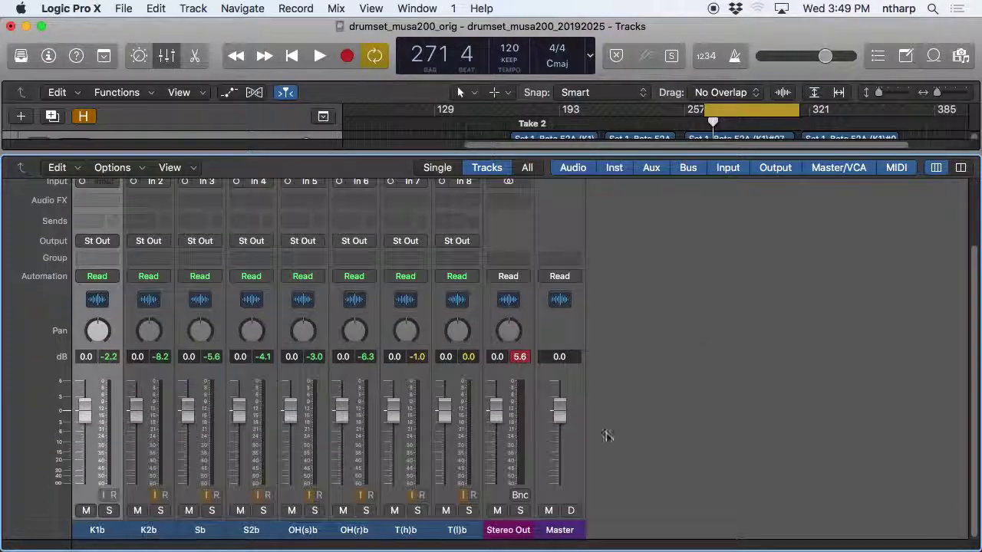
Play the cycle with K1b and K2b soloed in turn to compare the two kick mics, raise the system volume, and finish on K1b
click(110, 511)
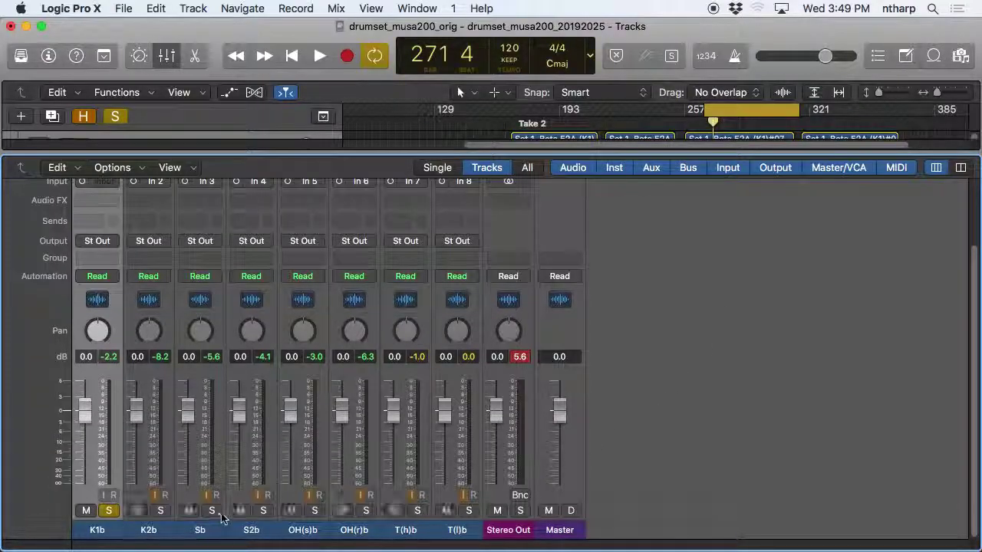
key(space)
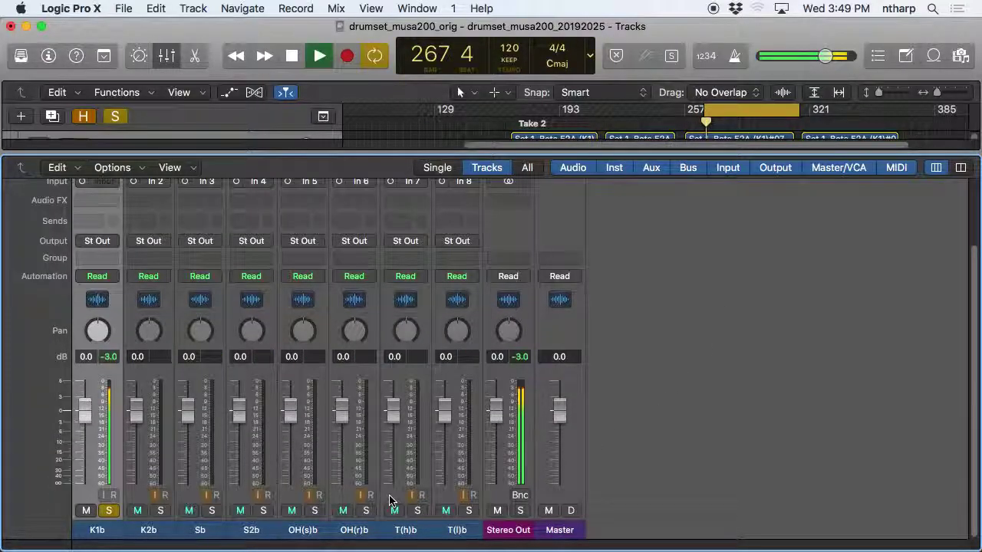
key(XF86AudioRaiseVolume)
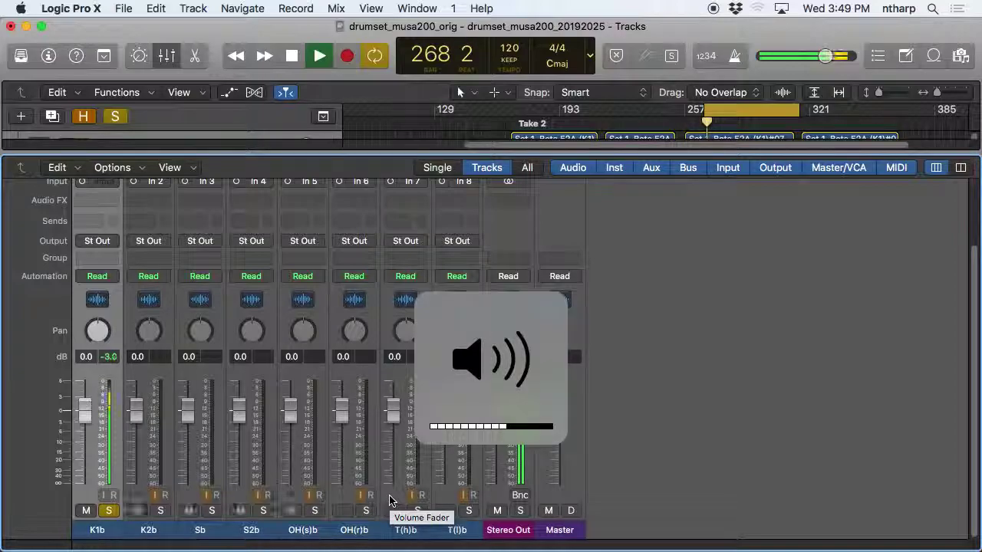
click(160, 510)
click(110, 511)
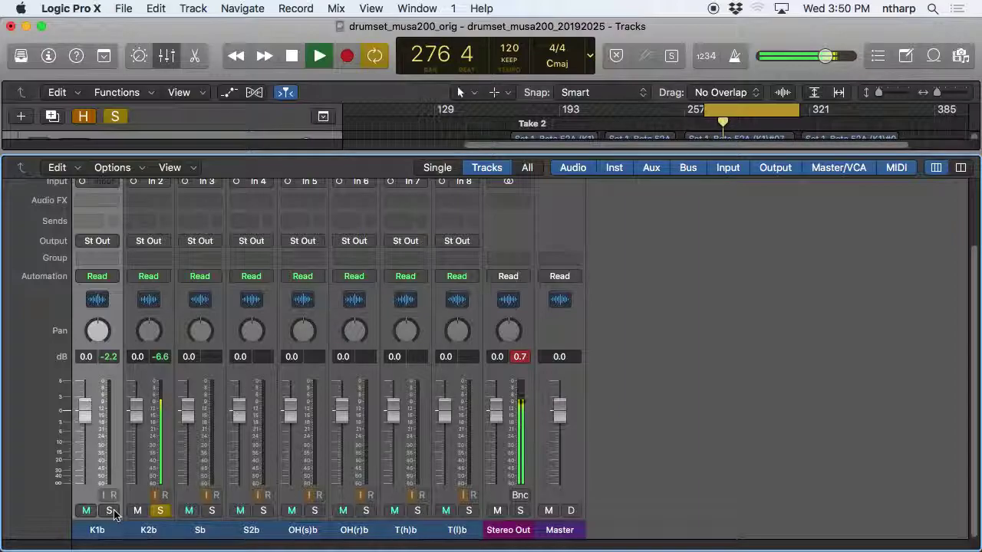
click(110, 510)
click(159, 511)
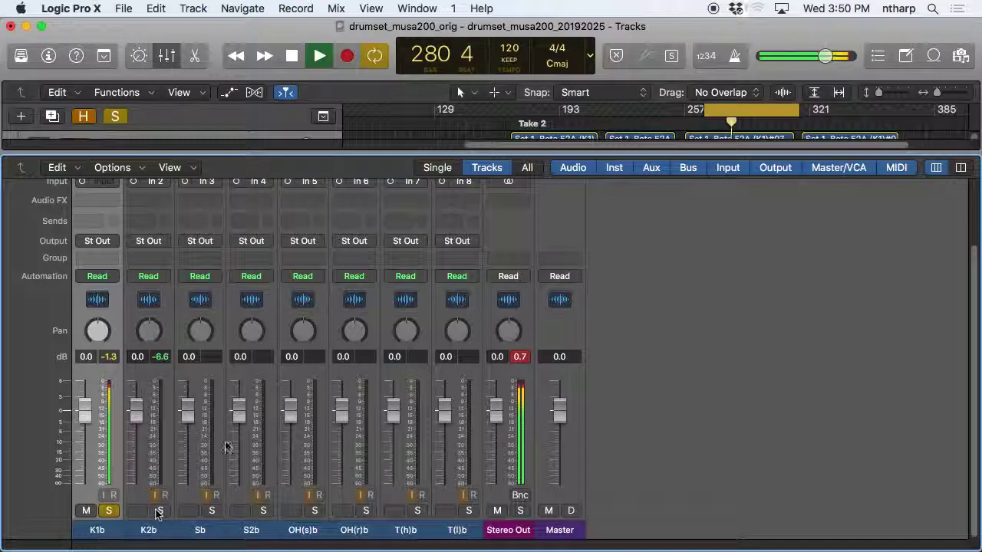
Add the snare channels Sb and S2b to the K1b solo for comparison, and lower the K1b fader to -1.1 dB
click(212, 511)
drag(84, 413, 85, 419)
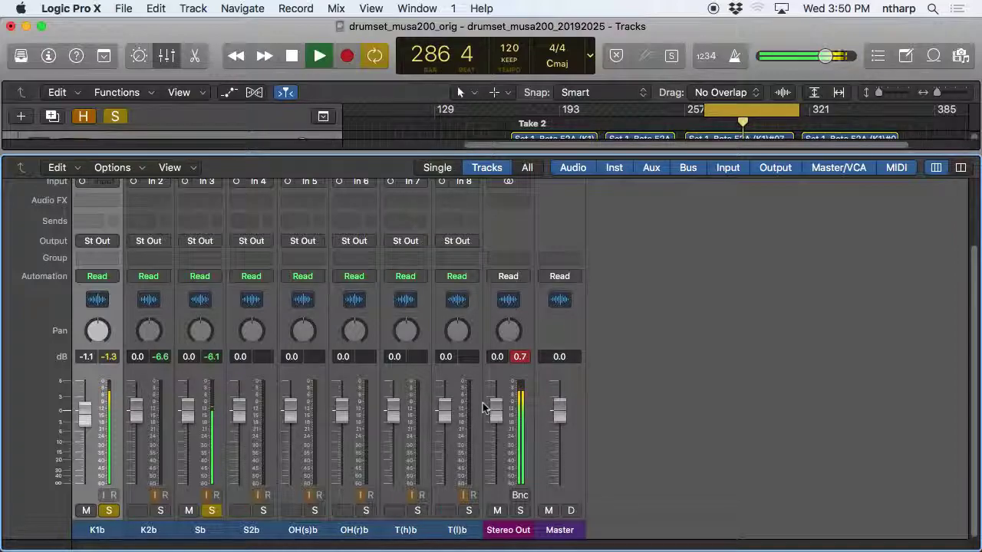
click(264, 512)
click(213, 511)
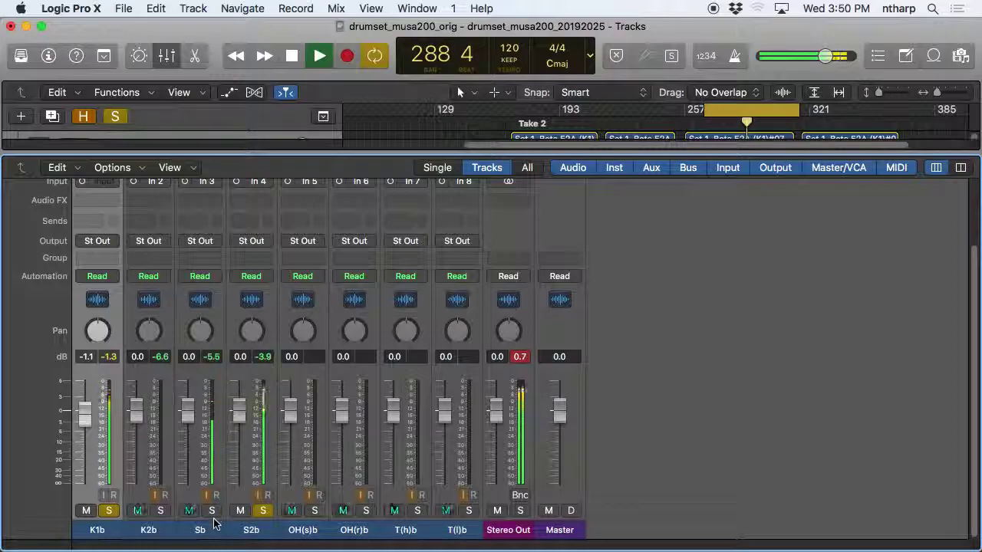
click(215, 513)
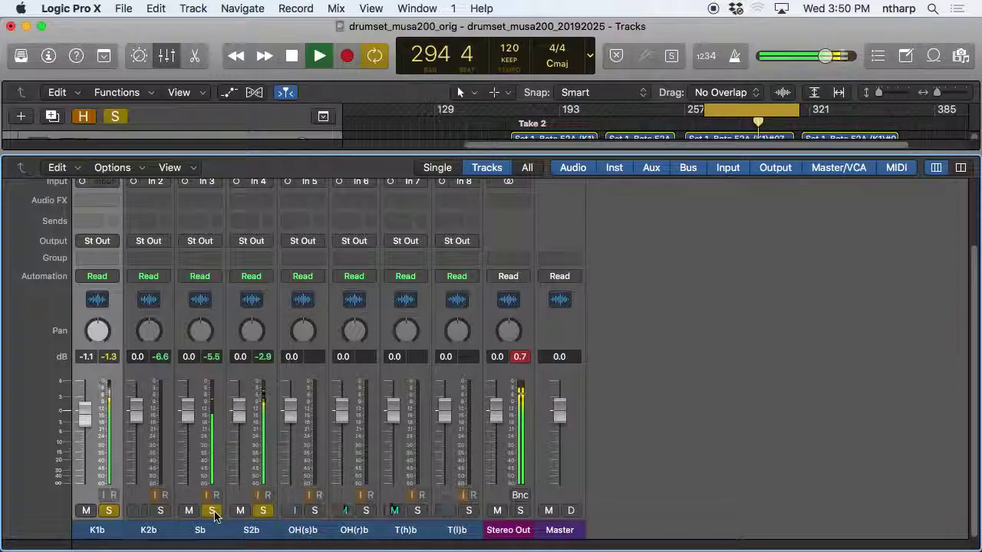
Clear the solos on Sb, S2b and K1b, and solo OH(s)b to audition it alone
click(211, 510)
click(264, 510)
click(109, 510)
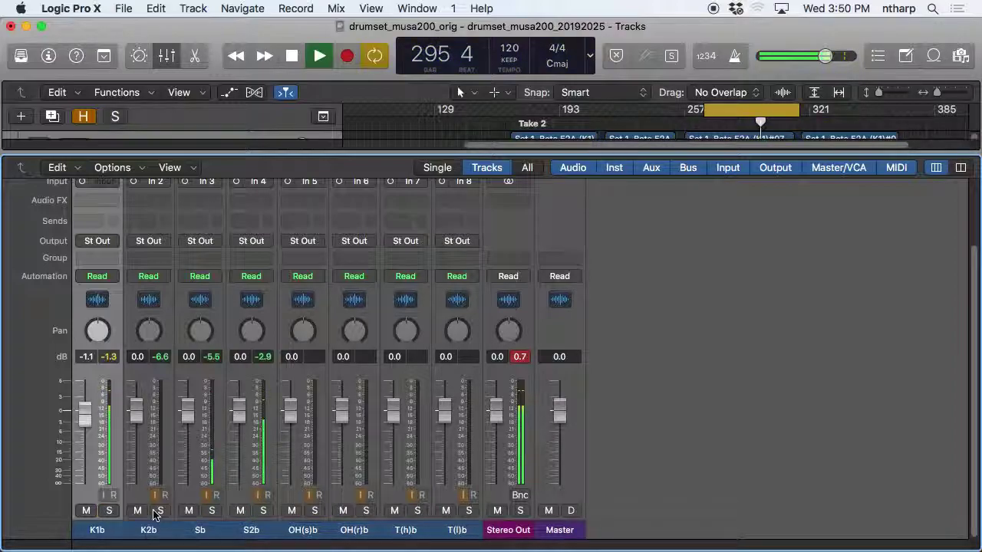
click(314, 510)
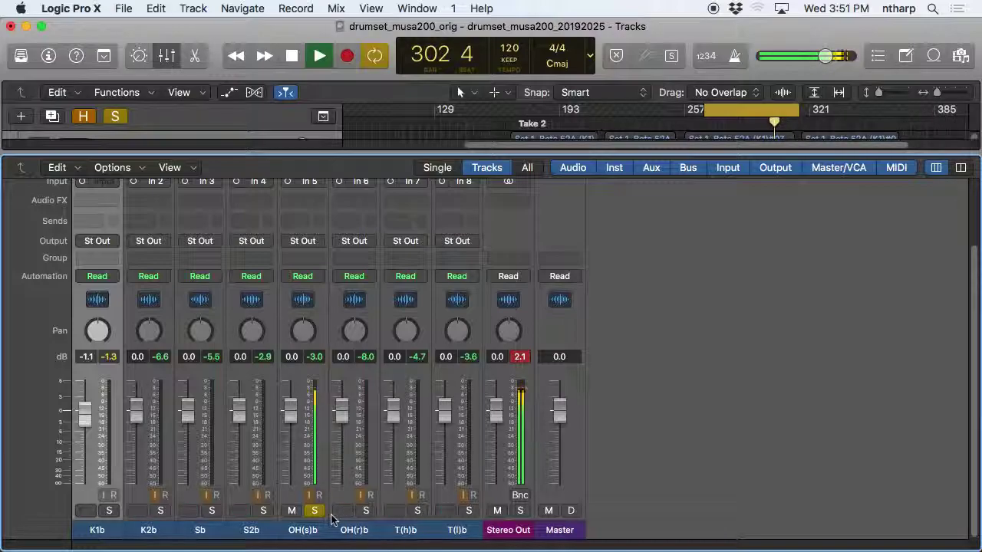
Audition OH(r)b and T(h)b soloed one at a time in place of OH(s)b, and stop playback with T(h)b soloed
click(367, 511)
click(316, 511)
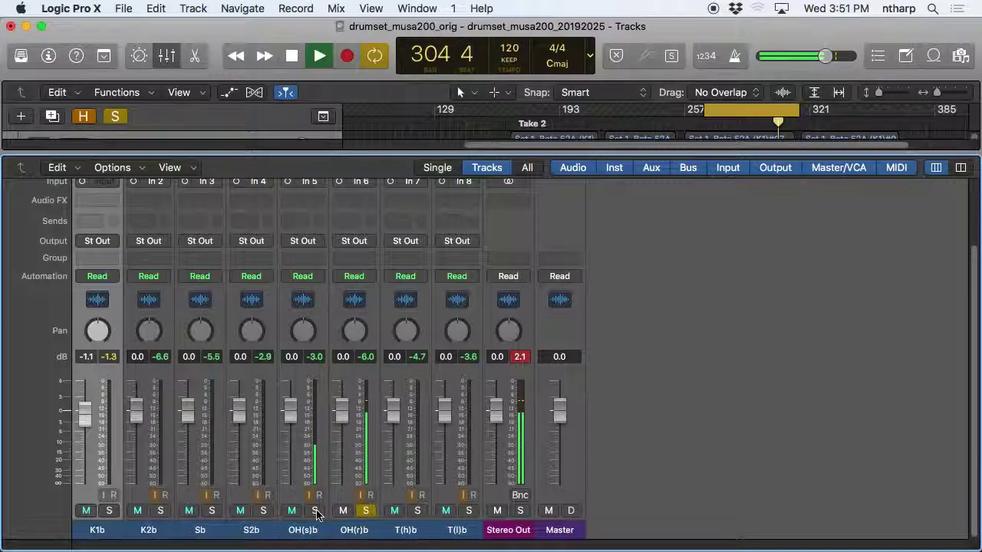
click(366, 511)
click(417, 510)
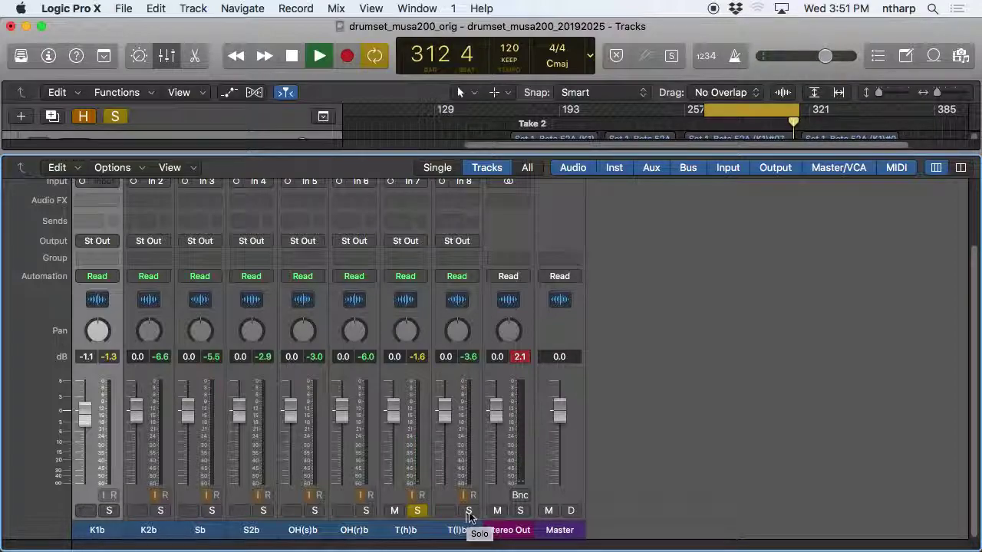
click(734, 137)
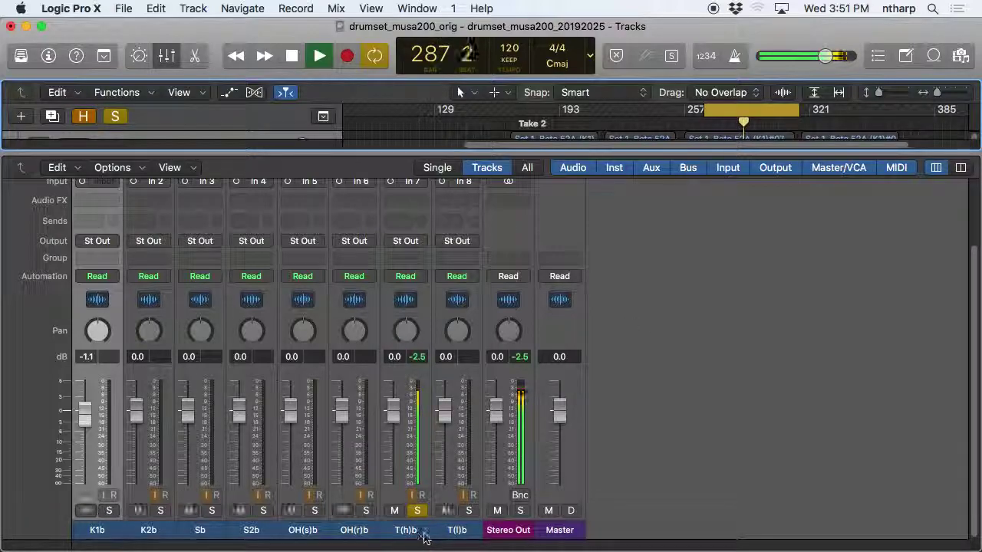
key(space)
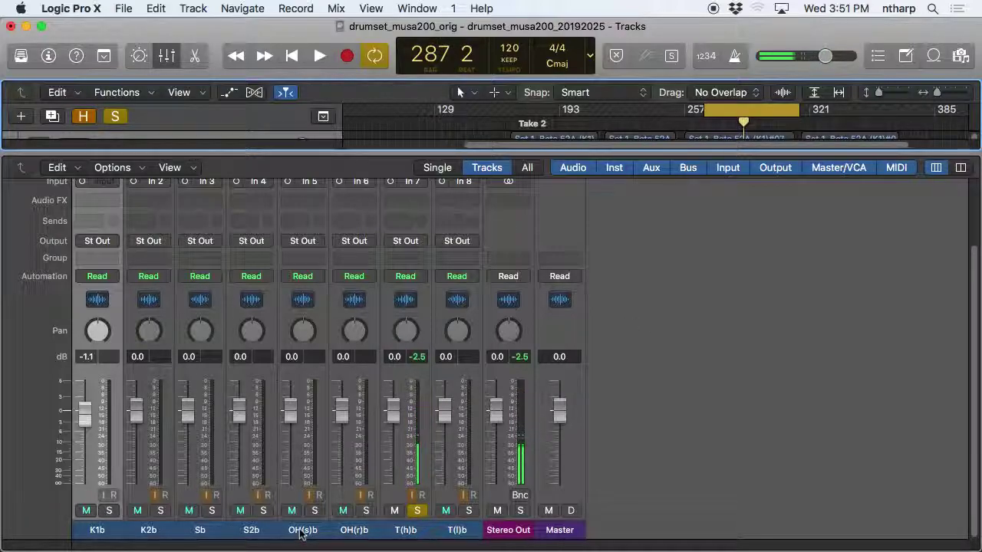
Rename the OH(s)b channel on input 5 as T(h)b and the OH(r)b channel on input 6 as T(l)b
double_click(301, 530)
click(309, 530)
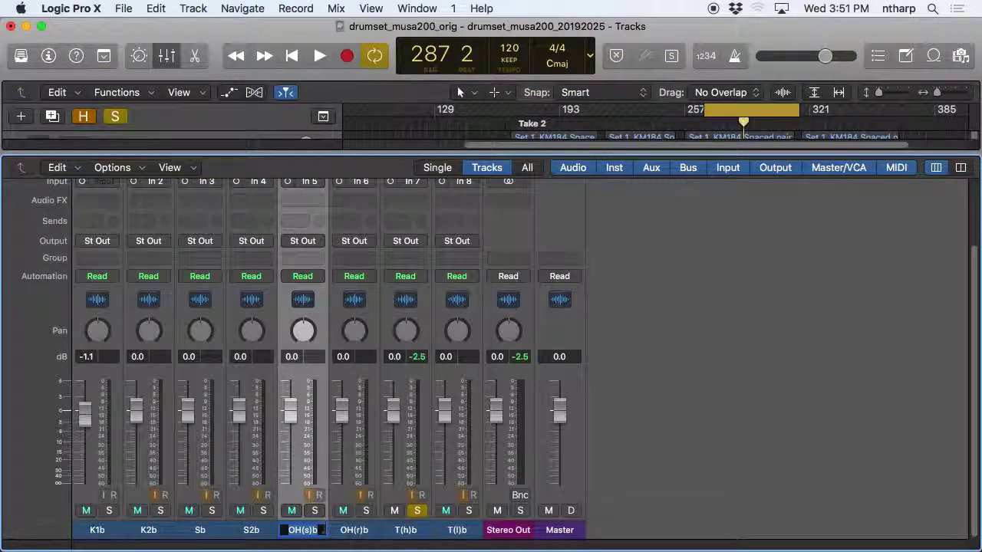
key(super+a)
key(BackSpace)
text(T(h))
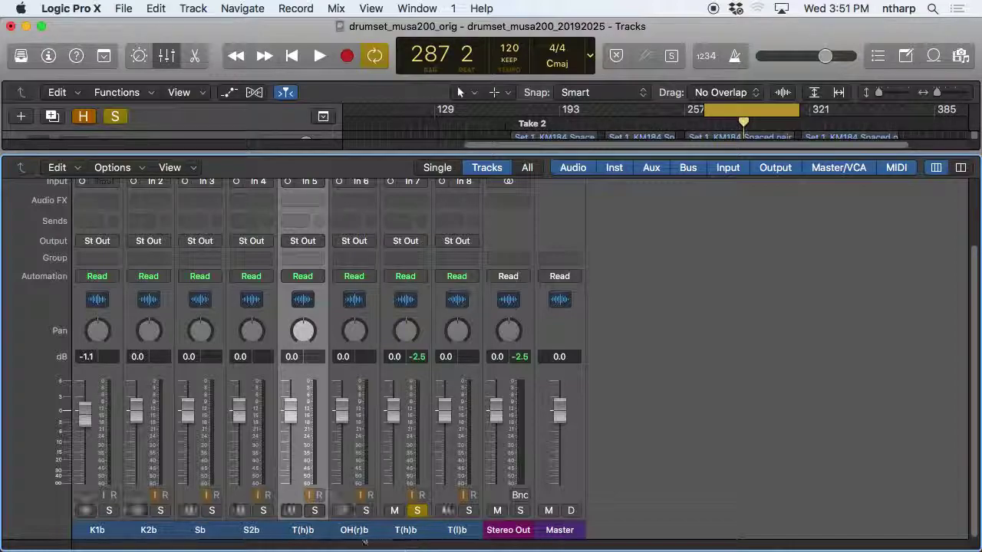
double_click(354, 530)
text(T(l))
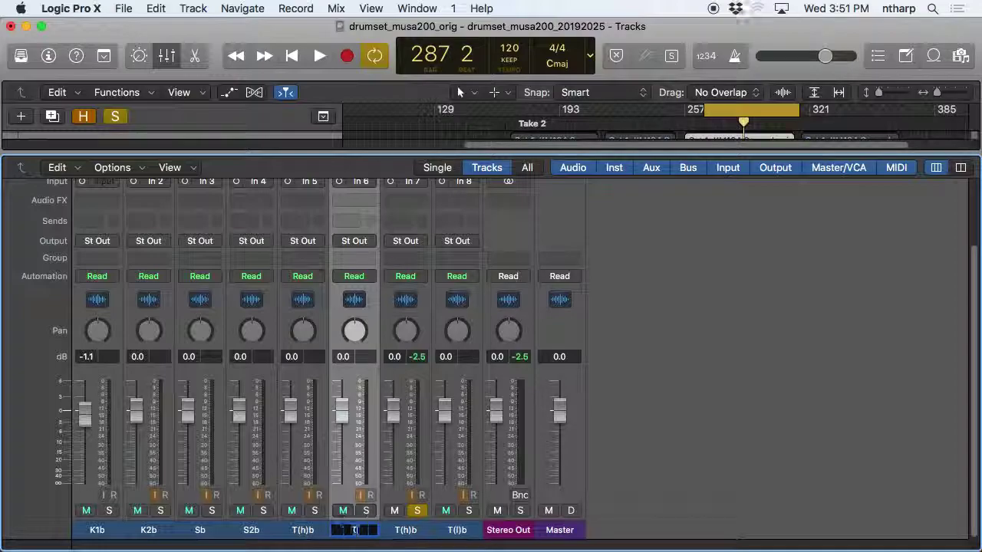
key(Return)
Rename the channel on input 7 as OH(s)b and the channel on input 8 as OH®b
double_click(400, 530)
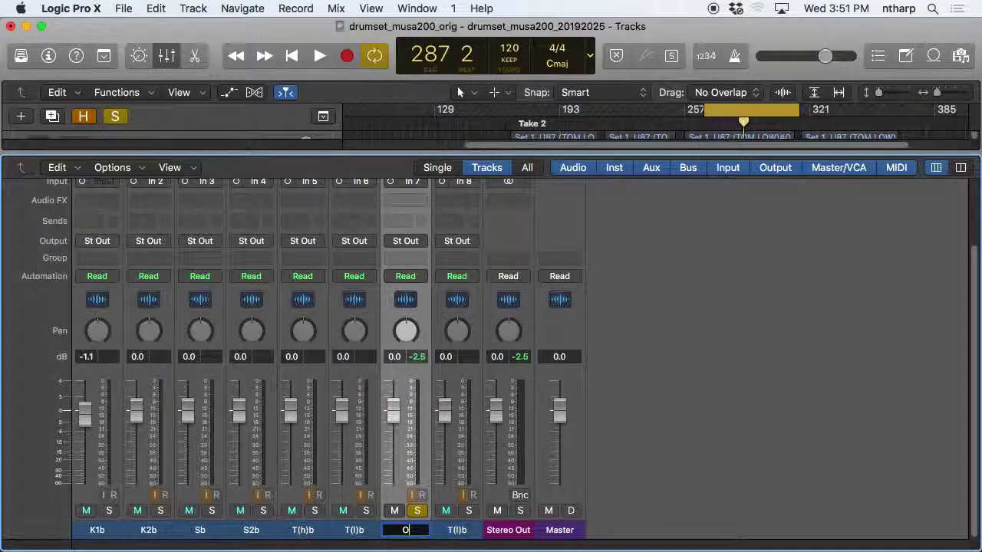
text((sn)
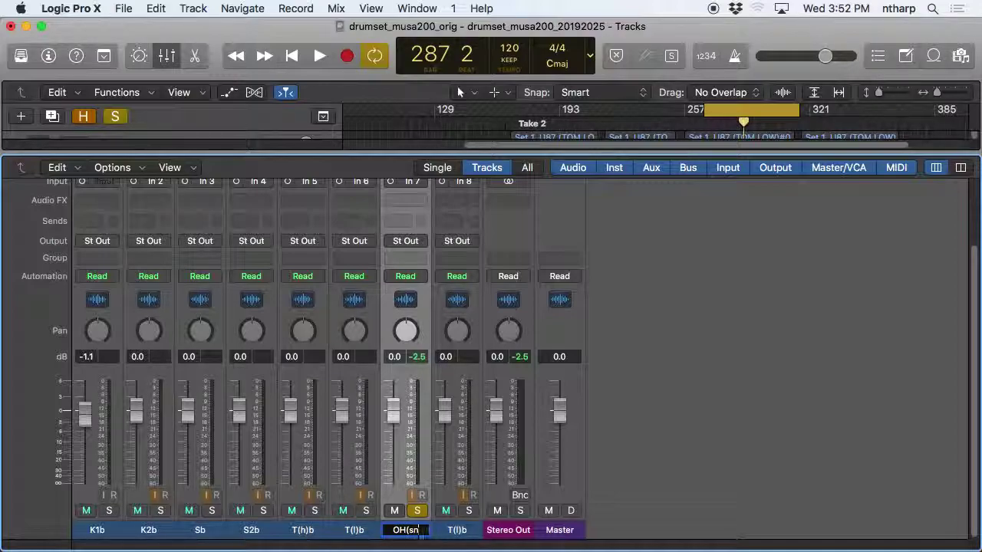
key(BackSpace)
text()b)
key(Return)
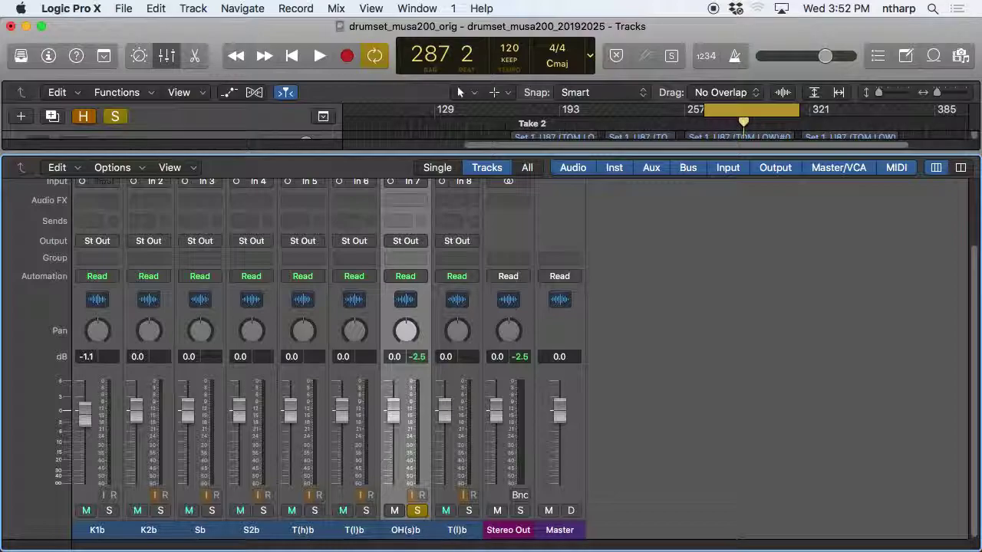
double_click(451, 530)
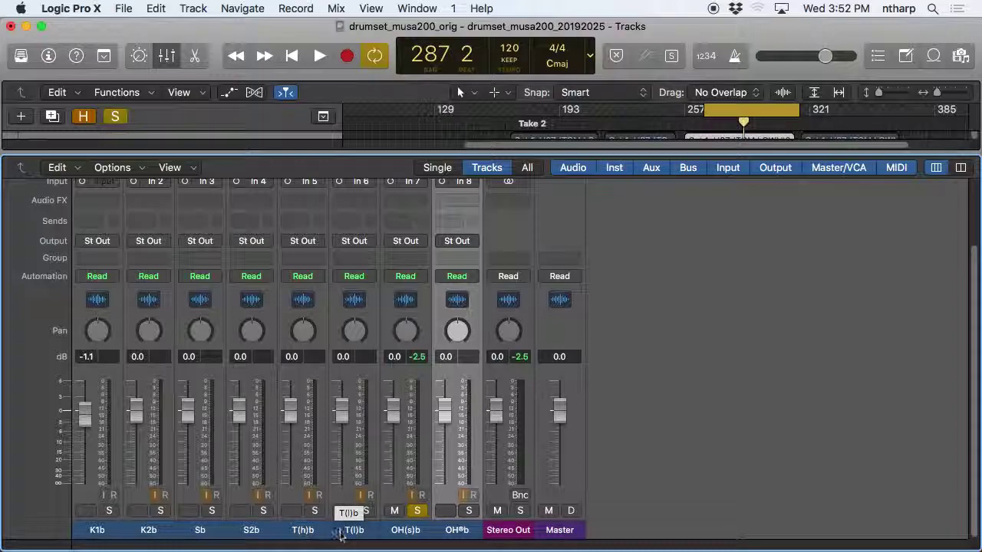
Select the OH(s)b and OH®b channels together and set their input to Bus 1
shift+click(407, 530)
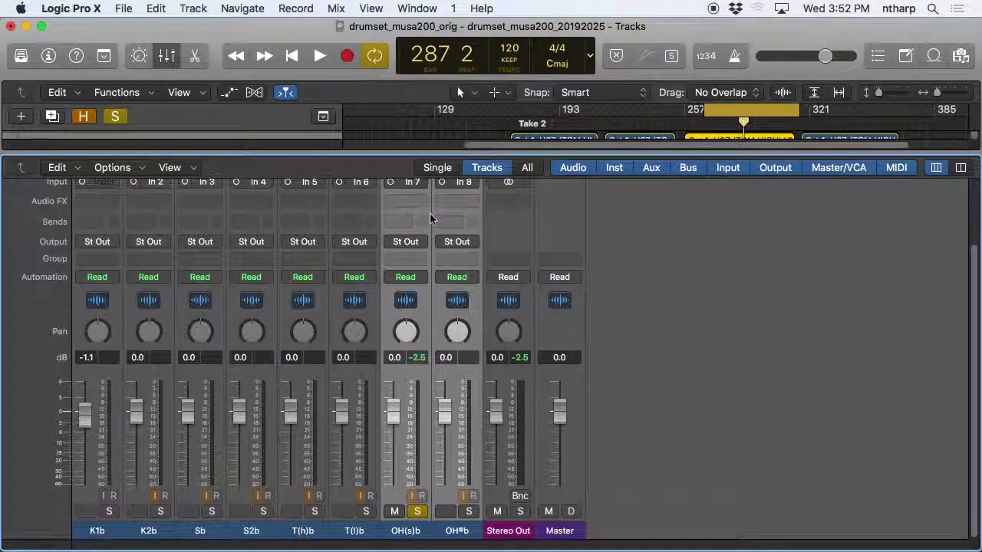
scroll(406, 230, up, 1)
click(469, 197)
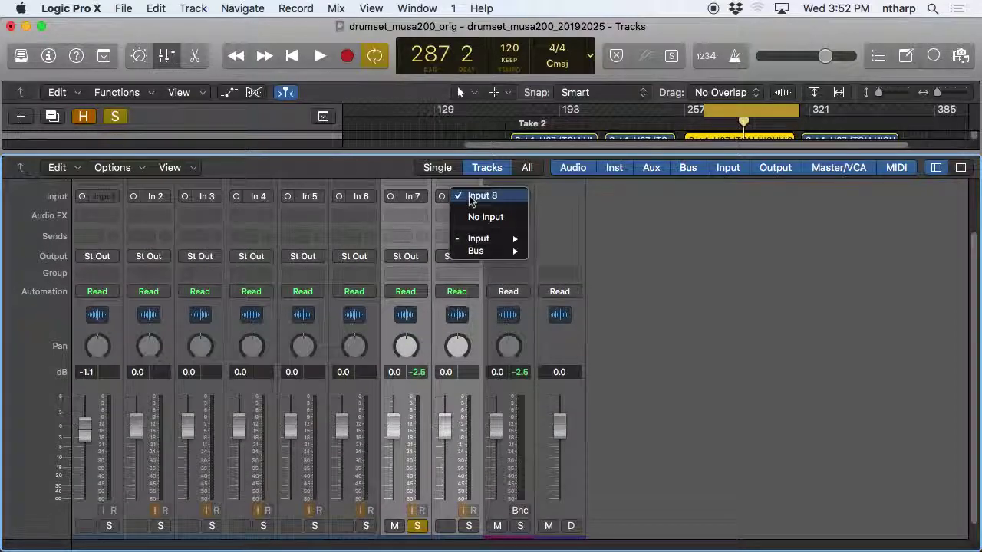
mouse_move(480, 251)
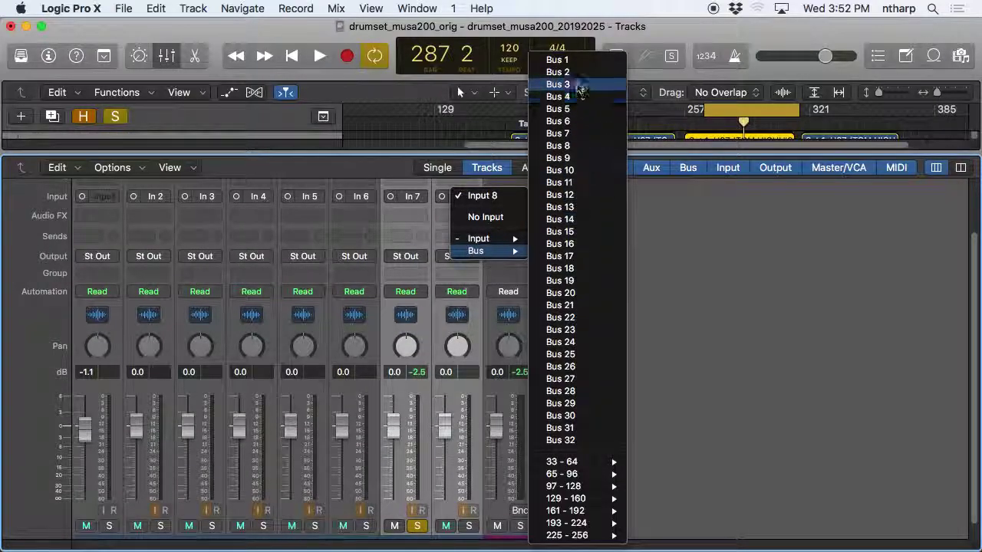
click(574, 63)
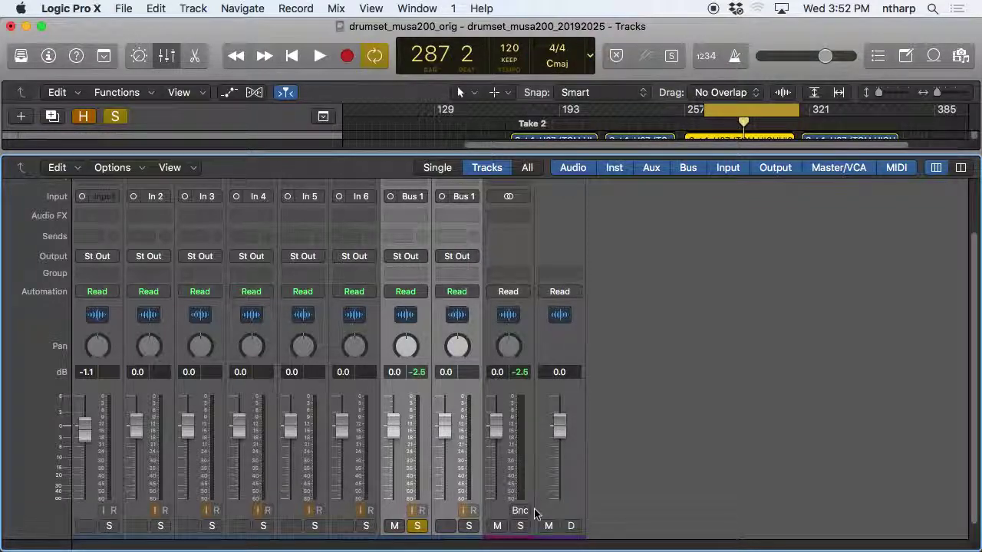
scroll(537, 511, down, 1)
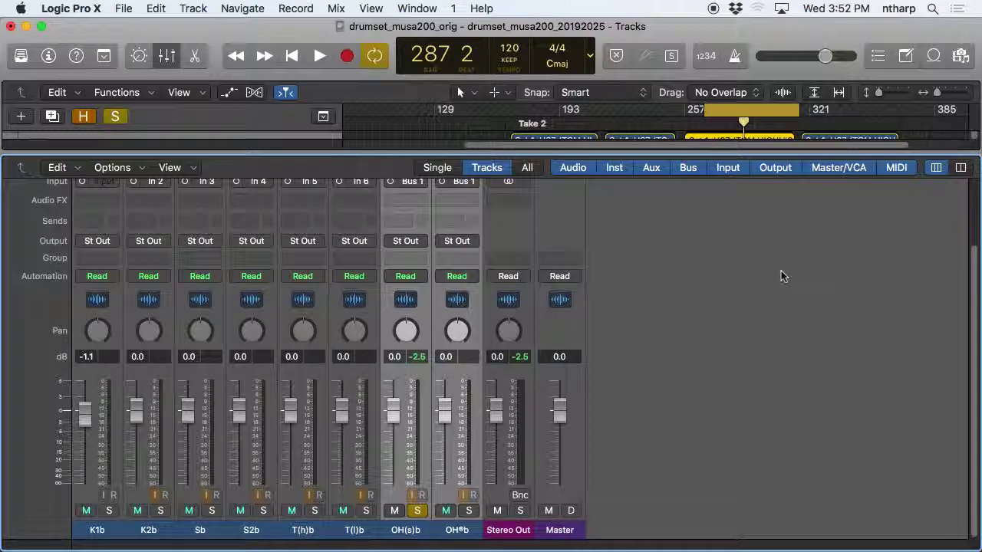
Show all channel strips in the Mixer and reveal the hidden tracks, checking the strips through to Stereo Out and Master
click(527, 167)
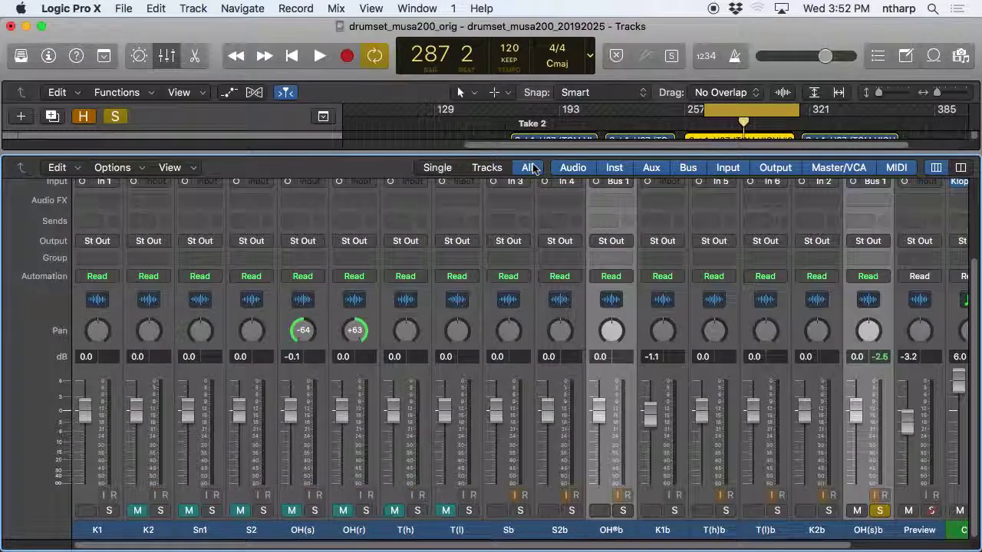
click(492, 168)
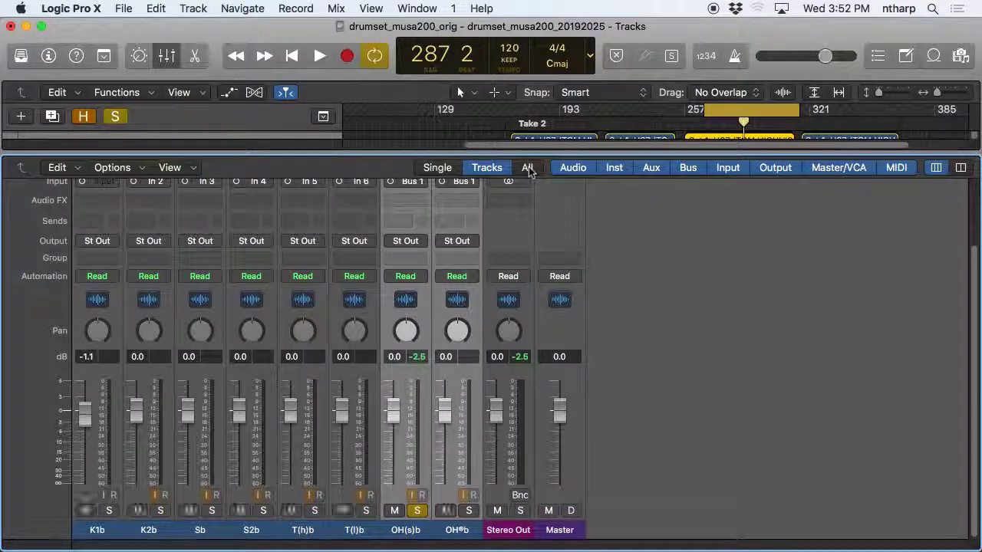
click(527, 167)
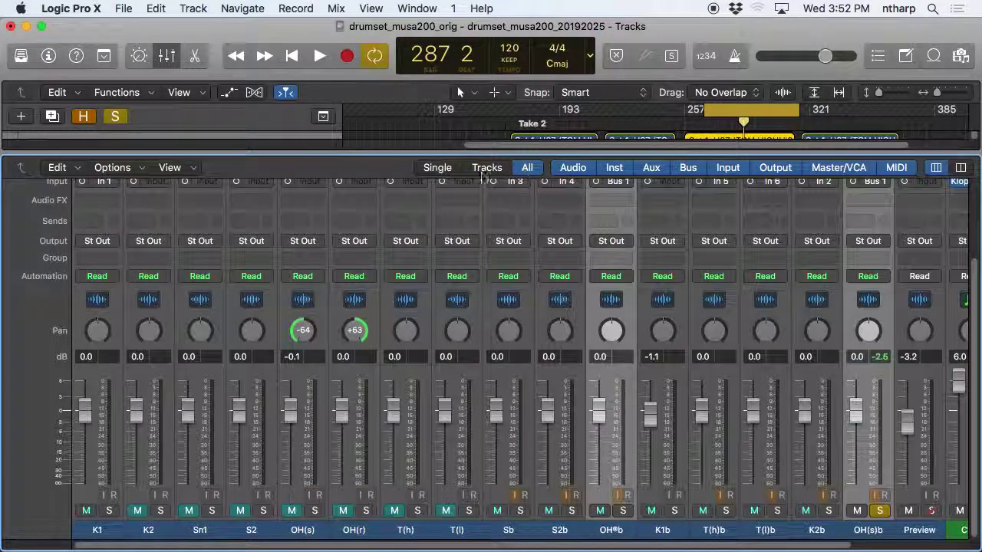
click(83, 115)
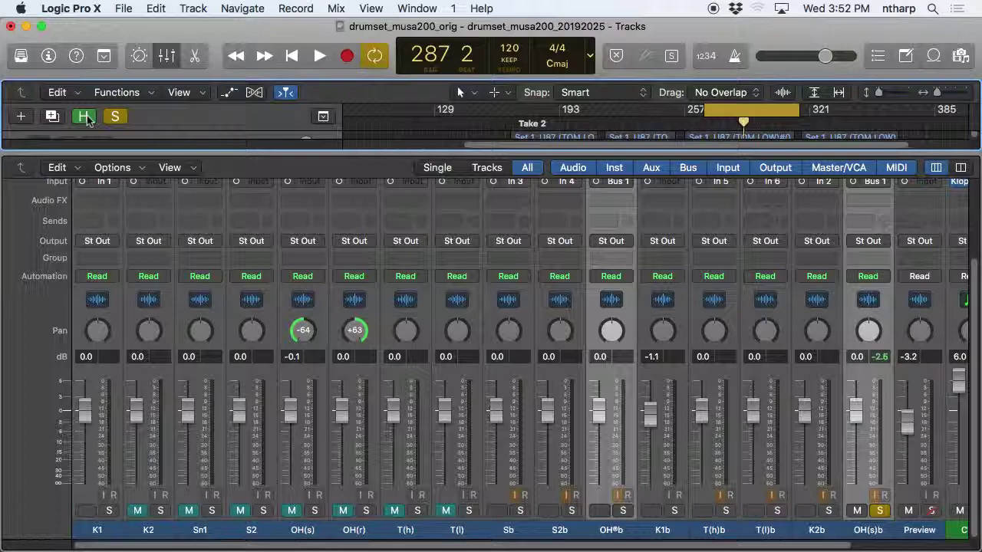
drag(483, 548, 623, 548)
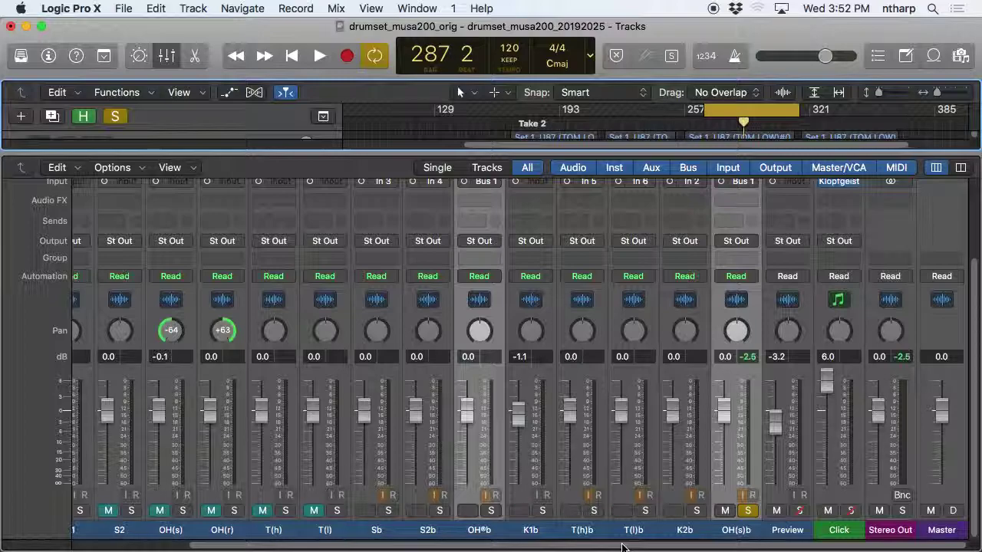
Limit the Mixer to the channel strips of the project's tracks and check them through to Stereo Out and Master
scroll(643, 441, left, 1)
scroll(643, 441, up, 1)
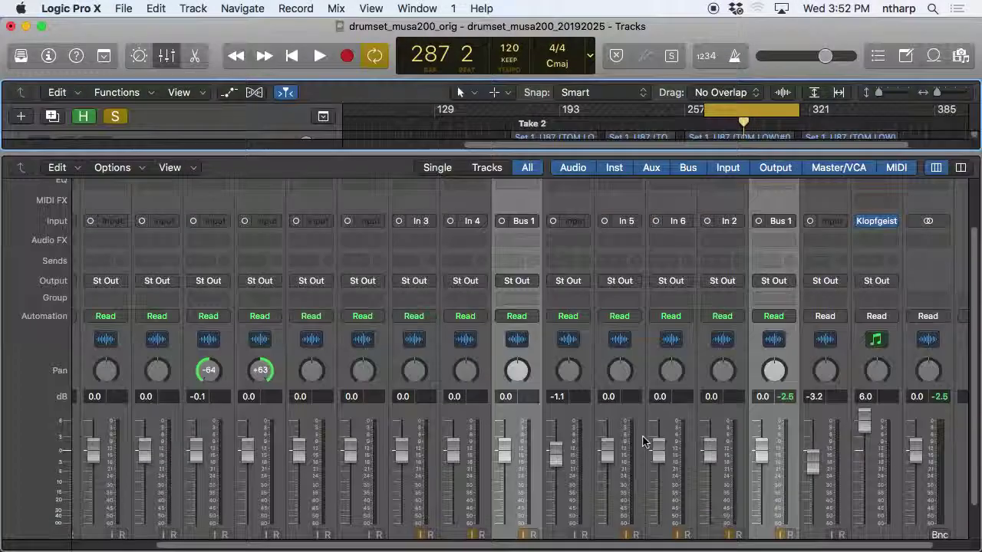
scroll(637, 418, down, 1)
click(476, 171)
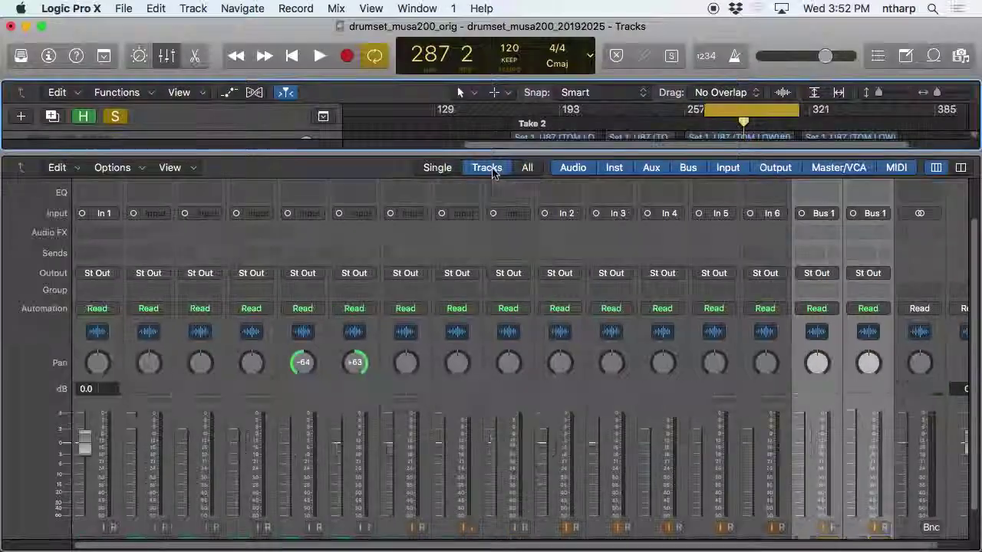
scroll(627, 359, down, 1)
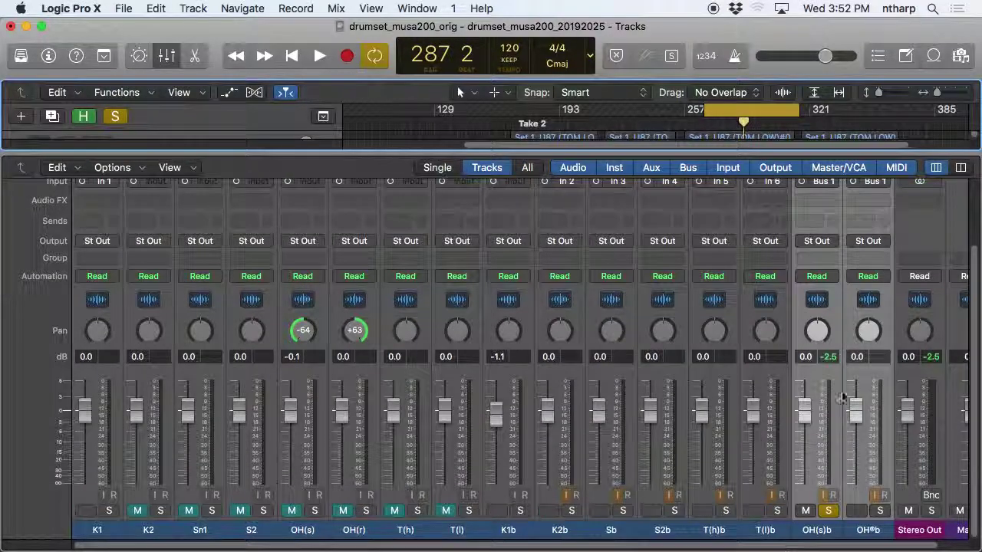
drag(860, 545, 917, 539)
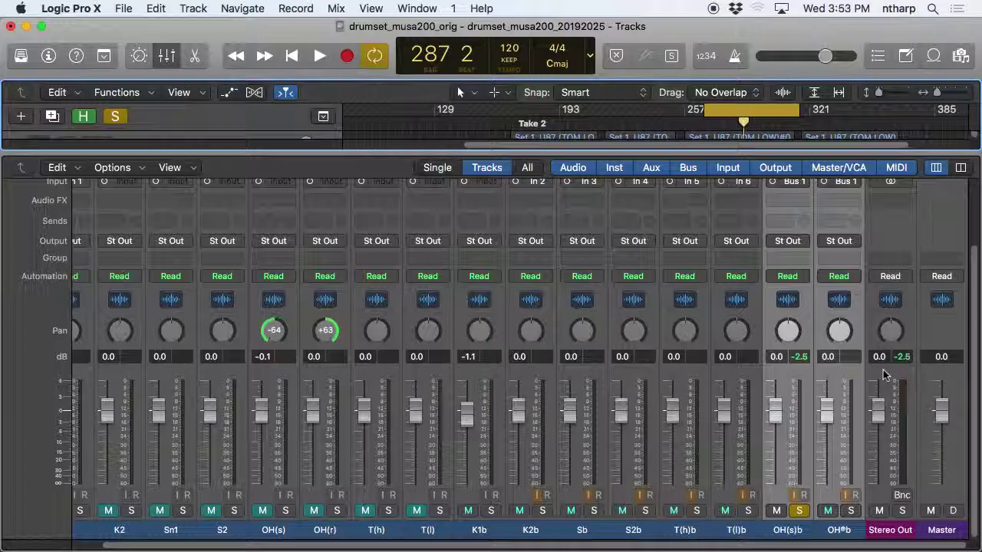
Close the Mixer, turn off the solo on the OH(s)b track and show the hidden first-take tracks in the track list
key(h)
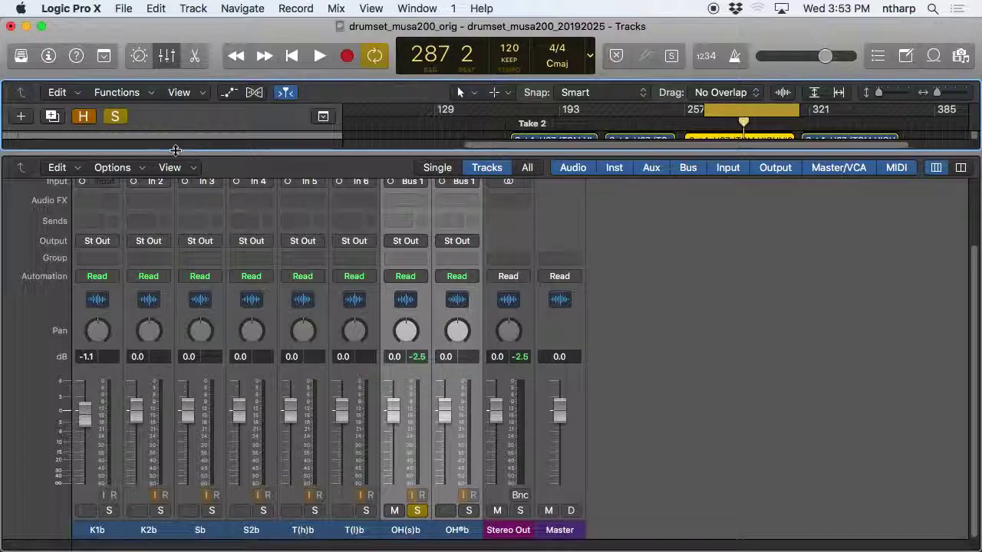
drag(175, 151, 176, 274)
click(167, 56)
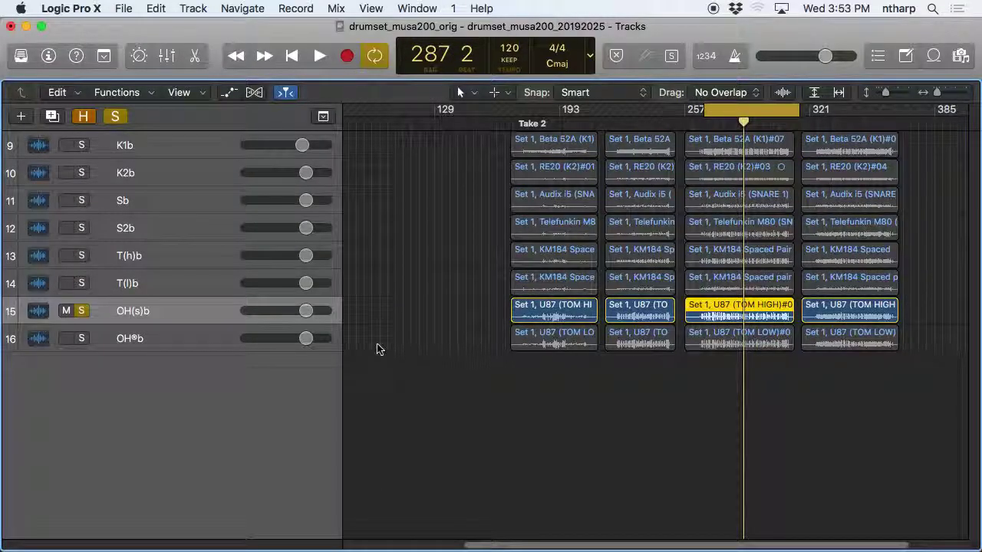
click(81, 311)
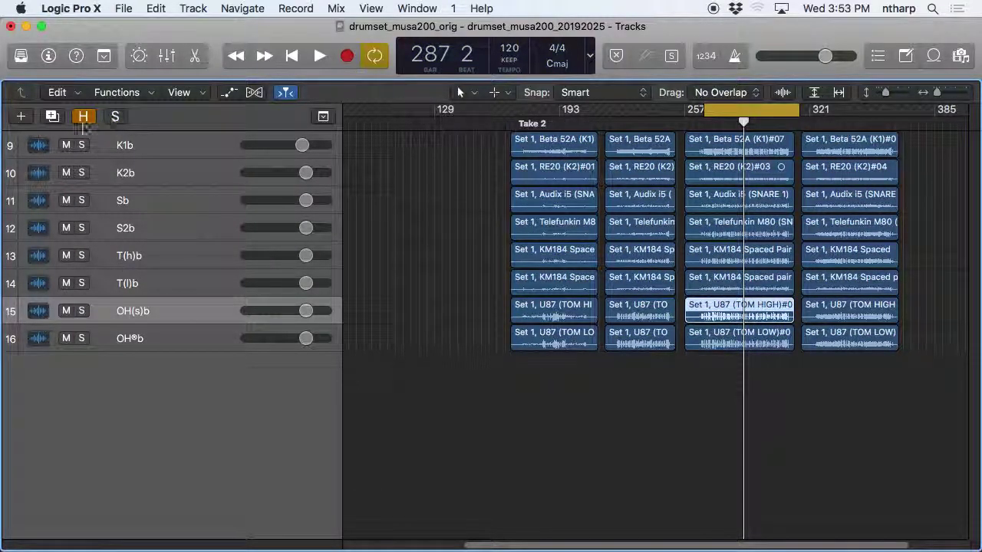
click(83, 117)
scroll(217, 278, down, 3)
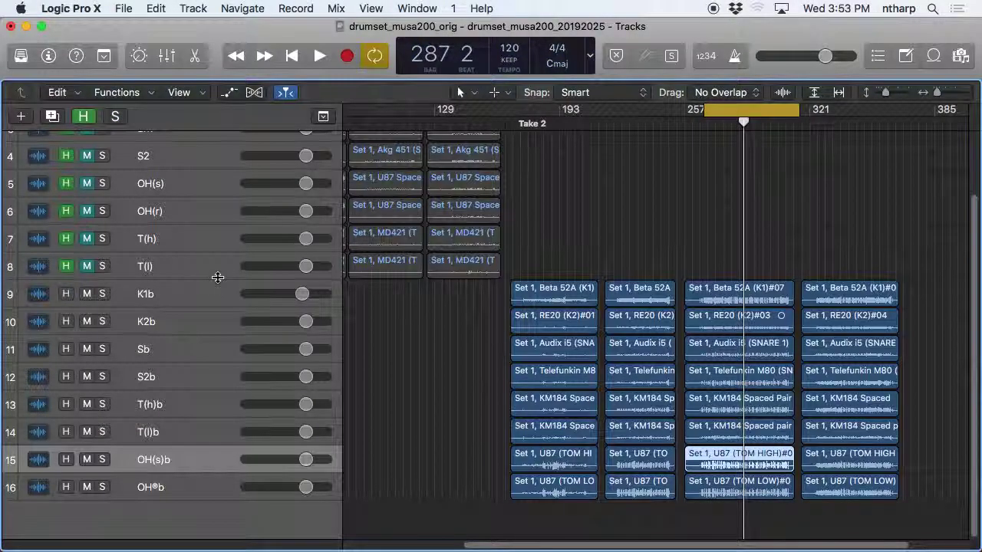
Open the Mixer in its own window and enlarge that window to fill the screen
click(166, 55)
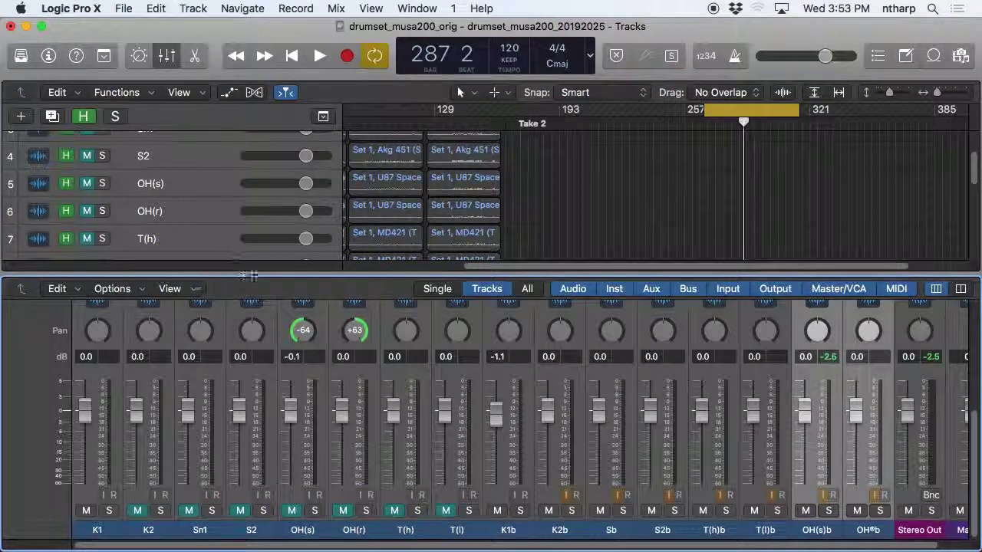
click(336, 9)
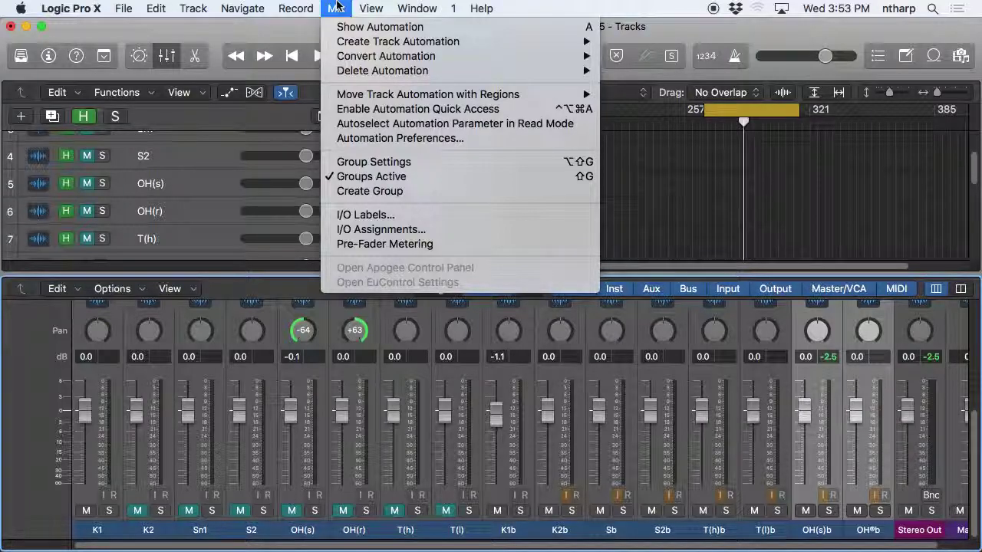
mouse_move(296, 8)
click(236, 222)
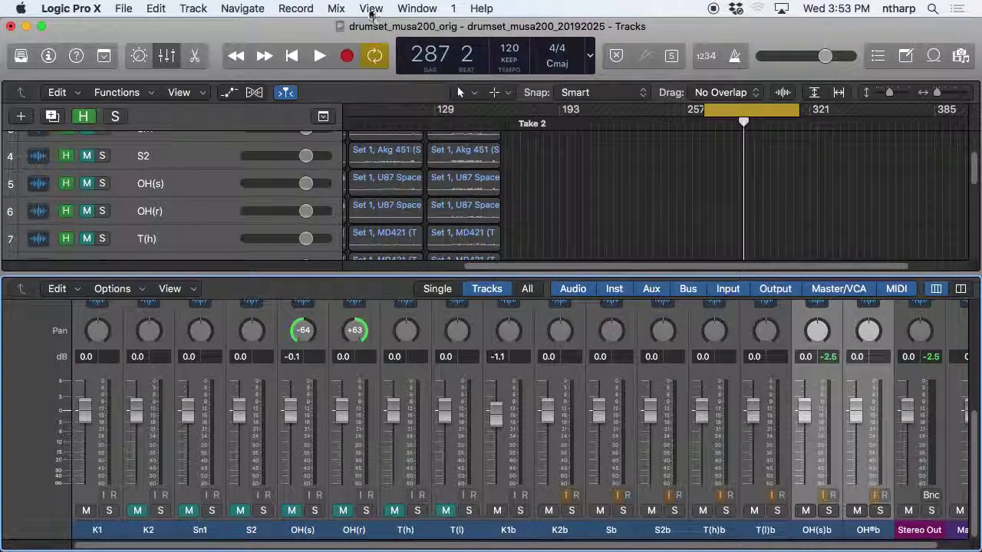
click(416, 8)
click(442, 120)
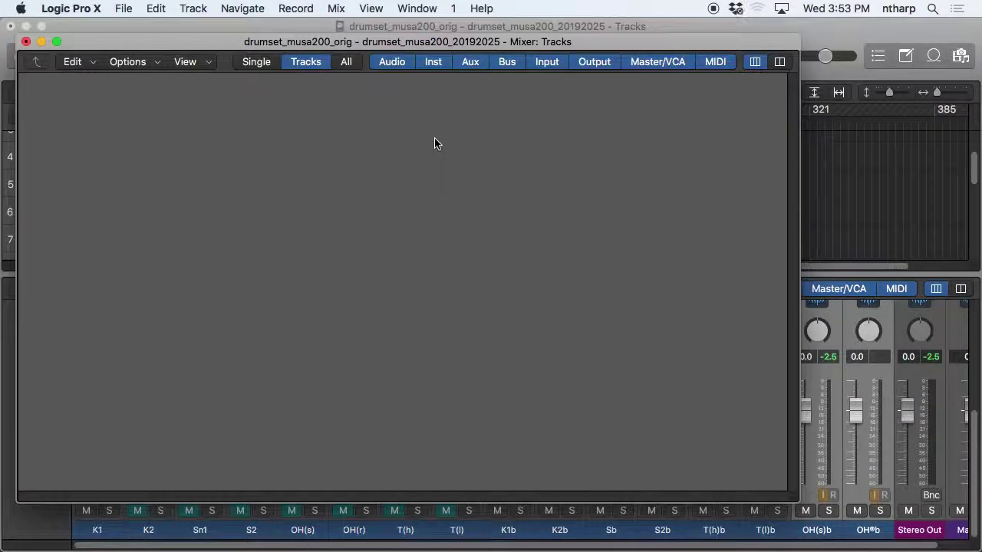
drag(275, 42, 262, 27)
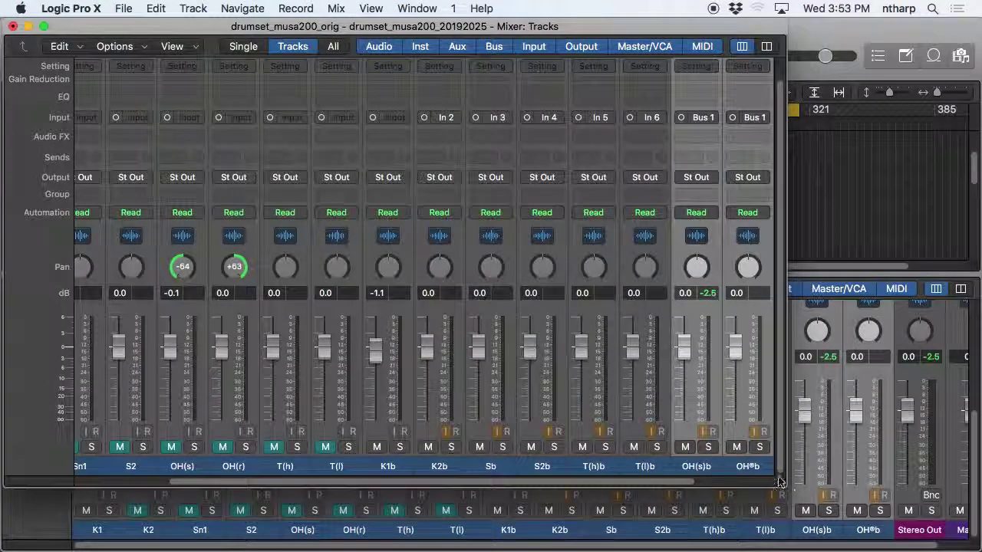
double_click(786, 488)
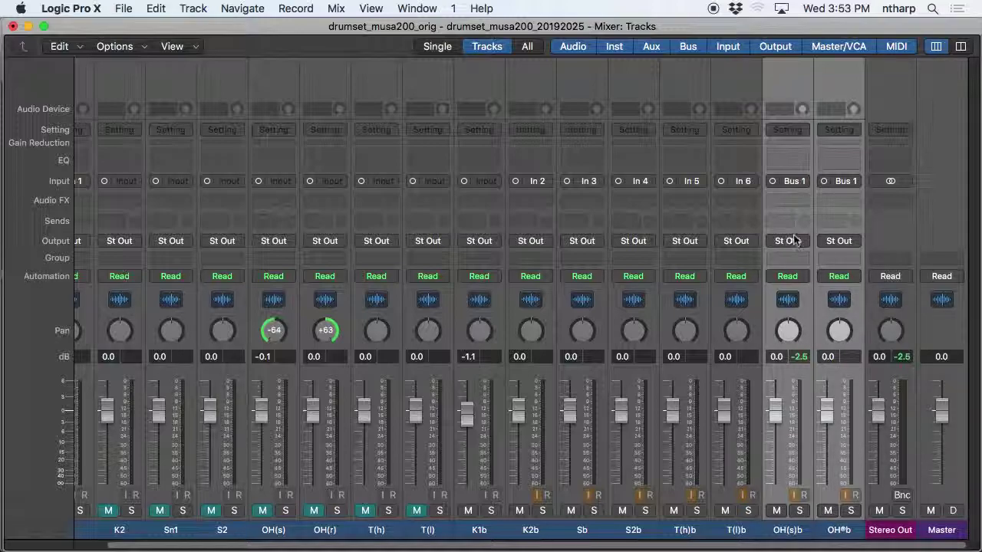
click(839, 241)
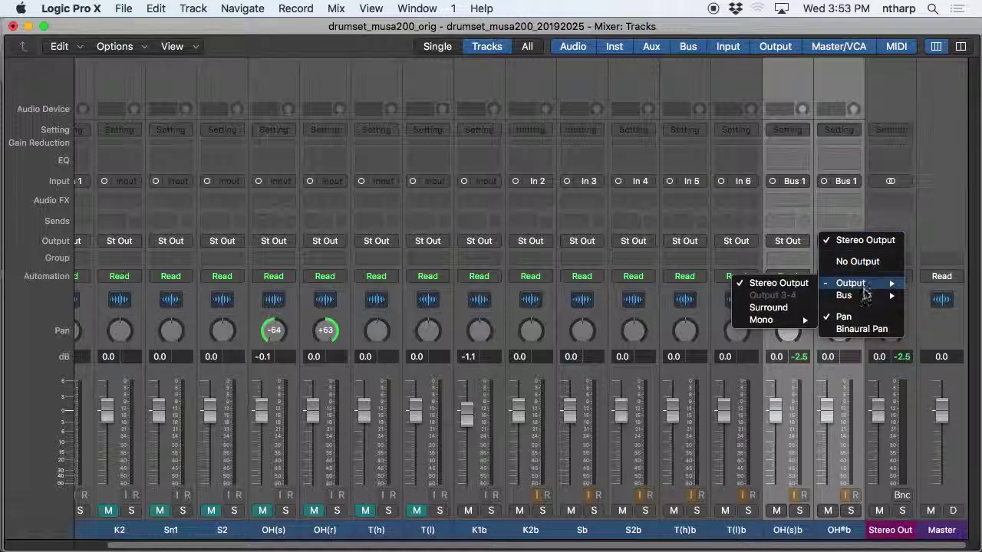
mouse_move(847, 295)
click(887, 131)
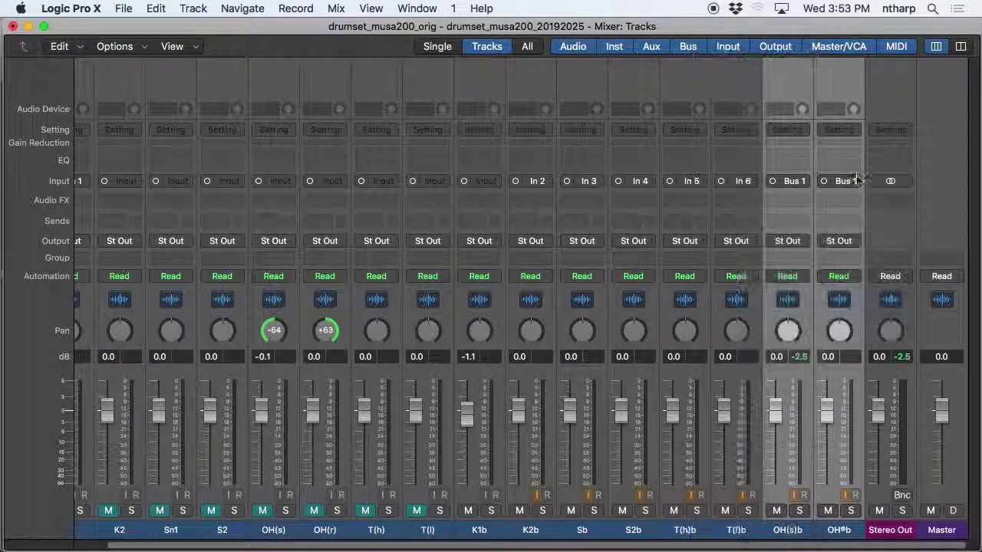
Clear the Bus 1 input assignment from the OH(s)b and OH®b channels
click(843, 181)
click(836, 253)
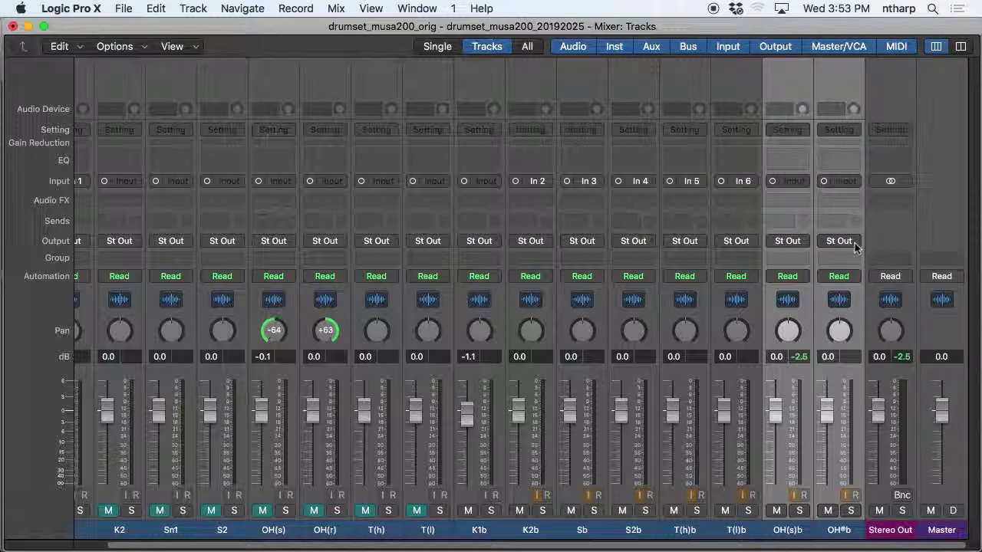
Route the output of OH(s)b and OH®b to Bus 1 and name the resulting aux channel OH
click(854, 243)
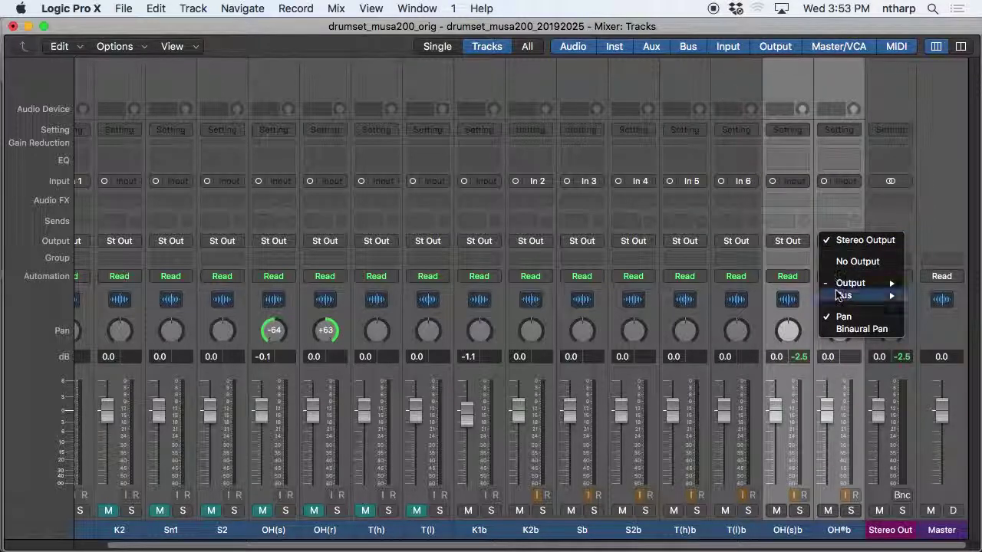
mouse_move(839, 296)
click(756, 60)
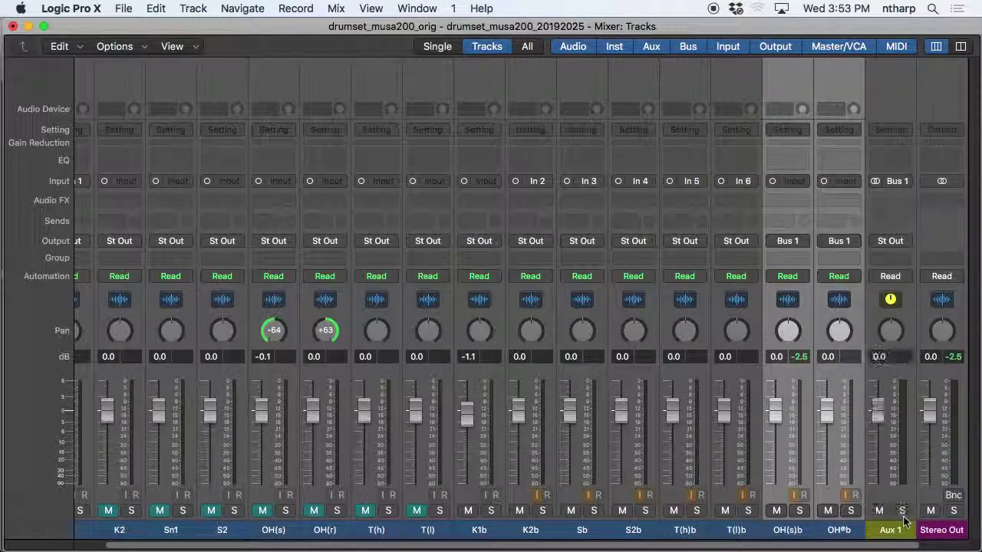
double_click(890, 531)
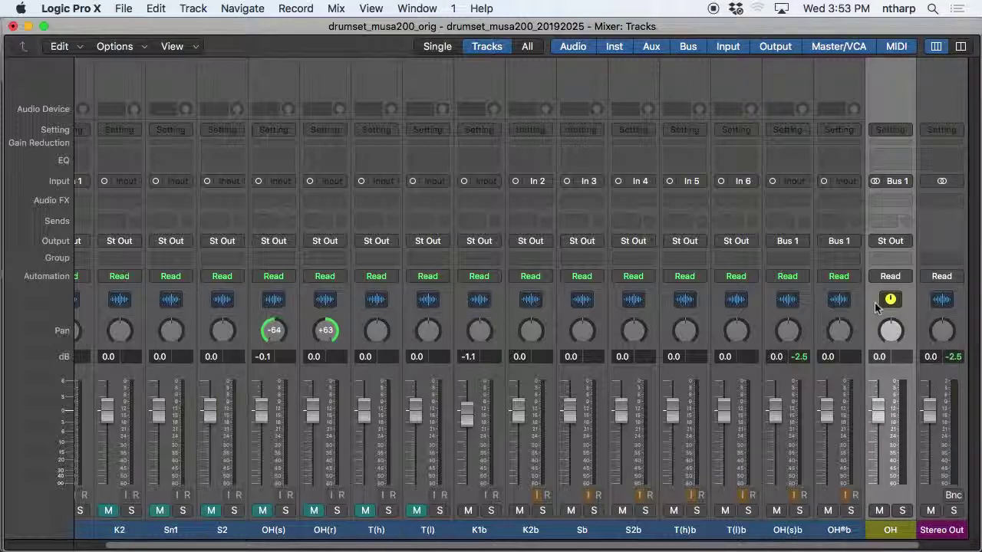
Play the session with the OH aux channel soloed and lower its fader to -4.7 dB
key(space)
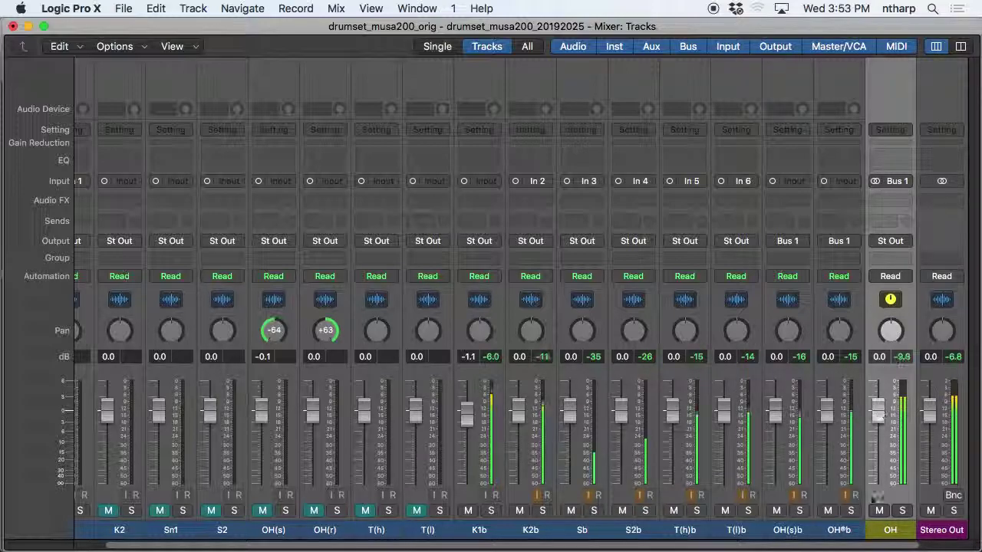
click(902, 511)
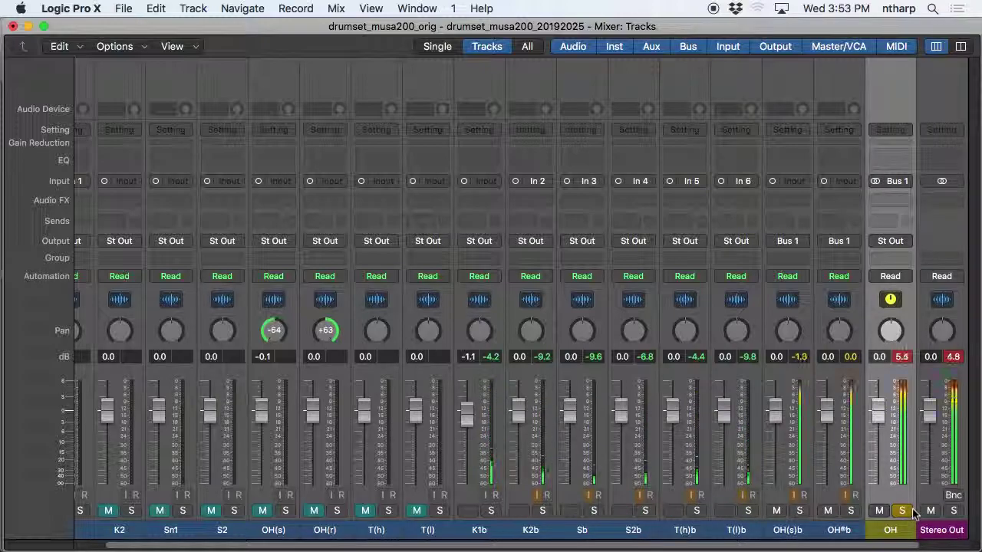
drag(877, 411, 879, 536)
drag(878, 483, 877, 424)
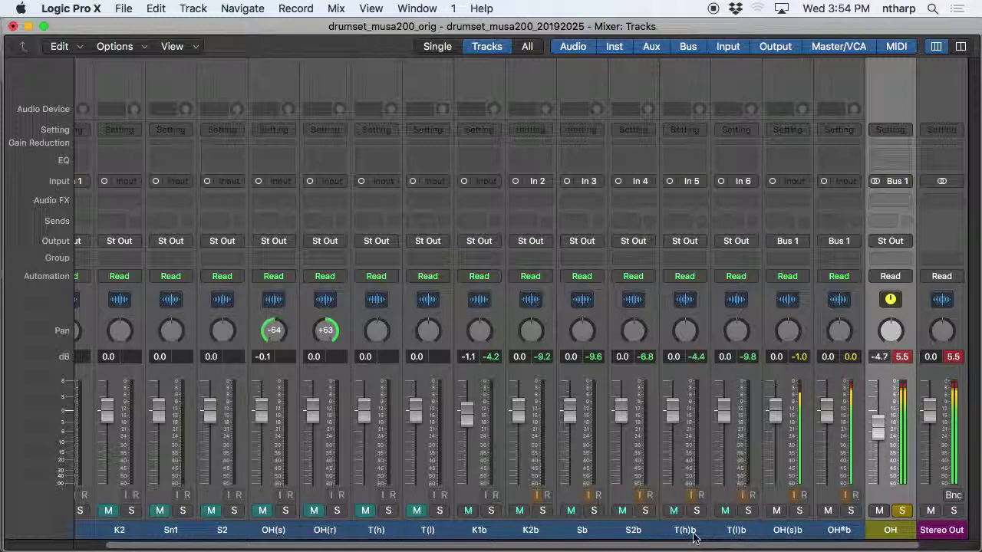
Select the T(h)b and T(l)b channels together and route their output to Bus 2
drag(685, 530, 738, 529)
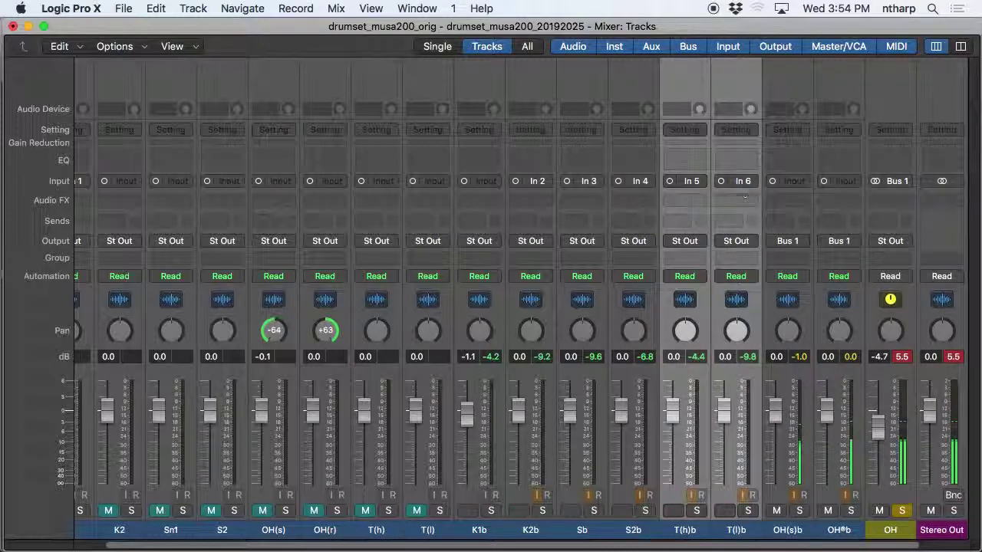
click(748, 244)
mouse_move(751, 295)
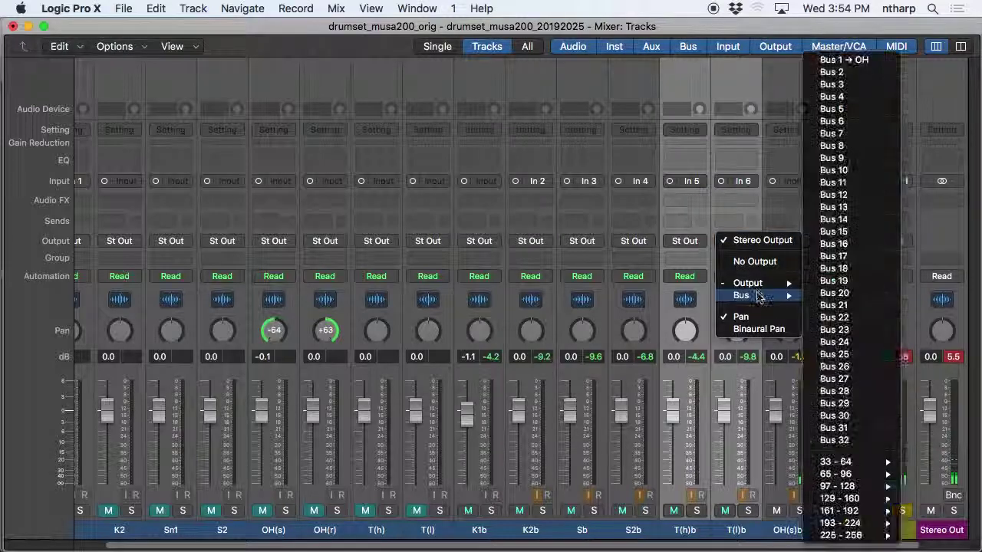
click(830, 72)
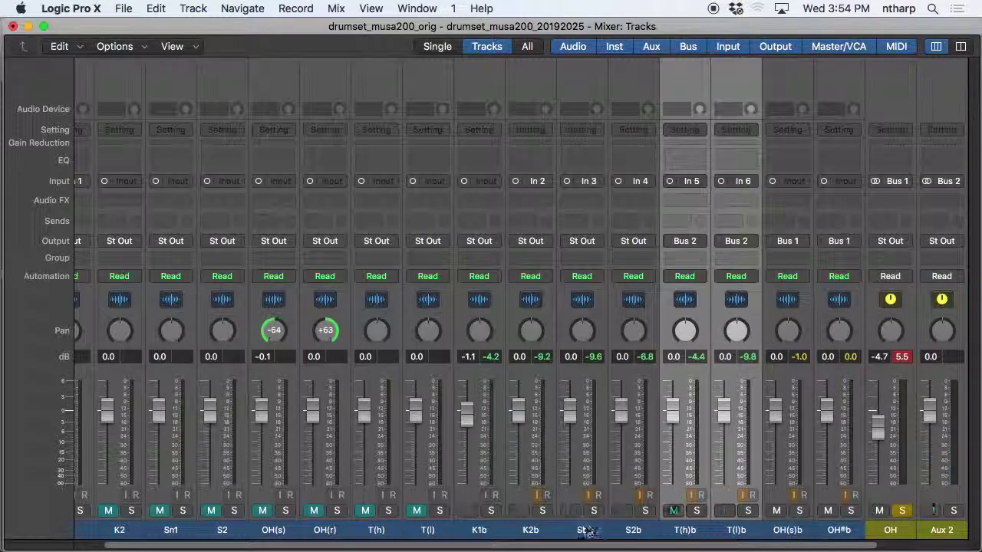
Select the Sb and S2b channels together and route their output to Bus 3
drag(587, 530, 634, 529)
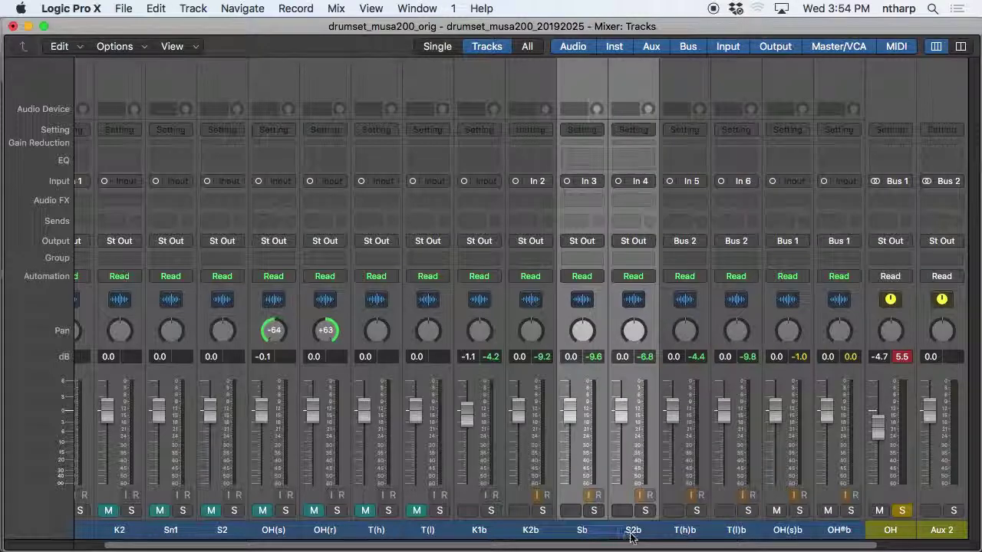
click(648, 242)
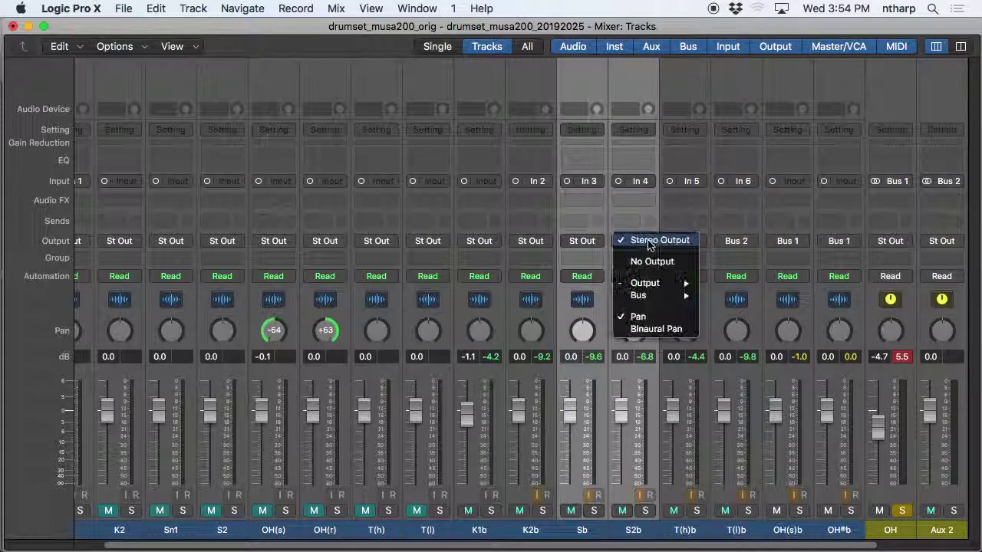
mouse_move(666, 297)
click(741, 85)
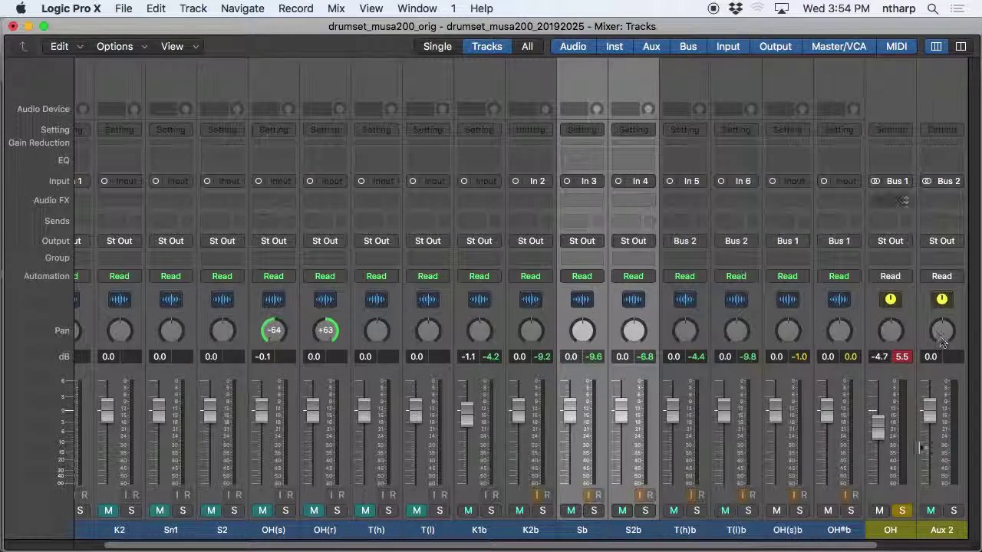
Name the Bus 2 aux channel TOMS and the Bus 3 aux channel S
double_click(941, 531)
text(TOMS)
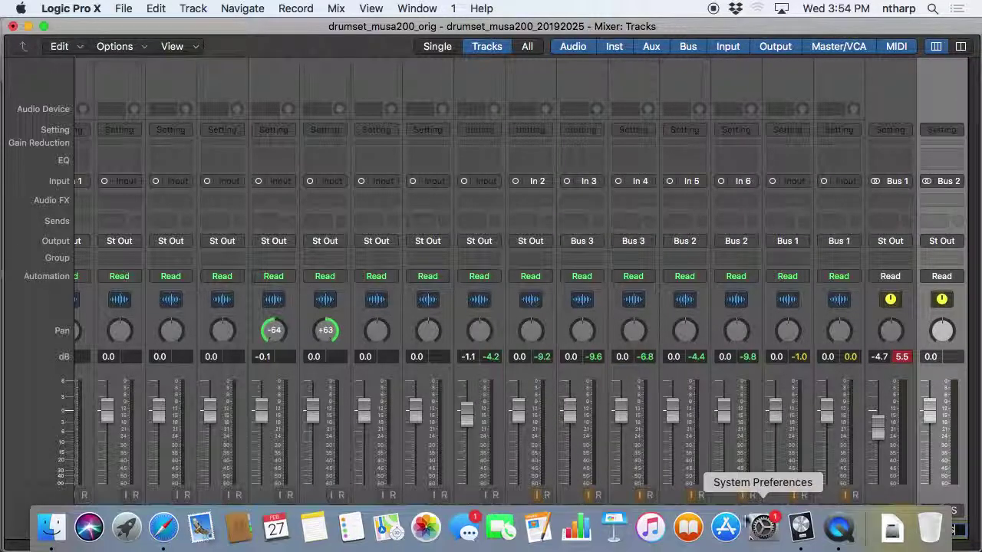
scroll(742, 546, right, 1)
scroll(742, 546, right, 3)
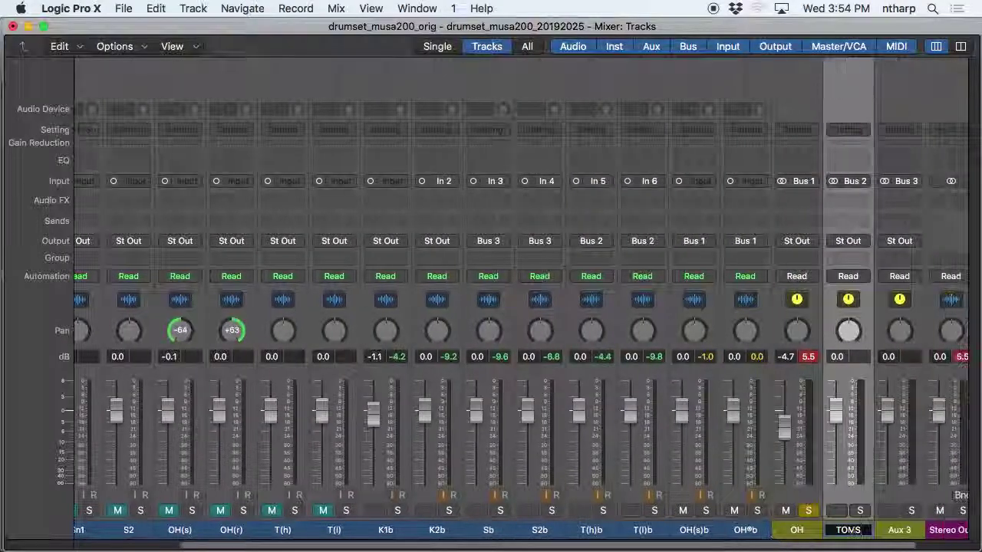
click(898, 529)
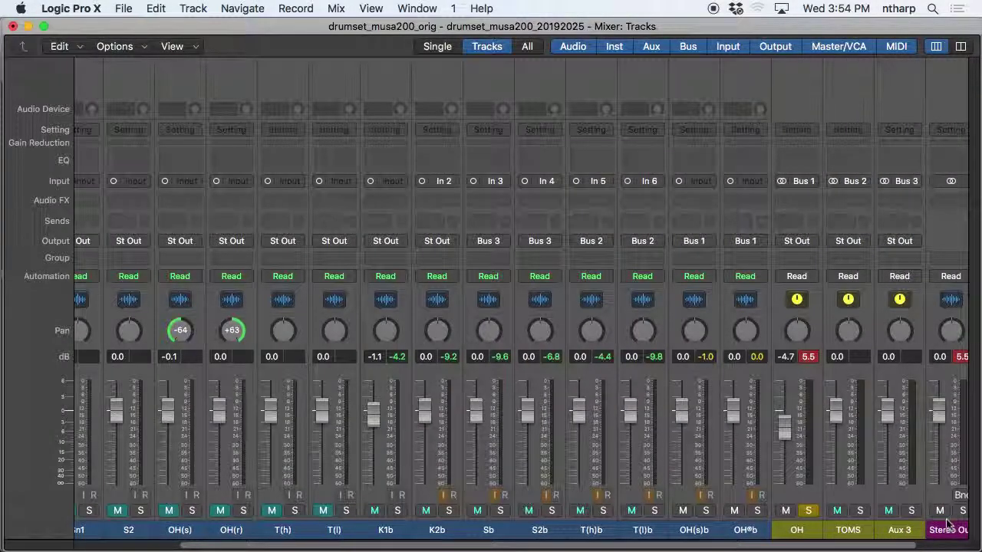
double_click(900, 530)
text(S)
key(Return)
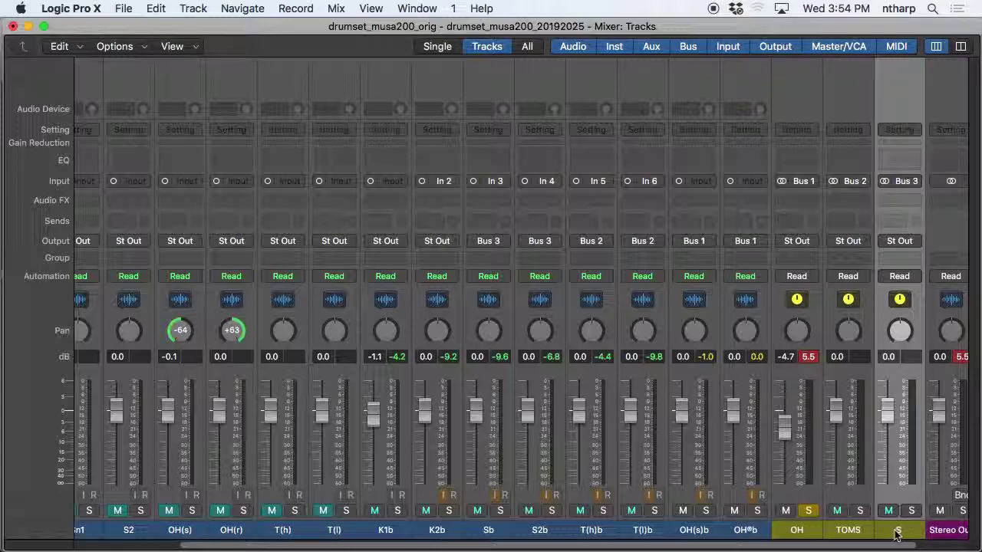
Route the outputs of K1b and the OH, TOMS and S aux channels together to Bus 4, and name the new aux DRUM
click(436, 531)
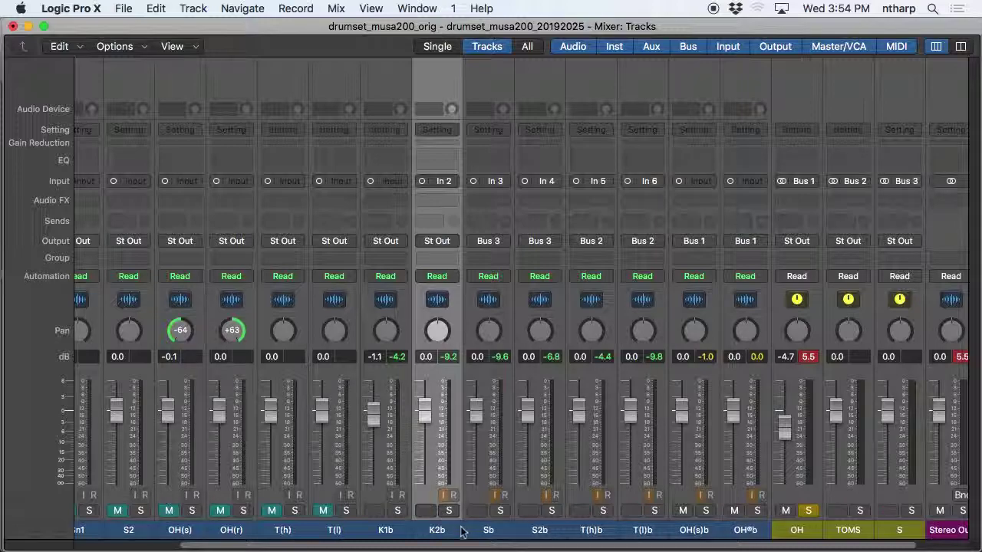
click(394, 531)
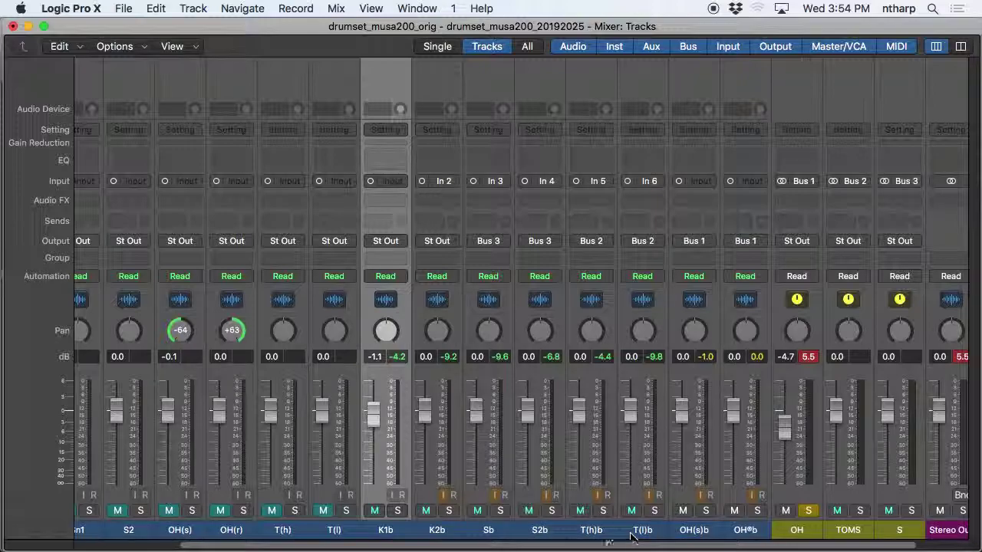
drag(809, 534, 901, 535)
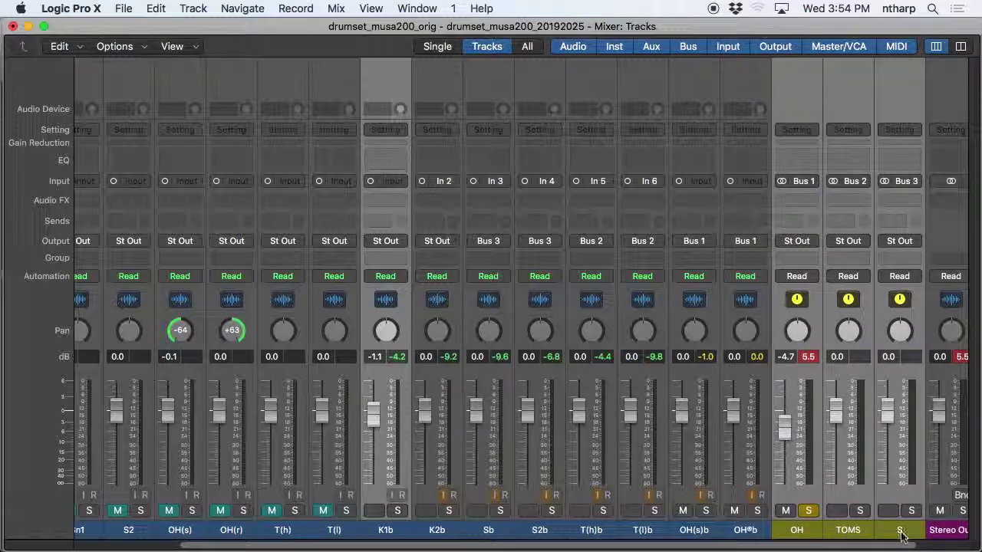
click(916, 243)
mouse_move(912, 295)
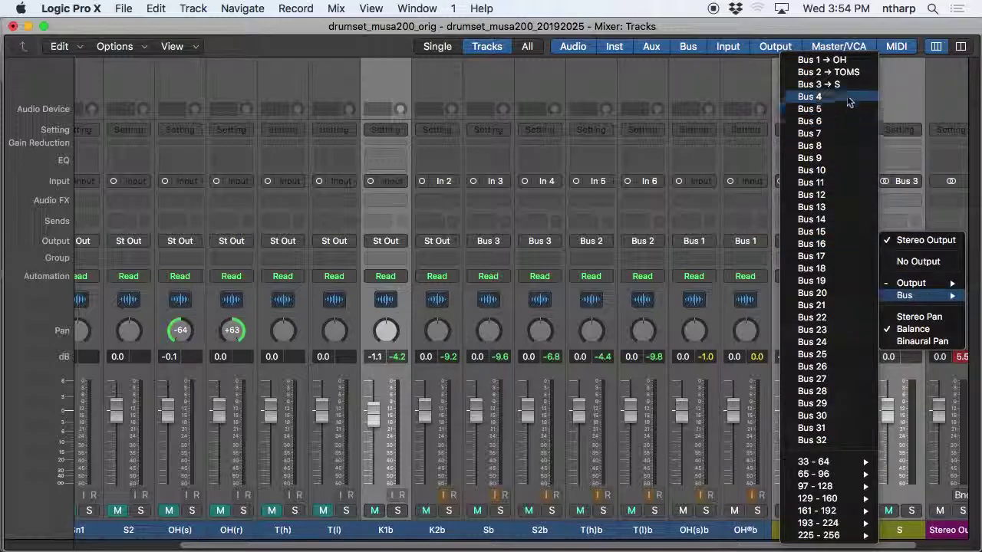
click(844, 96)
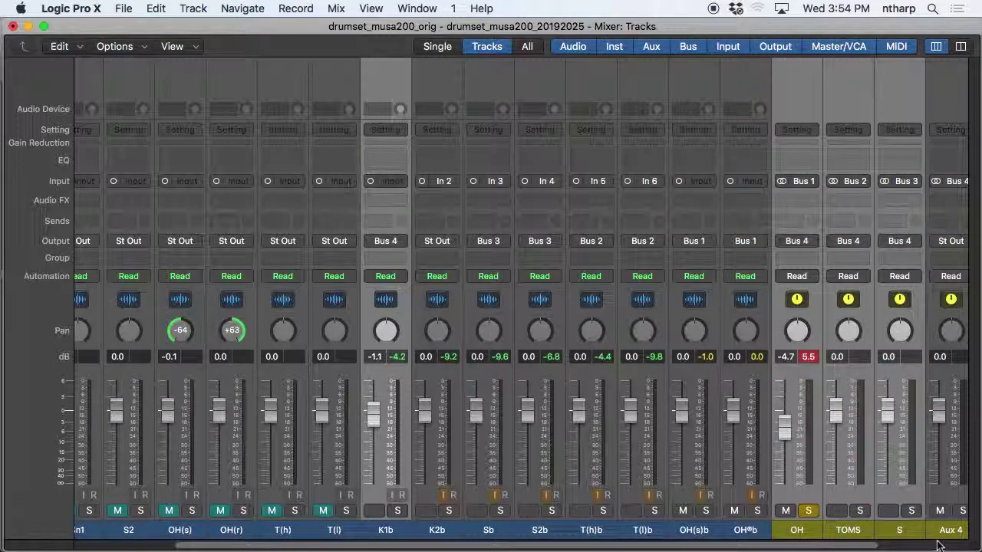
click(949, 531)
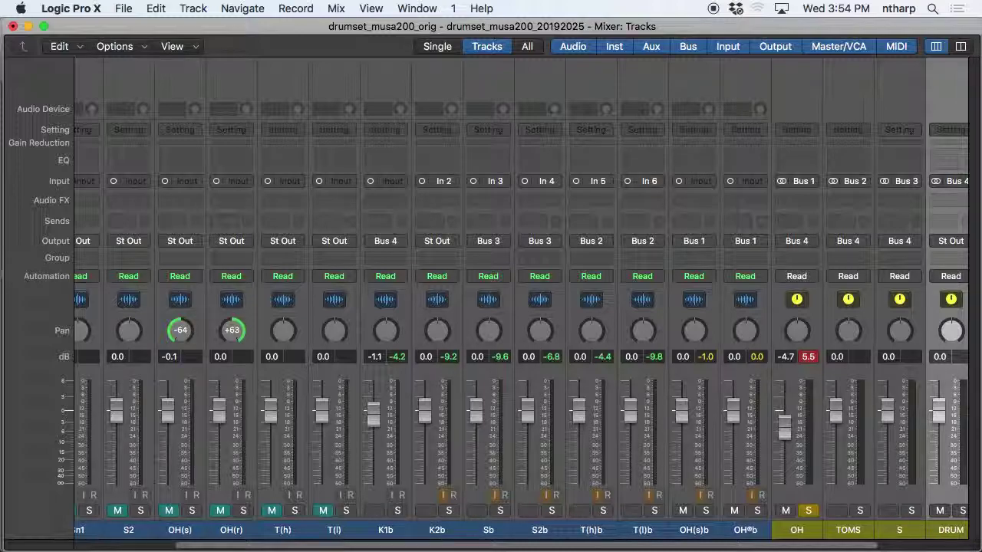
scroll(691, 460, right, 2)
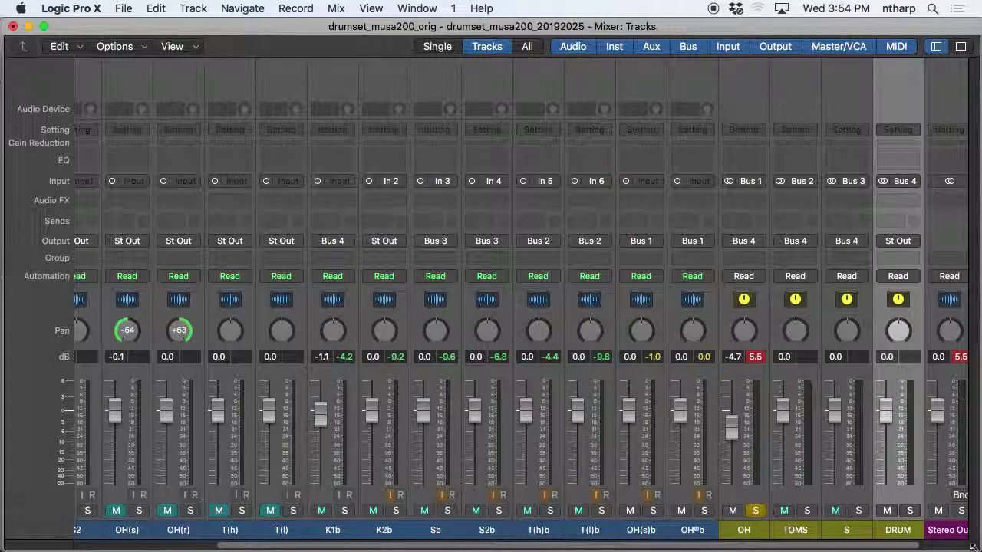
Shorten the Mixer window and hide the Group and Automation components of the channel strips
drag(951, 547, 951, 387)
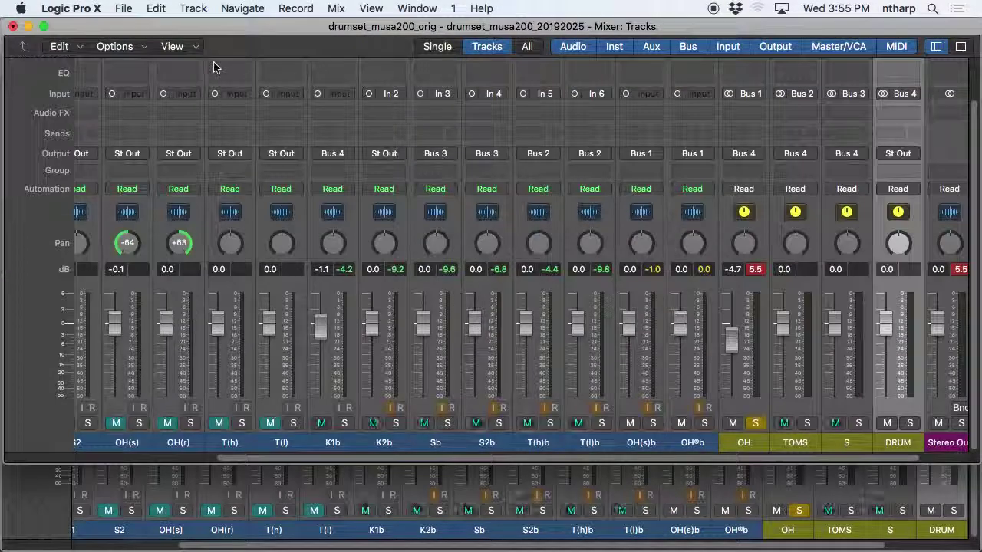
click(181, 47)
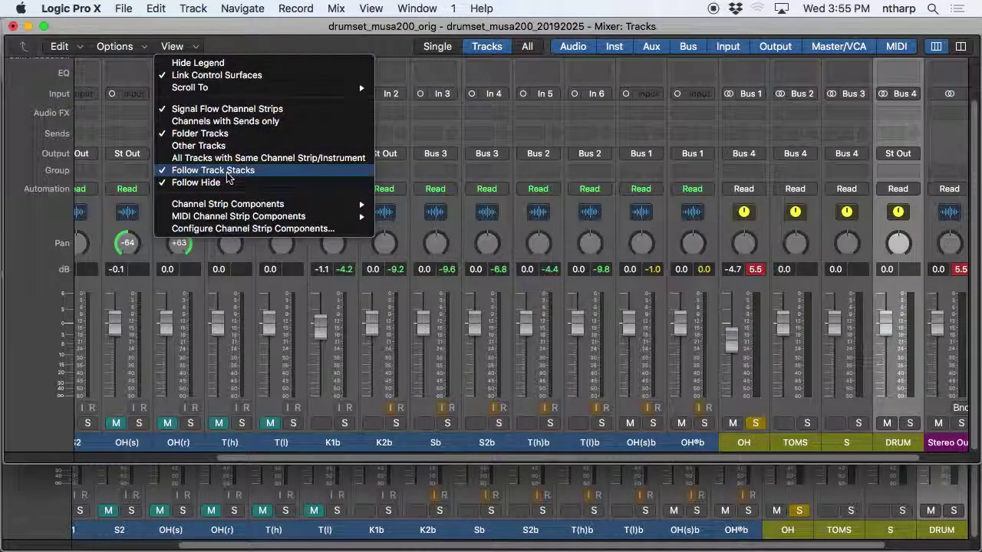
mouse_move(265, 205)
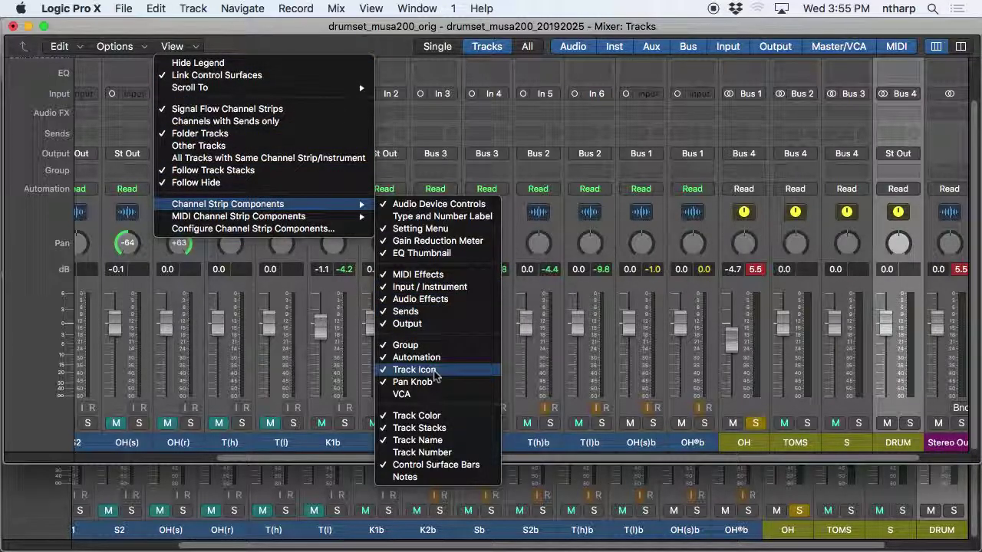
click(429, 346)
click(181, 48)
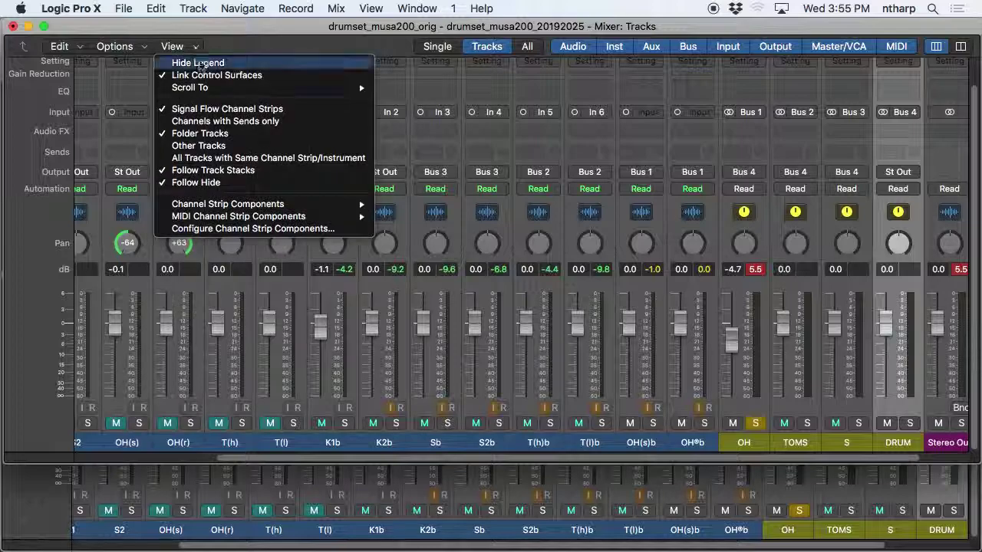
mouse_move(265, 205)
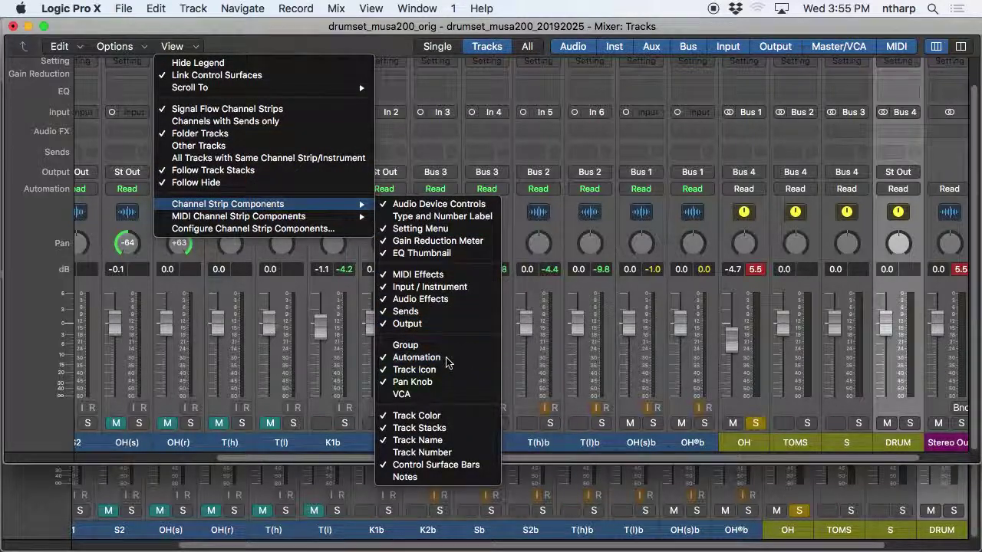
click(425, 358)
Hide the EQ Thumbnail and Audio Device Controls components of the Mixer channel strips
click(189, 49)
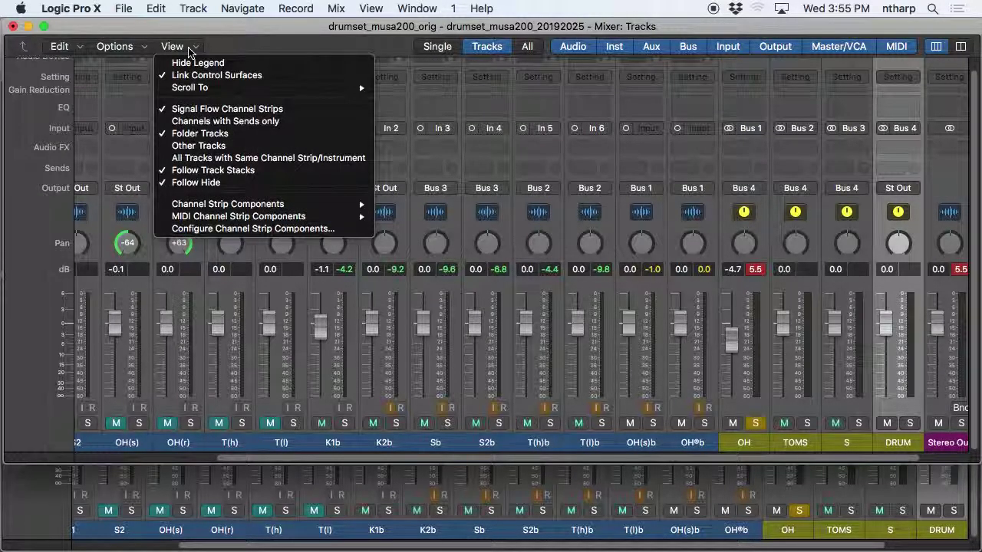
mouse_move(274, 208)
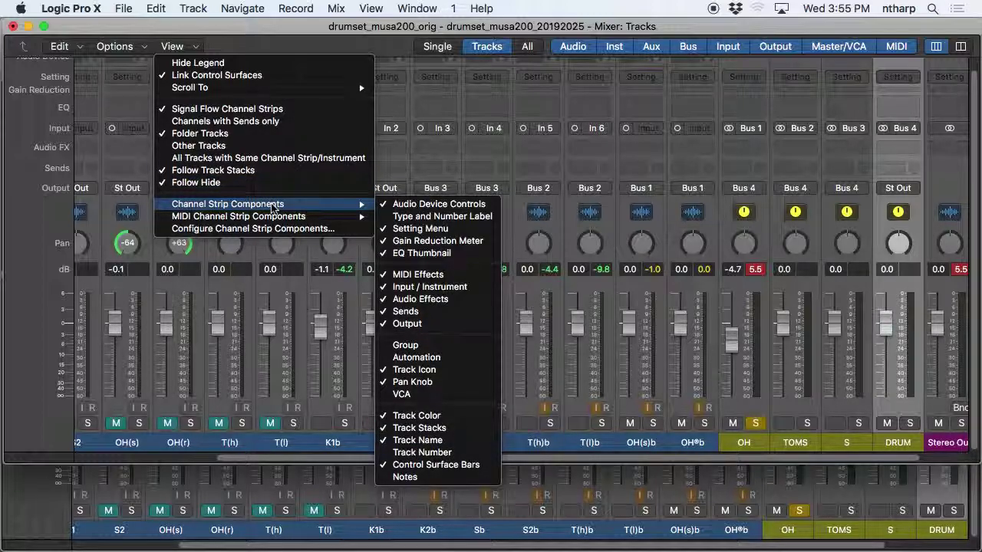
click(392, 254)
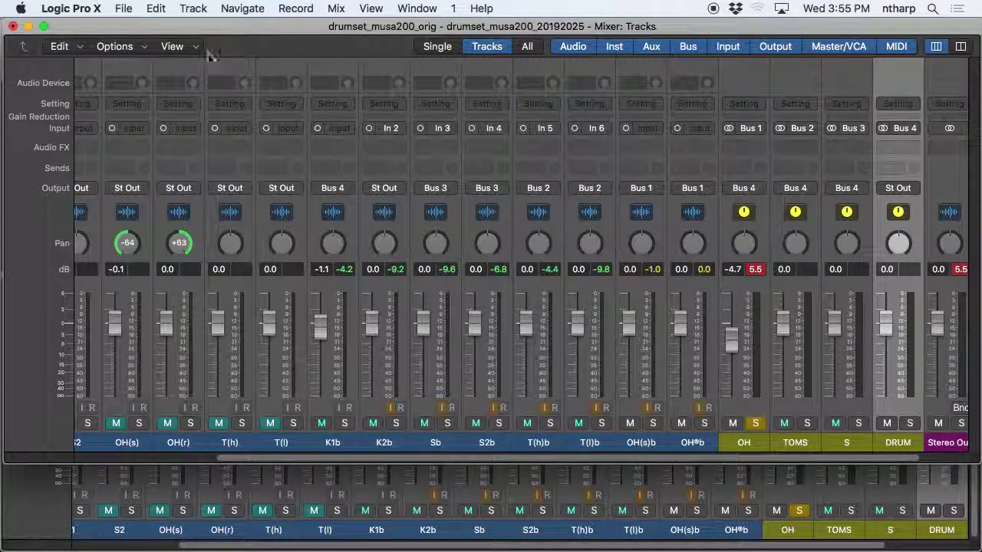
click(174, 47)
mouse_move(277, 208)
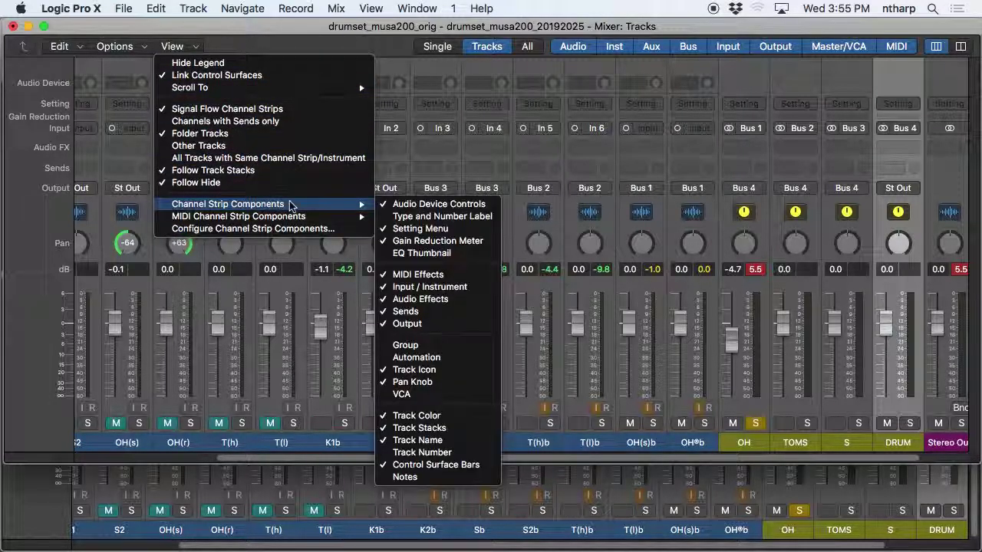
click(391, 205)
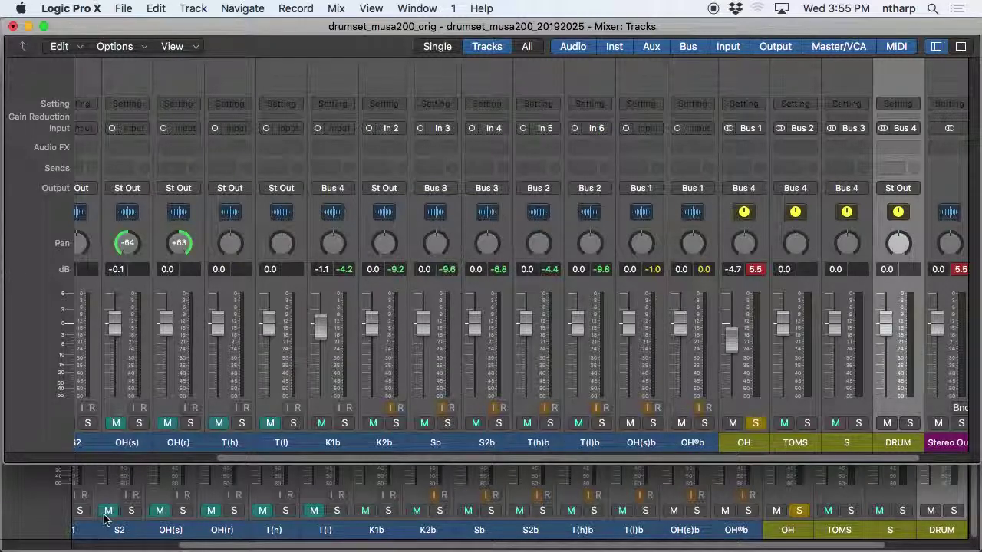
Close the extra Mixer window, then play the session with the DRUM aux channel muted and the OH channel unsoloed
key(super+w)
click(166, 58)
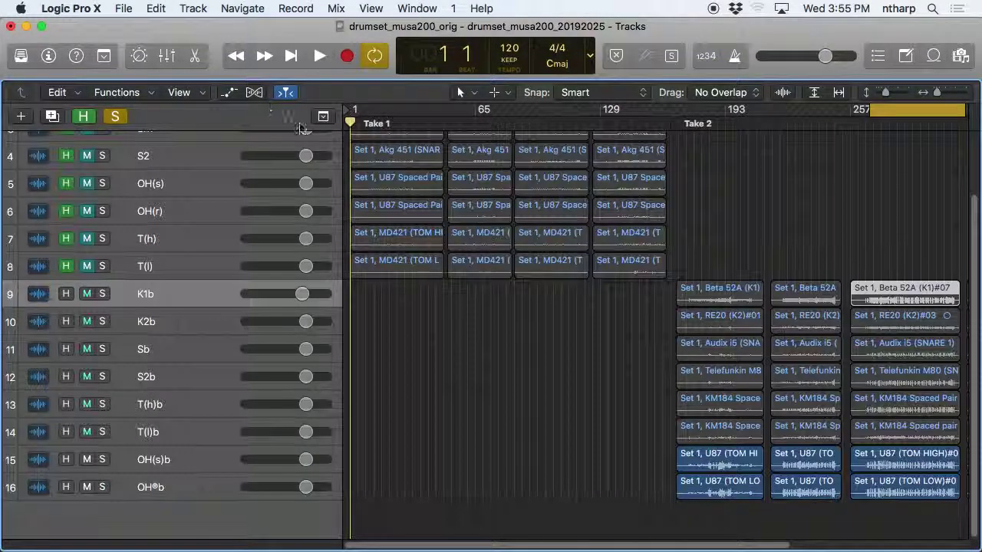
key(super+2)
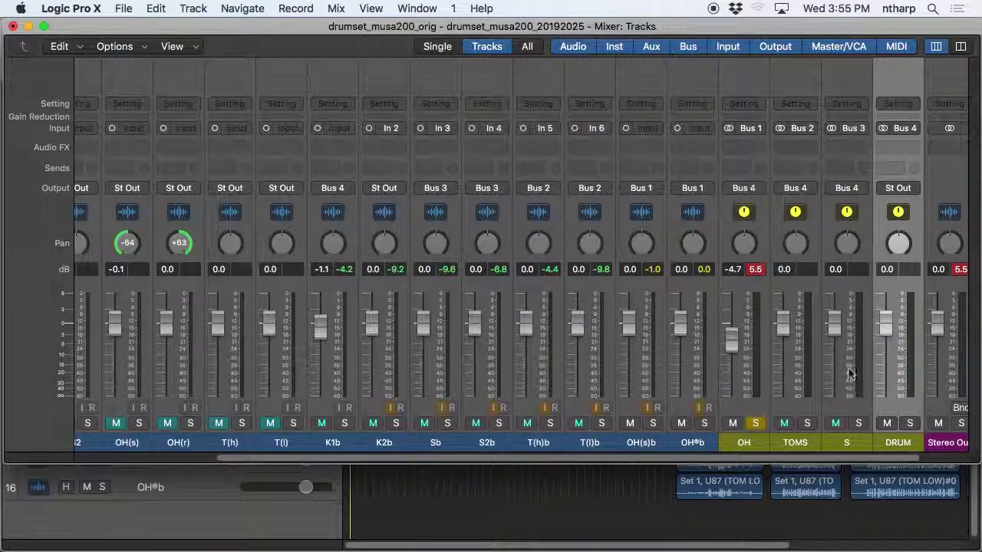
key(space)
click(887, 424)
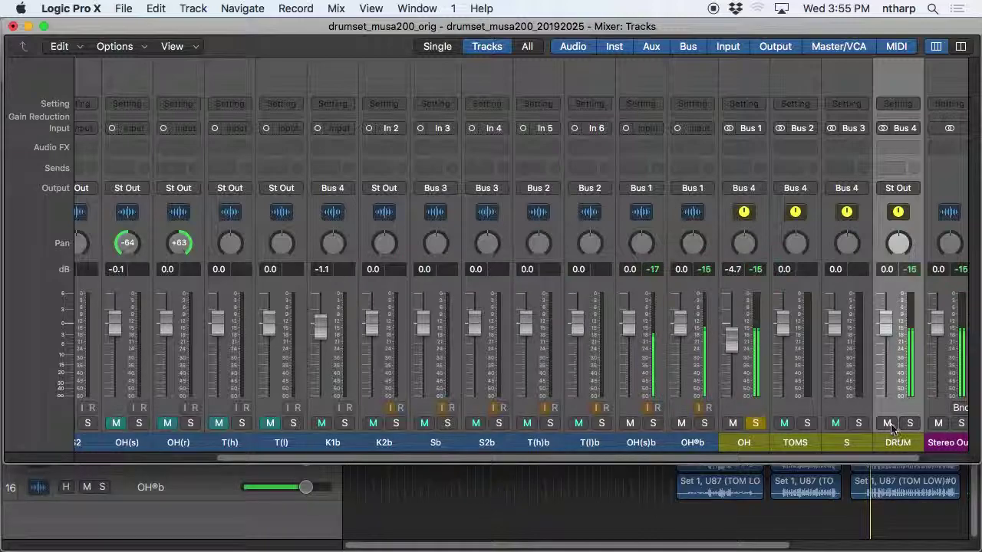
click(755, 424)
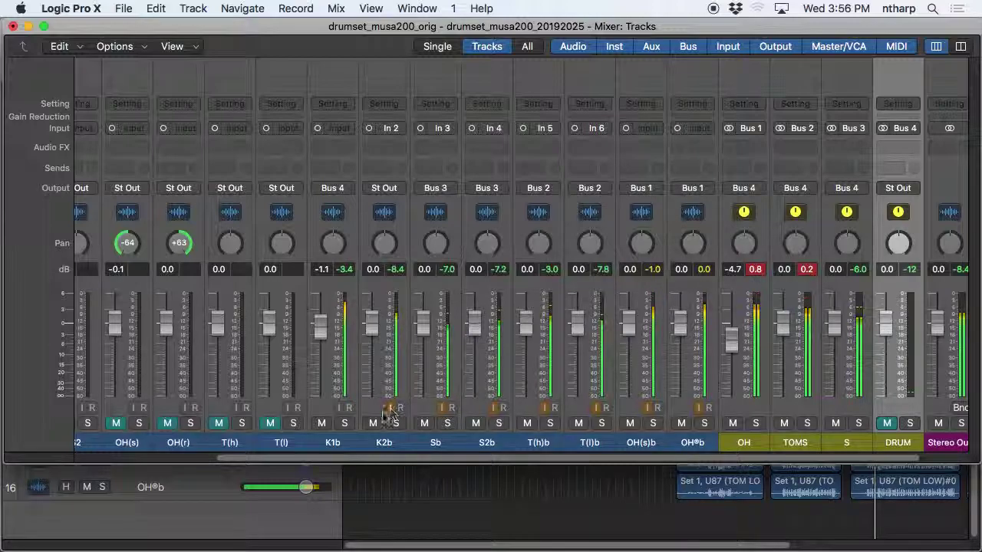
Mute K2b with its fader all the way down, and hide its track from the track list and Mixer
drag(370, 321, 412, 521)
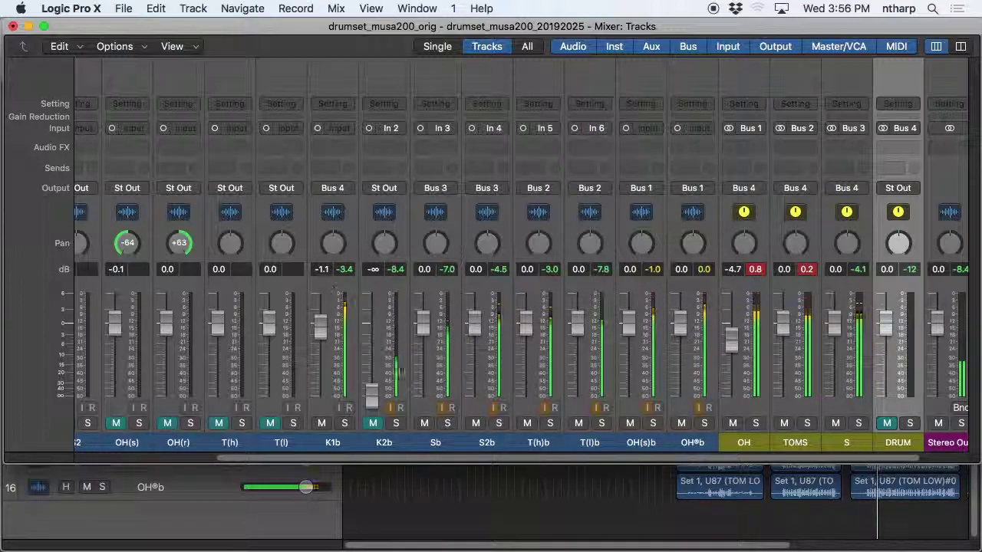
key(x)
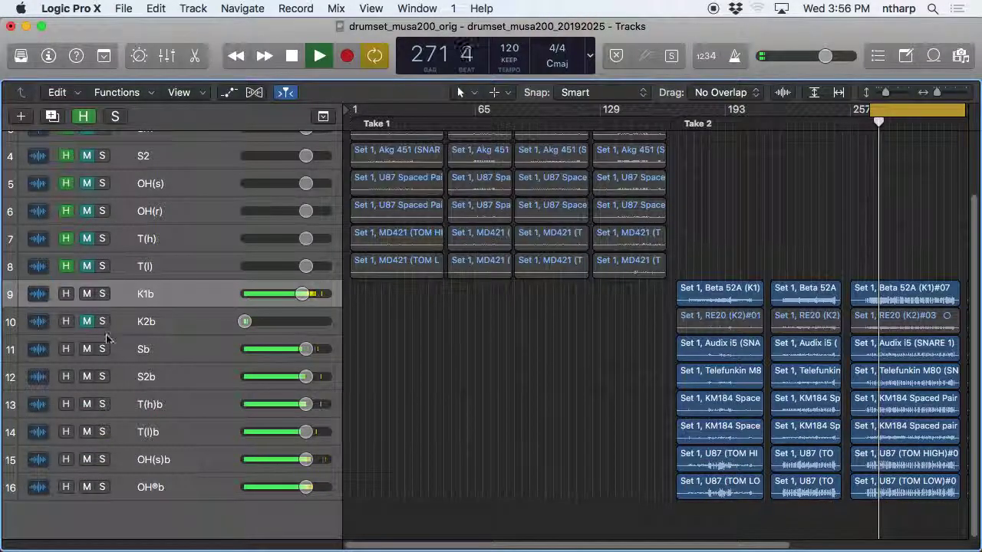
click(66, 322)
click(83, 116)
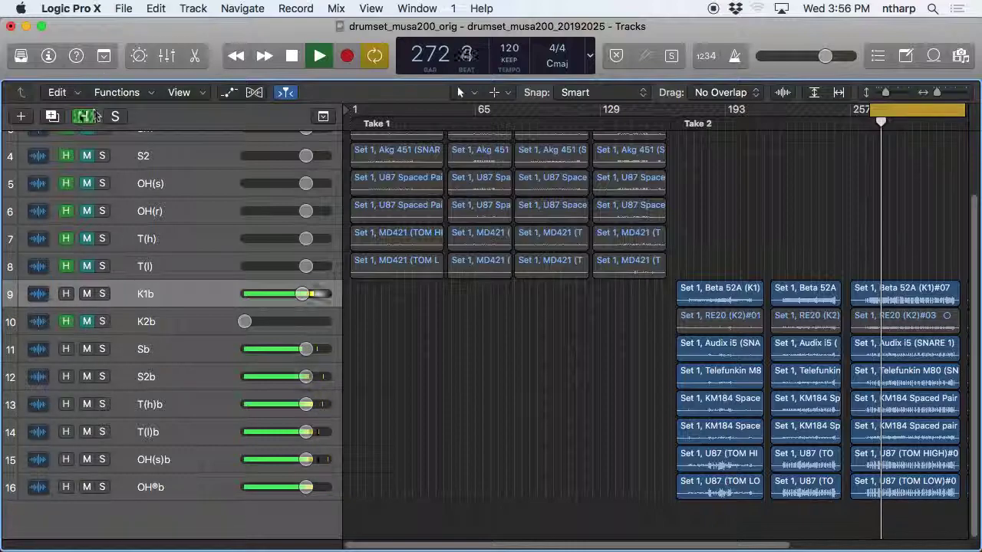
key(x)
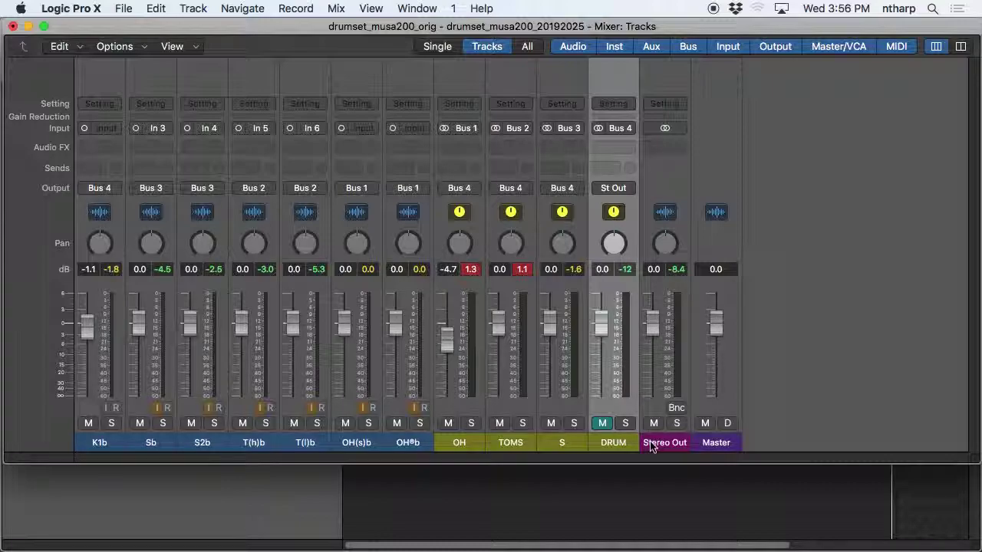
click(657, 515)
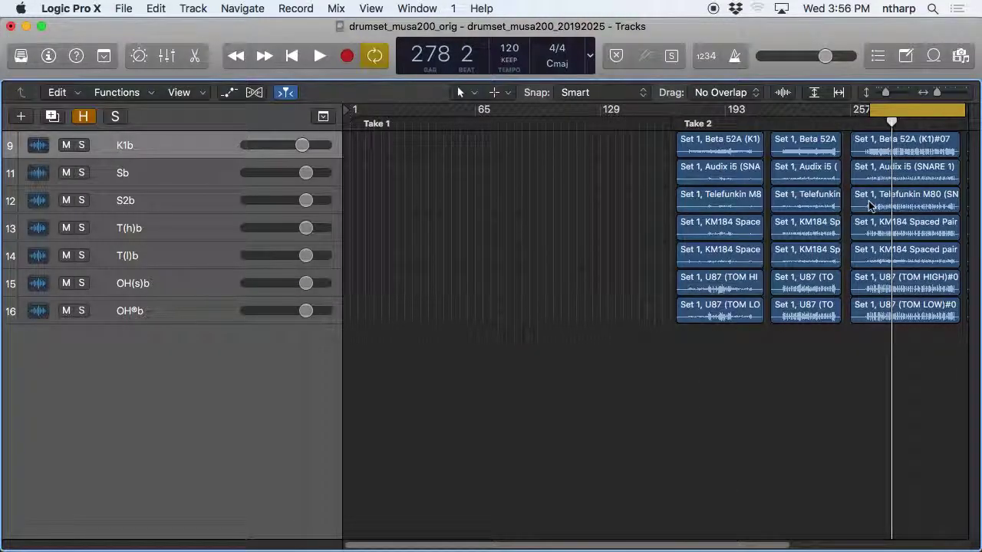
Assign the Zoom Tool as the secondary tool and magnify the last Take 2 regions around bars 272 to 282
click(503, 92)
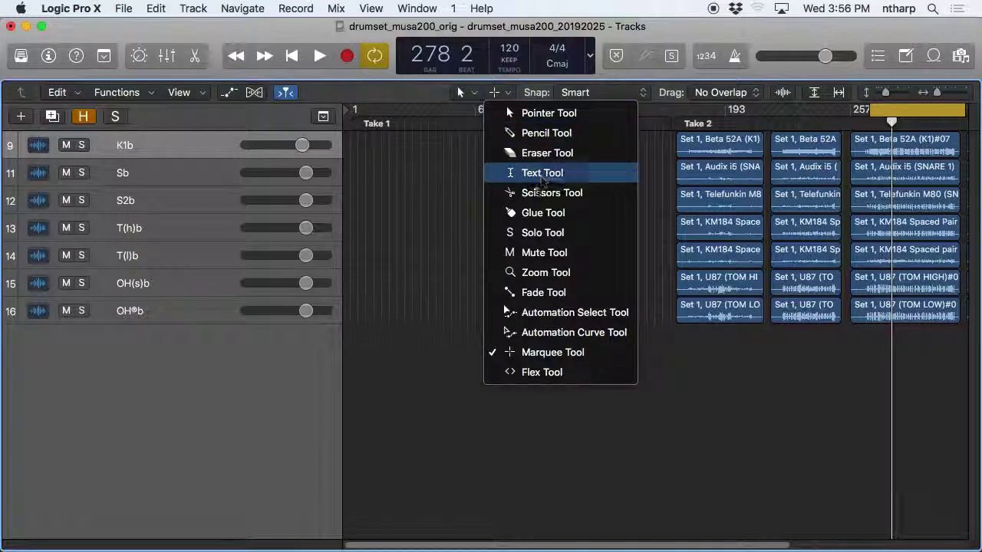
click(563, 274)
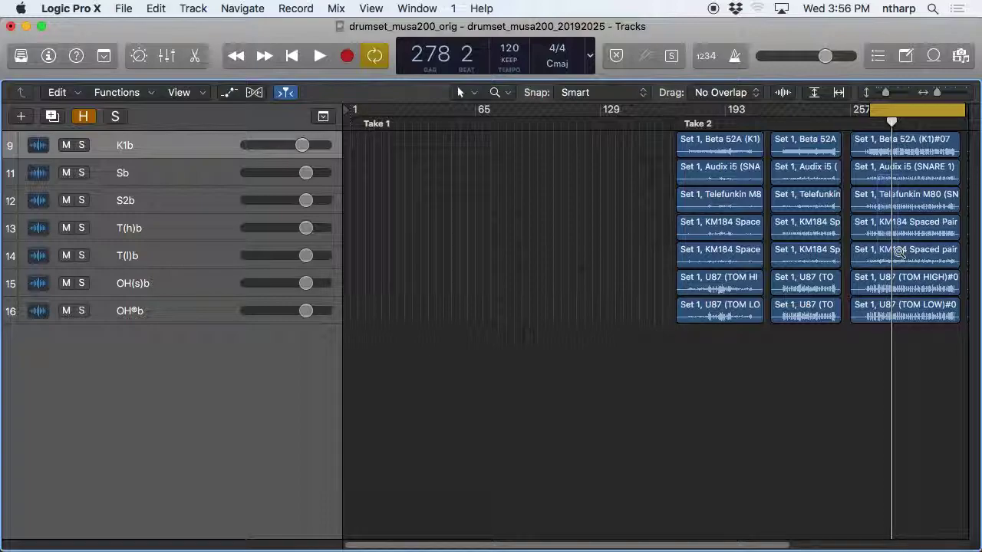
drag(898, 252, 583, 274)
click(587, 262)
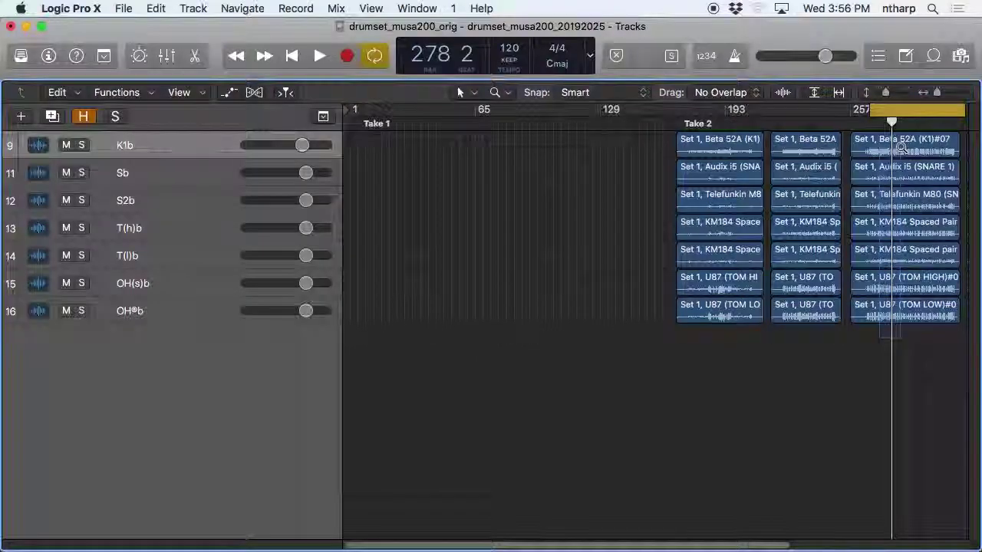
drag(901, 146, 882, 319)
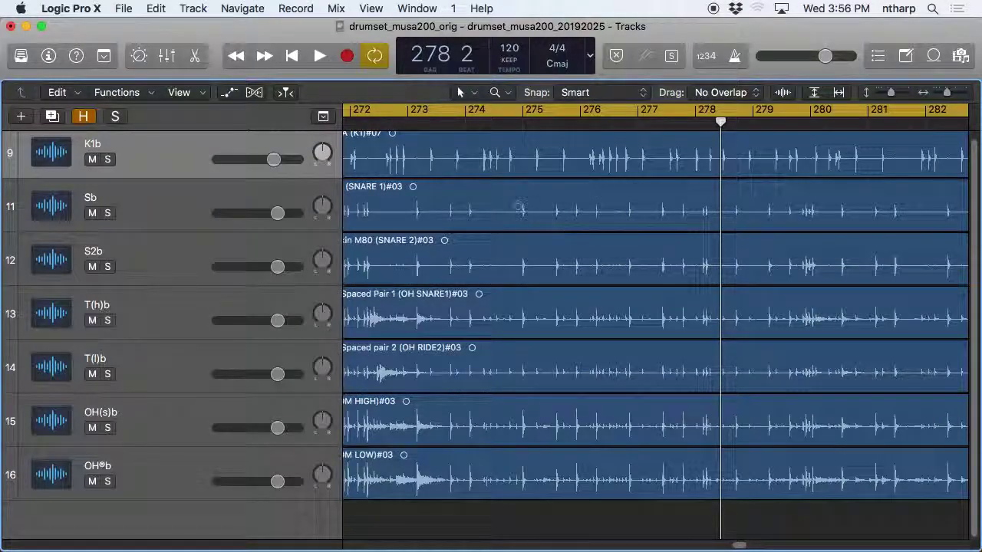
Zoom in to the snare hit at bar 275 on the Sb track and place the playhead on its transient
drag(512, 204, 535, 225)
drag(705, 262, 776, 373)
drag(552, 280, 664, 377)
click(588, 123)
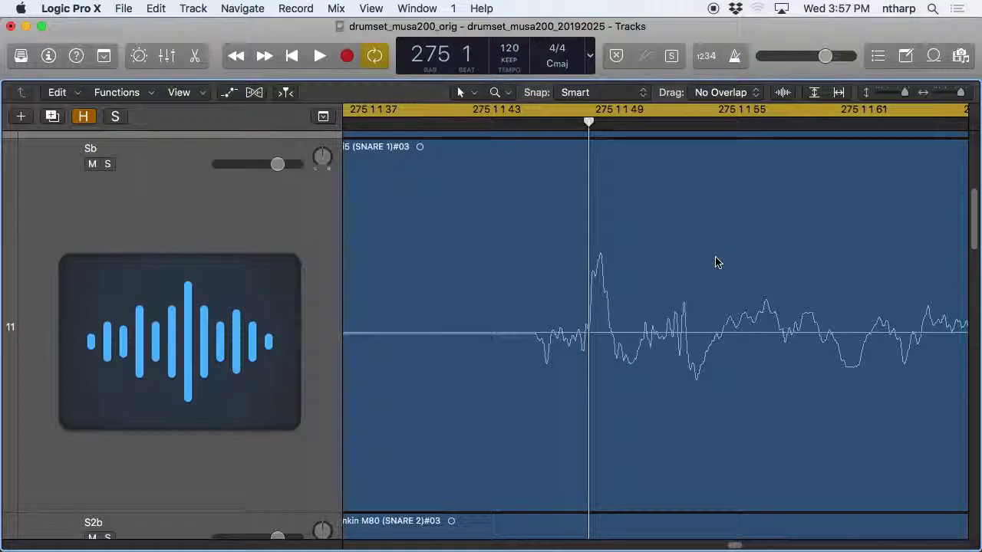
Compare the snare hit's waveform timing and polarity across the Sb, S2b, T(h)b and T(l)b tracks, reducing the track height
scroll(686, 322, down, 2)
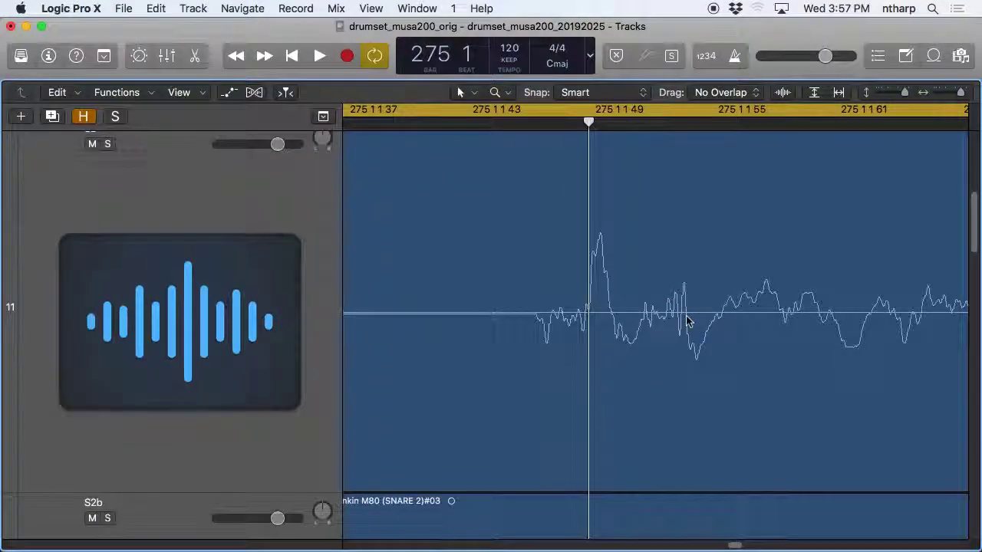
scroll(687, 321, down, 10)
scroll(686, 322, down, 1)
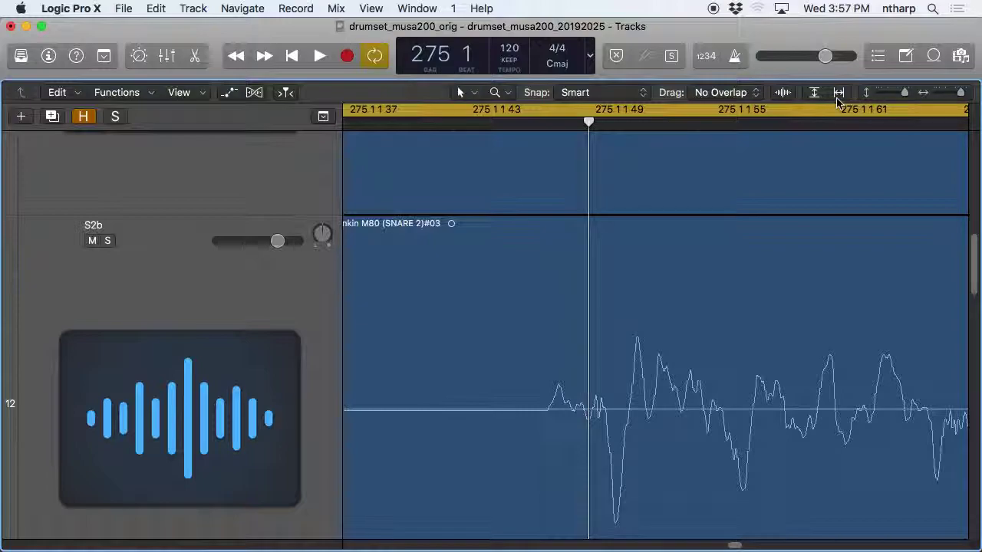
drag(905, 94, 900, 95)
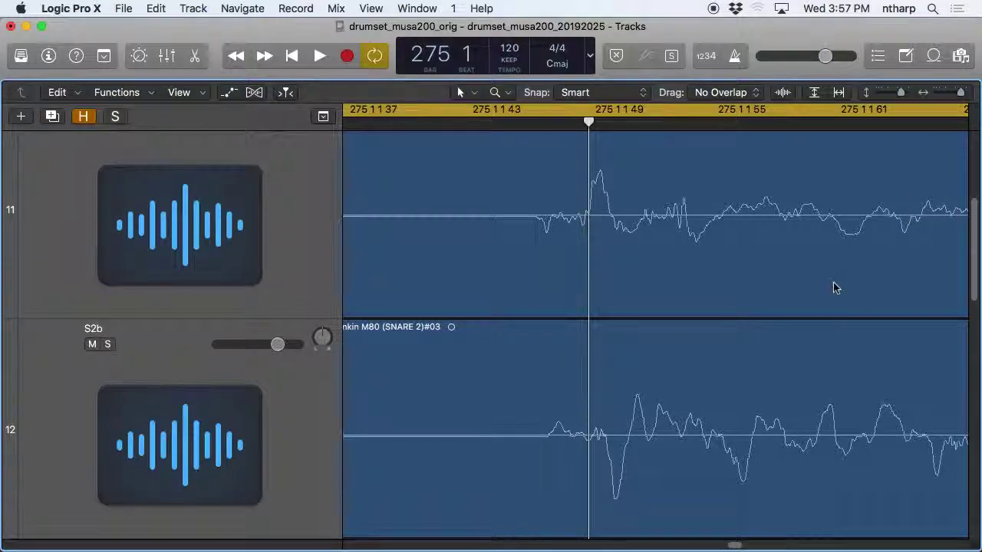
scroll(813, 295, down, 6)
scroll(803, 302, up, 2)
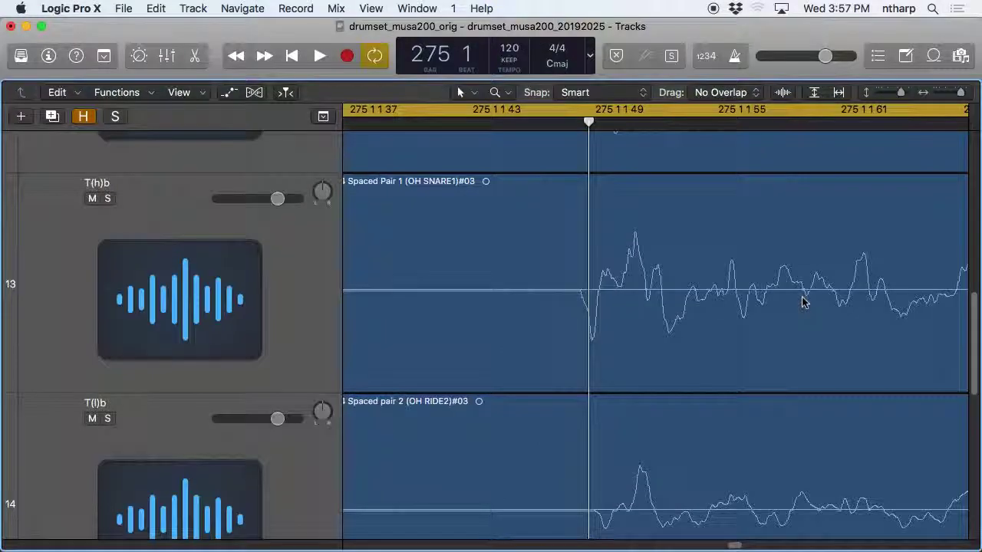
Review the snare hit's onset against the playhead on the T(l)b, T(h)b, S2b and Sb tracks
scroll(803, 302, down, 2)
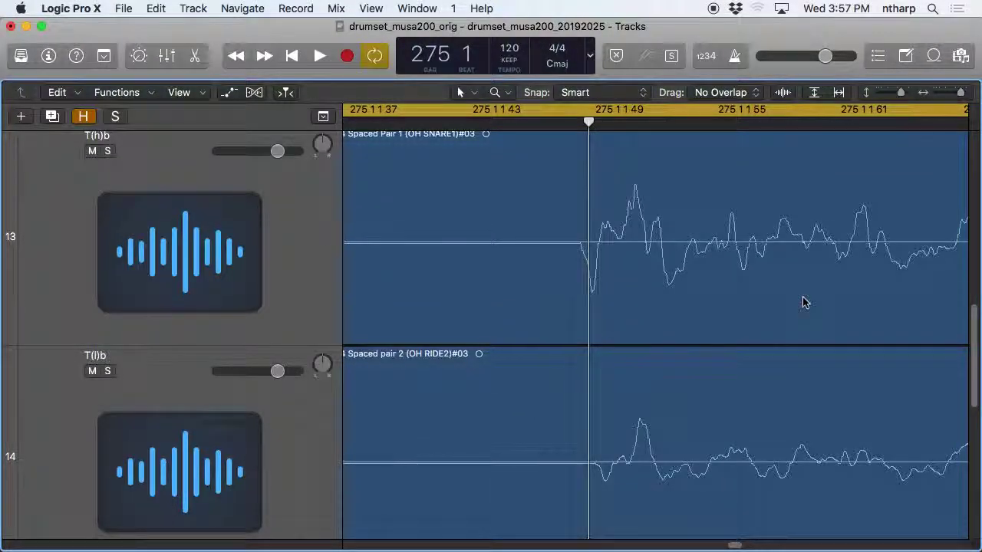
scroll(805, 302, up, 5)
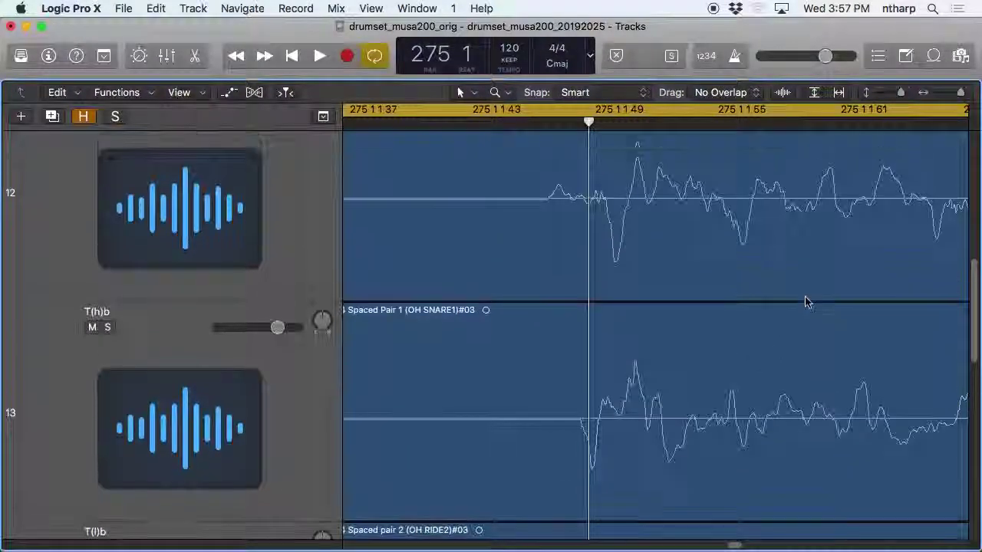
scroll(805, 302, up, 8)
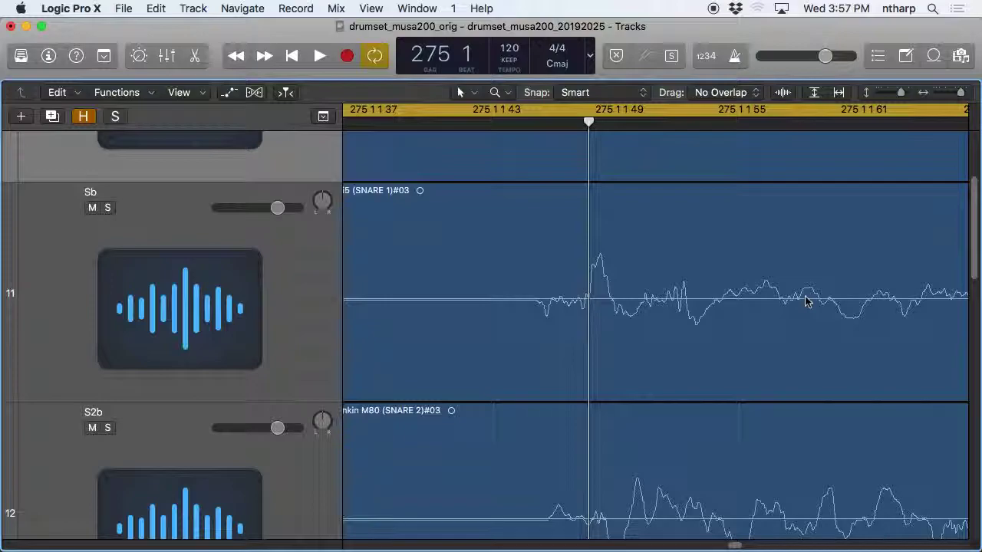
scroll(713, 368, down, 2)
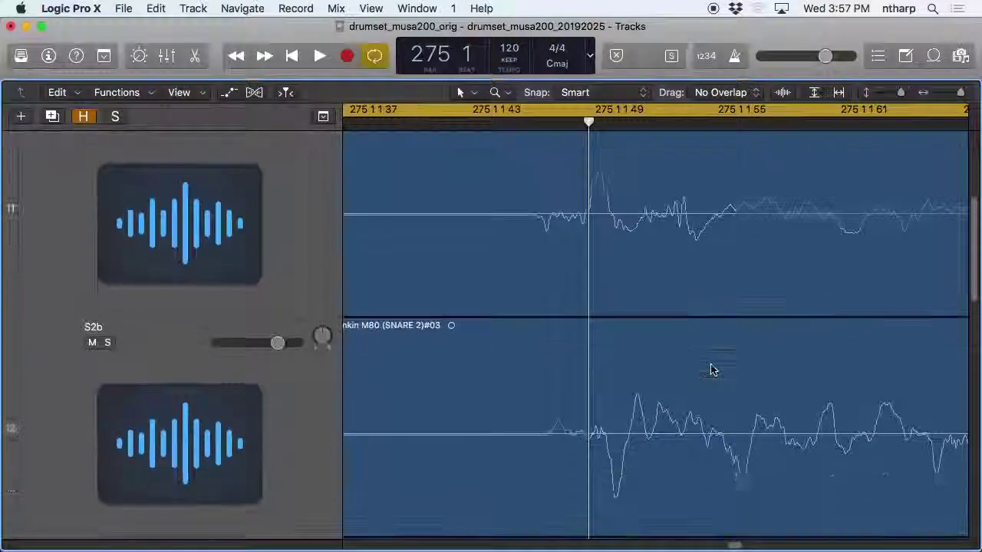
Try to line up the snare transients of the S2b, T(h)b and T(l)b regions with the playhead by shifting the regions
drag(603, 433, 585, 525)
scroll(604, 439, down, 3)
scroll(618, 415, down, 2)
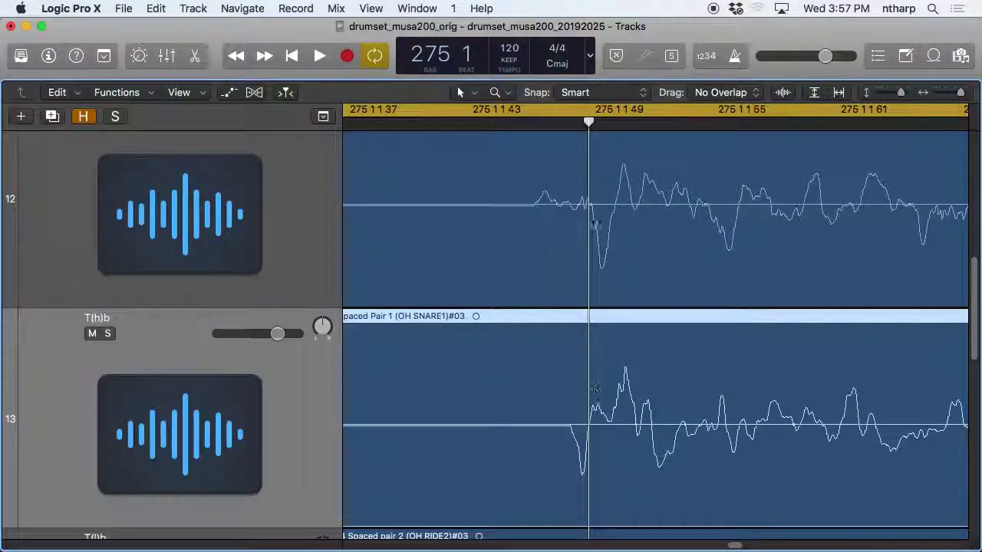
scroll(619, 416, down, 2)
scroll(619, 416, down, 3)
drag(591, 460, 592, 463)
scroll(666, 467, down, 1)
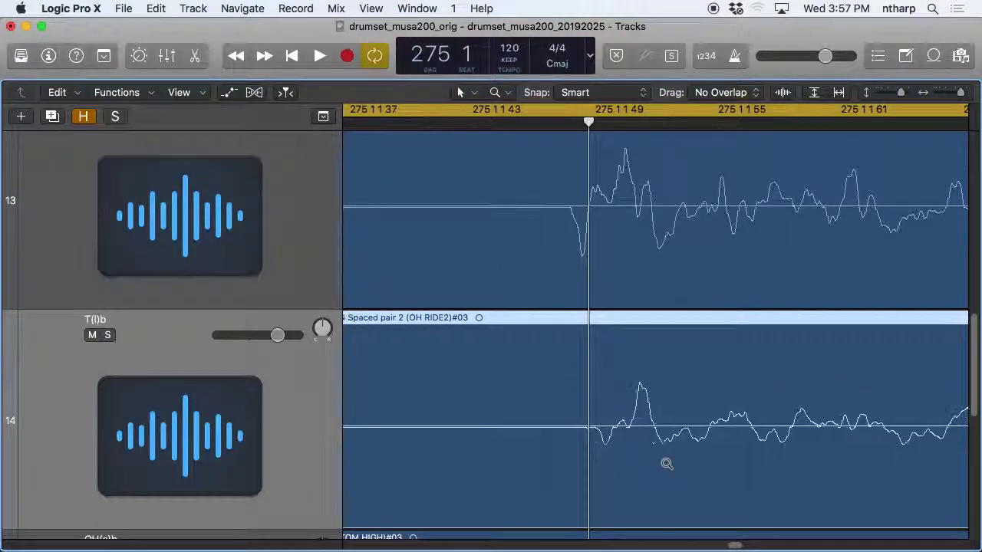
scroll(668, 465, up, 3)
scroll(679, 416, up, 4)
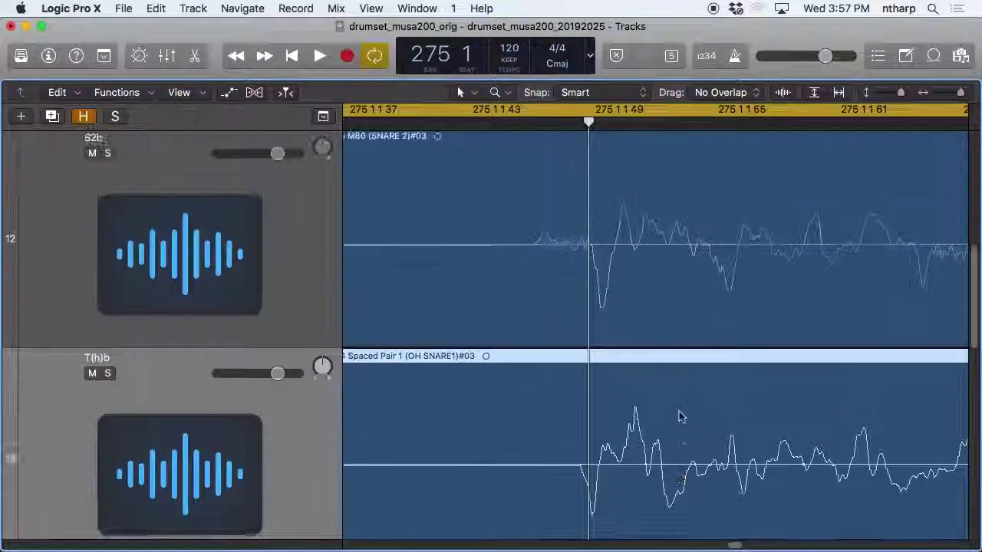
Open the Mixer, insert a stereo Correlation Meter on the DRUM bus, and move its window clear of the channel strips
click(169, 57)
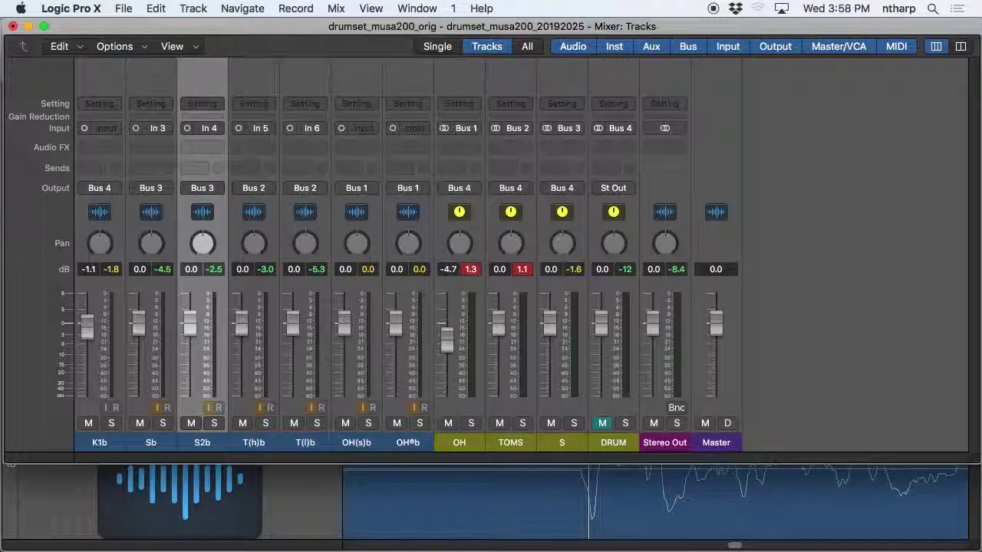
click(672, 146)
mouse_move(729, 304)
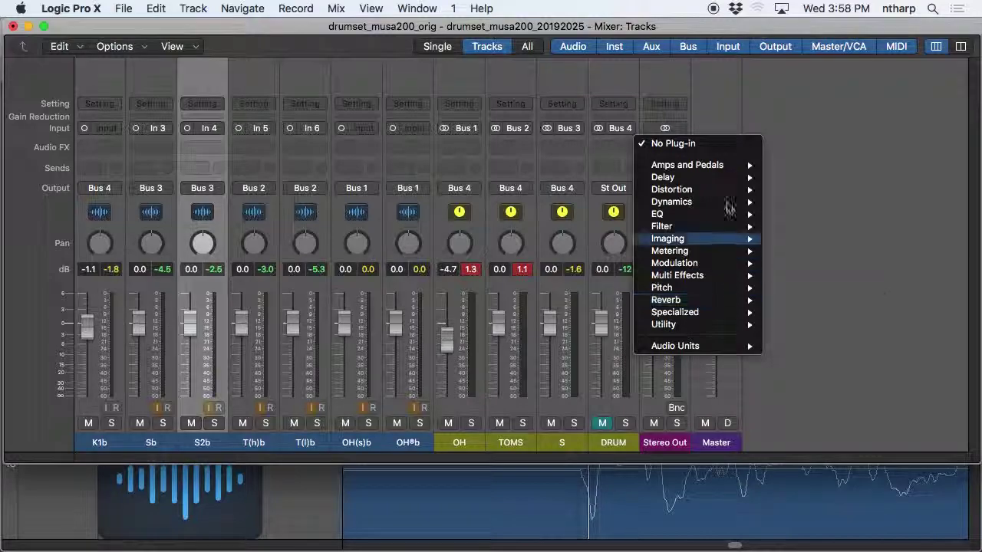
click(664, 146)
click(623, 150)
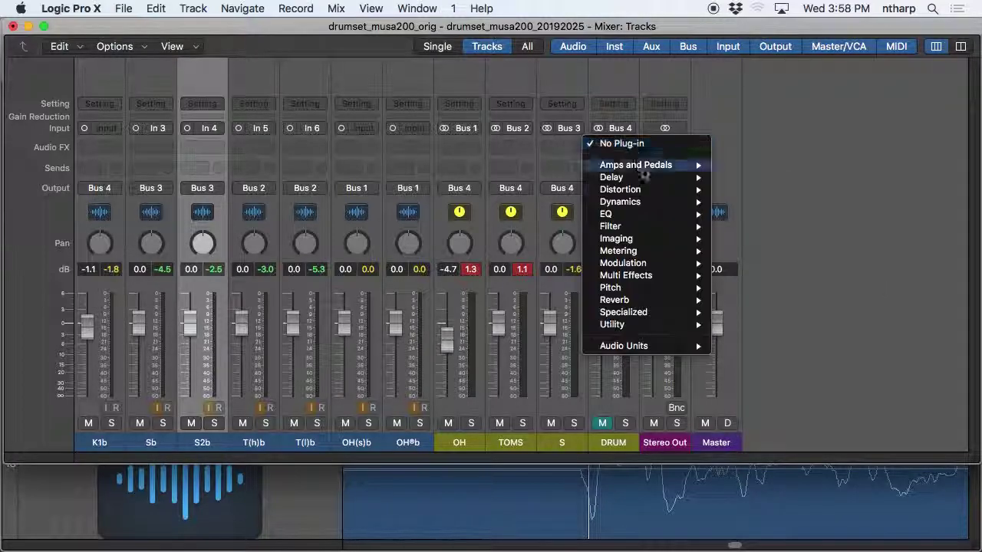
mouse_move(661, 317)
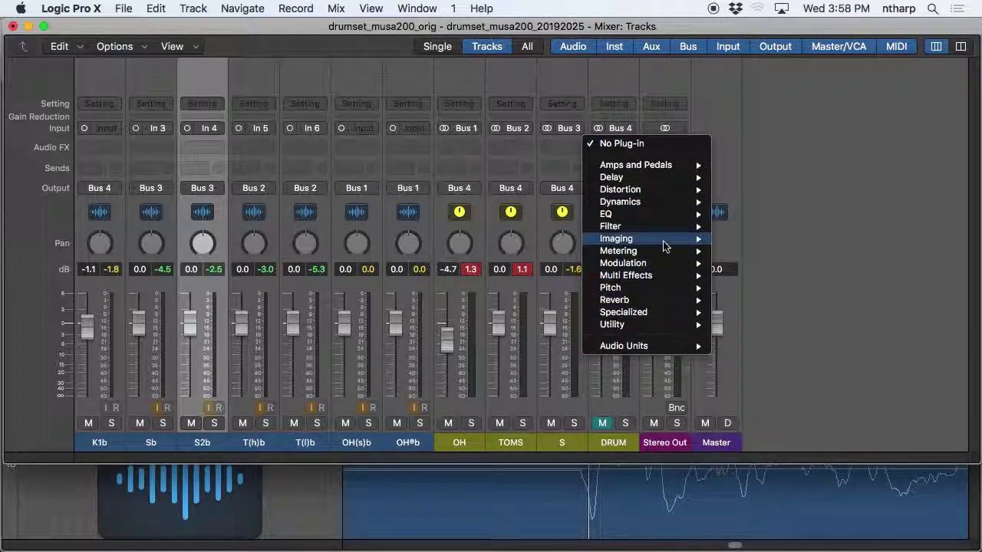
mouse_move(664, 249)
mouse_move(833, 266)
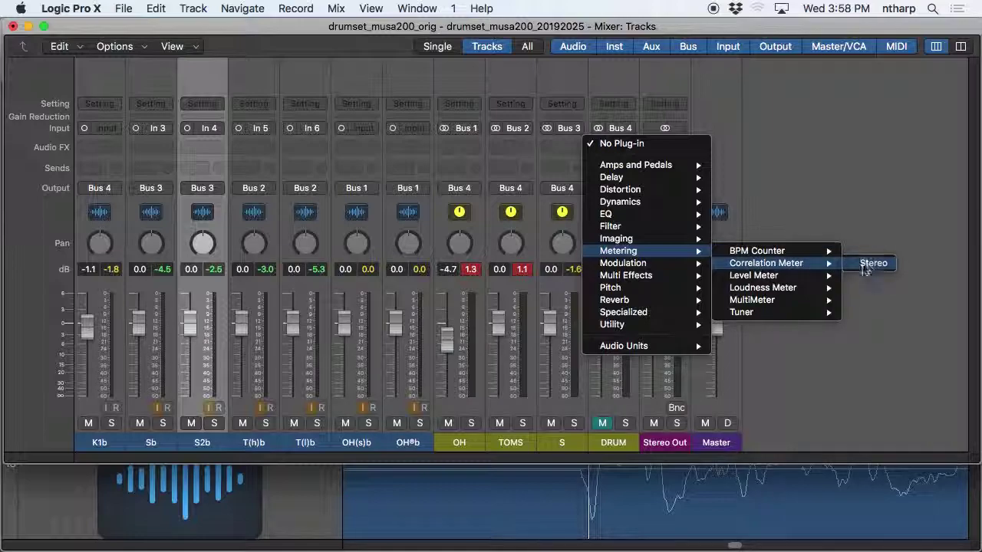
click(872, 263)
drag(302, 43, 771, 30)
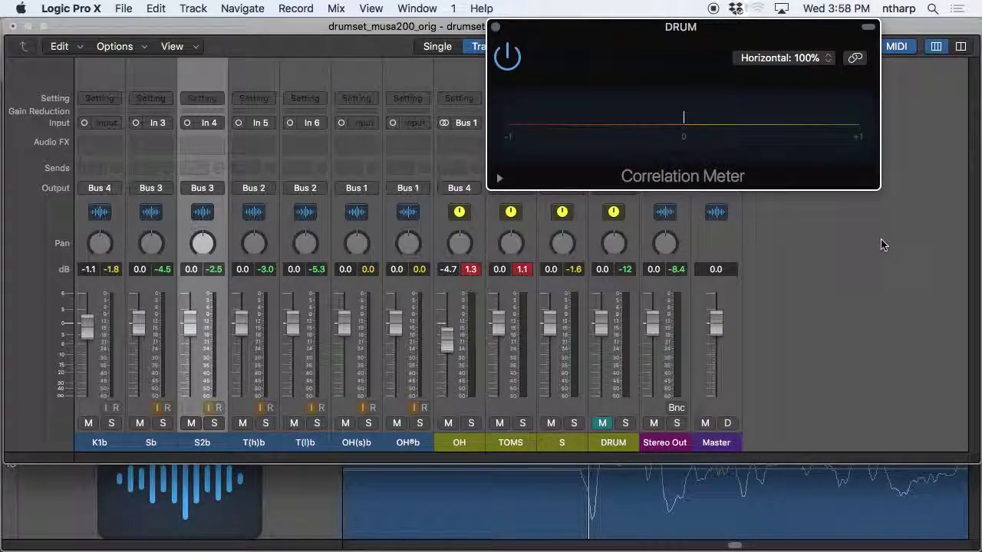
Pan Sb to -64 and S2b to +63, solo the S bus, and start playback with the system volume raised
drag(152, 258, 152, 291)
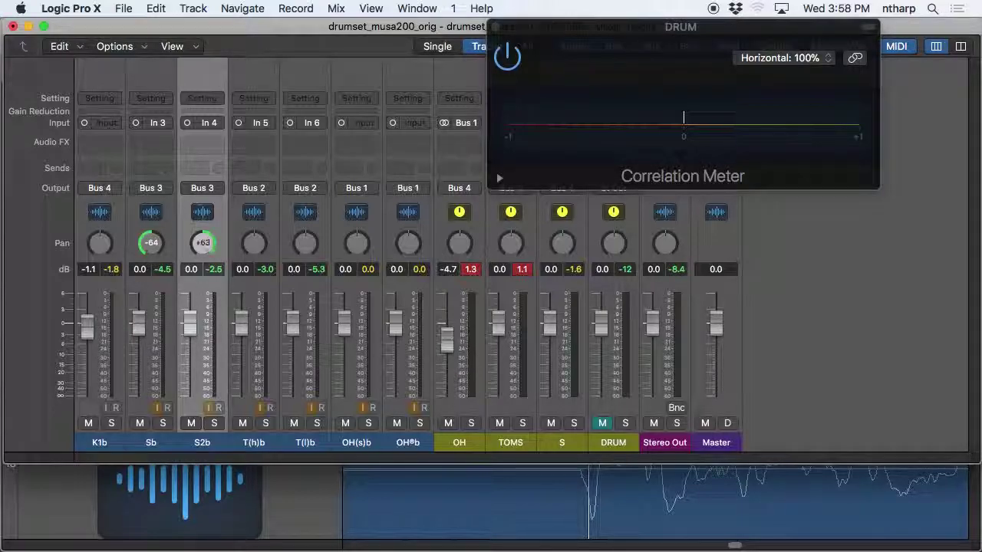
click(572, 423)
key(space)
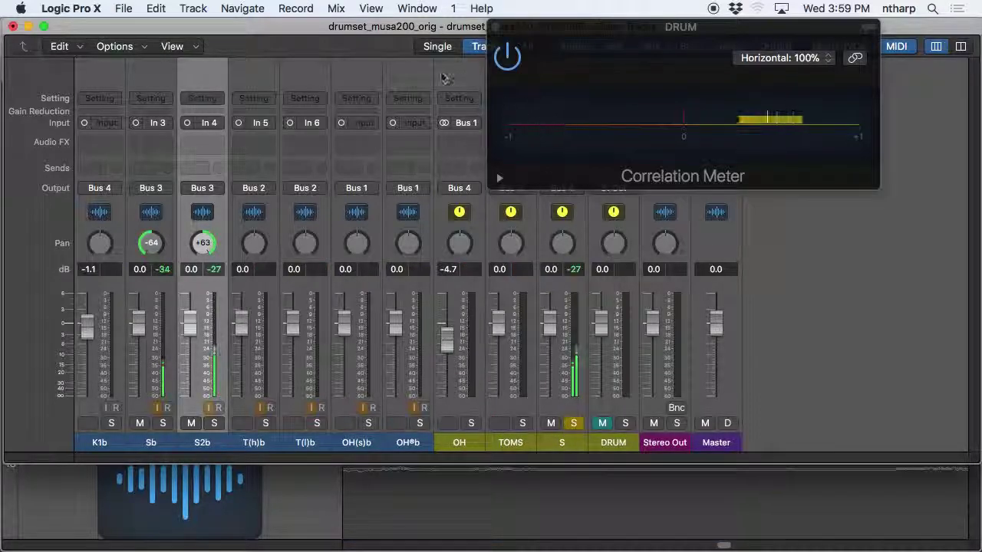
key(XF86AudioRaiseVolume)
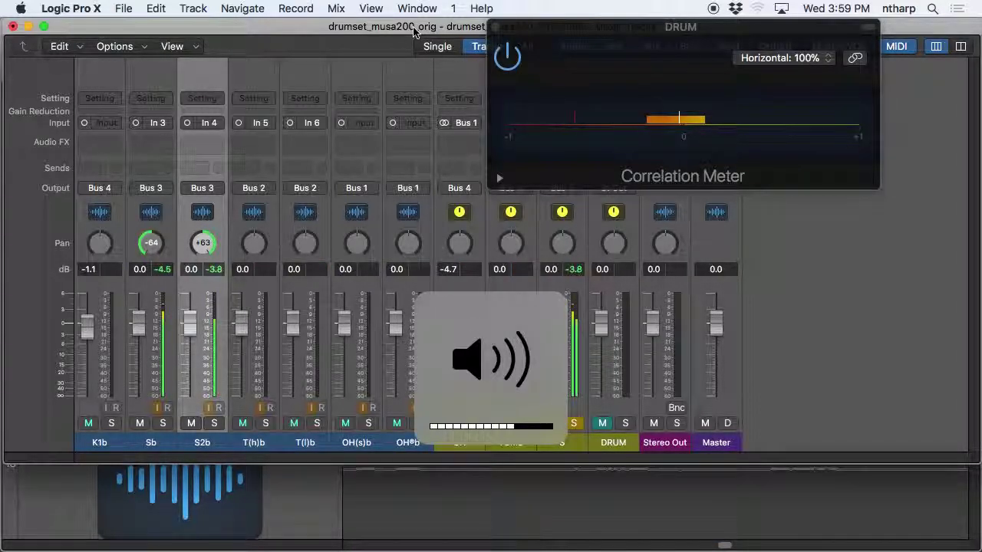
Fit the session's tracks and regions in the Tracks window, return to the Mixer, unmute DRUM and reposition the Correlation Meter
click(493, 500)
drag(827, 30, 601, 233)
click(815, 94)
click(839, 94)
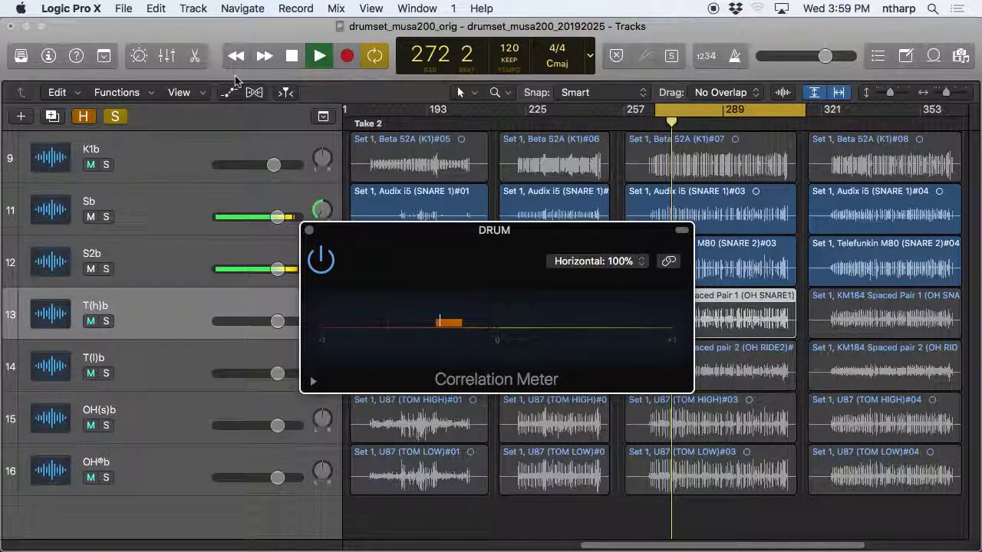
key(super+2)
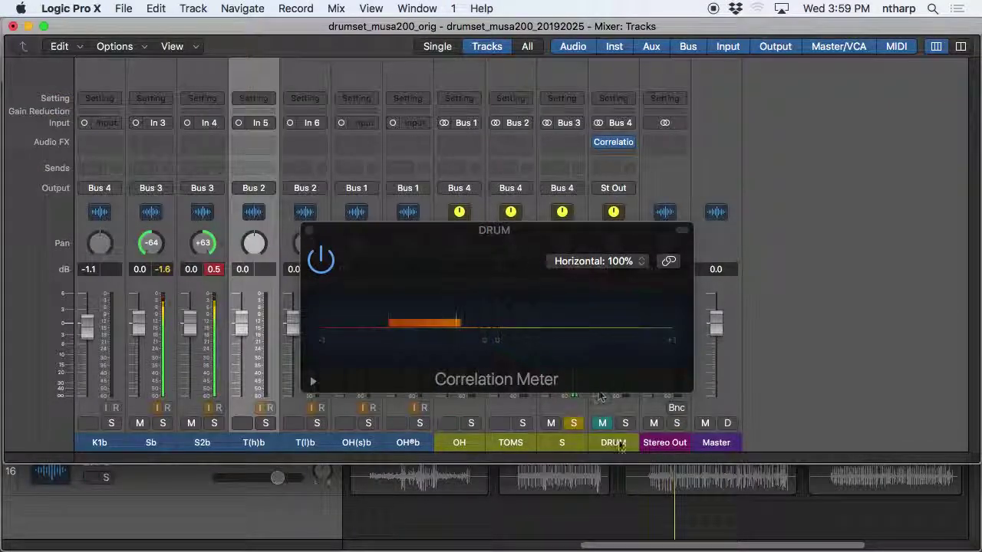
drag(545, 240, 783, 74)
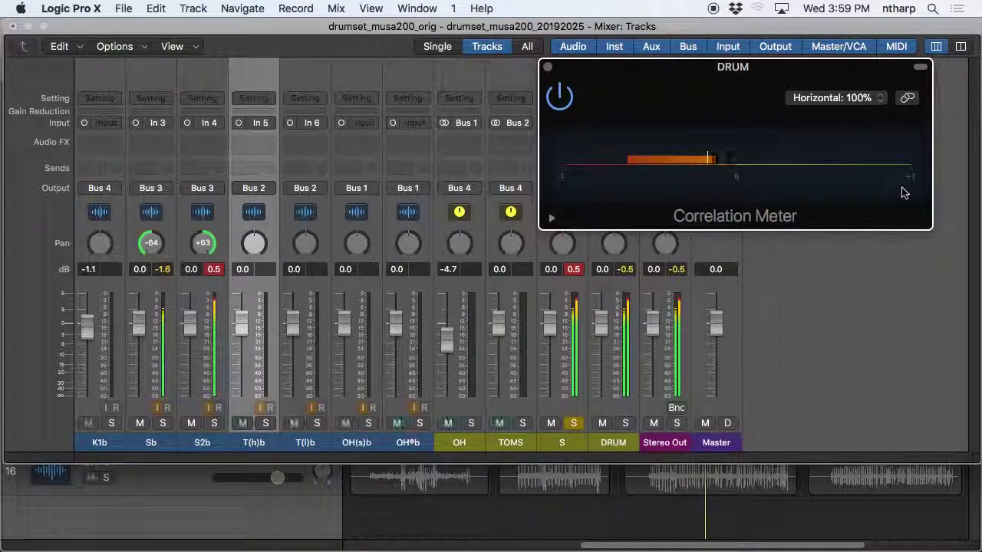
Insert the Gain utility plug-in on S2b and move its window below the effect slots
click(218, 146)
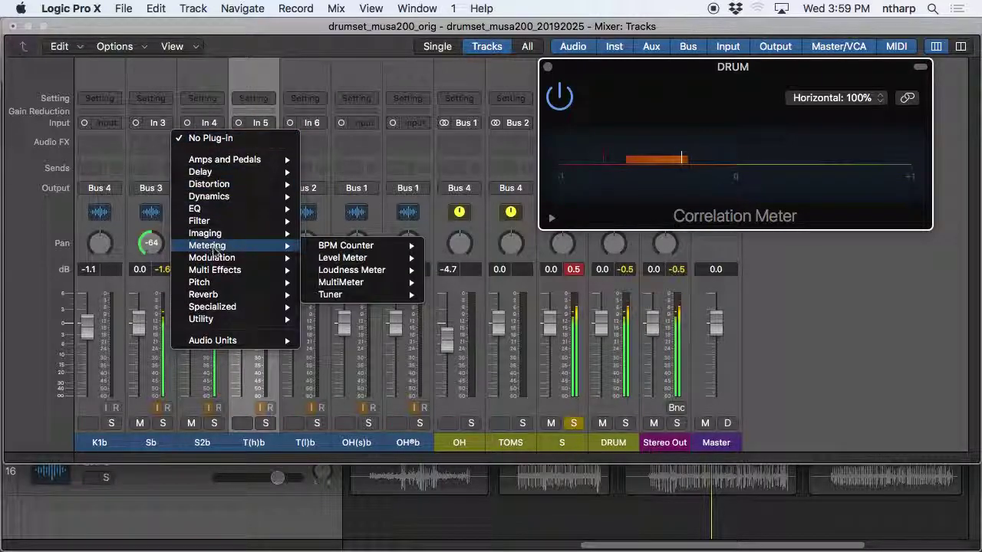
mouse_move(248, 318)
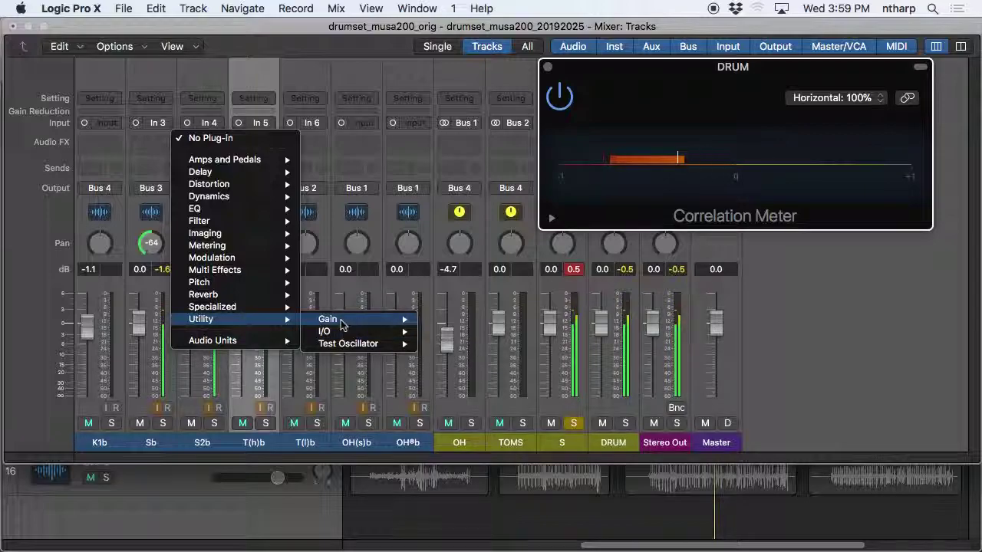
mouse_move(340, 320)
click(447, 321)
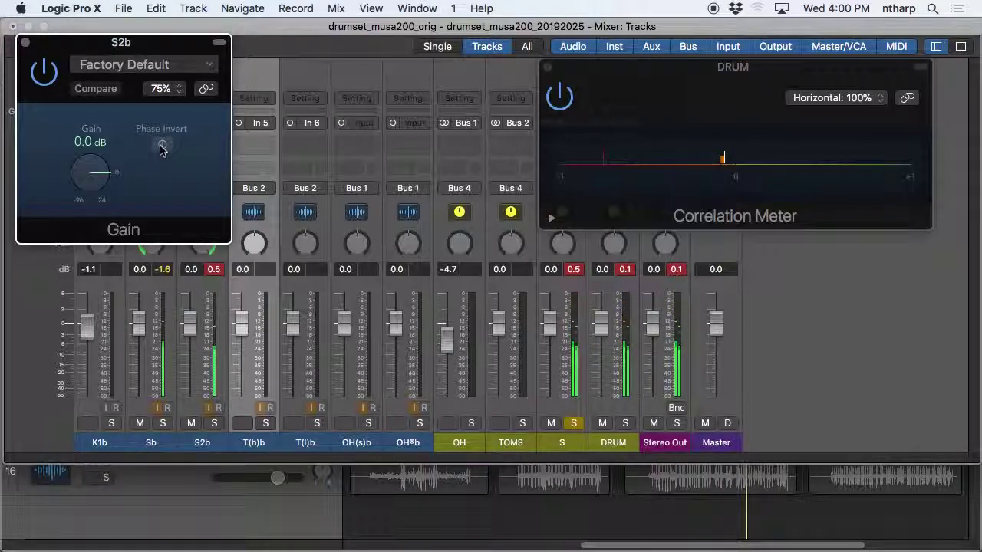
drag(45, 43, 82, 271)
click(218, 144)
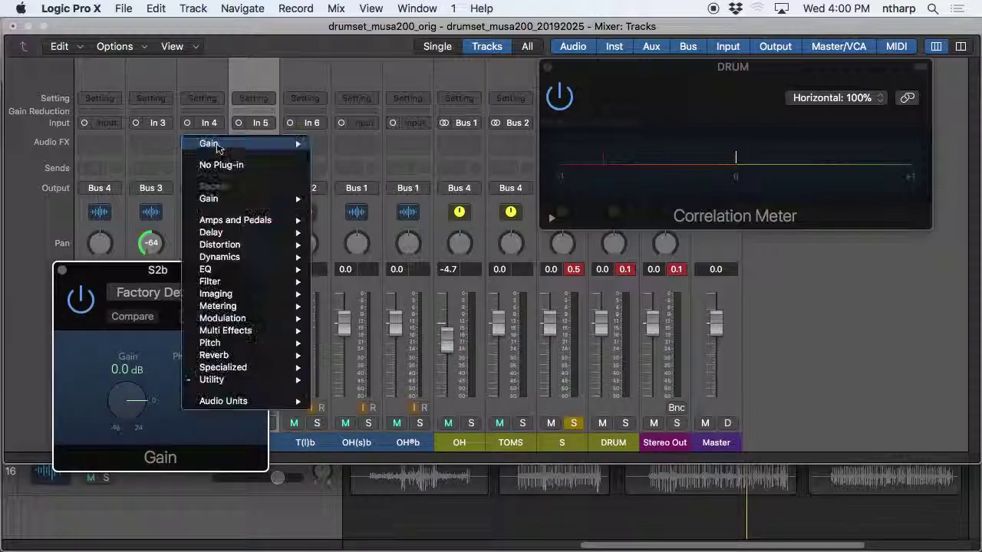
mouse_move(310, 388)
mouse_move(341, 379)
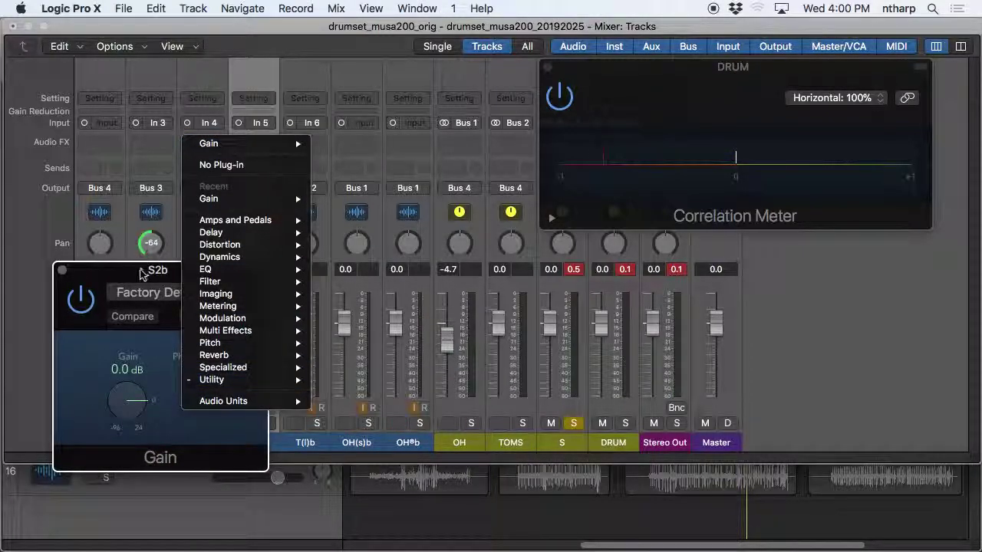
click(146, 272)
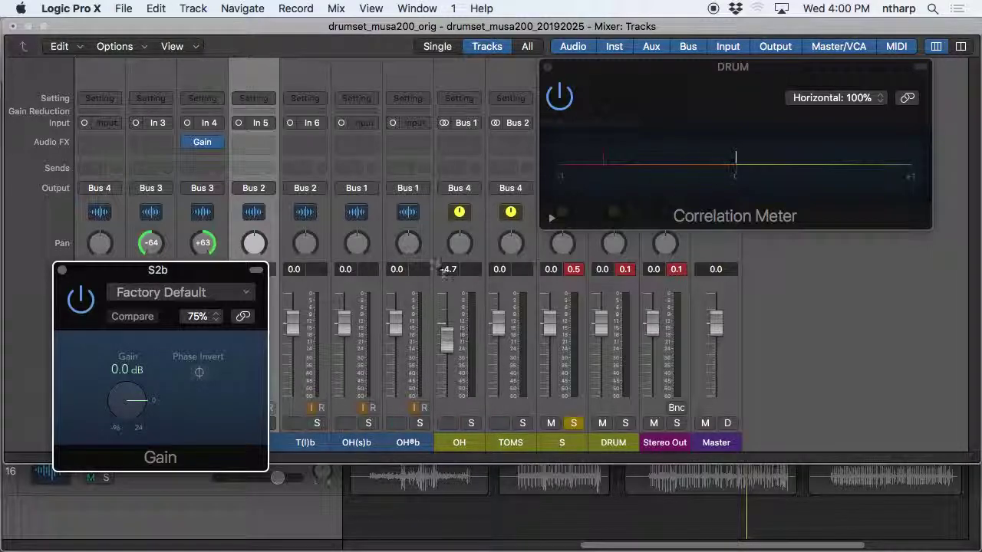
Compare S2b with Phase Invert on and off during playback, leave it on, and close the Gain plug-in window
key(space)
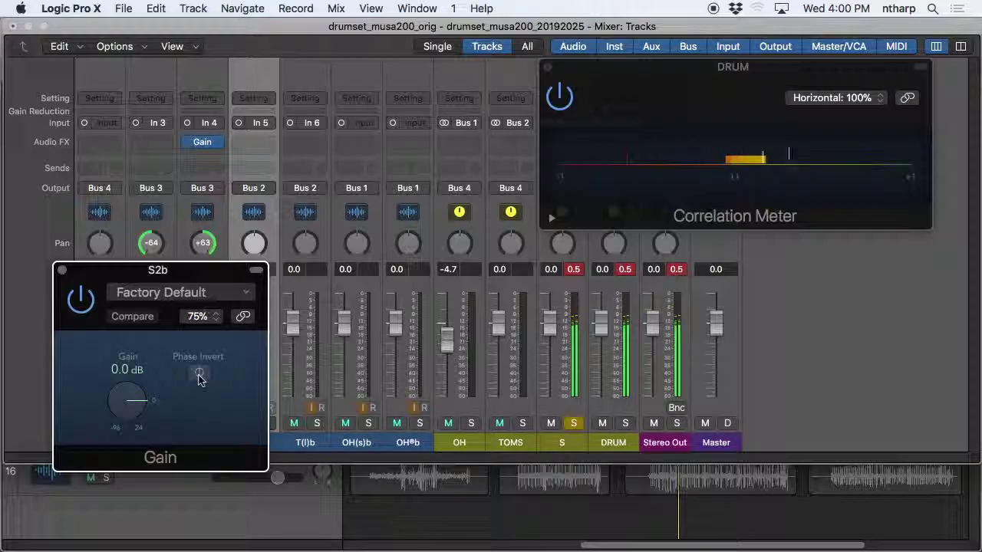
click(199, 375)
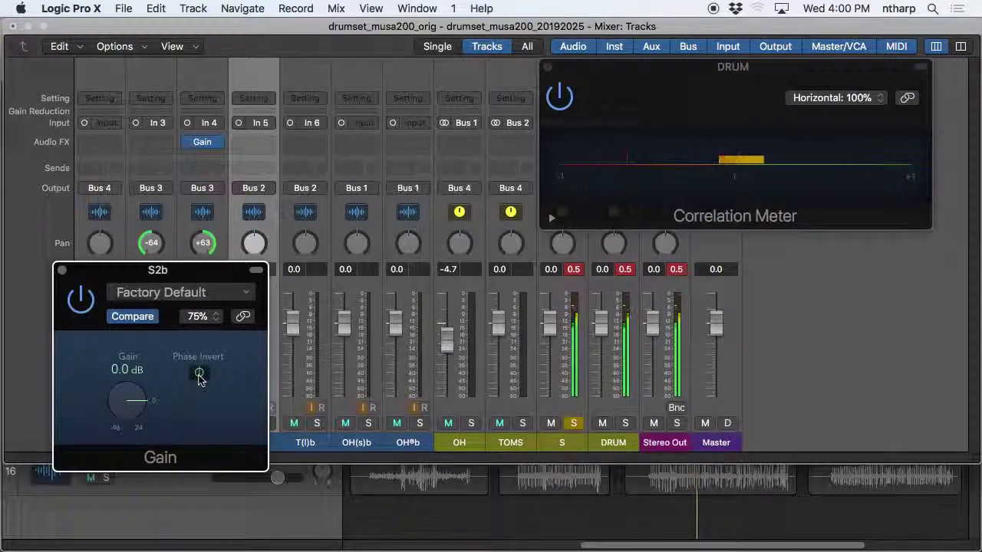
click(199, 375)
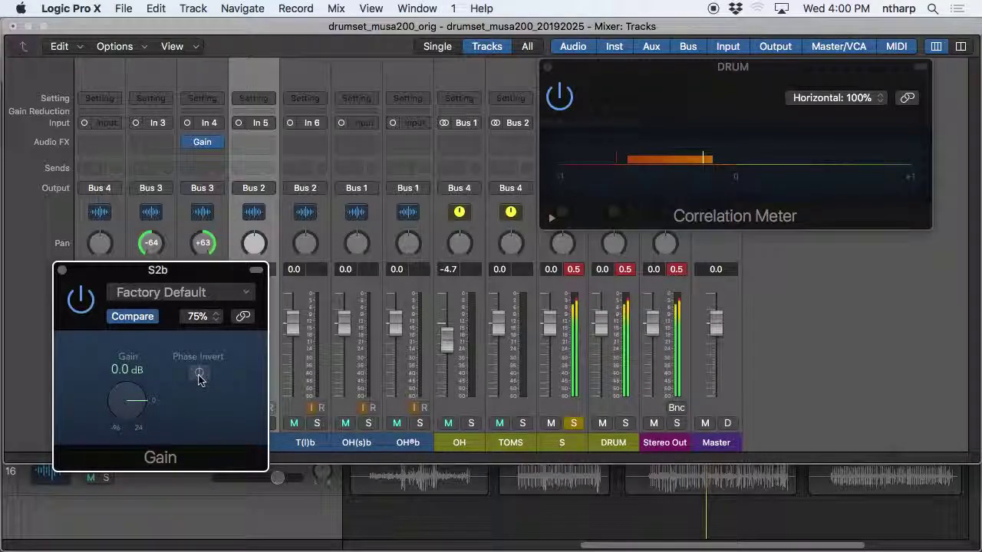
click(199, 374)
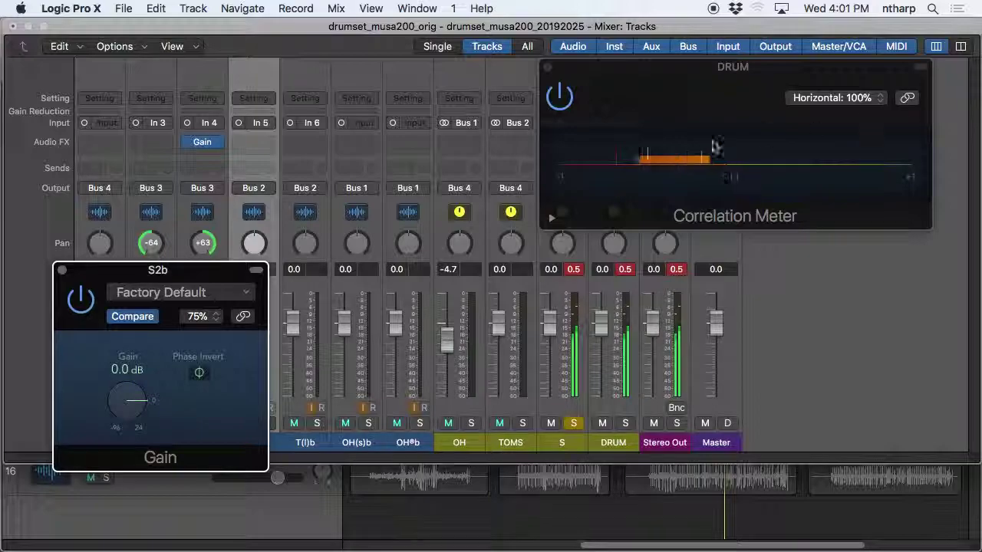
click(63, 271)
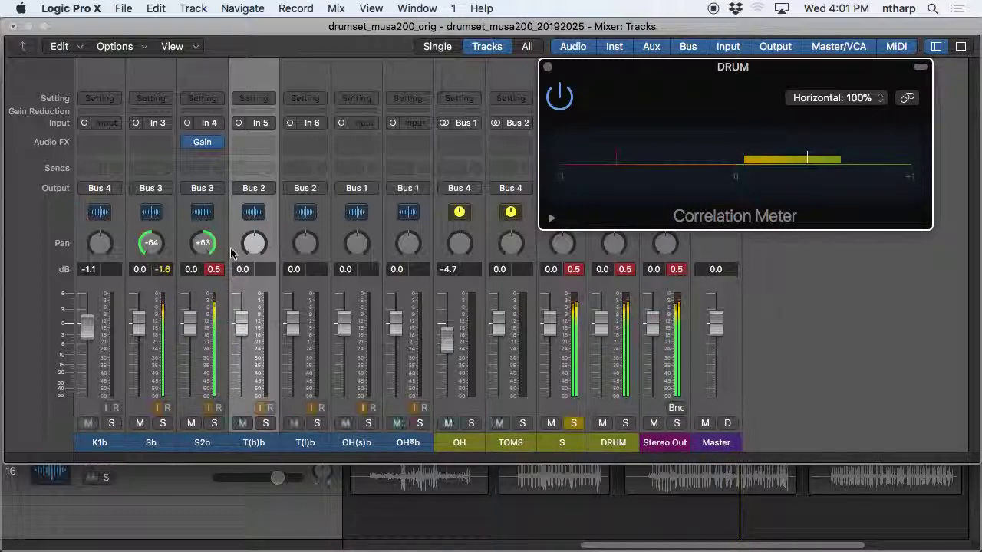
Mute S2b, solo OH(s)b and pan it to +63 for a correlation check against Sb
click(230, 254)
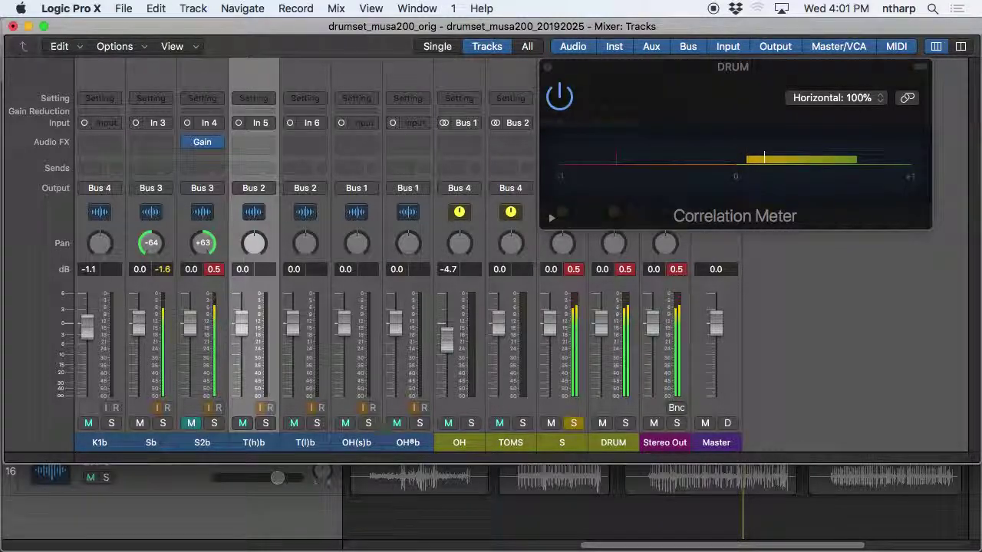
click(368, 423)
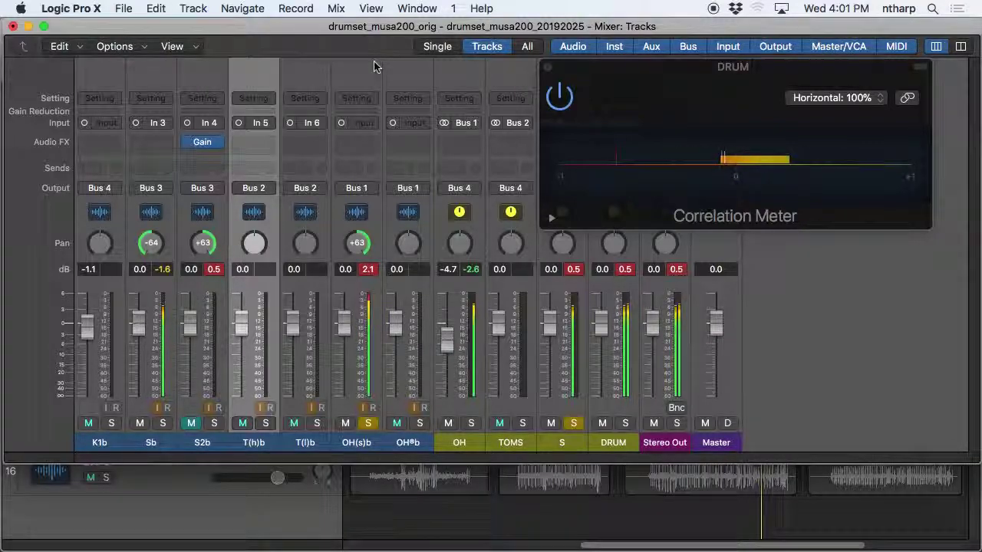
Copy the Gain plug-in from S2b to OH(s)b, and bypass the copy during playback
mouse_move(203, 145)
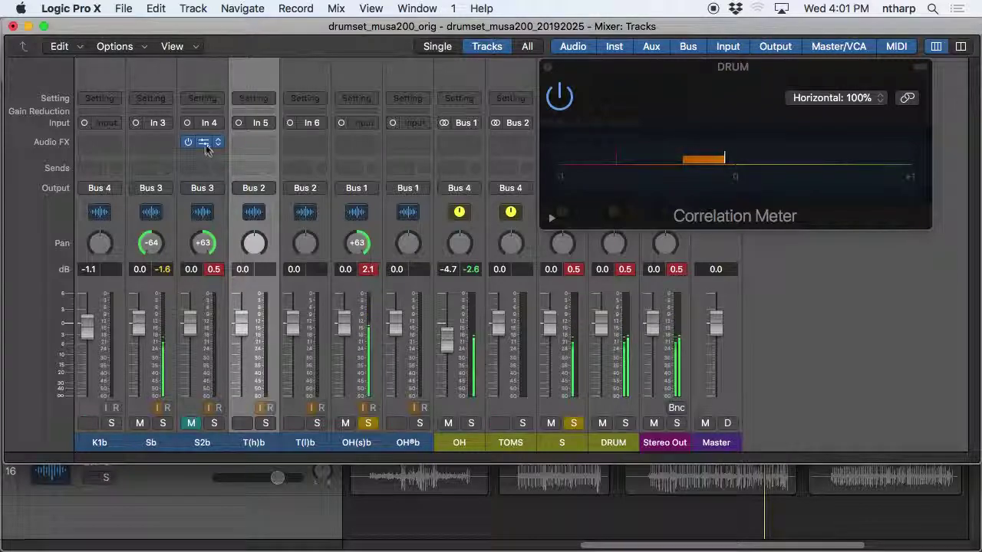
drag(206, 145, 359, 148)
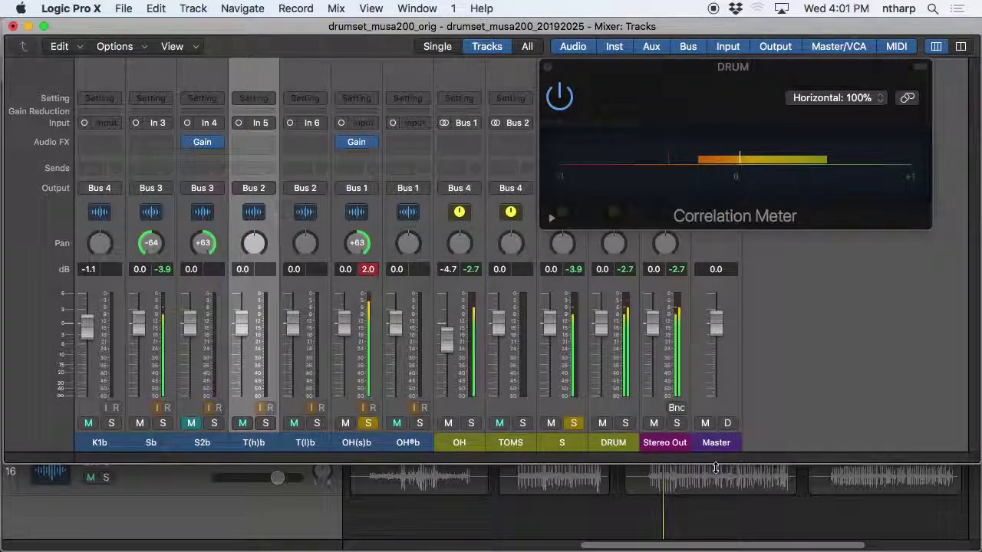
click(342, 143)
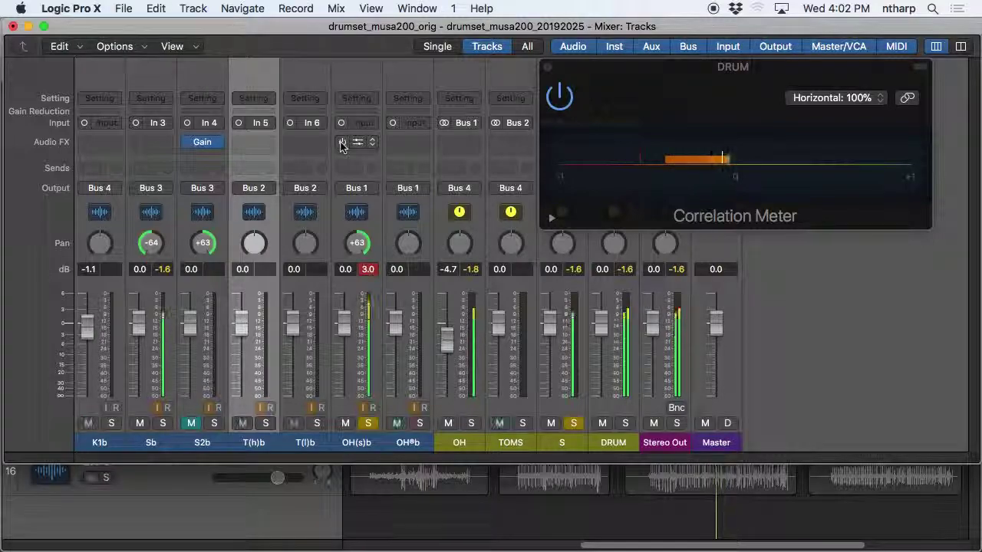
Re-enable Gain on OH(s)b, and replace its solo with OH®b panned to +63 and Sb for the next correlation check
click(343, 143)
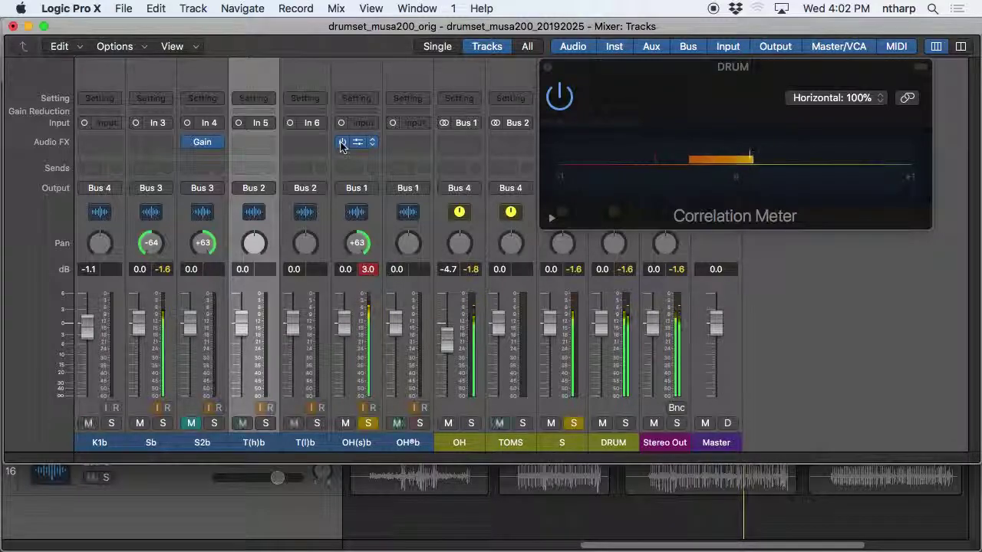
click(367, 427)
click(418, 424)
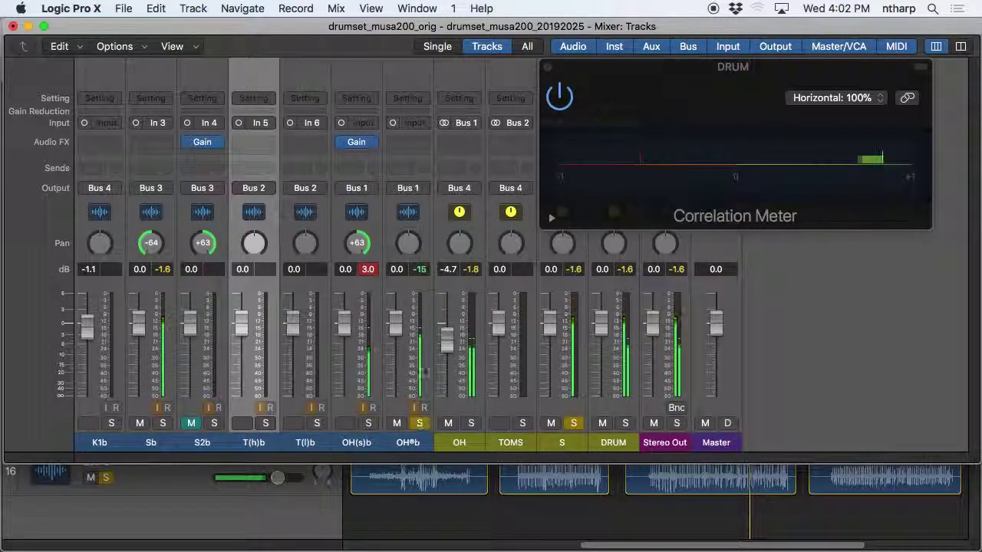
drag(406, 249, 435, 10)
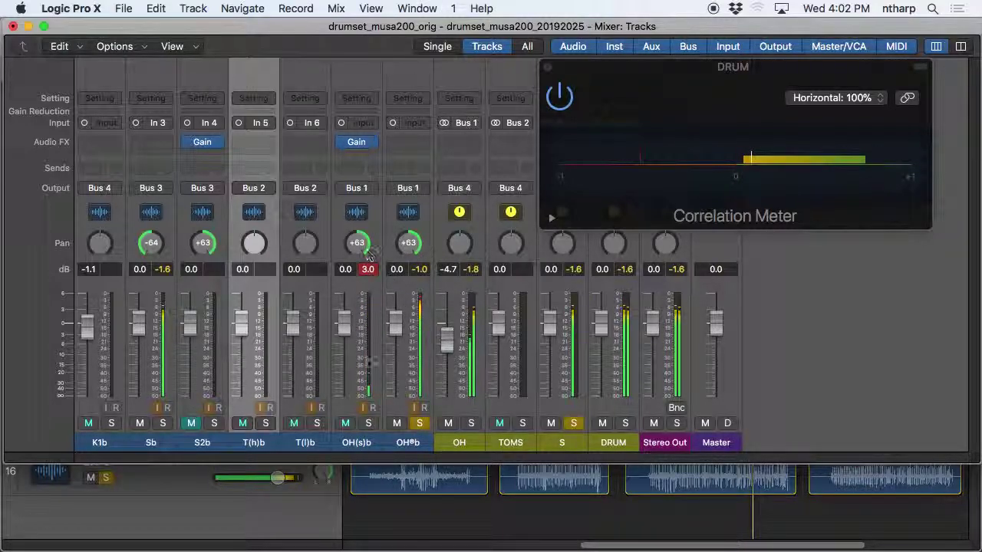
click(163, 425)
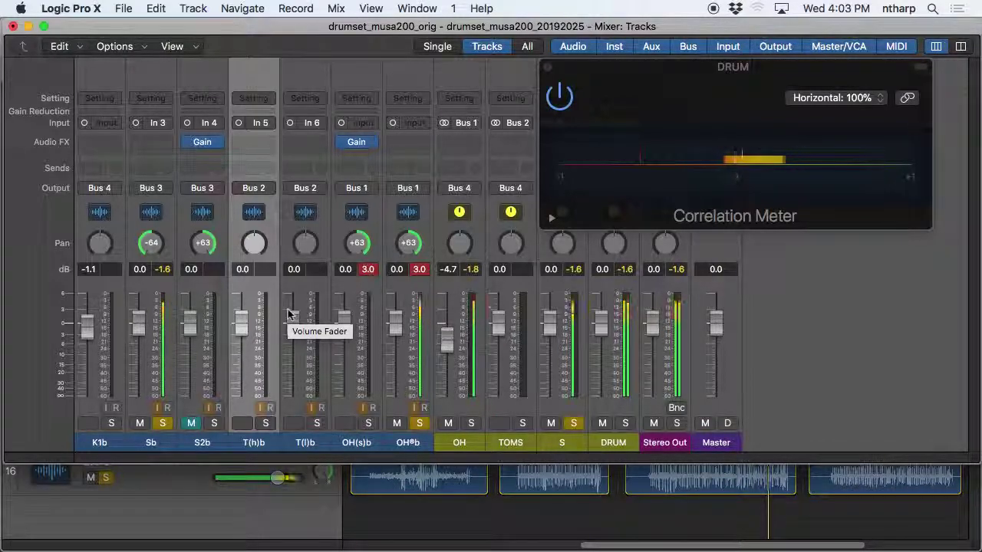
Copy the Gain plug-in from OH(s)b to OH®b, bypass the copy during playback, and unsolo Sb
mouse_move(356, 145)
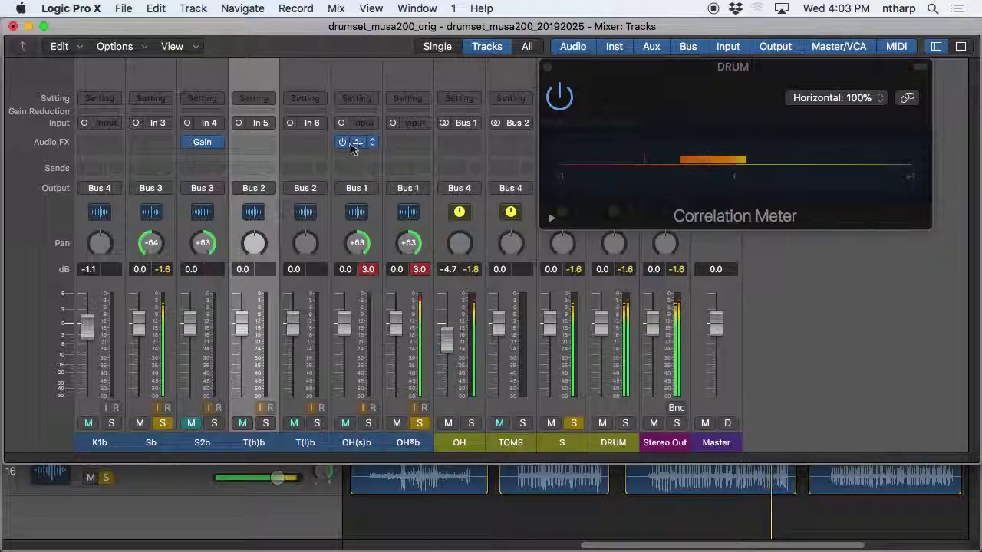
drag(361, 142, 408, 146)
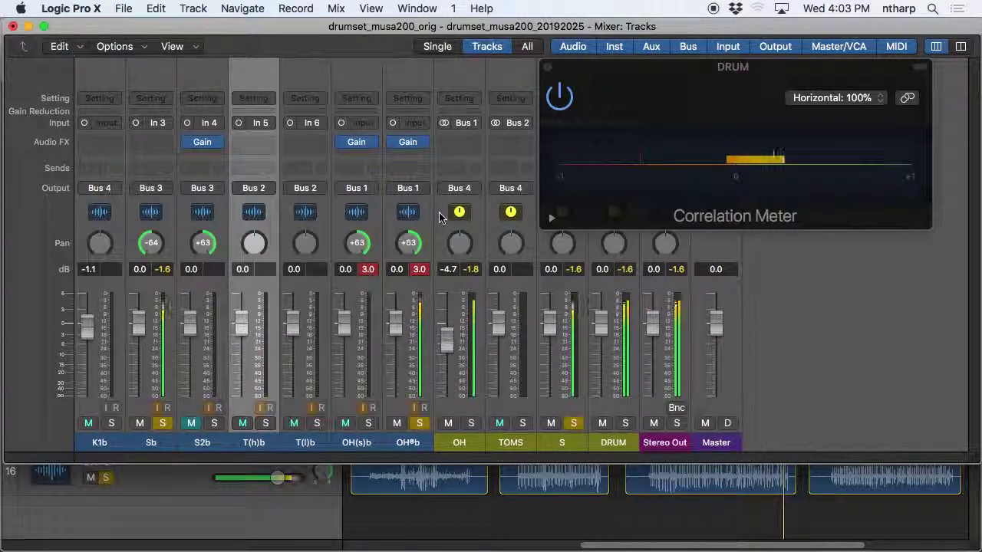
click(395, 142)
click(162, 424)
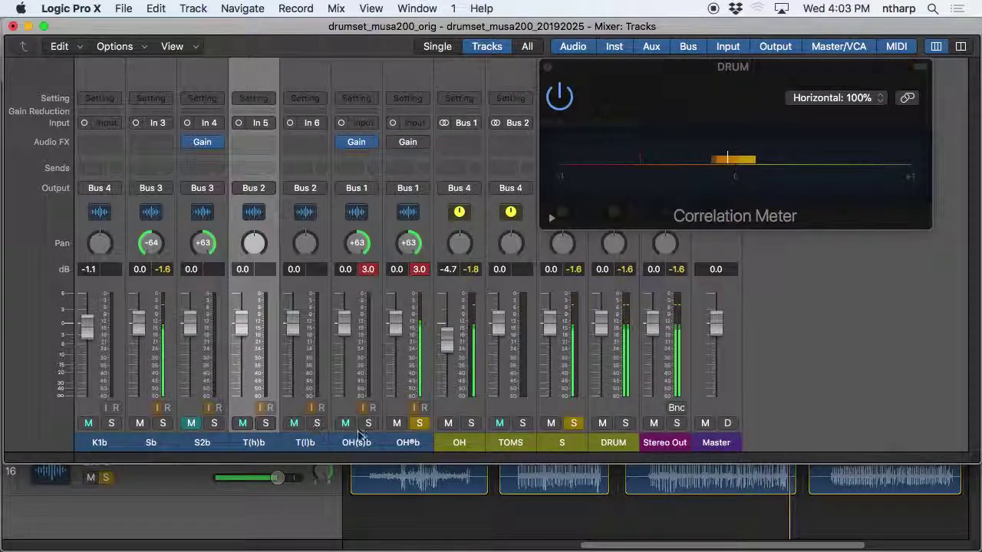
Solo the OH(s)b track and place the DRUM bus Correlation Meter in vertical view beside the Master channel
click(368, 423)
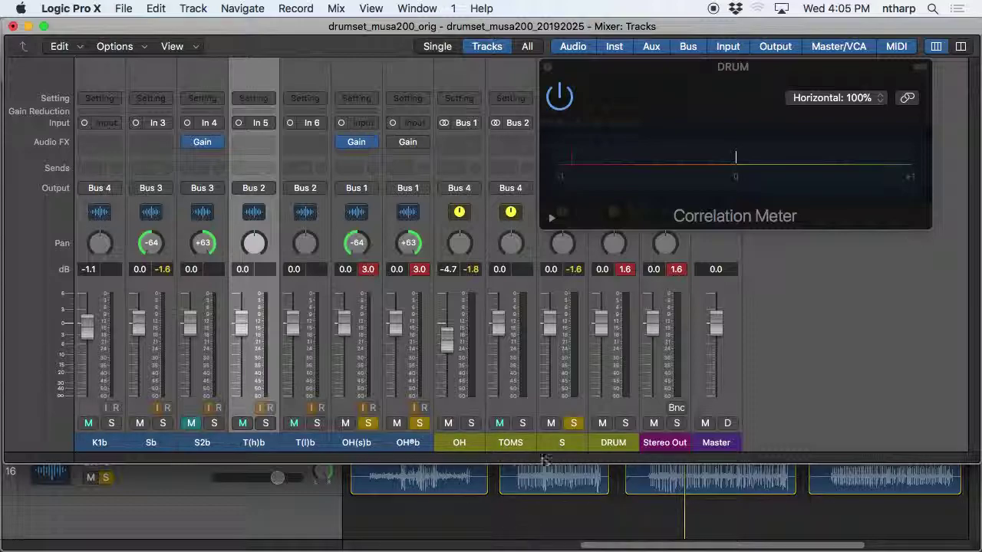
click(868, 99)
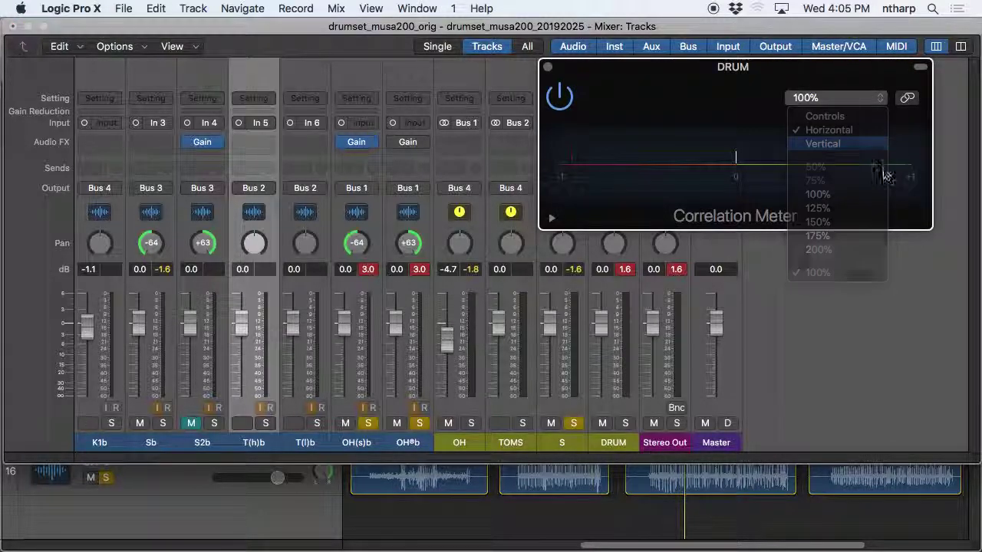
click(848, 142)
drag(647, 73, 859, 73)
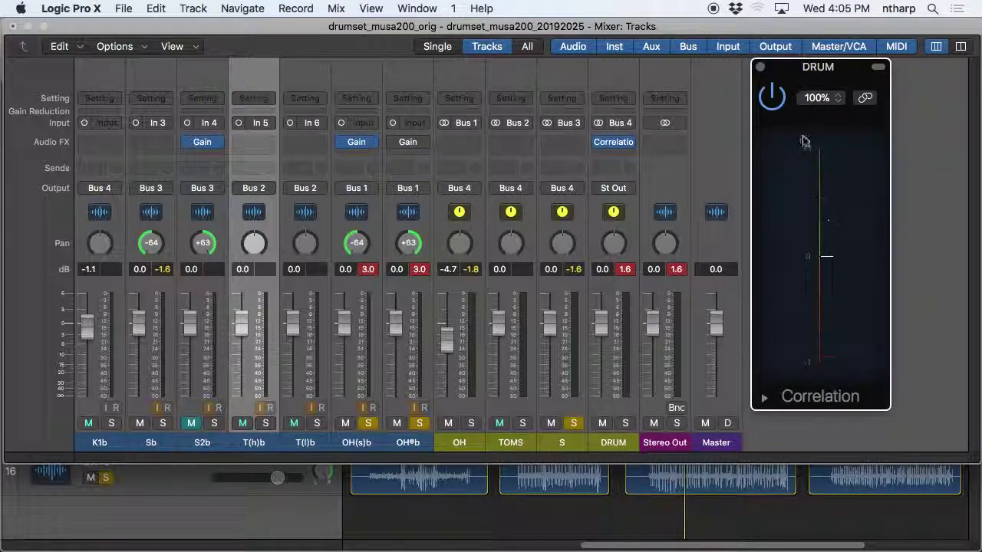
Start playback, pan OH(s)b to +63 and solo the Sb snare track
key(space)
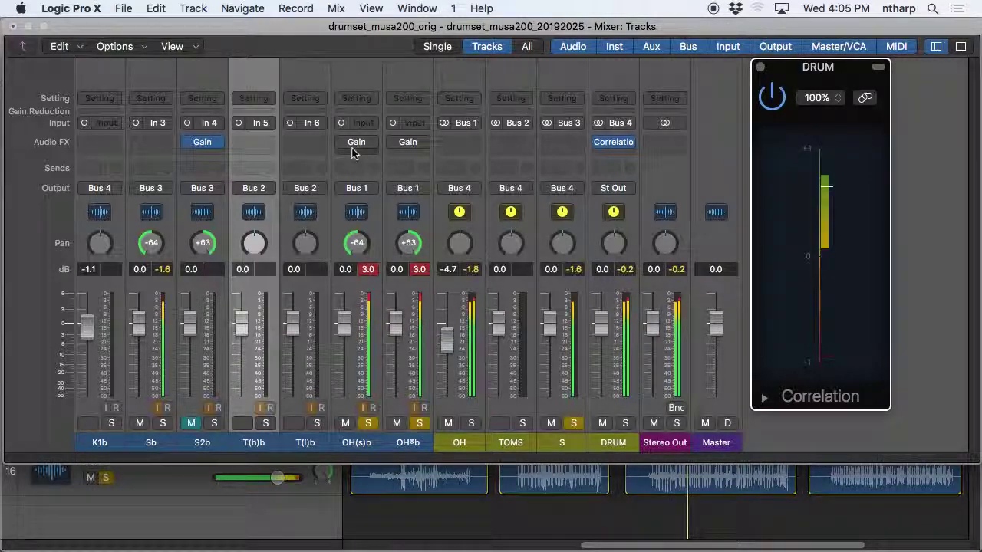
drag(372, 234, 373, 8)
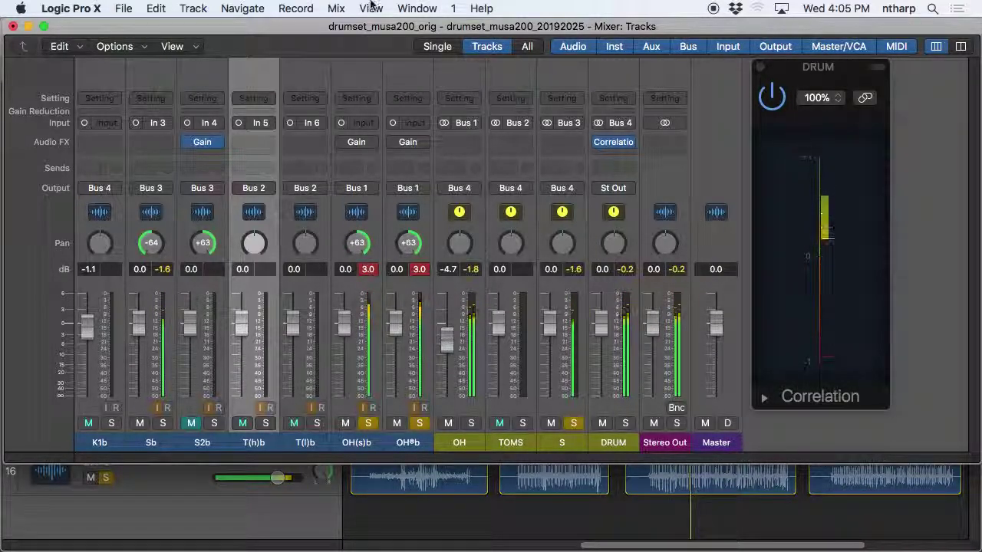
click(162, 425)
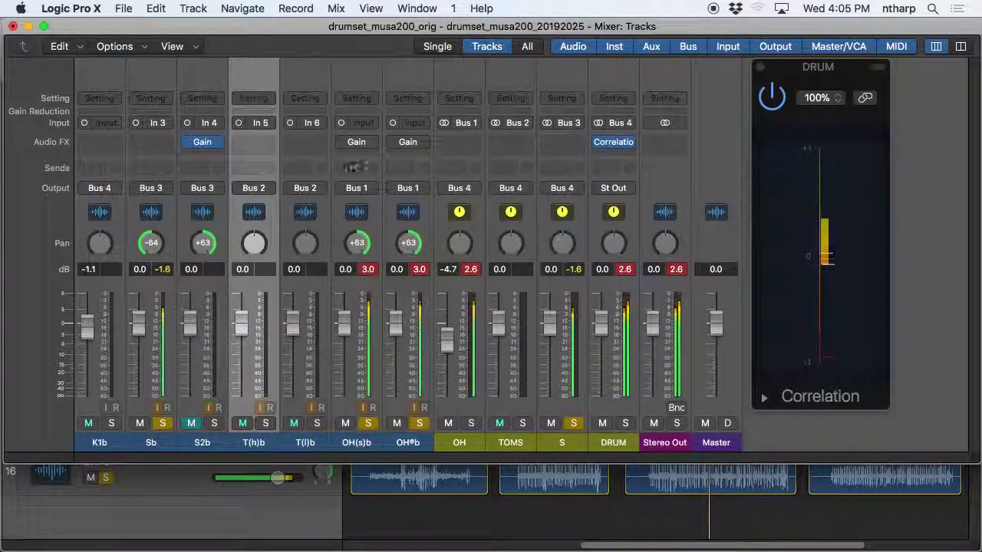
Toggle the Gain plug-ins on OH(s)b and OH®b during playback to compare phase, leaving both enabled
click(343, 142)
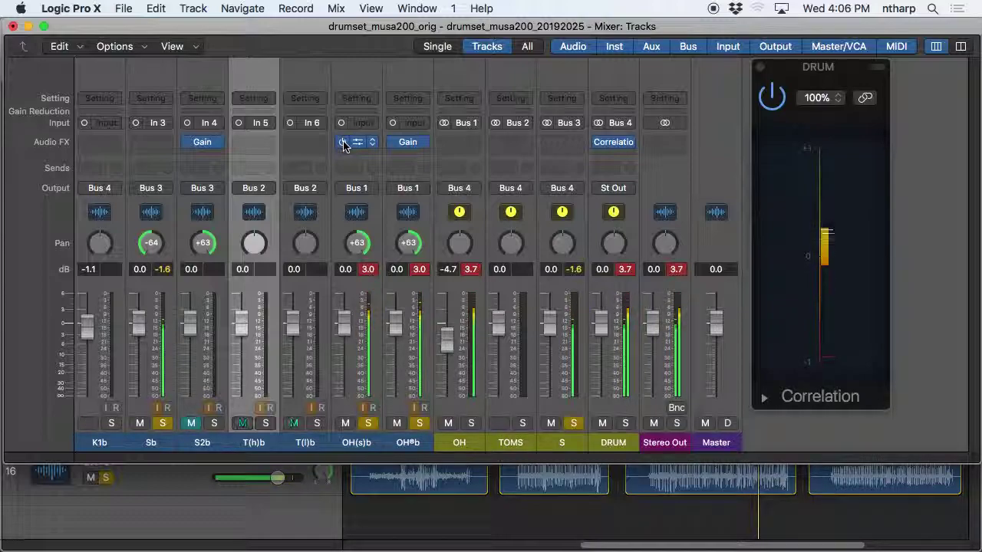
click(342, 143)
click(393, 143)
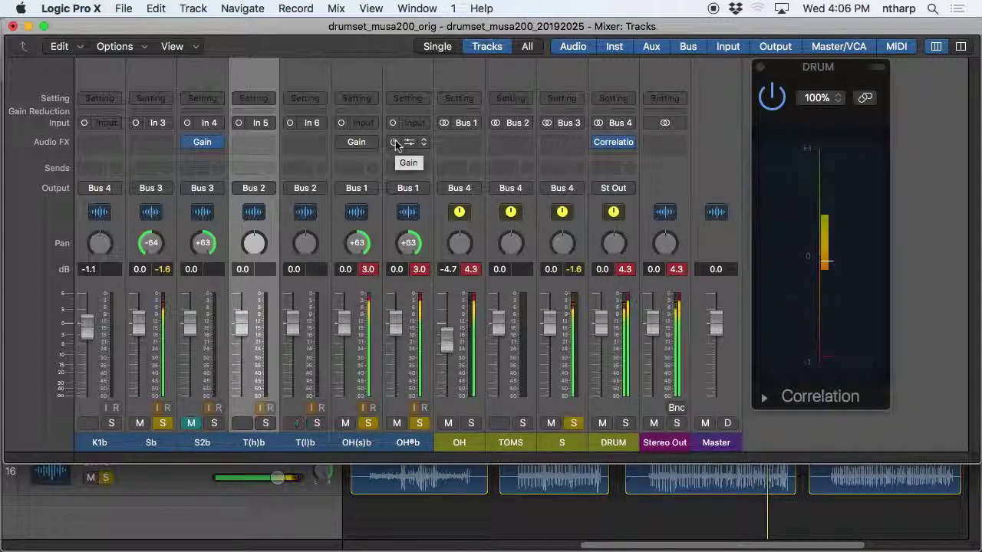
click(394, 143)
click(342, 143)
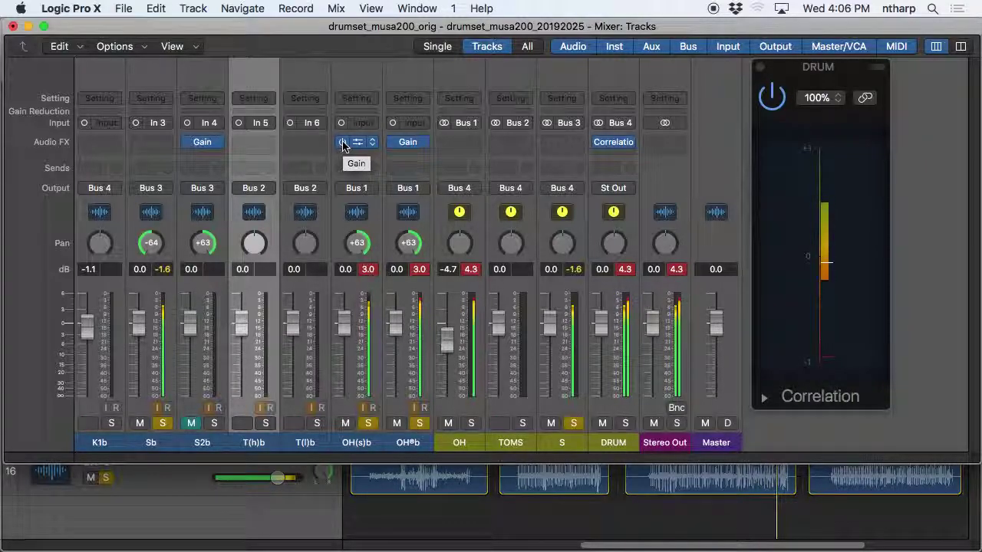
With S2b soloed as well, center the pans of Sb and S2b and pan OH(s)b to -64
click(214, 423)
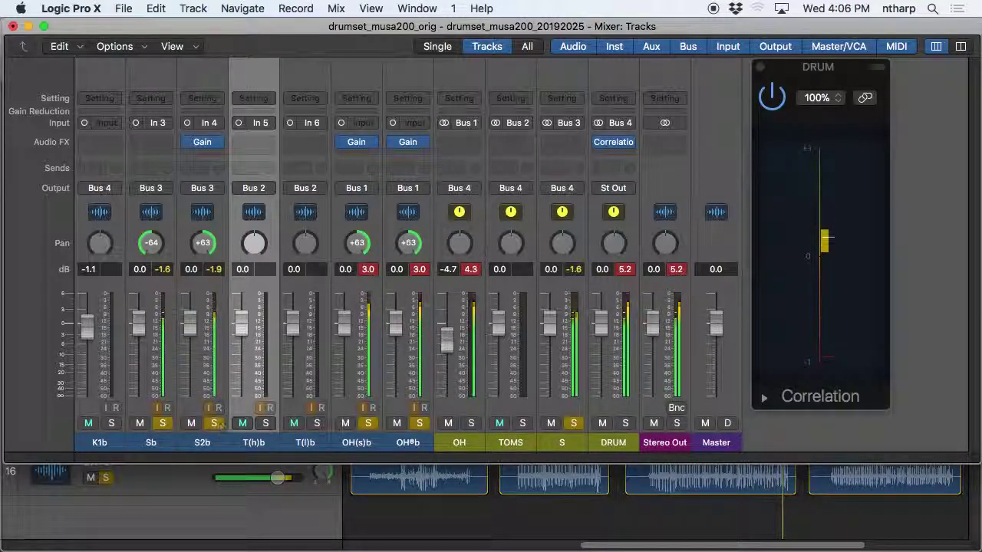
alt+click(202, 249)
alt+click(164, 249)
drag(357, 243, 359, 361)
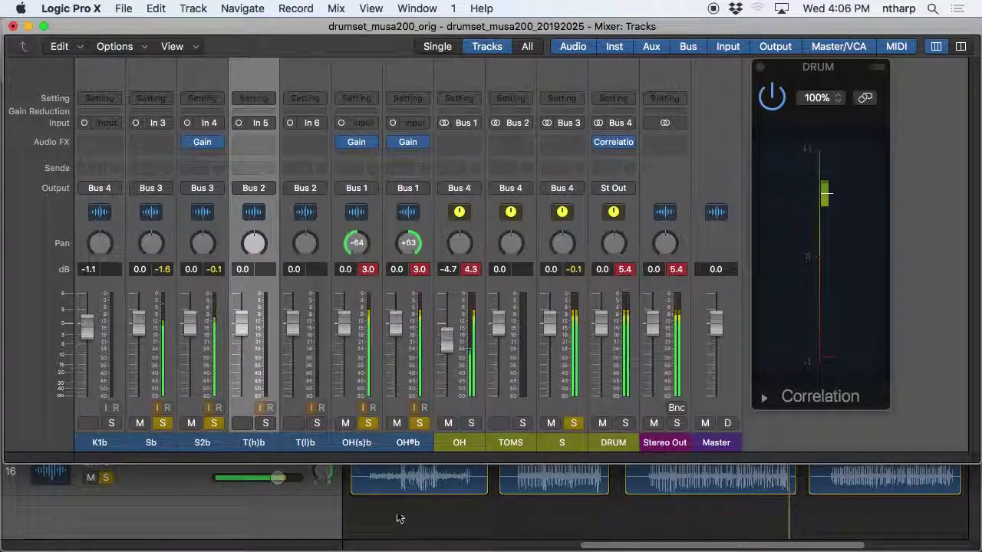
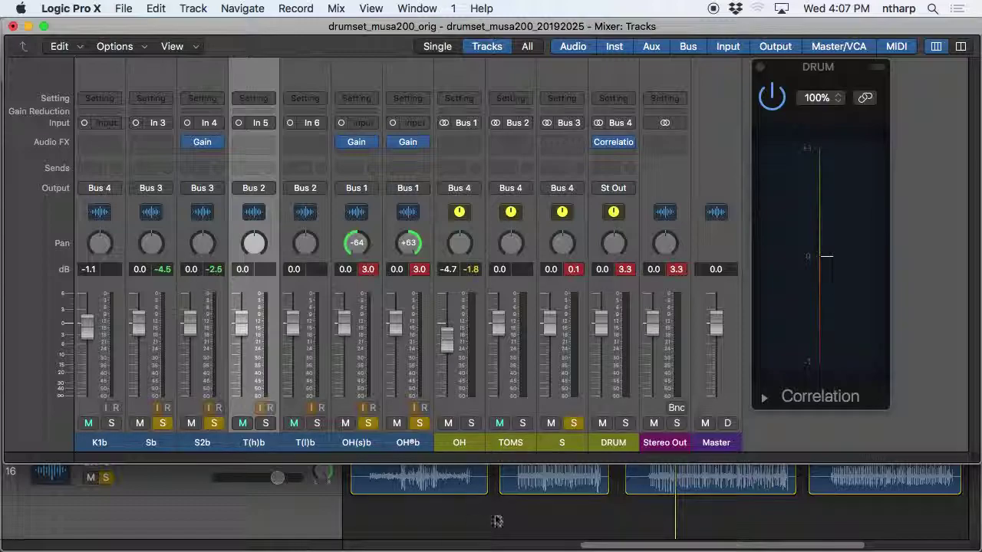
Mark the Sb snare peak just before beat 273 4 with the playhead and shift the OH(s)b and OH®b regions earlier to it
key(x)
drag(674, 521, 686, 177)
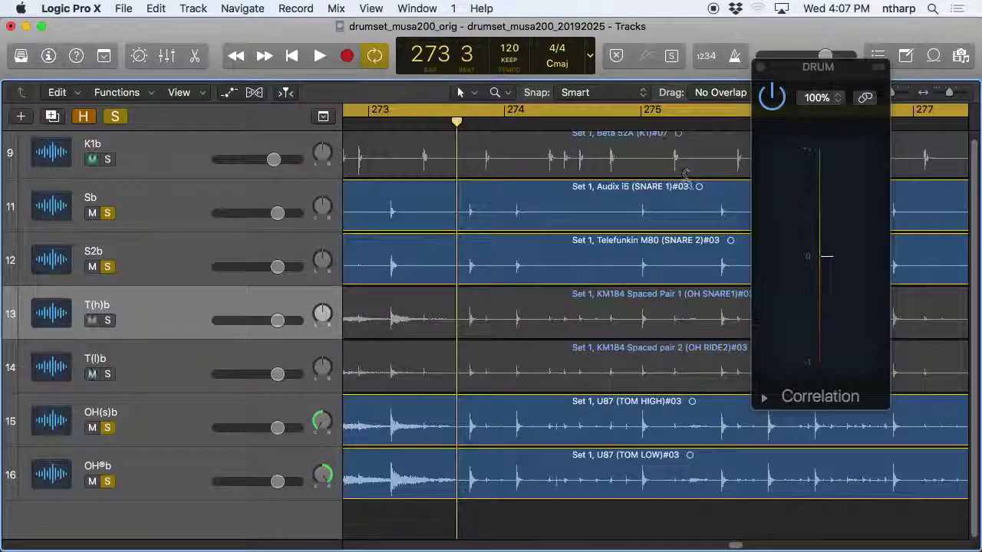
drag(463, 511, 484, 197)
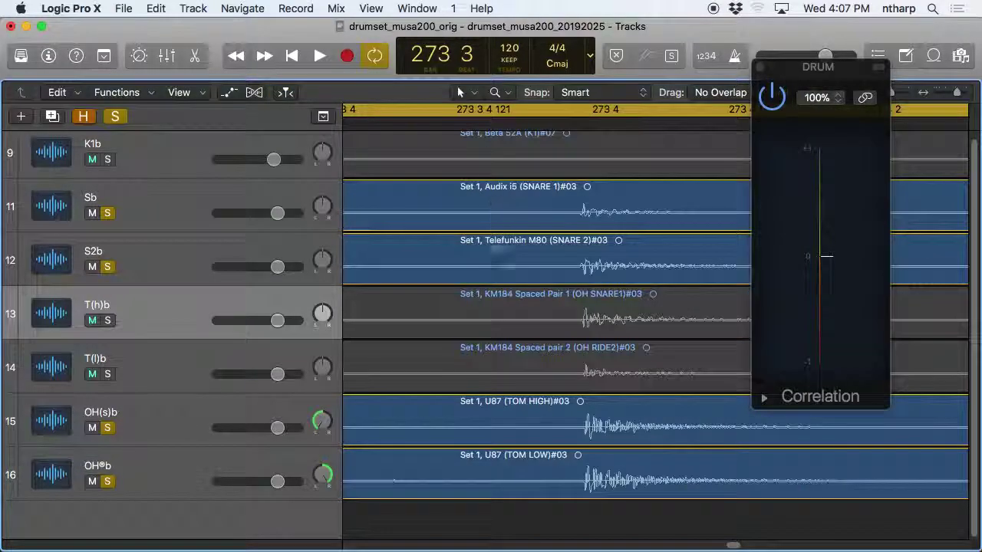
drag(577, 515, 603, 189)
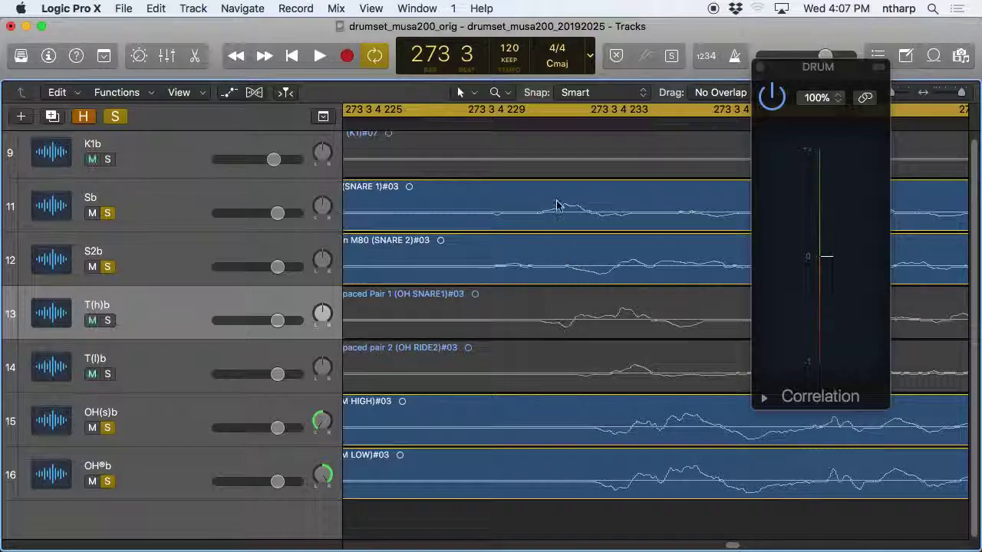
click(564, 142)
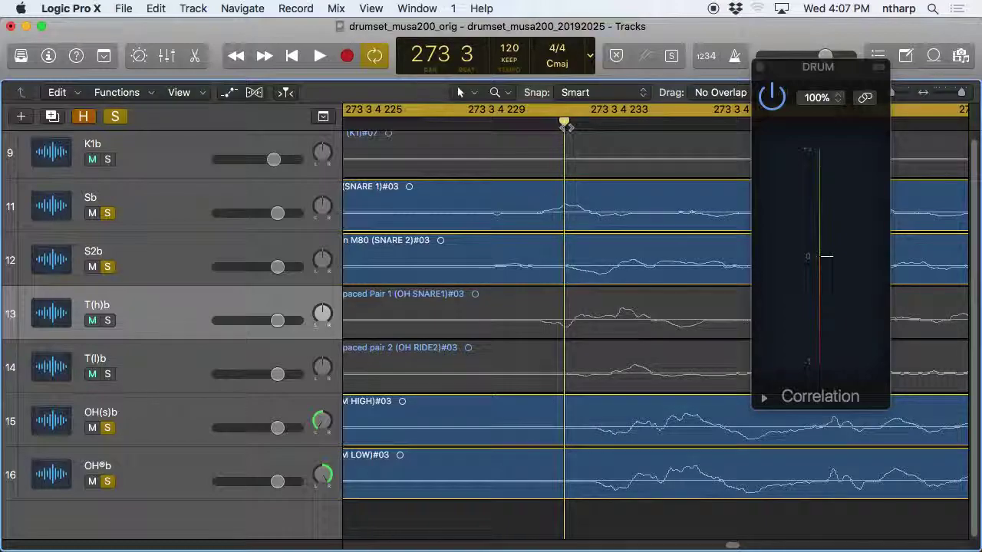
drag(596, 438, 572, 488)
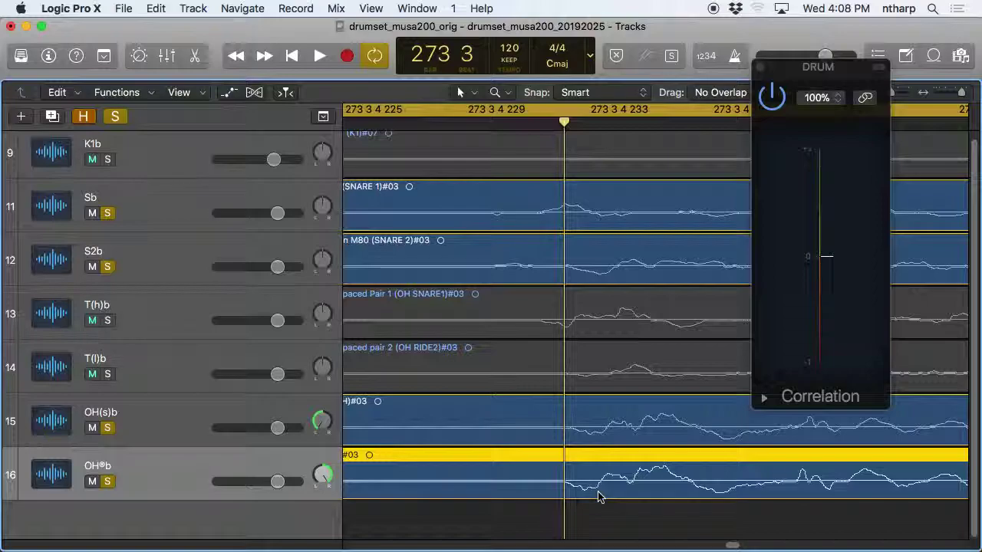
Move the Gain plug-in from S2b to Sb and remove the Gain plug-ins from OH(s)b and OH®b
key(x)
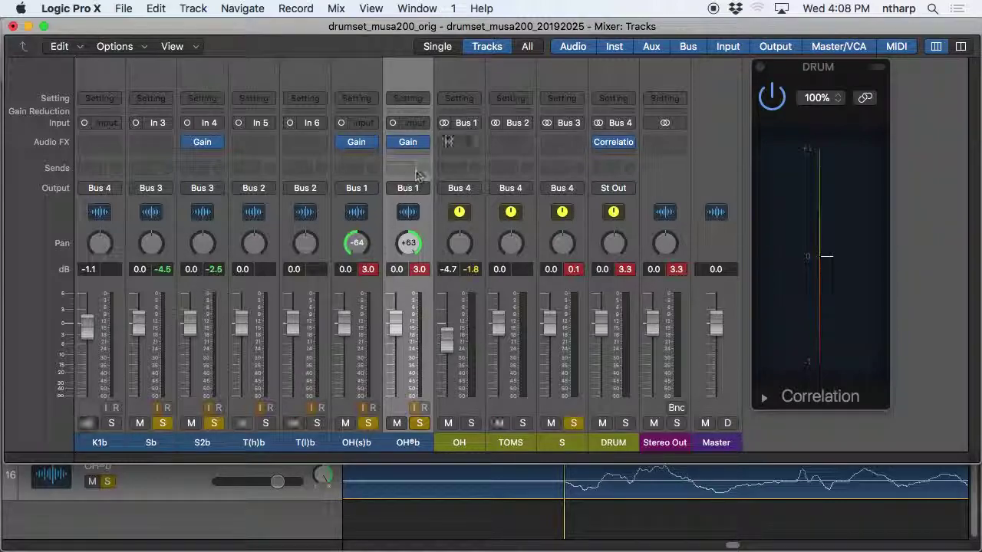
drag(201, 142, 152, 142)
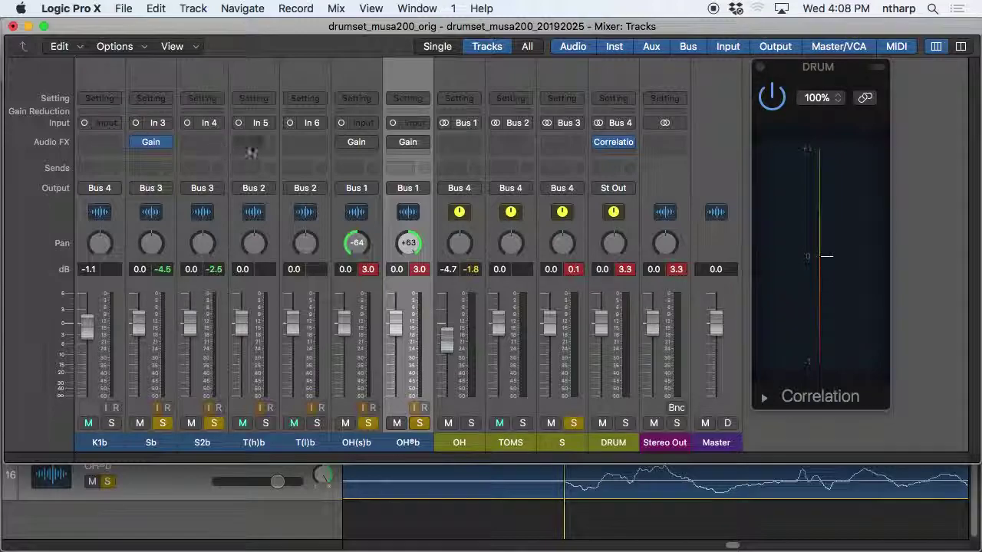
click(365, 144)
click(395, 165)
click(407, 143)
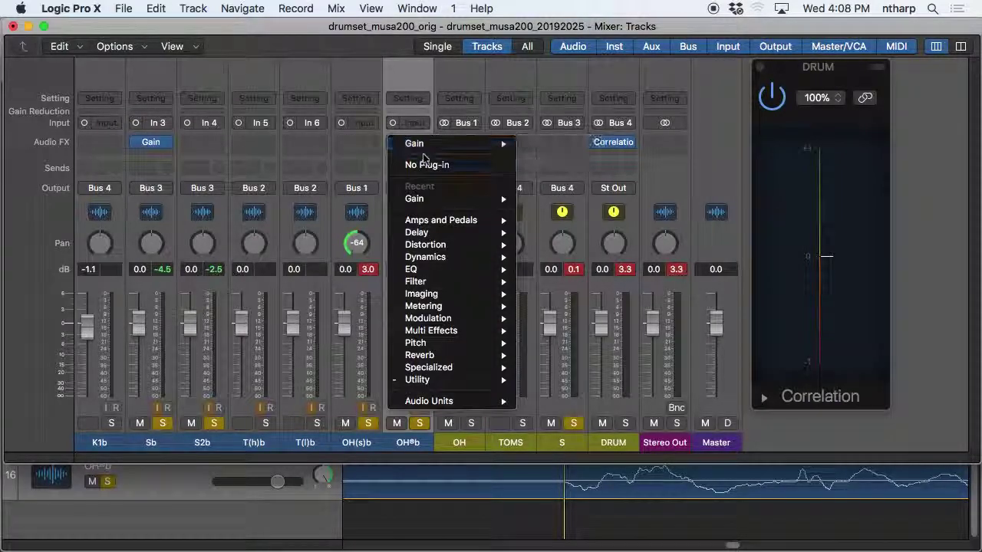
click(422, 163)
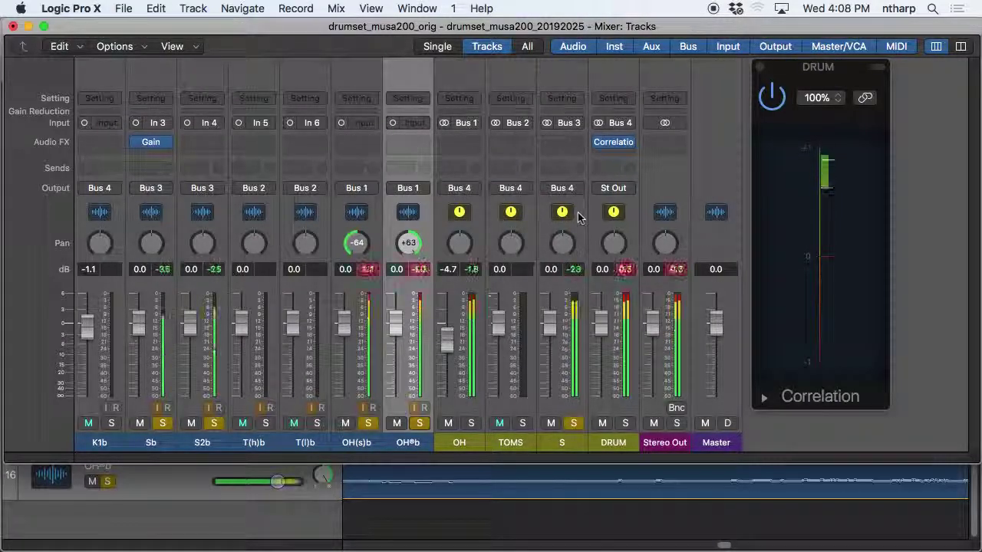
Locate the stereo Correlation Meter among the Metering plug-ins for the DRUM channel's insert
click(368, 270)
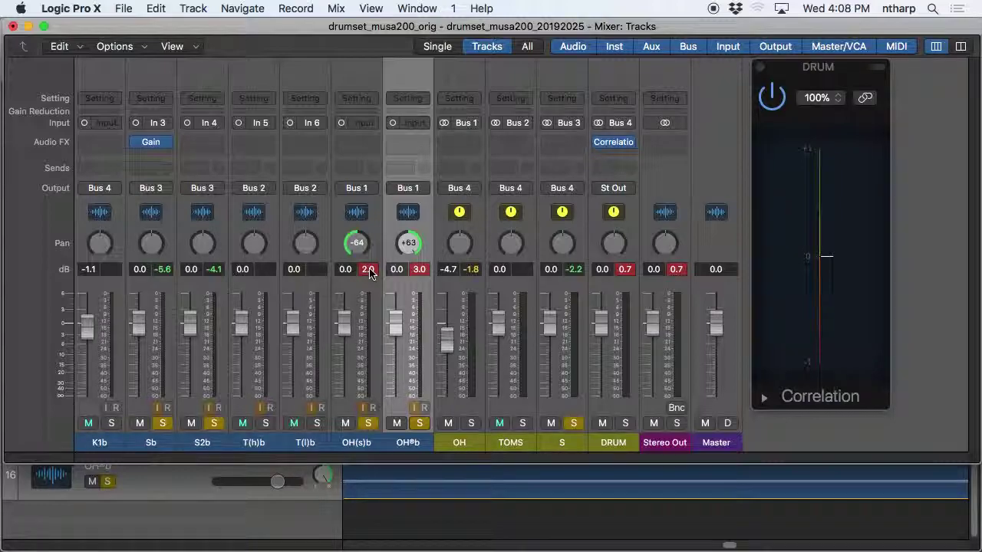
click(629, 143)
mouse_move(669, 318)
mouse_move(777, 331)
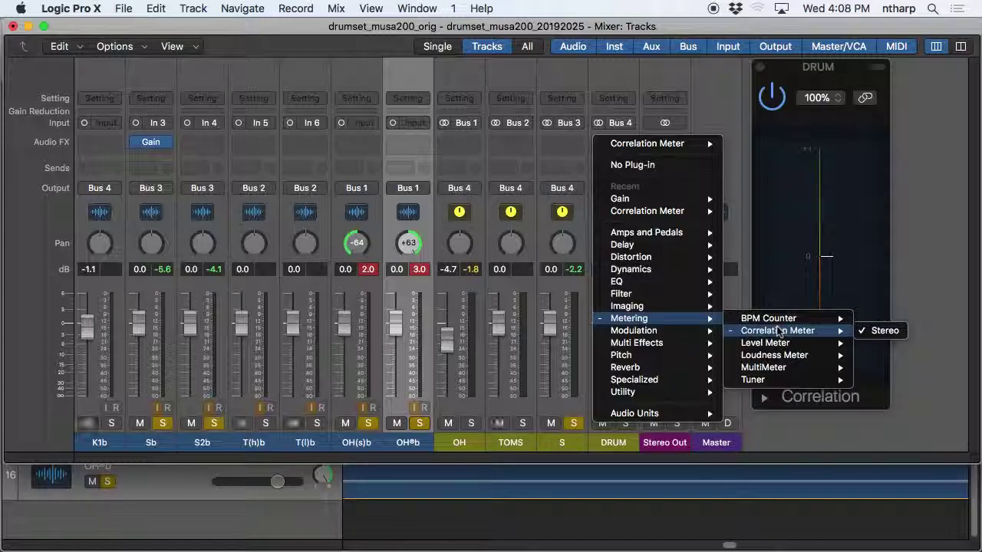
click(777, 330)
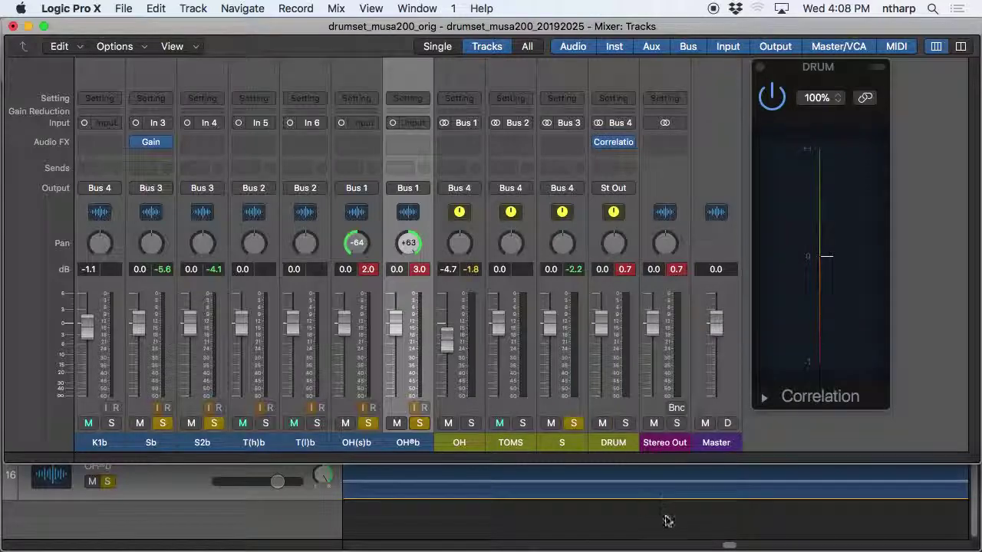
Play the aligned snare and overhead tracks in the arrangement while watching the Correlation Meter, and stop playback
click(664, 518)
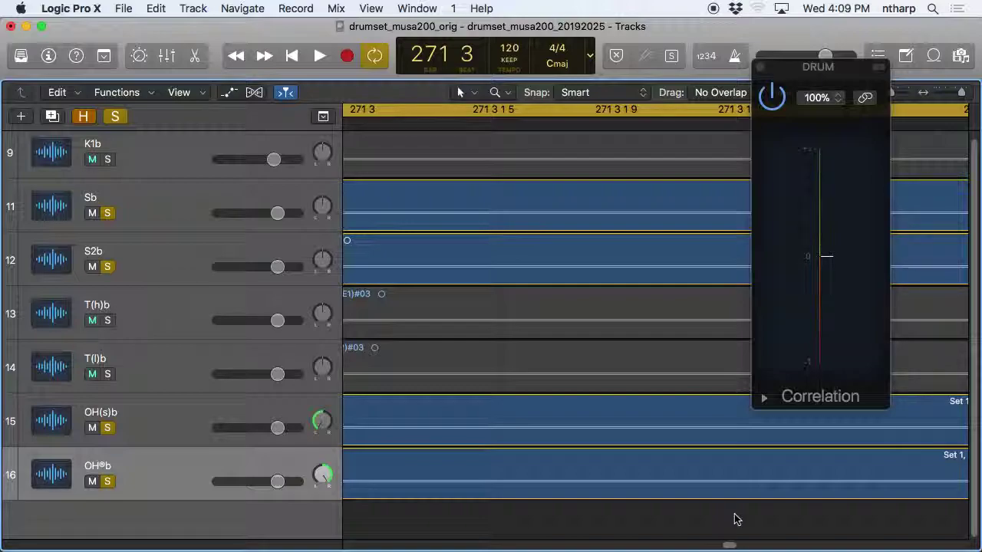
key(space)
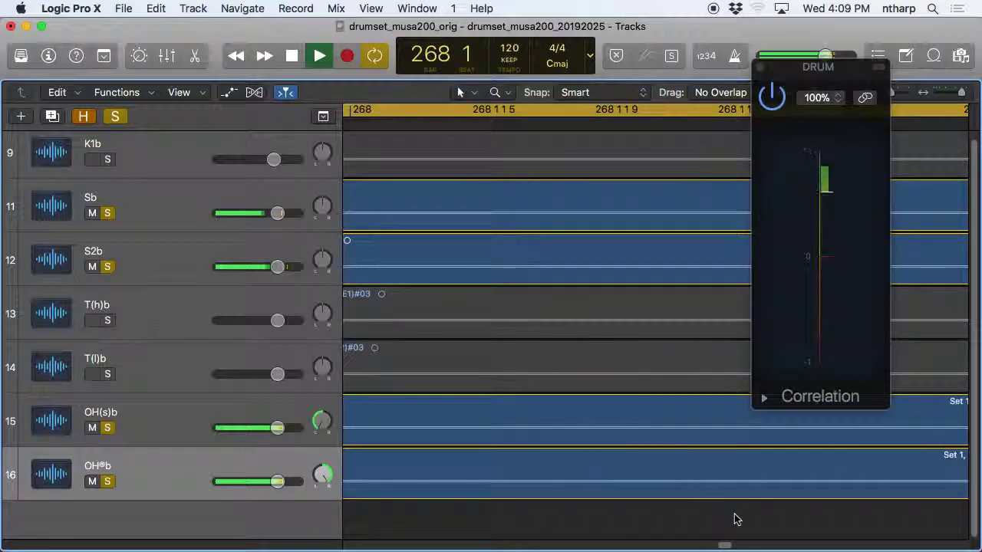
key(space)
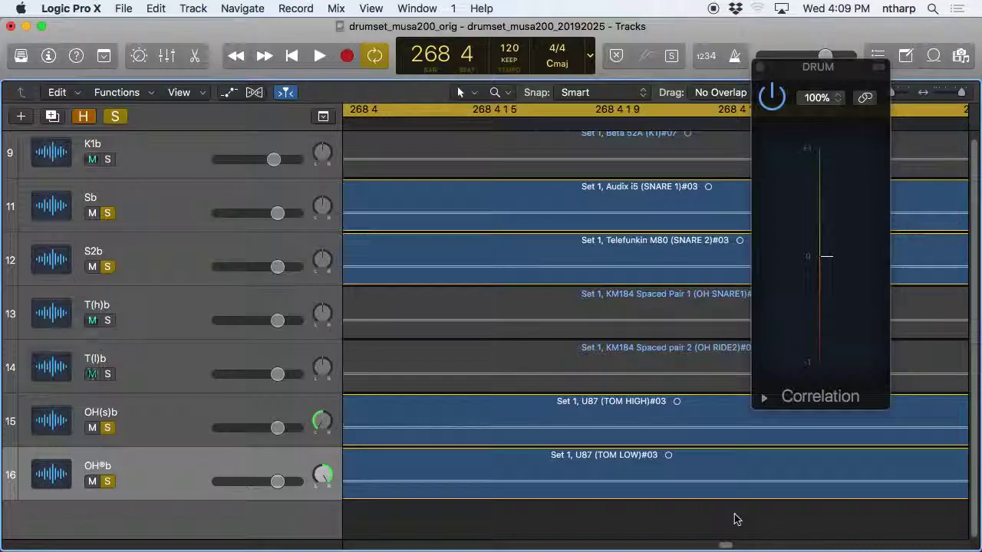
Unsolo the snare and overhead tracks in the mixer and solo T(h)b
key(x)
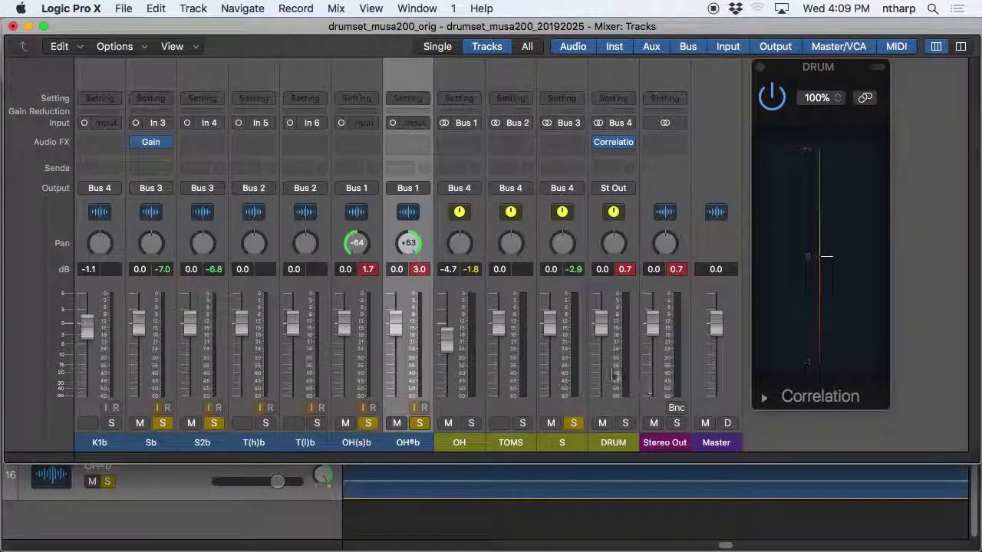
drag(413, 425, 115, 428)
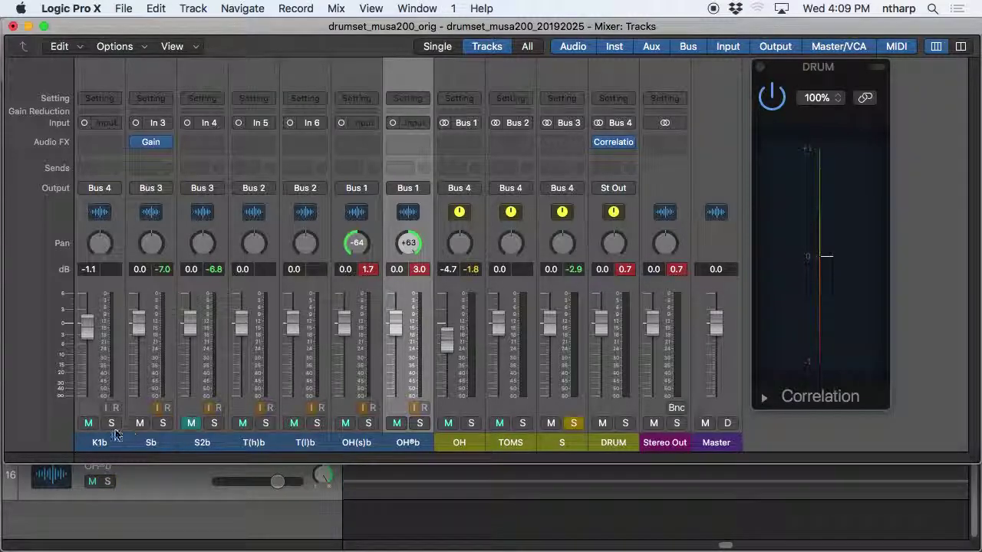
click(265, 424)
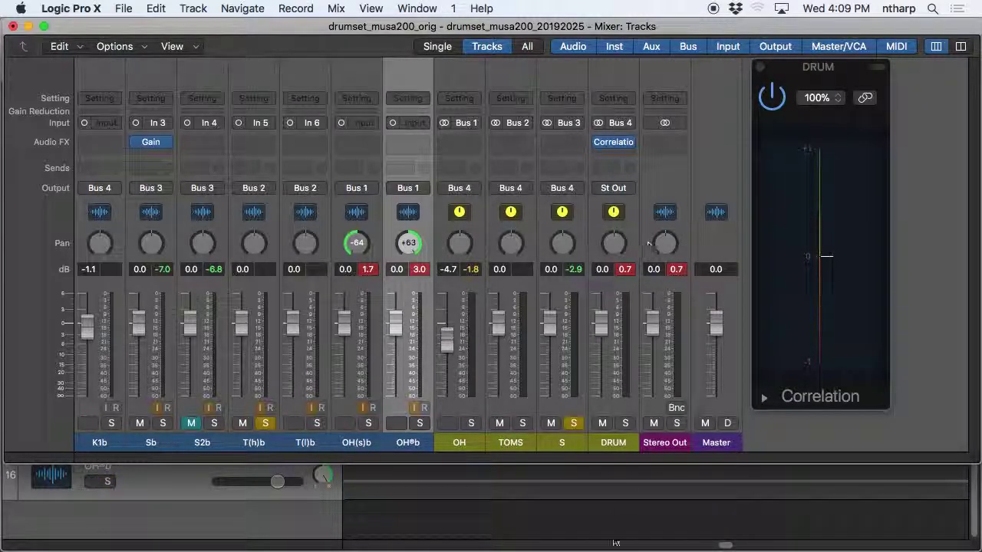
Return to the arrangement, close the Correlation Meter and show the full takes on the timeline
key(x)
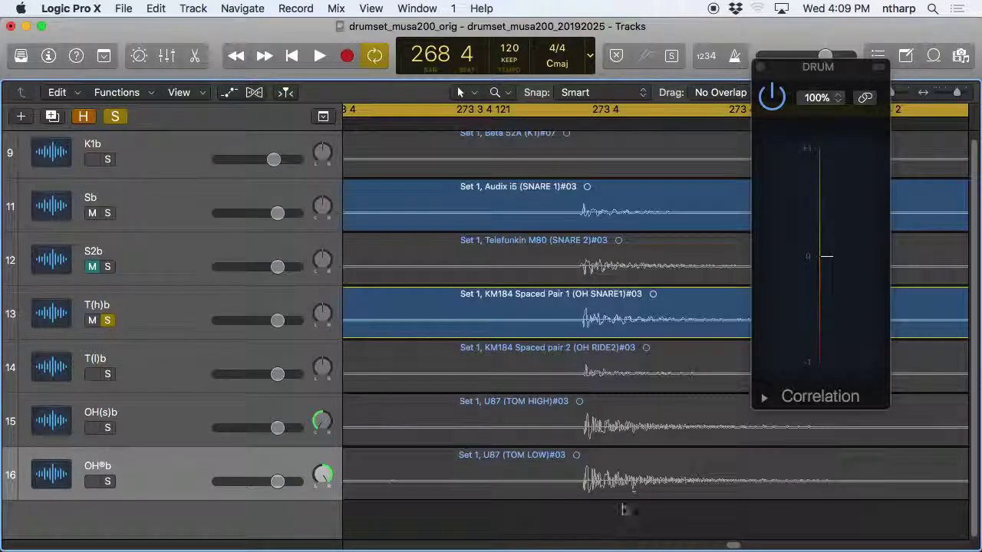
ctrl+alt+click(621, 524)
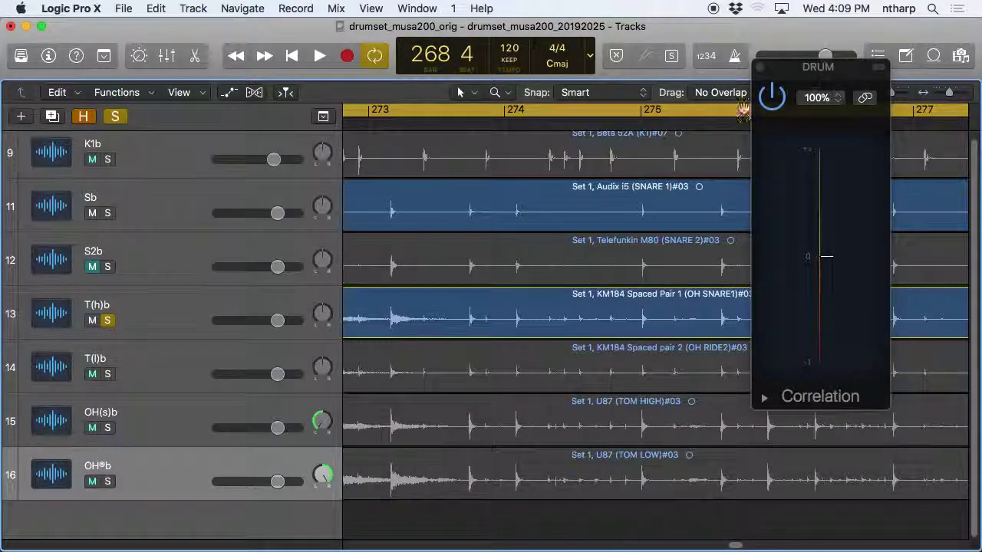
click(760, 68)
ctrl+alt+click(552, 516)
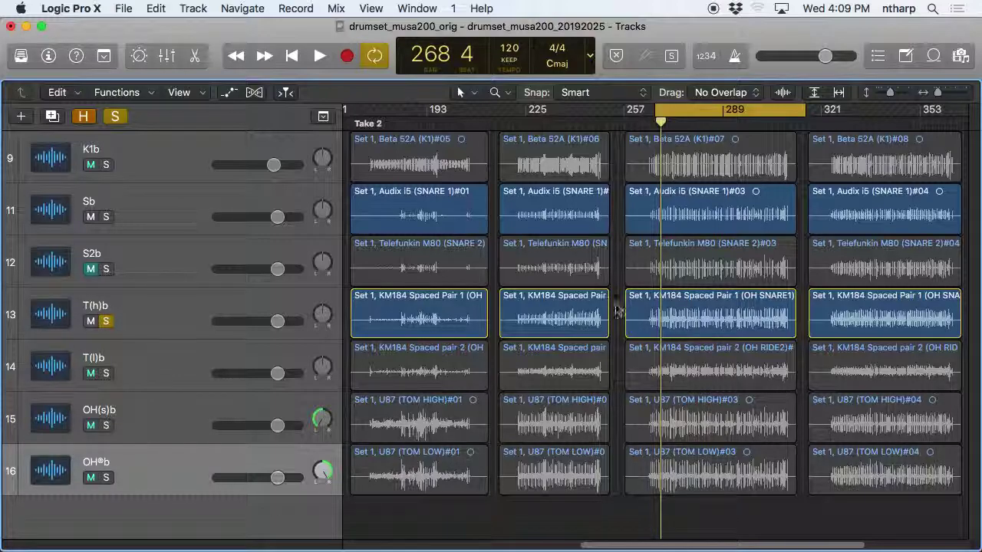
Play the soloed T(h)b track from about bar 286, jump ahead to about bar 304 and stop playback
click(706, 113)
key(space)
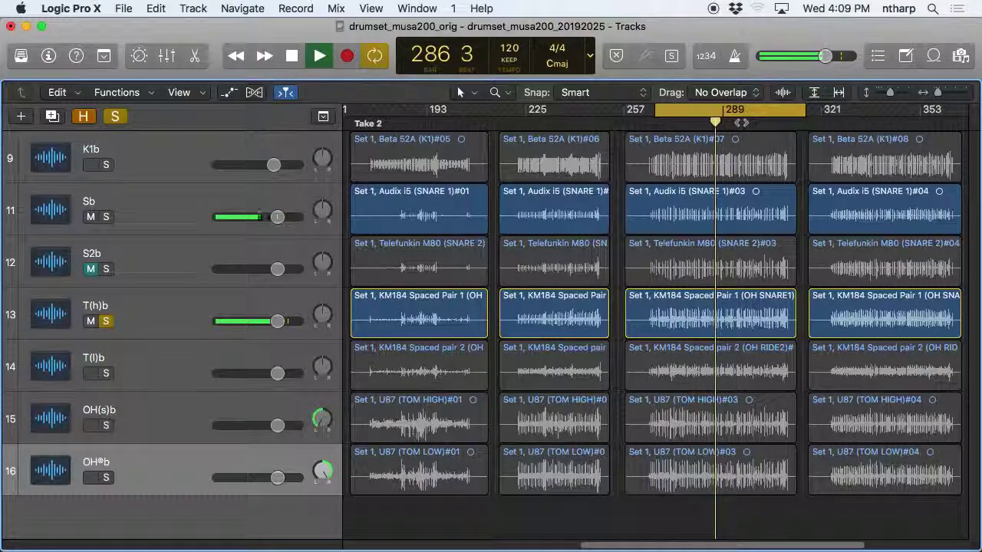
drag(740, 123, 771, 123)
key(space)
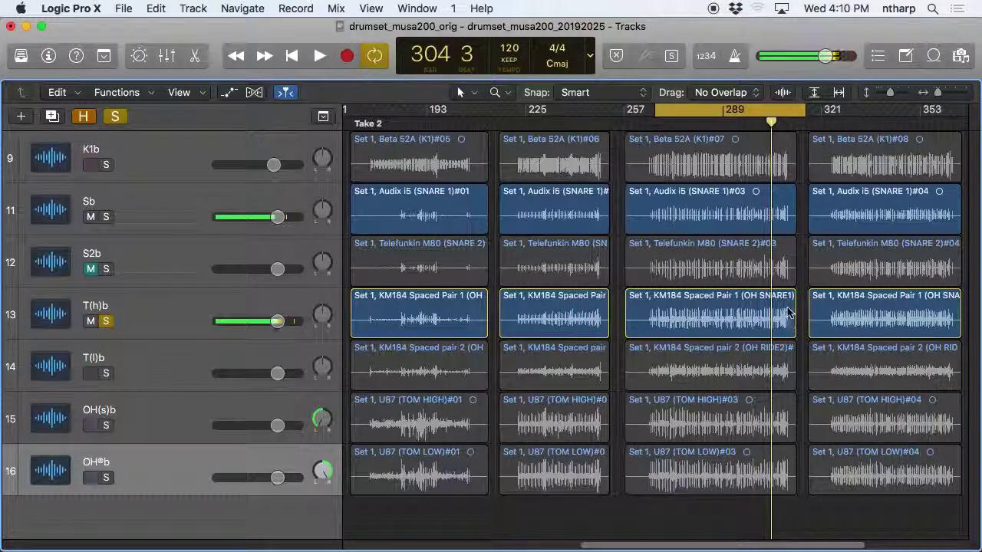
Zoom in on T(h)b around bar 304, set a one-bar cycle over the tom hits from bar 304 to 305, and loop playback there
drag(806, 298, 746, 391)
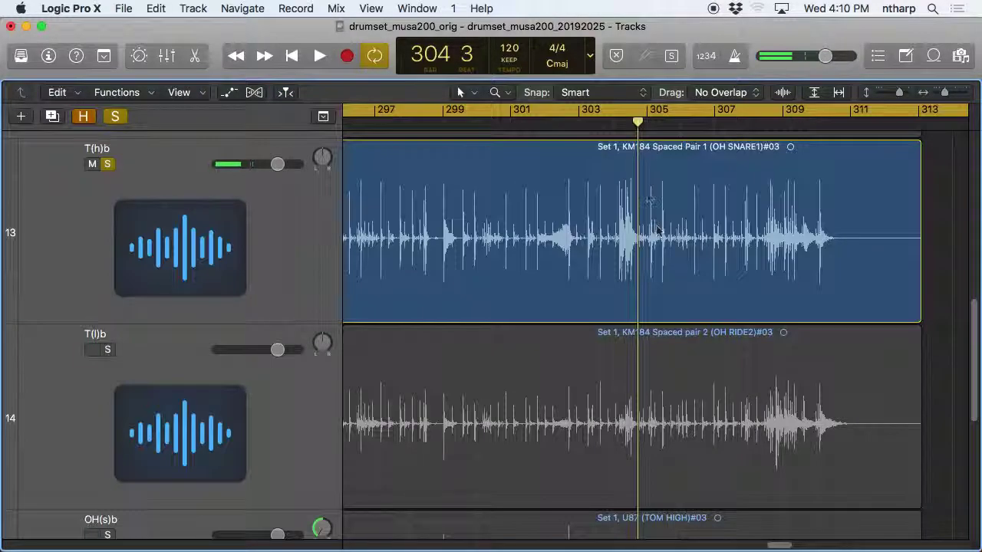
drag(630, 113, 637, 113)
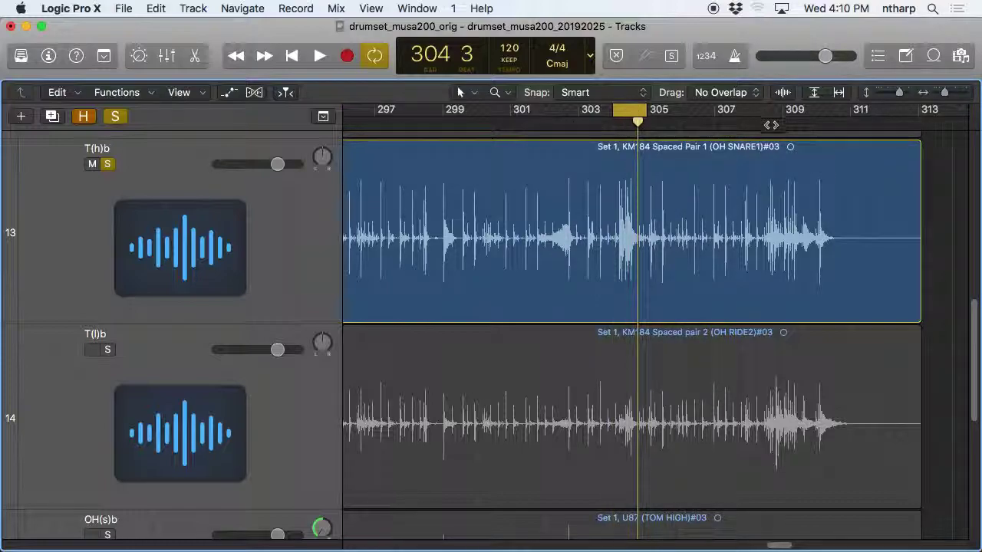
double_click(770, 123)
click(767, 130)
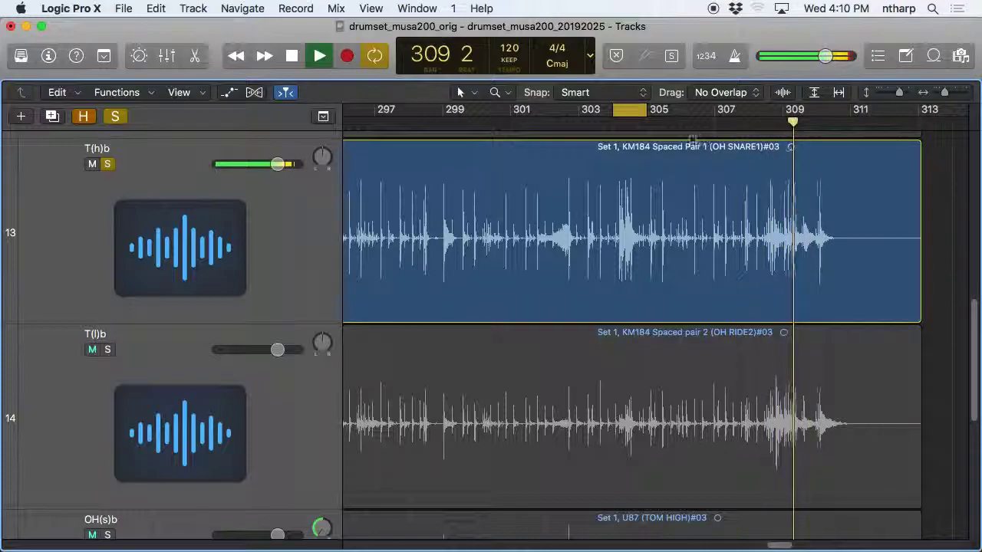
click(611, 128)
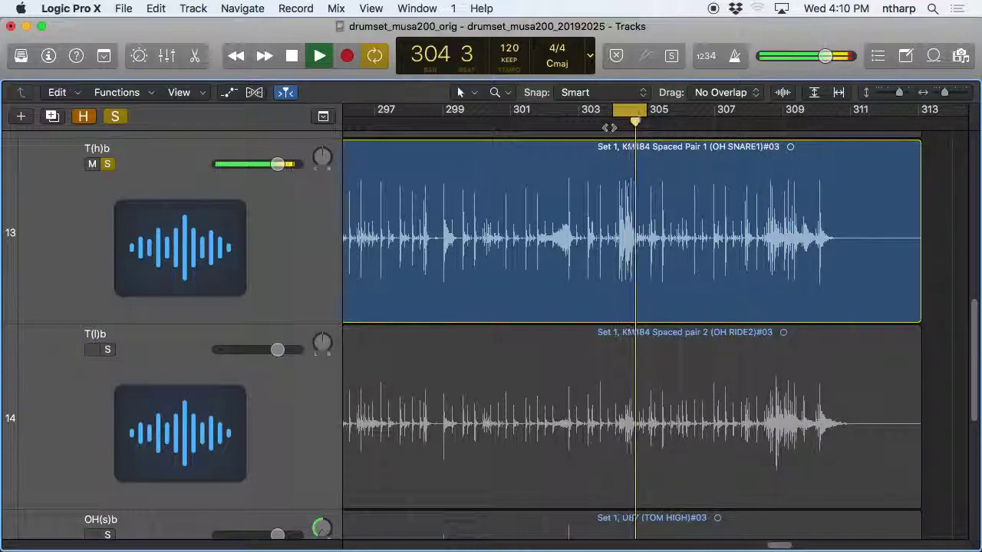
key(space)
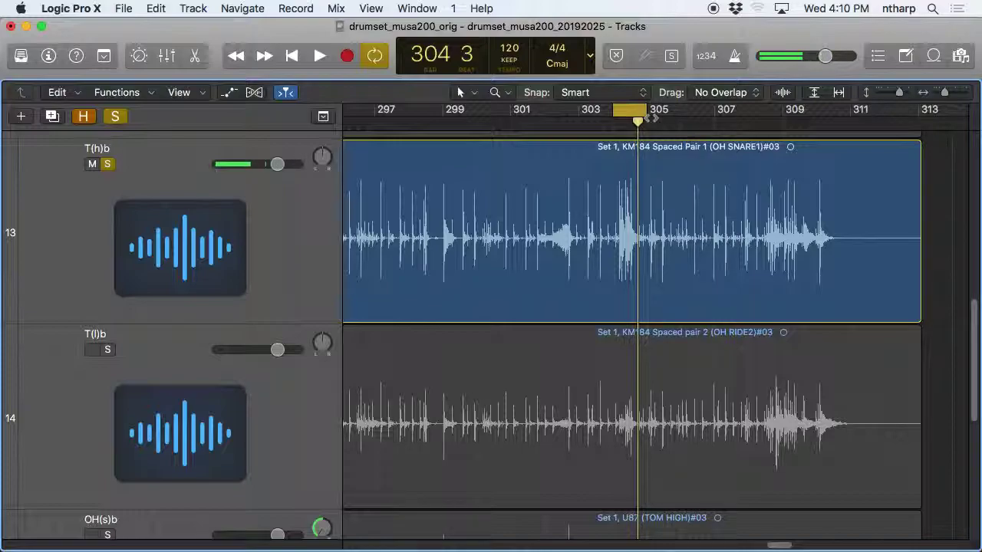
key(space)
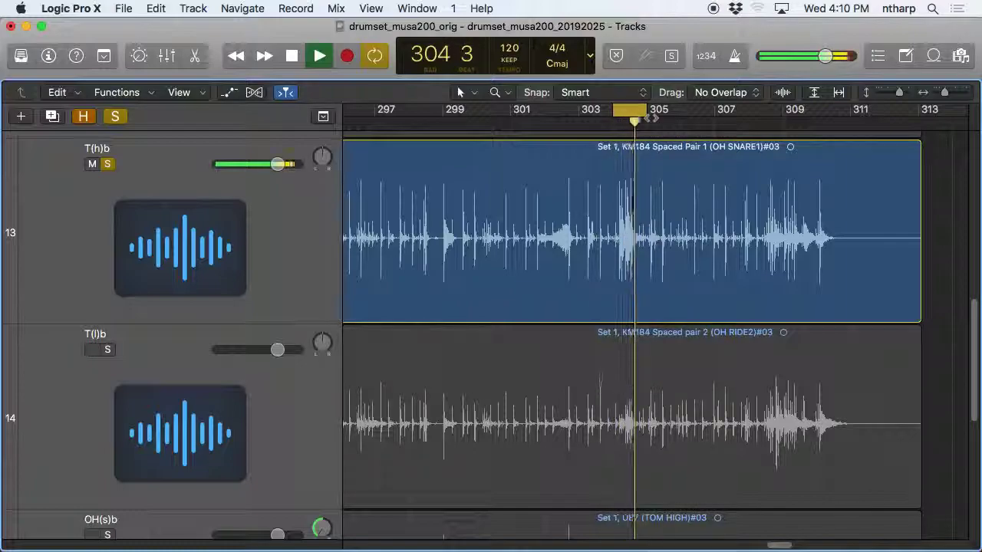
In the mixer, pan T(h)b to -64 and OH(s)b to +63
key(x)
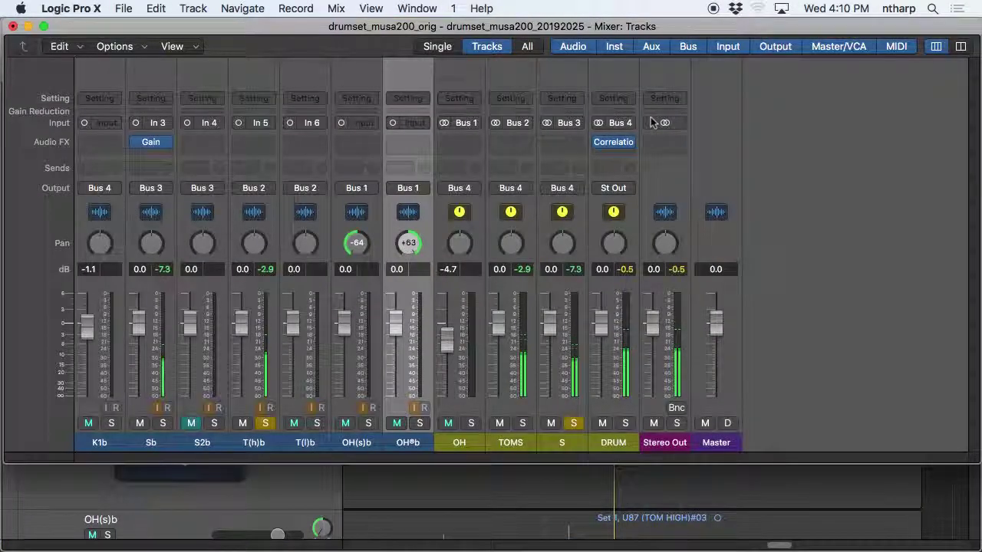
drag(253, 245, 326, 361)
drag(347, 265, 420, 8)
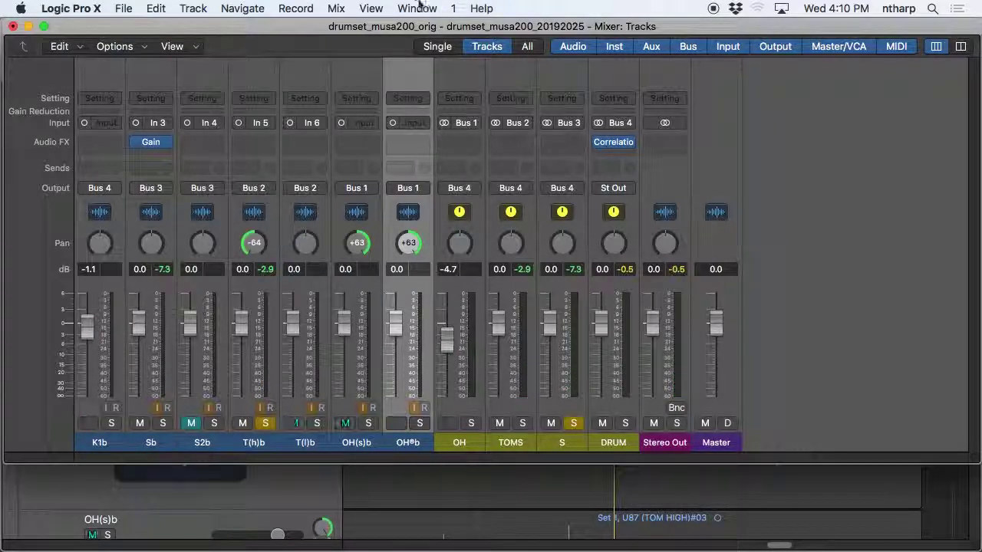
Solo OH(s)b and OH®b alongside T(h)b, and open the Correlation Meter on the DRUM bus
click(369, 422)
click(419, 423)
mouse_move(614, 148)
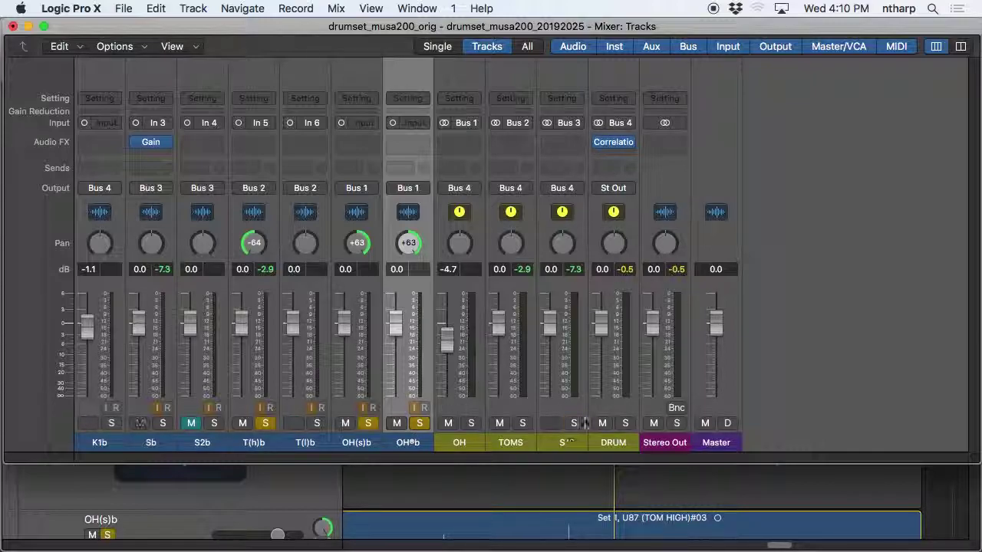
click(618, 143)
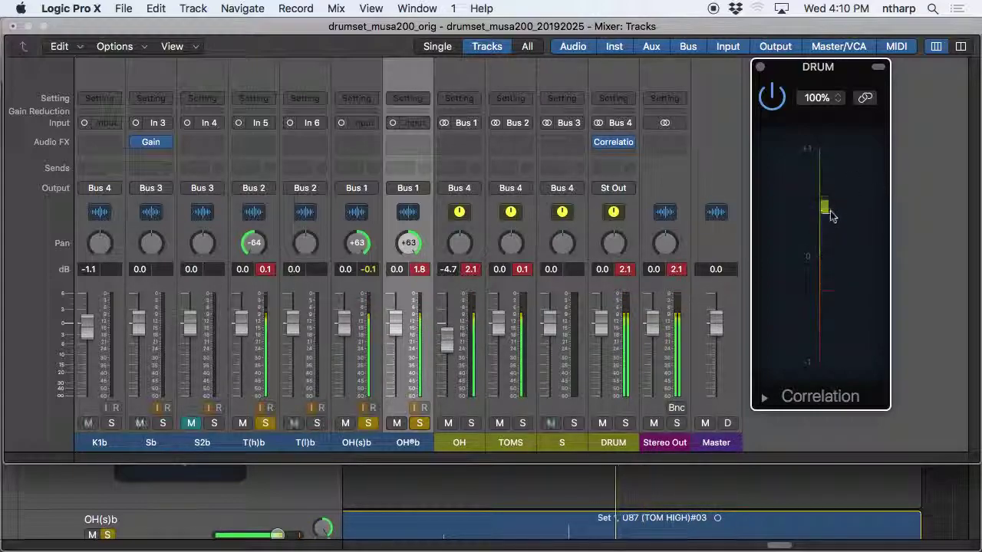
Try a copy of Sb's Gain plug-in on T(h)b while checking the correlation, and remove it from T(h)b
drag(152, 142, 249, 143)
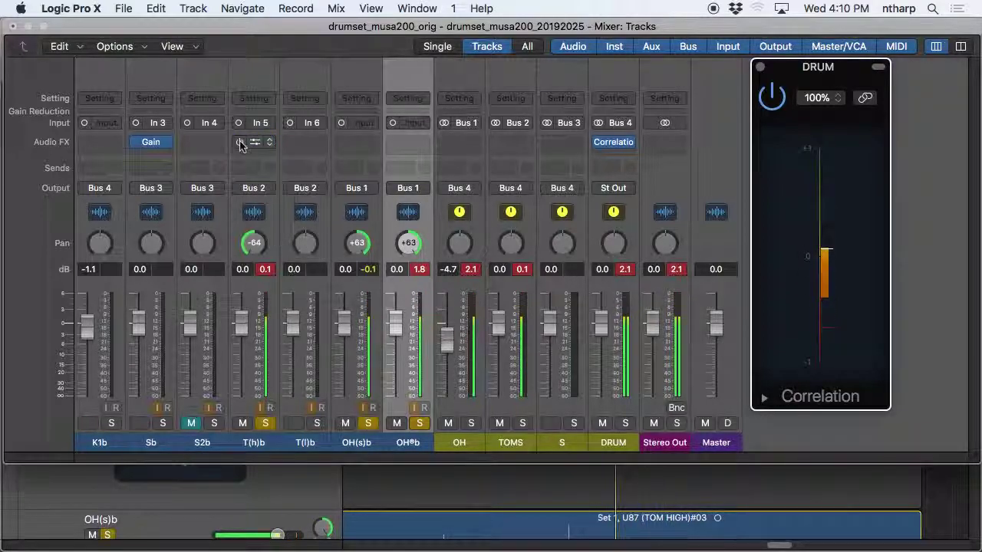
click(267, 142)
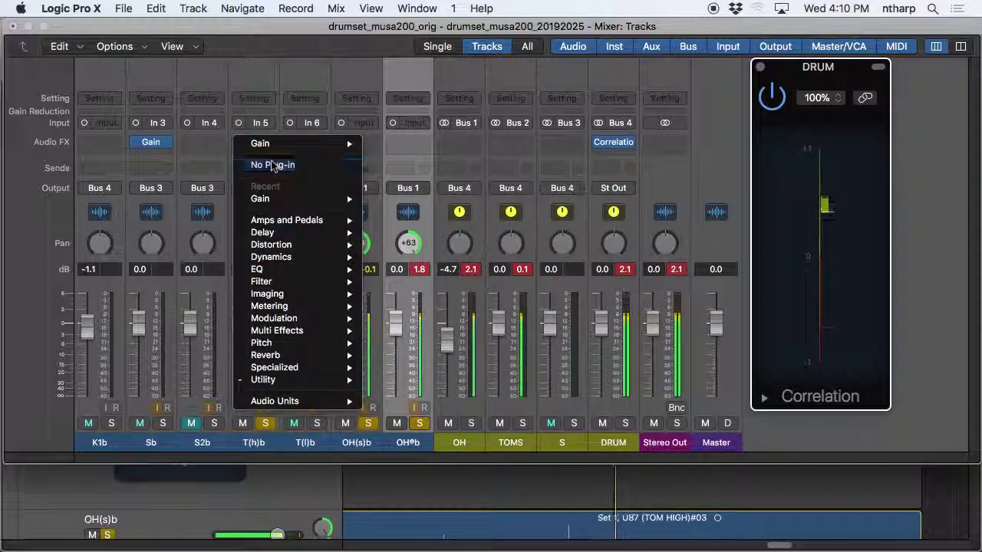
click(271, 162)
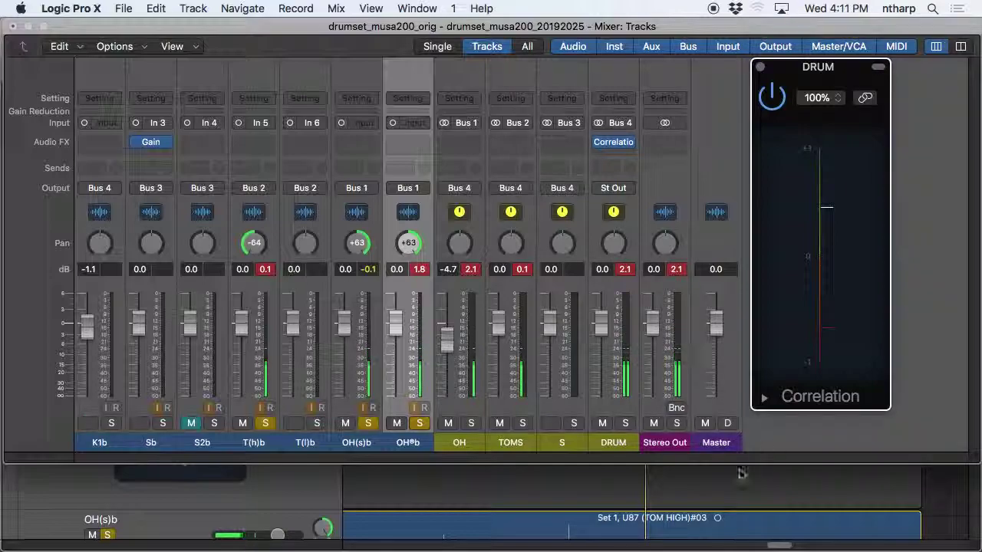
Solo T(l)b in place of T(h)b, pan it to -64, and copy Sb's Gain plug-in onto it
click(317, 423)
click(262, 425)
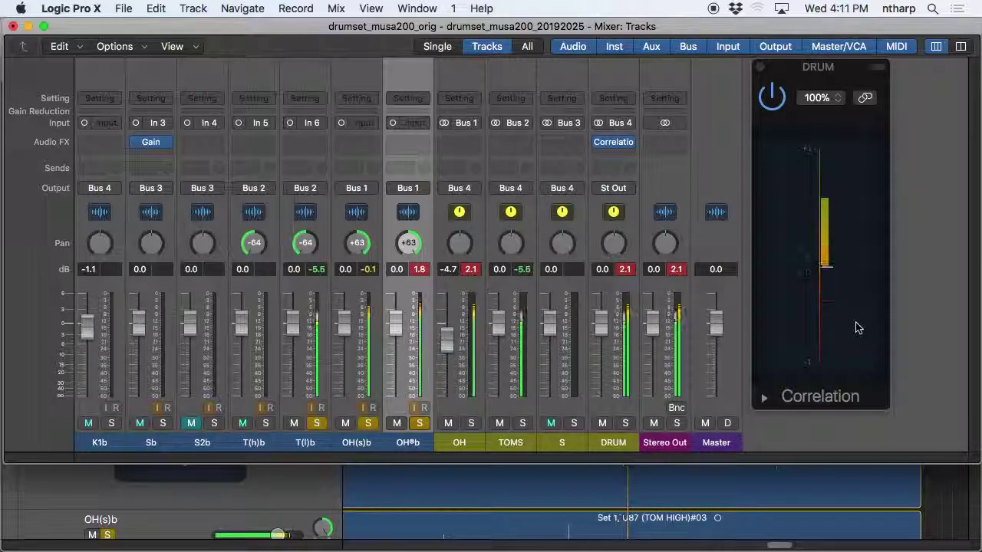
mouse_move(161, 147)
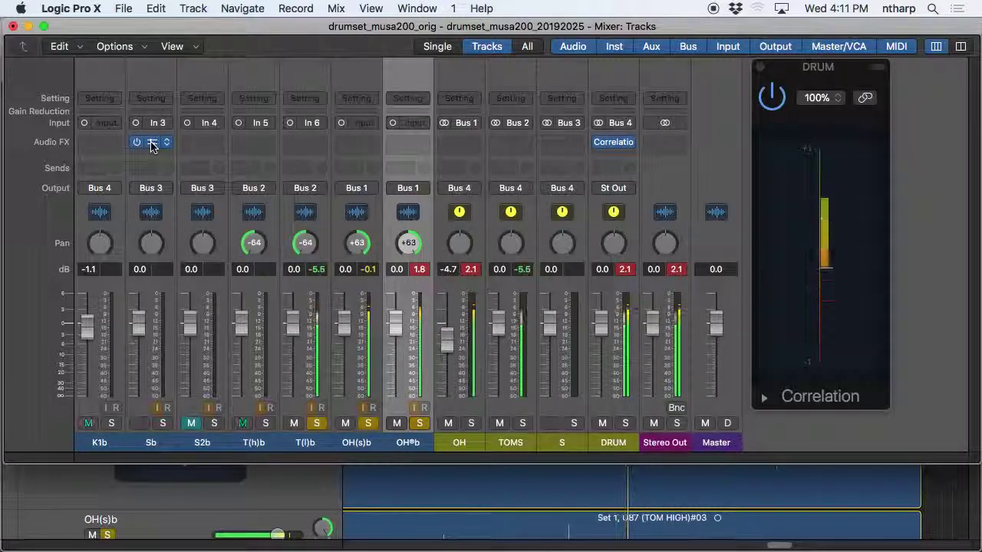
drag(152, 145, 309, 149)
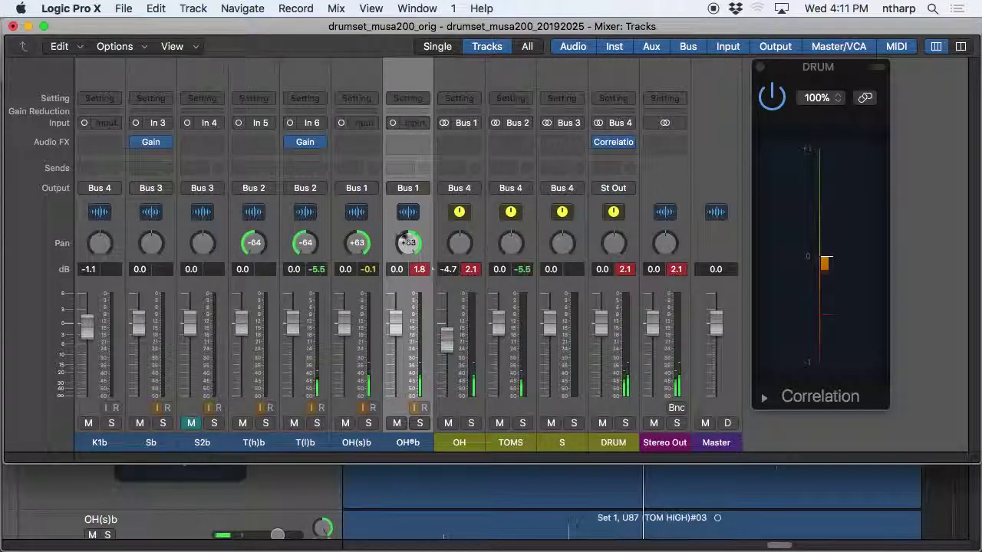
Centre T(h)b, pan T(l)b to +36 and OH(s)b to -64, and lower the TOMS fader to -10.6 dB
alt+click(306, 246)
alt+click(256, 247)
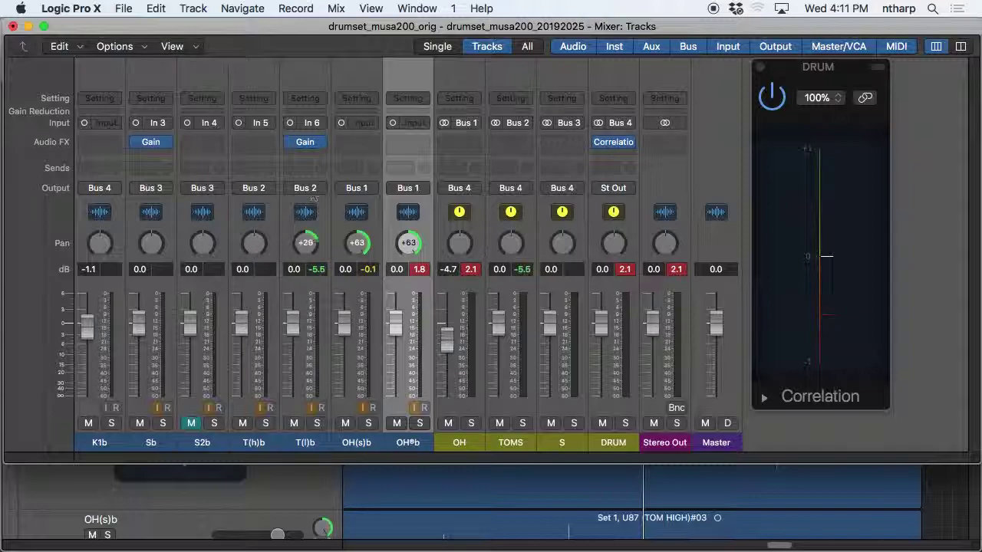
drag(790, 73, 810, 58)
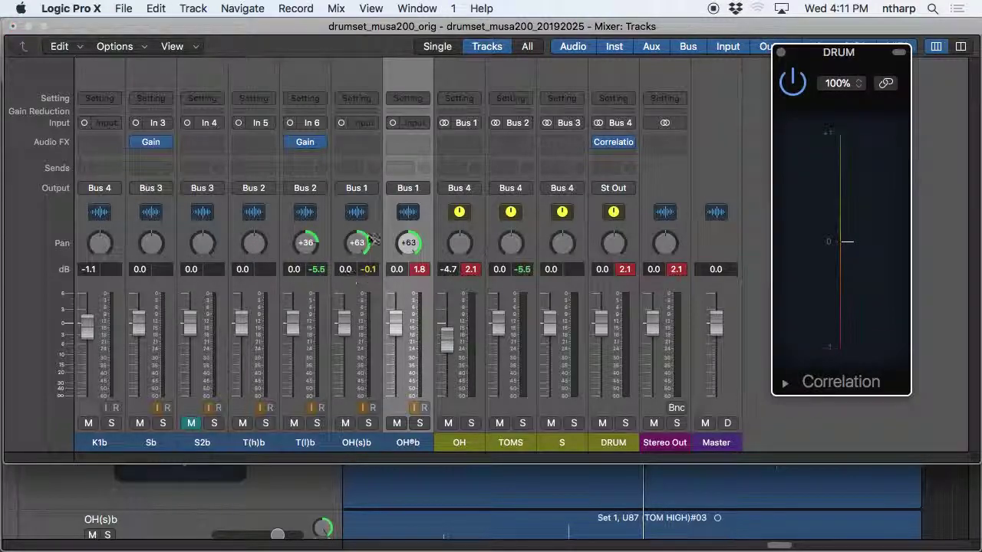
drag(357, 244, 359, 291)
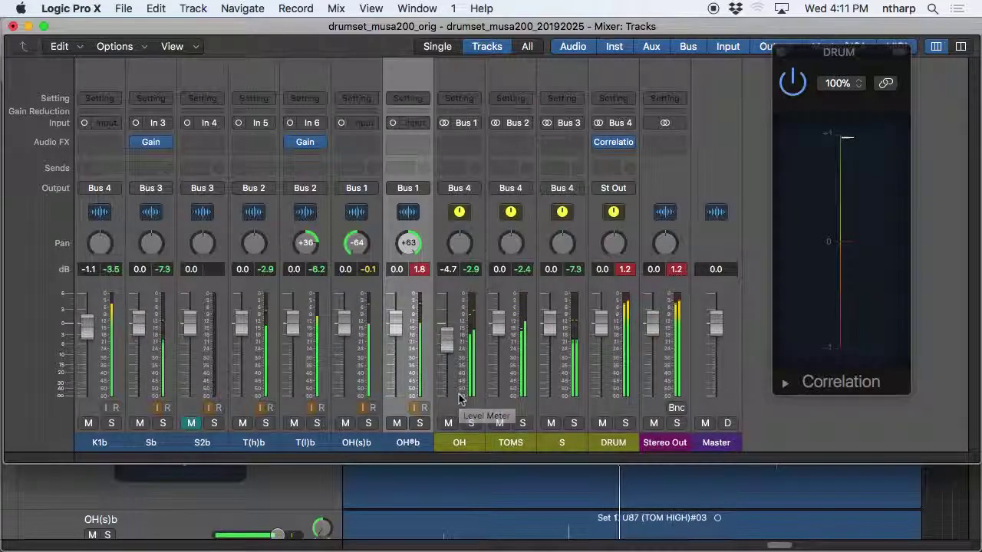
drag(499, 269, 498, 282)
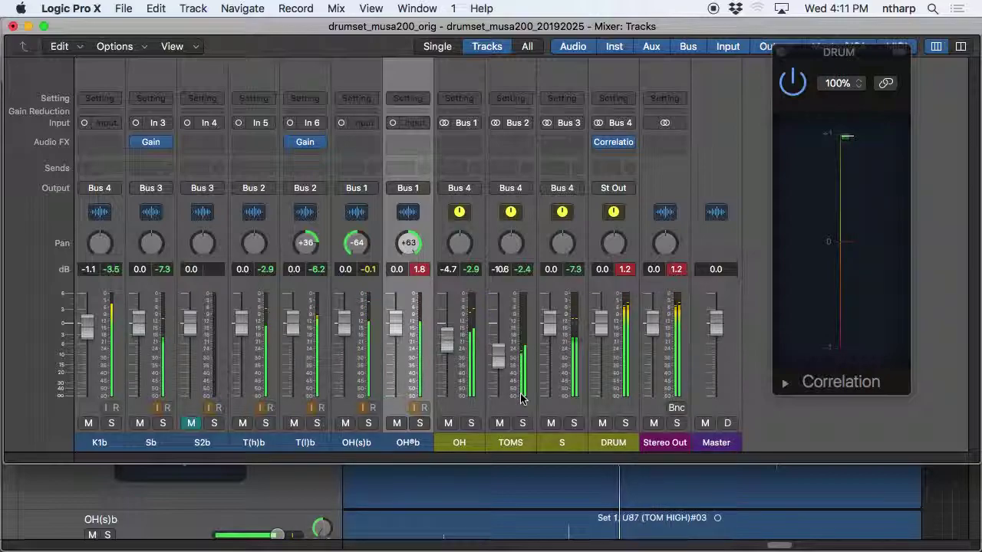
Unmute S2b and solo the two snare tracks, Sb and S2b
click(184, 423)
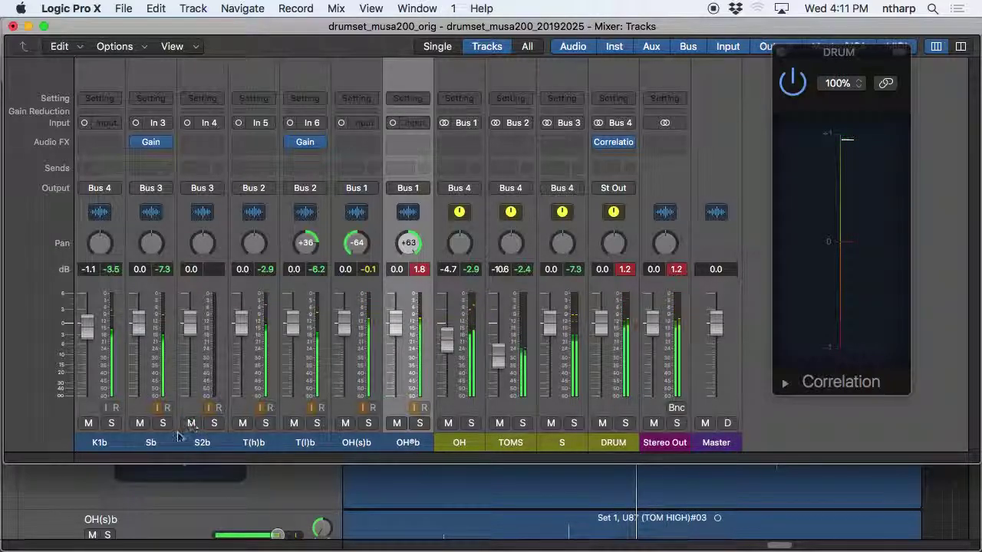
drag(161, 424, 260, 425)
click(266, 423)
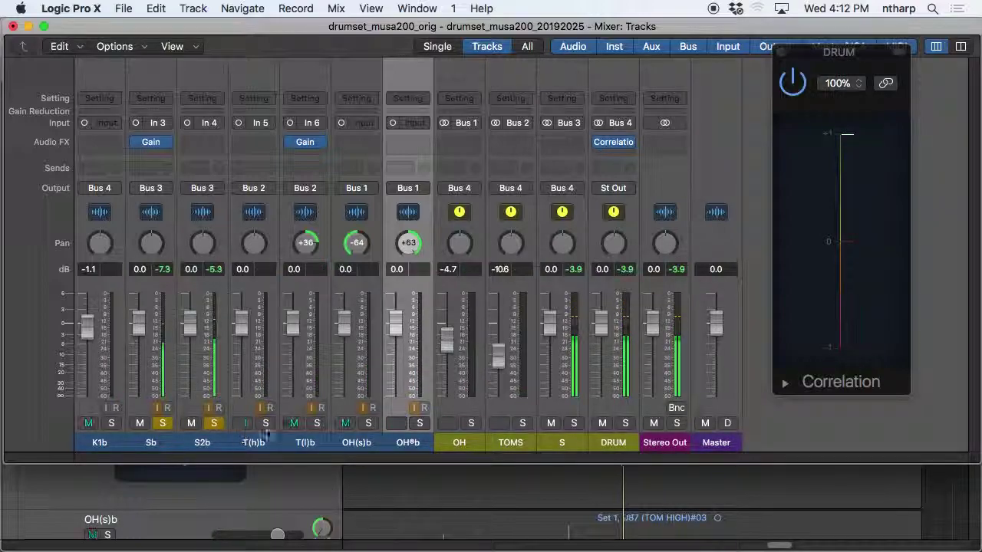
Return to the arrangement, show the full takes and set the playback cycle from about bar 269 to bar 296
key(super+w)
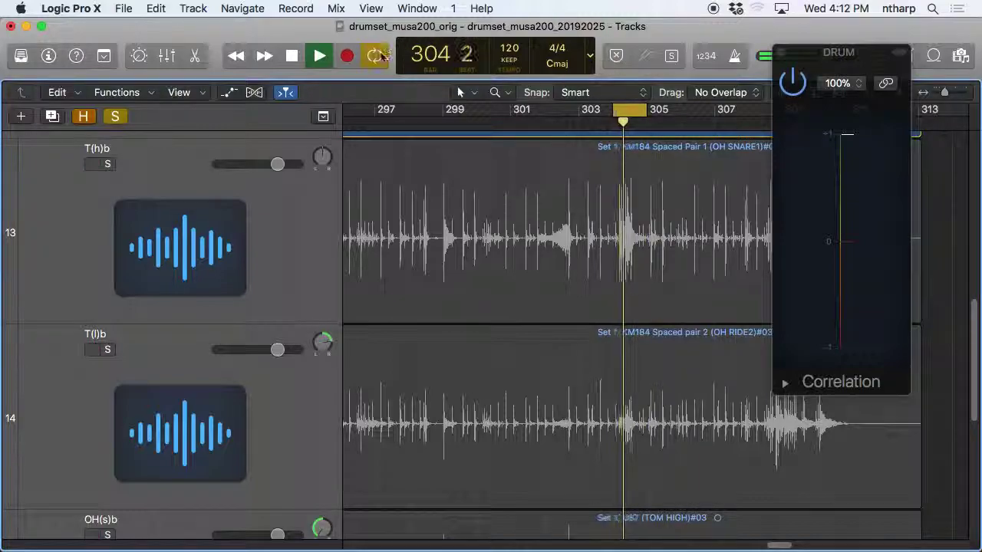
key(c)
ctrl+alt+click(957, 452)
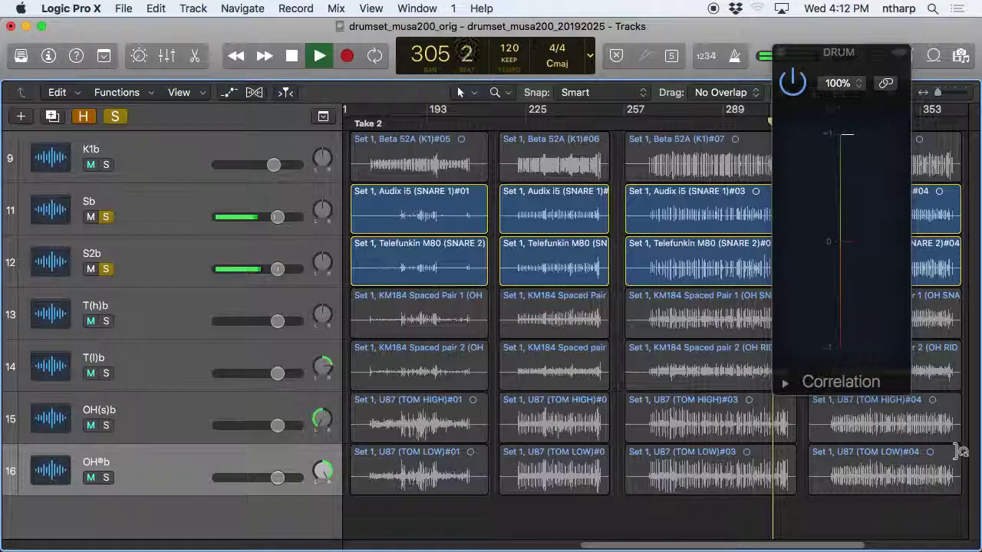
drag(664, 115, 737, 134)
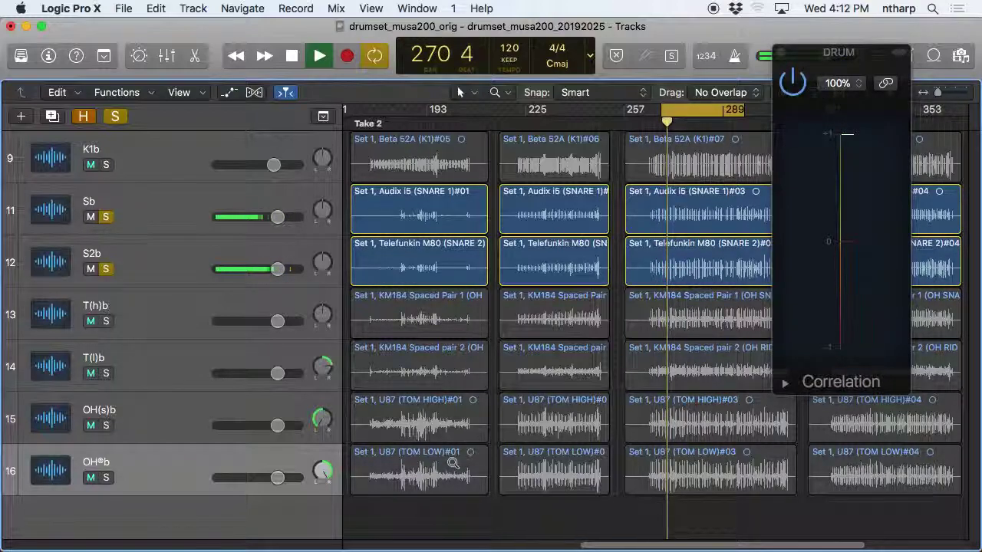
Pan Sb to -64 and S2b to +63, and check their correlation with Sb's Gain plug-in bypassed before closing the meter
key(x)
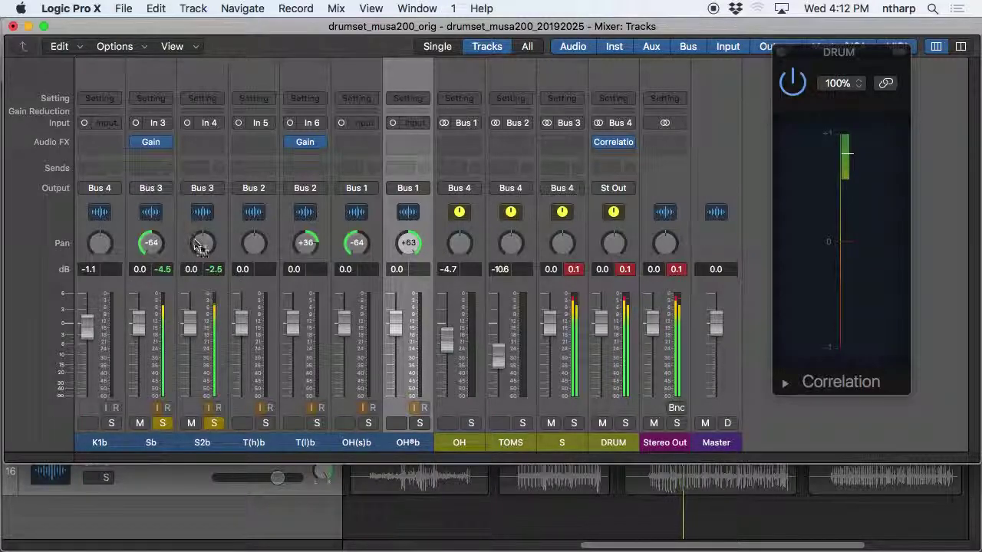
drag(203, 243, 258, 9)
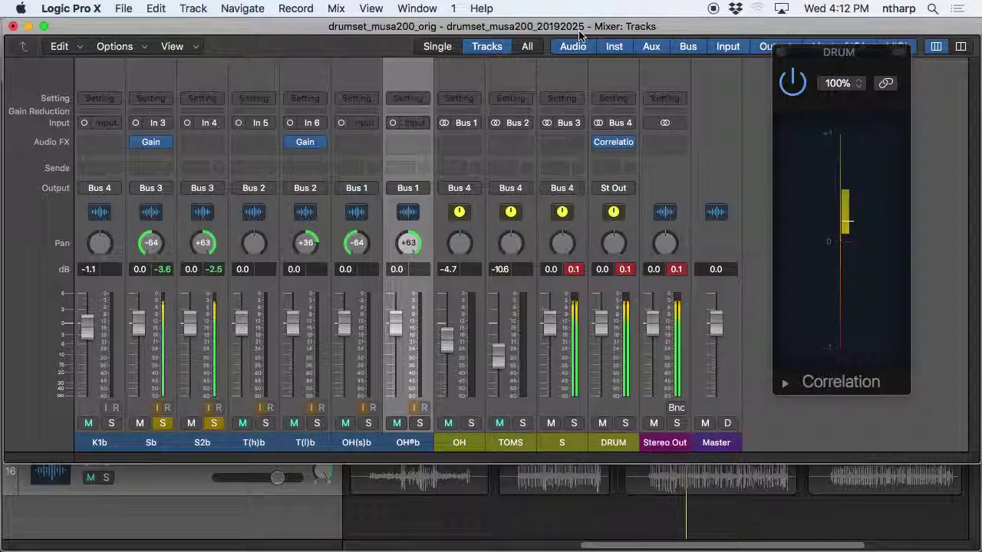
mouse_move(138, 146)
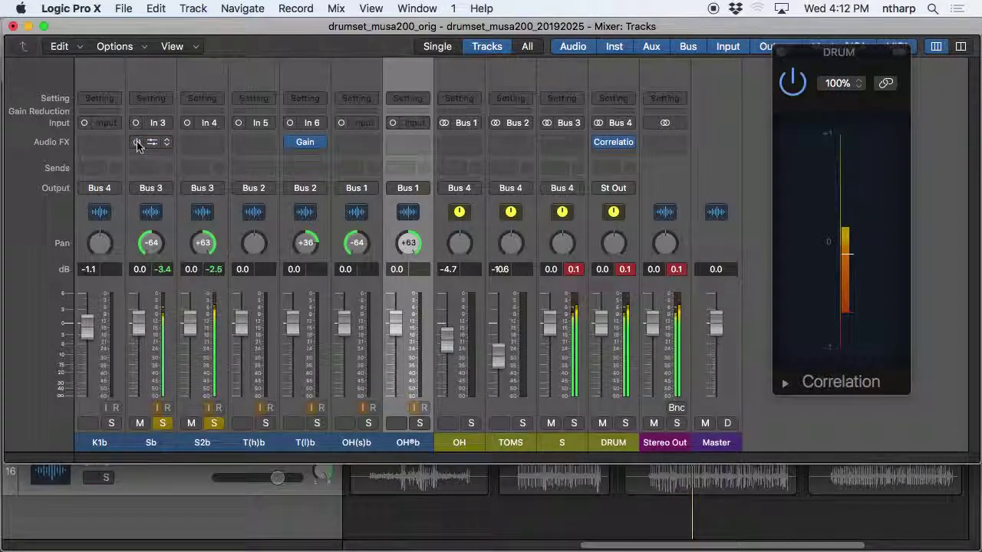
click(780, 52)
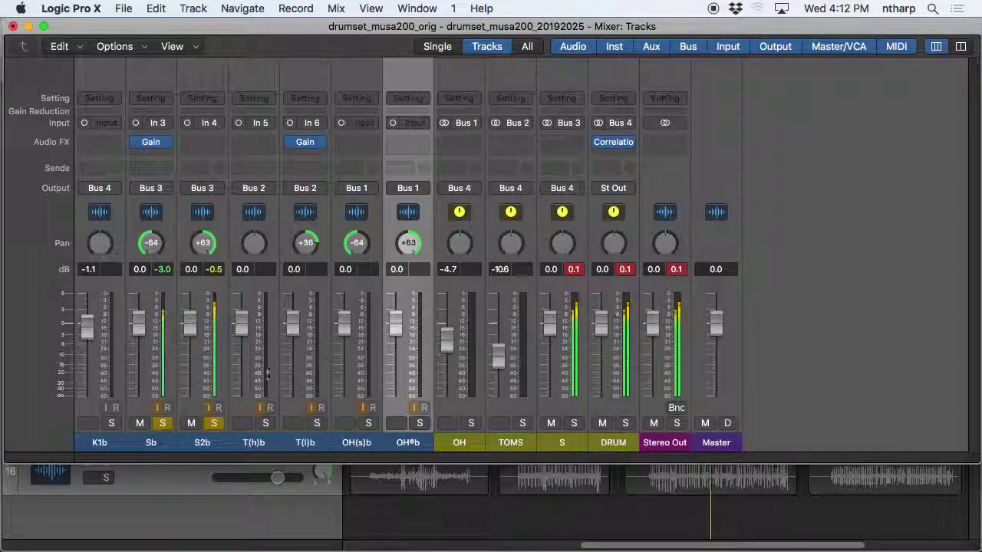
Solo K1b with the two snare tracks and lower its fader to -2.6 dB
click(112, 423)
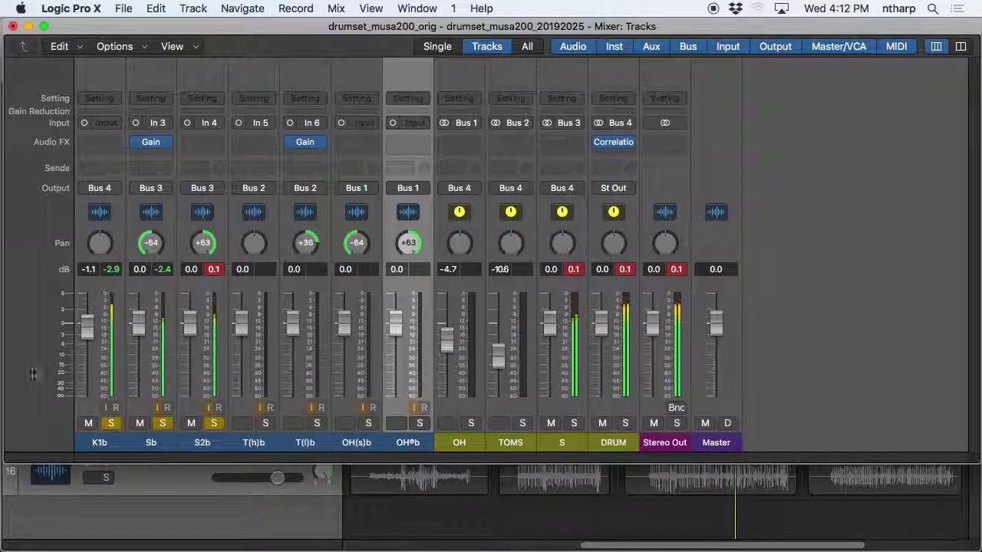
drag(86, 339, 112, 346)
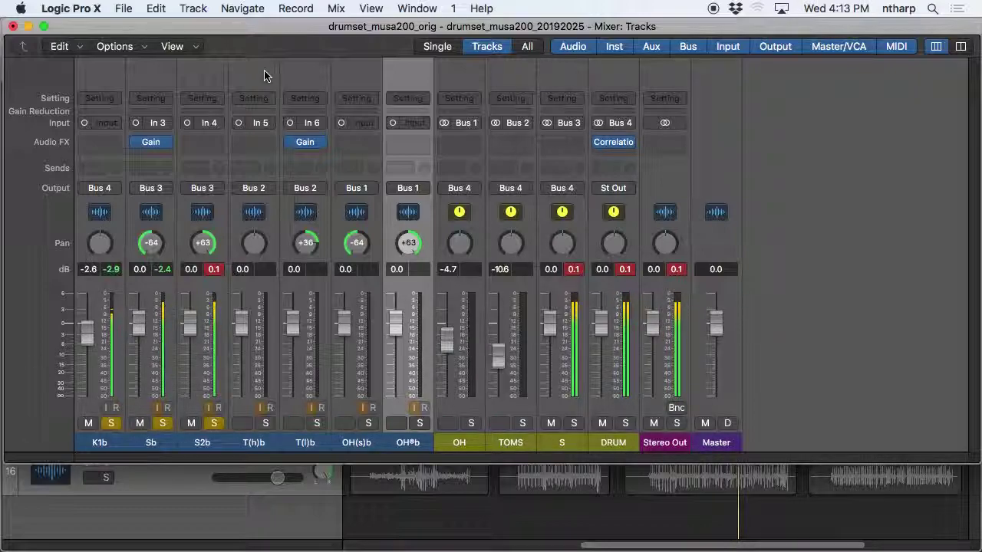
Insert the Exciter plug-in on the K1b channel
click(120, 143)
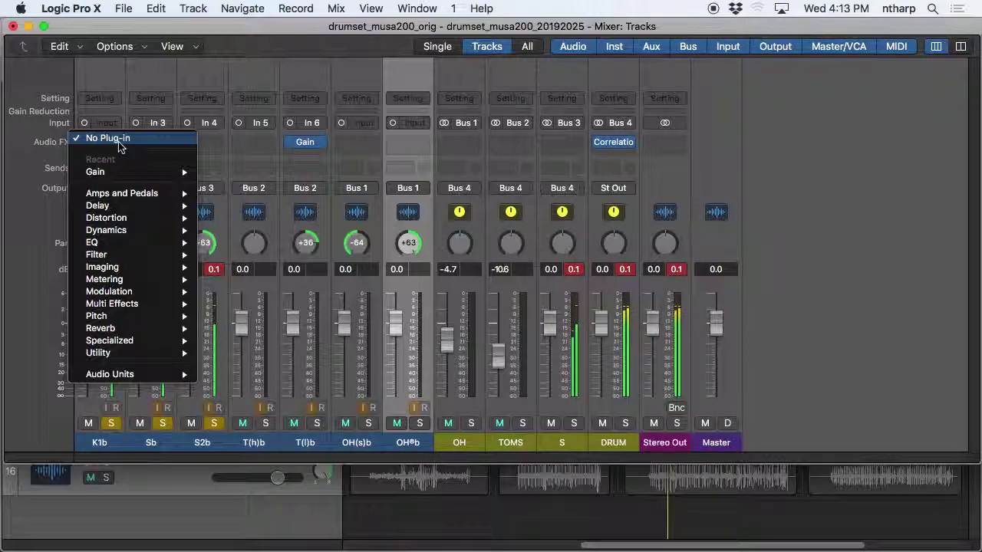
mouse_move(145, 329)
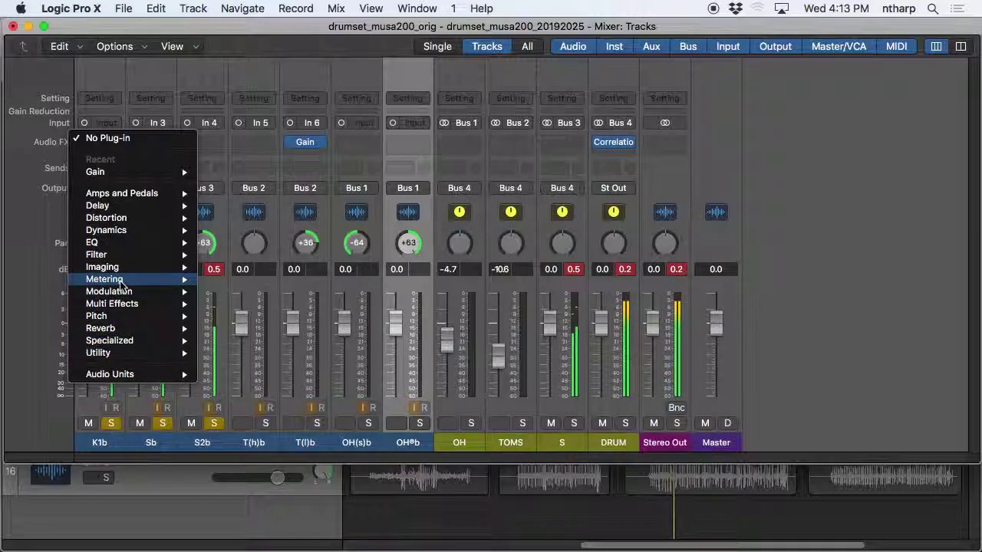
mouse_move(115, 232)
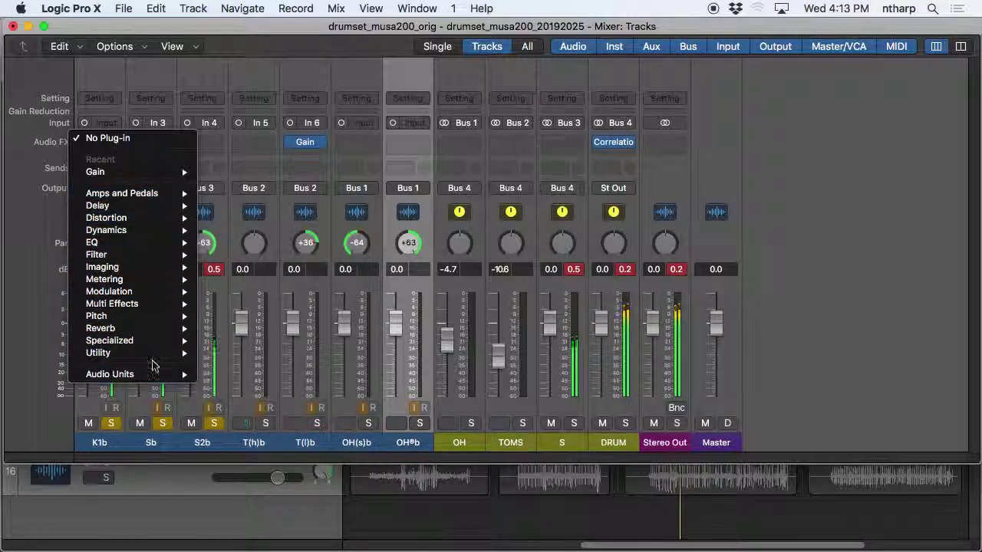
mouse_move(148, 358)
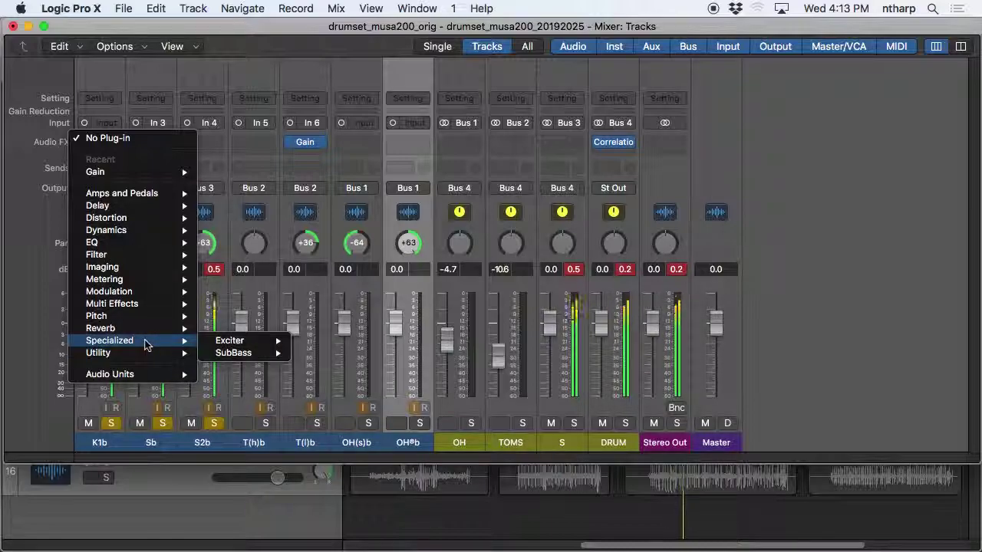
mouse_move(272, 342)
click(319, 340)
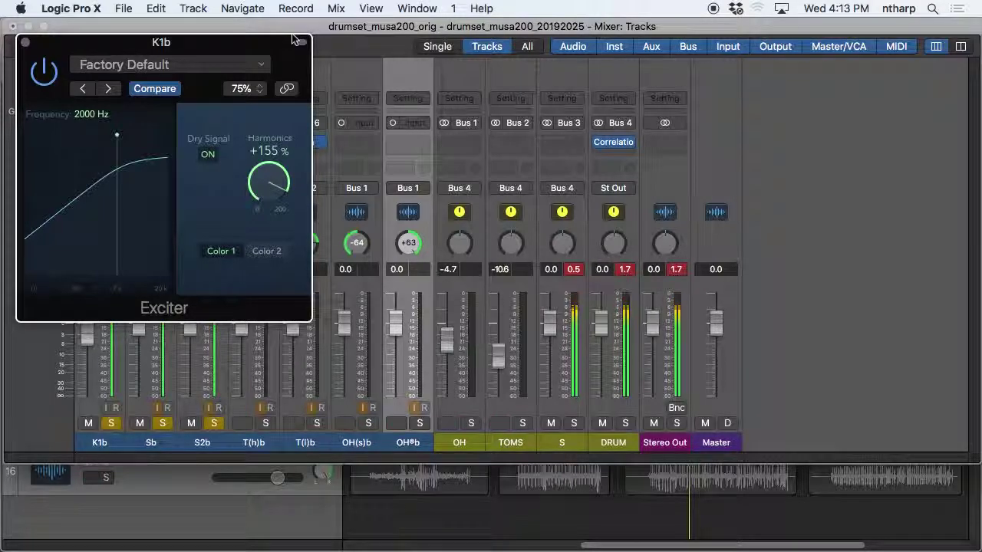
Set K1b's Exciter to a frequency of 2300 Hz and harmonics of about 30.4 %, and close the plug-in window
mouse_move(117, 138)
mouse_down()
mouse_move(83, 132)
mouse_move(118, 133)
mouse_up()
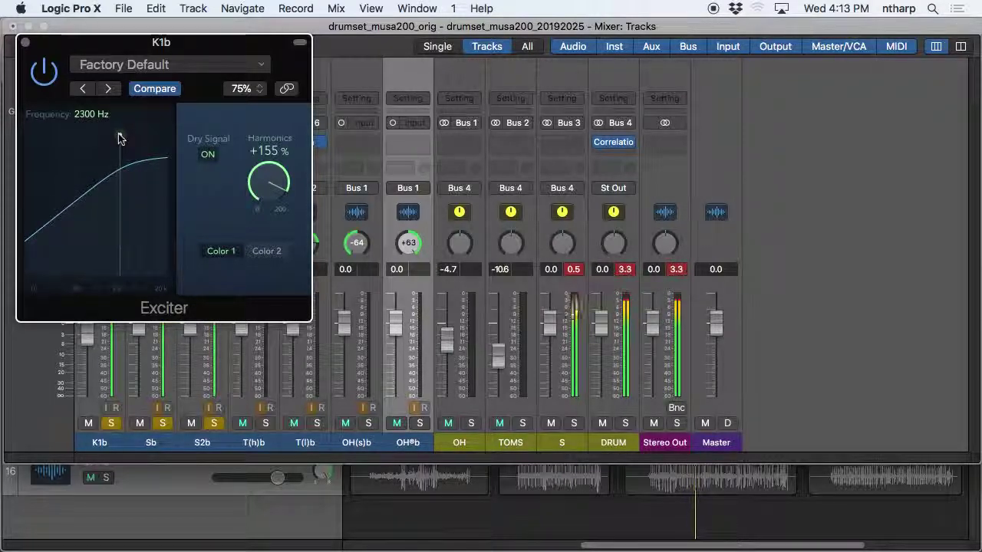
drag(268, 182, 301, 290)
drag(158, 52, 816, 150)
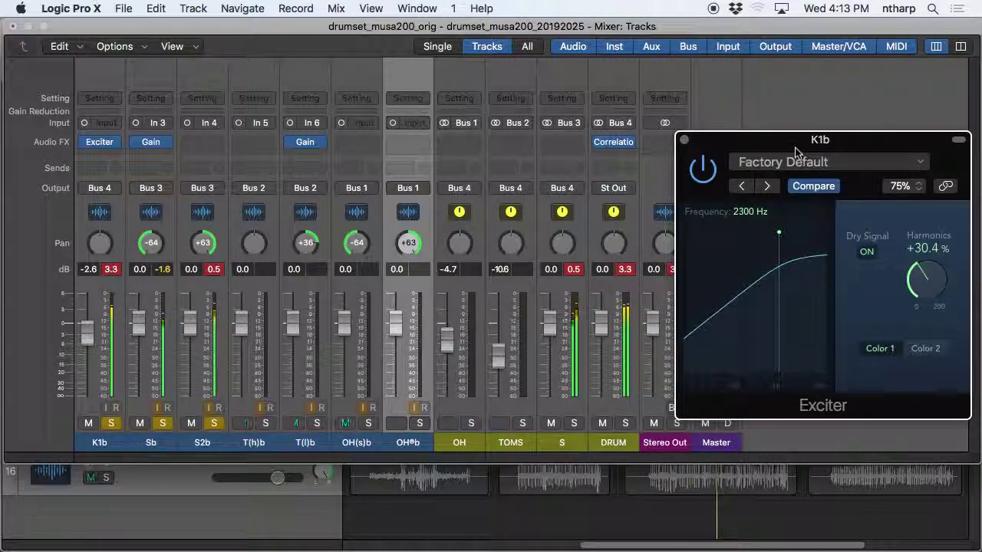
click(684, 140)
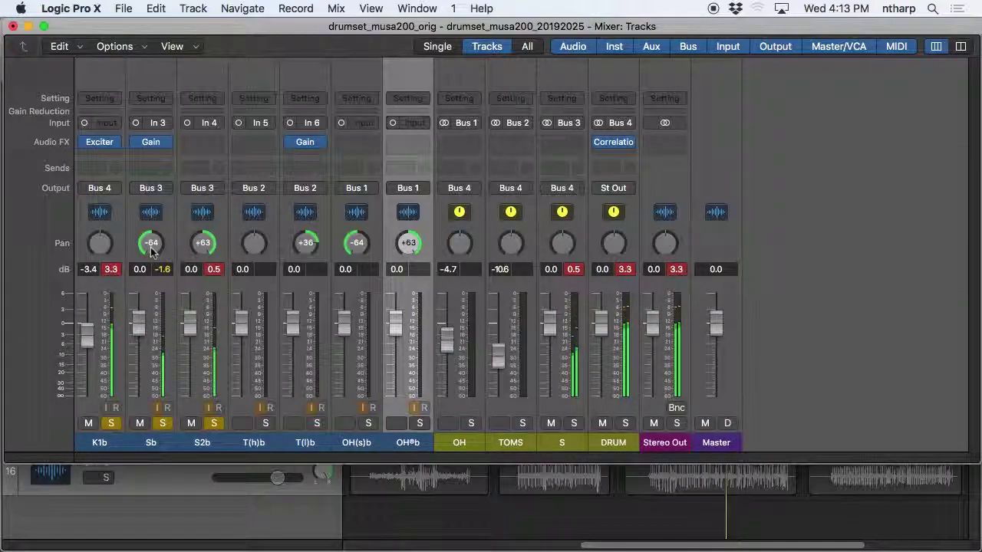
Rebalance the two snare tracks by raising Sb to 2.8 dB and lowering S2b to -3.6 dB
drag(190, 391, 189, 397)
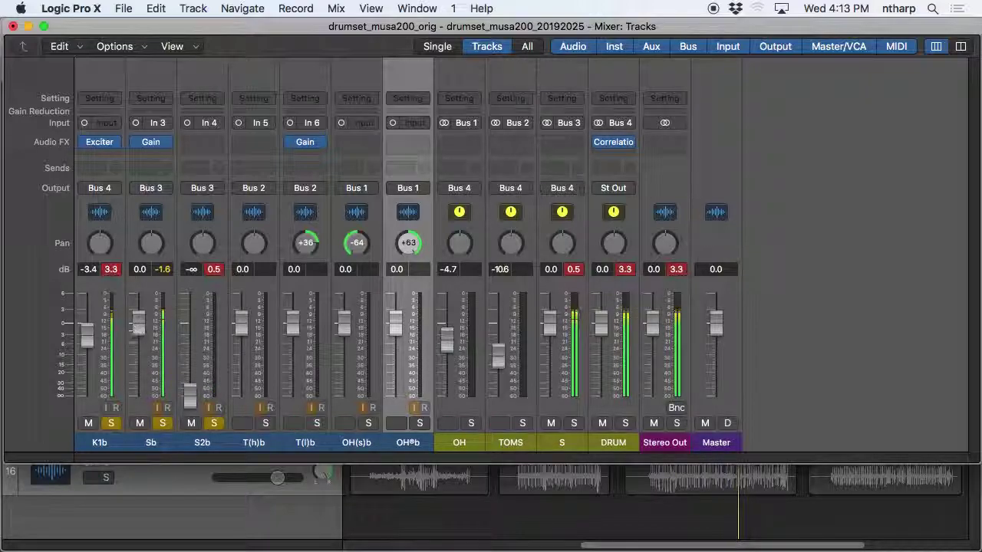
drag(138, 323, 138, 310)
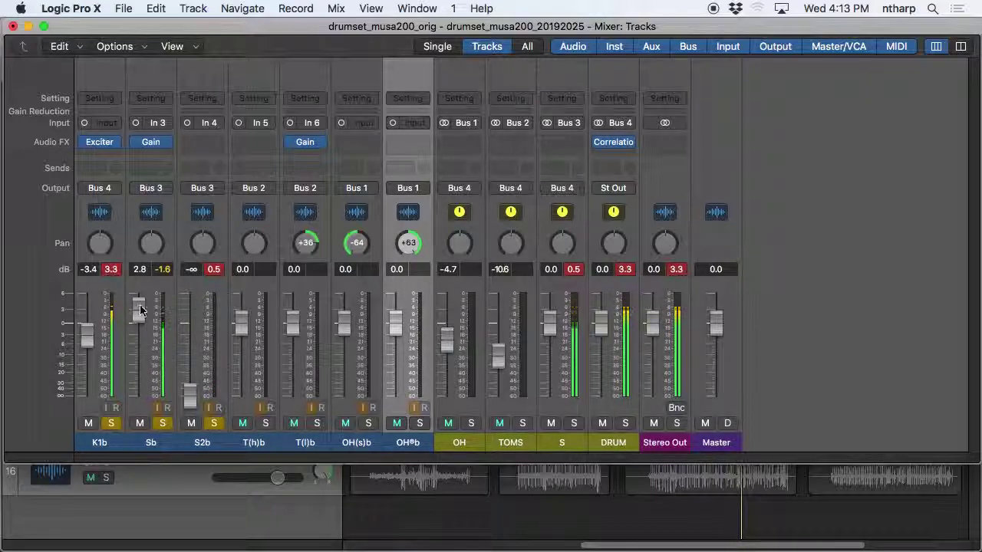
drag(190, 393, 189, 341)
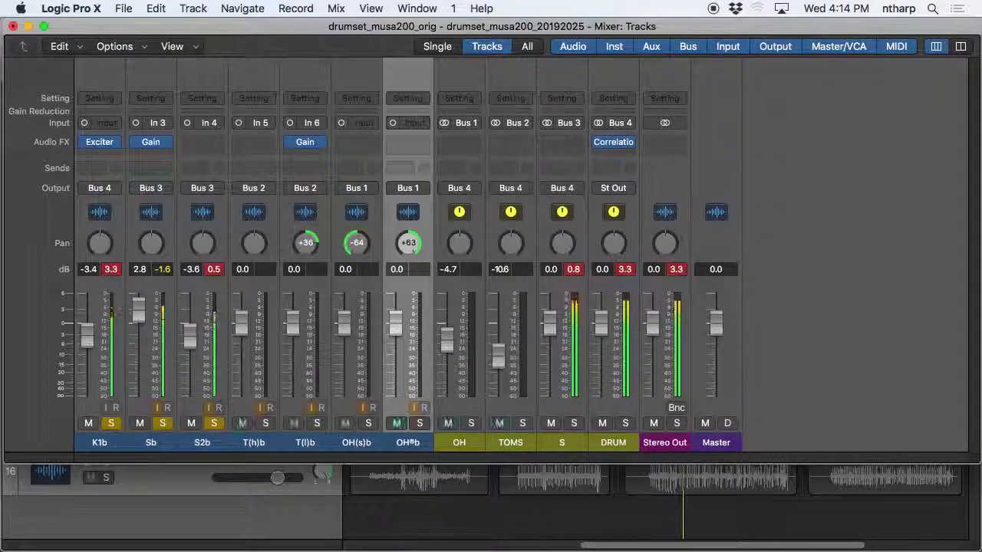
Clear the peak readings in the mixer, add the OH bus to the soloed channels and lower its fader to -11.2 dB
click(625, 270)
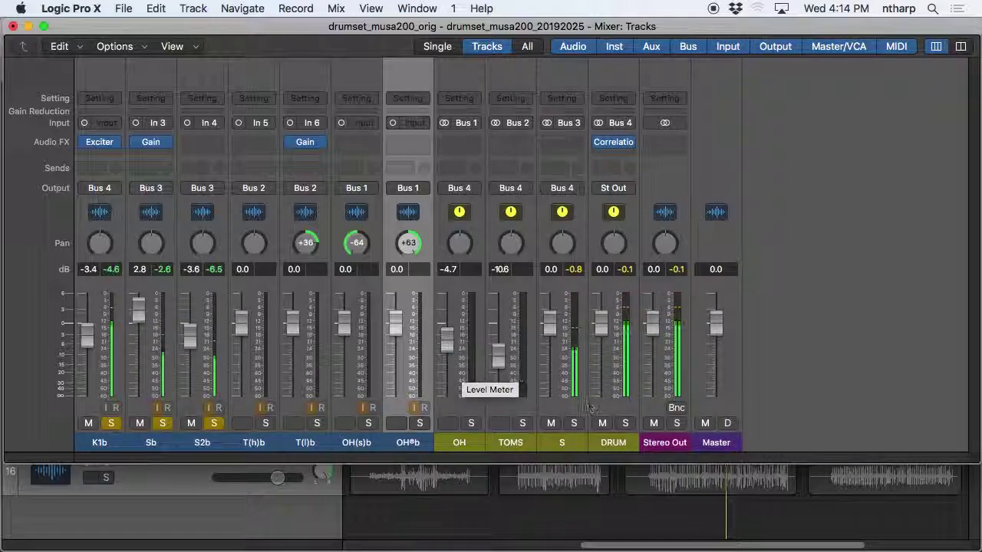
click(471, 424)
drag(446, 337, 446, 357)
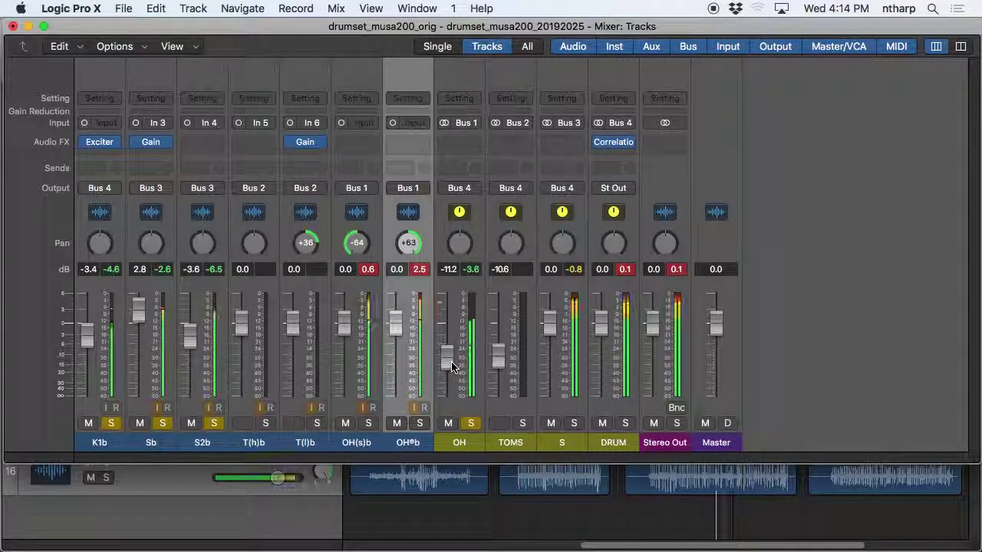
Insert a Channel EQ on the OH bus and position its window clear of the first channel
click(462, 146)
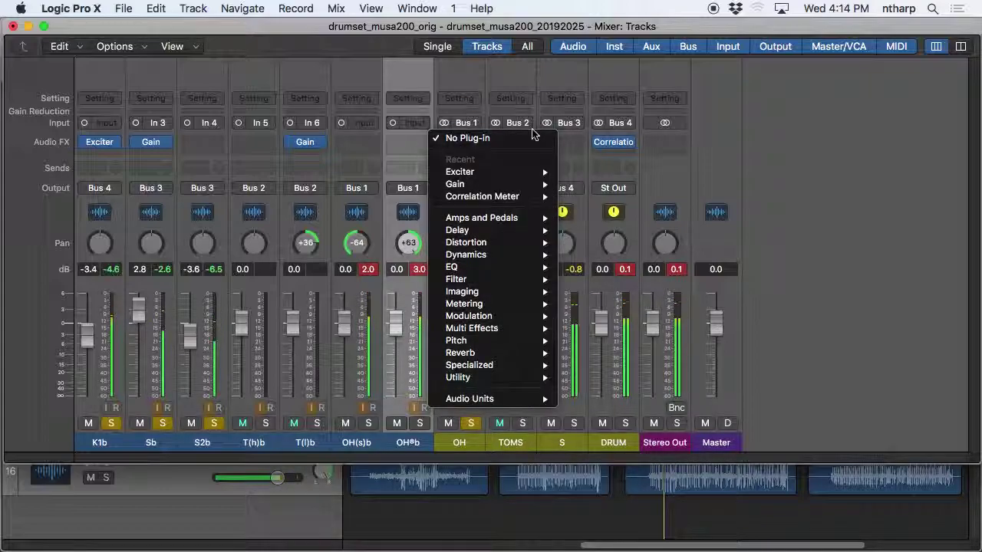
click(730, 149)
click(467, 146)
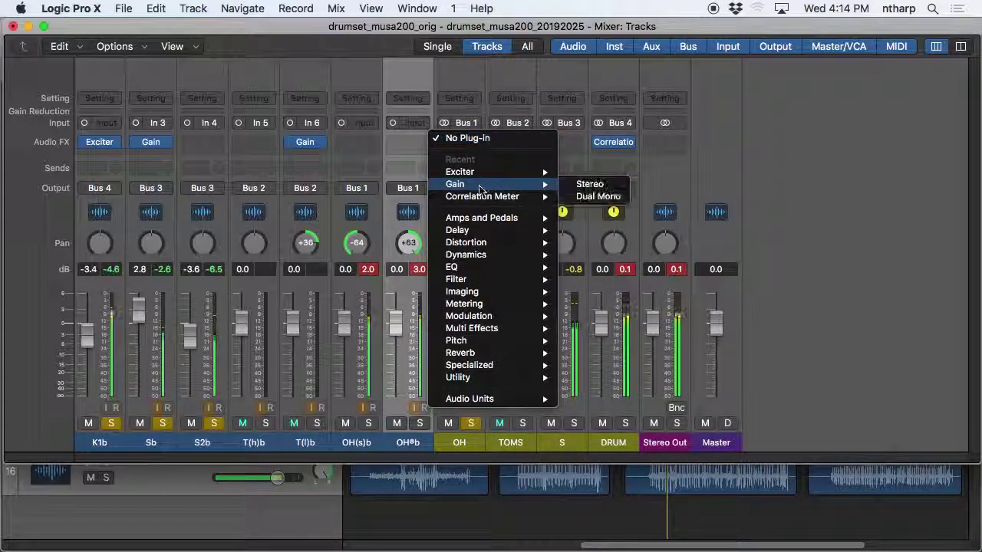
mouse_move(497, 267)
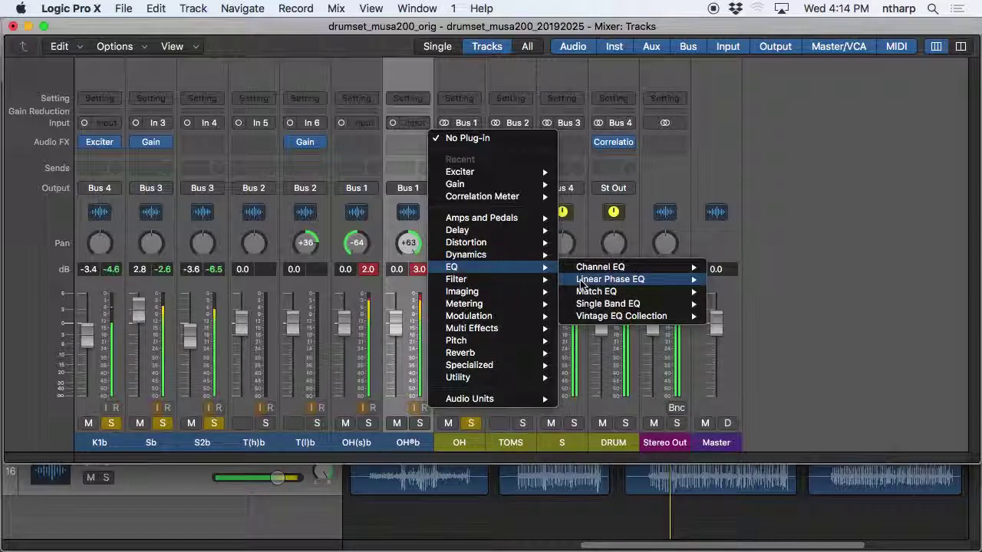
mouse_move(649, 267)
click(725, 264)
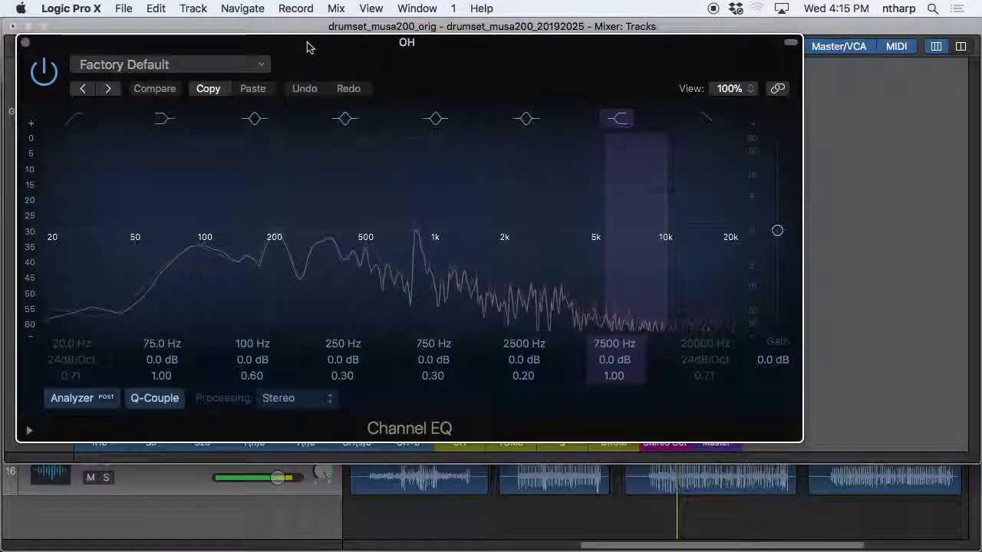
drag(306, 44, 429, 29)
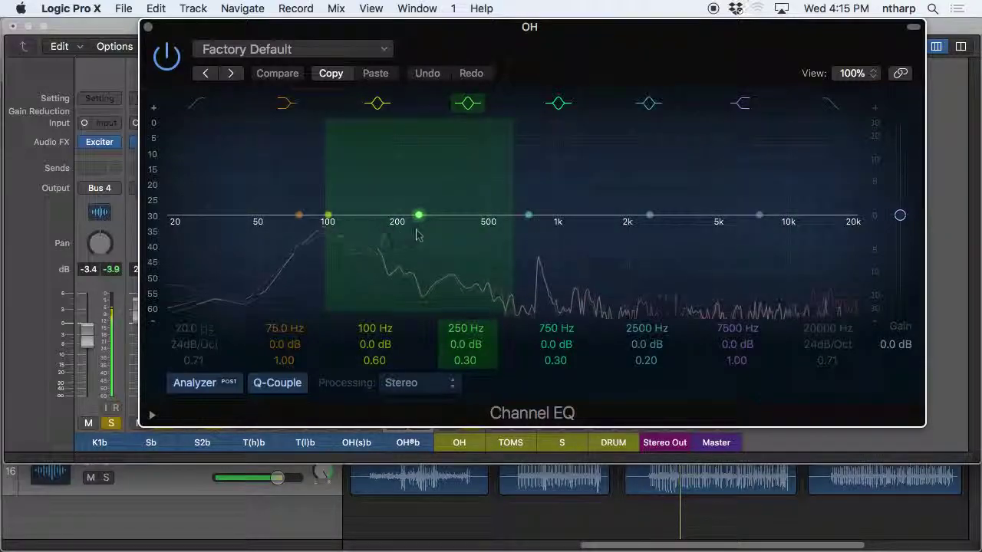
Enable the low cut on the OH Channel EQ at about 255 Hz with an 18 dB/Oct slope, and close the EQ
click(208, 201)
drag(220, 216, 720, 253)
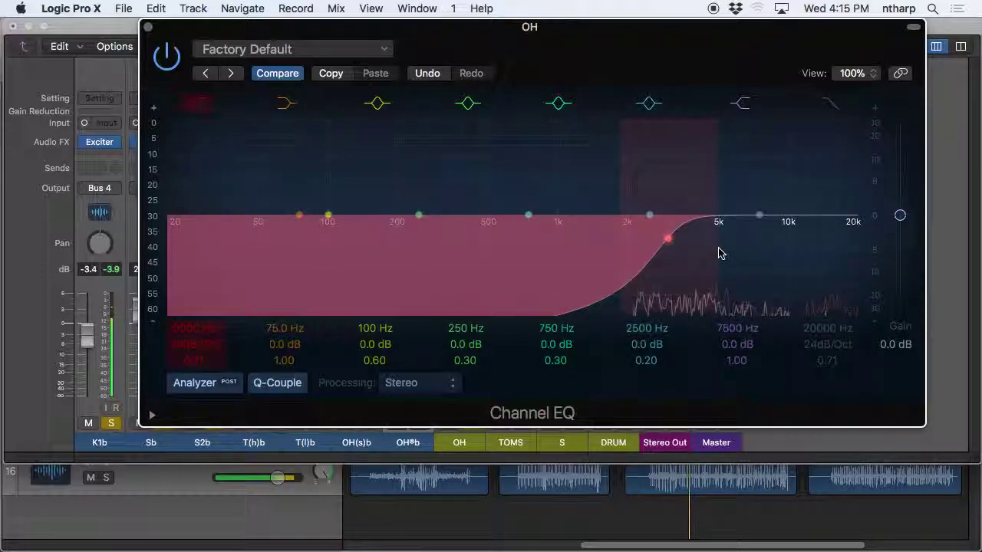
drag(719, 253, 477, 290)
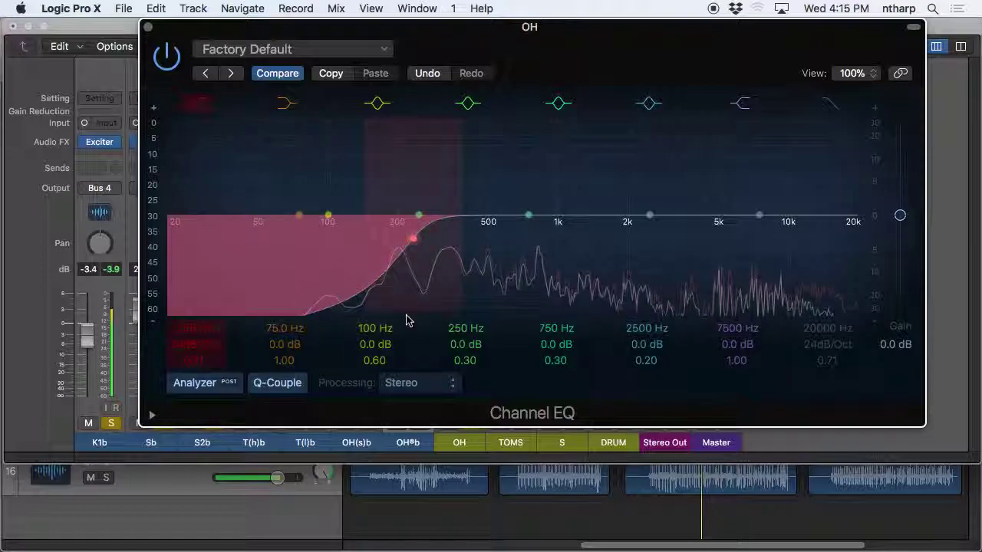
scroll(192, 349, up, 2)
scroll(193, 350, down, 3)
scroll(188, 341, up, 1)
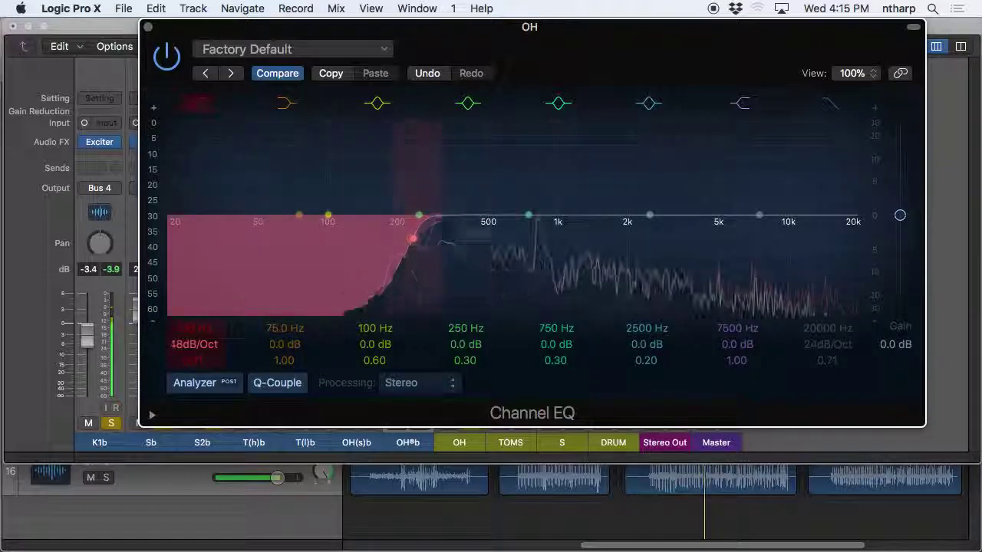
scroll(192, 345, down, 3)
scroll(191, 344, up, 1)
scroll(192, 344, up, 1)
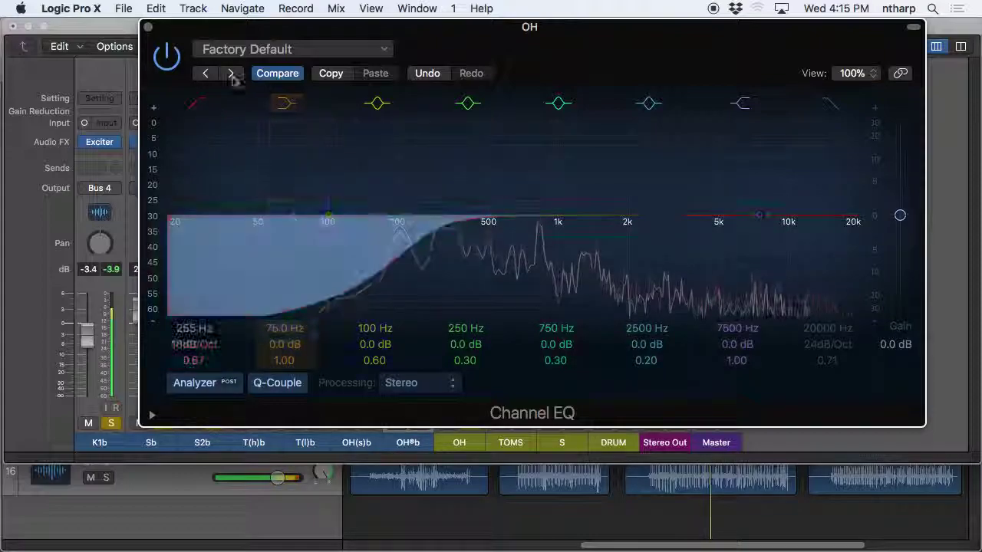
click(148, 27)
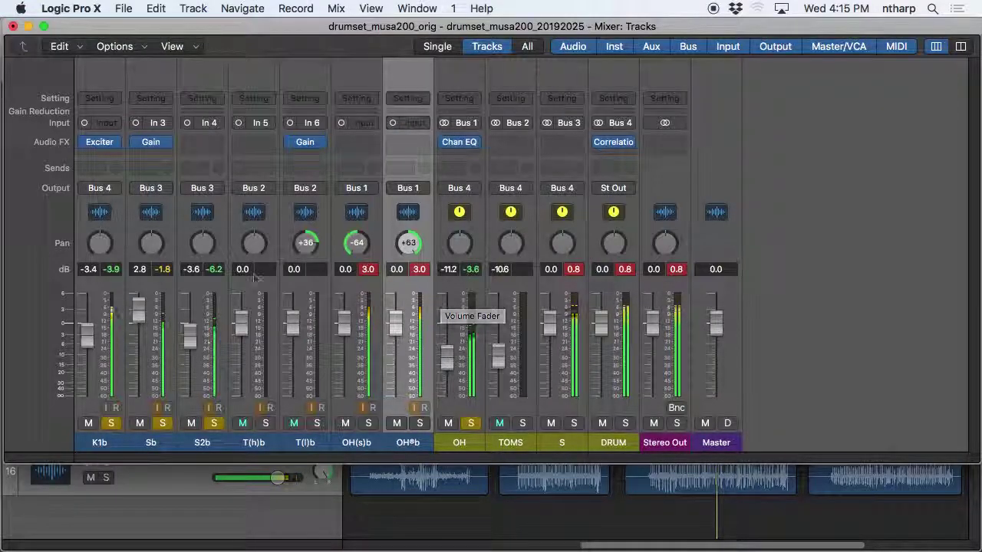
click(564, 168)
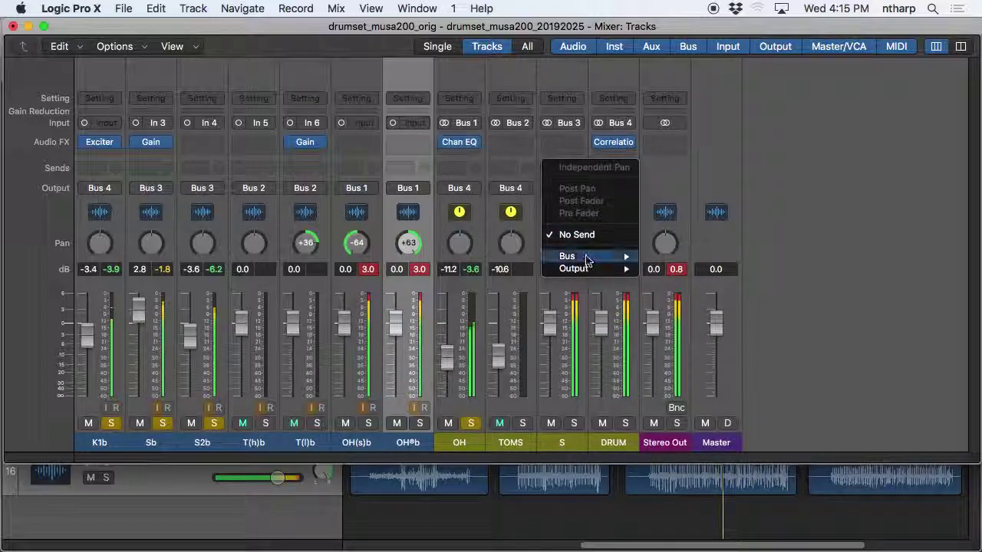
mouse_move(584, 256)
key(Escape)
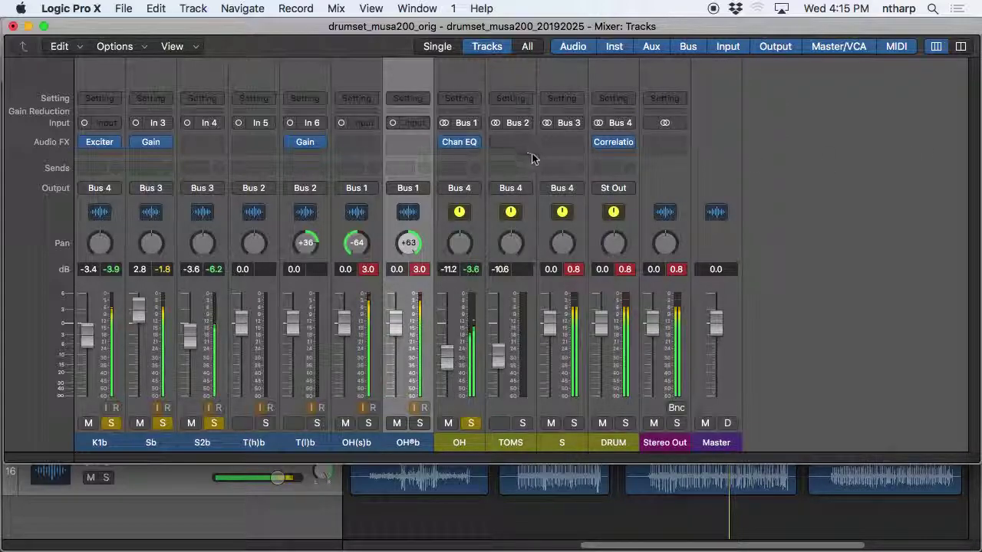
Add a send to Bus 5 on the S snare bus
click(560, 171)
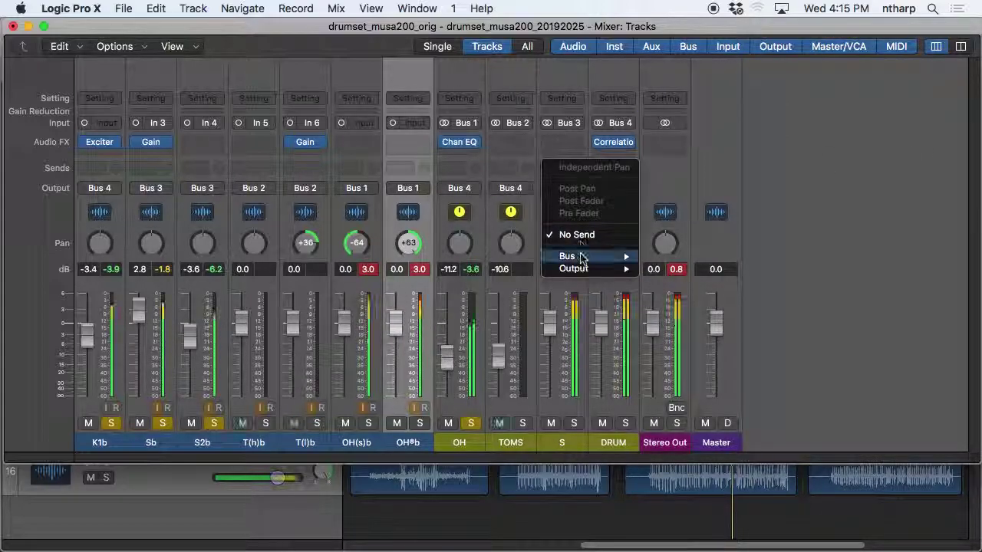
mouse_move(581, 256)
click(700, 108)
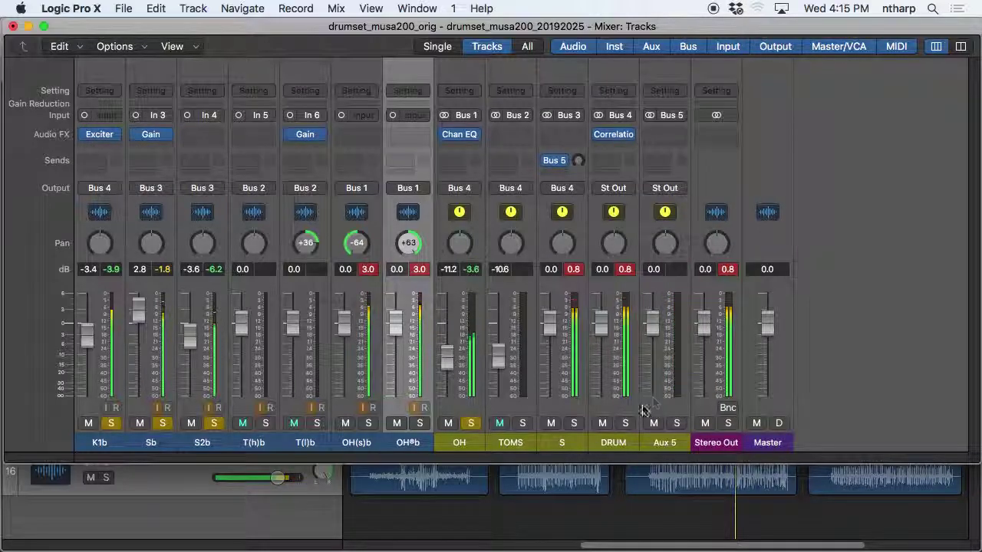
Rename the Aux 5 channel as VERB and set the S bus's Bus 5 send level to 0.0 dB
double_click(667, 445)
text(VERB)
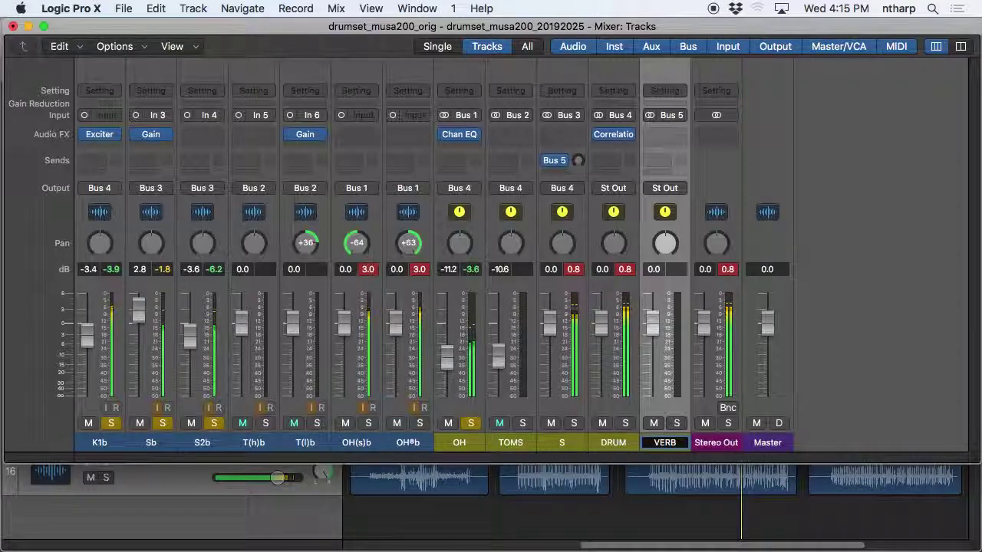
key(Return)
alt+click(579, 161)
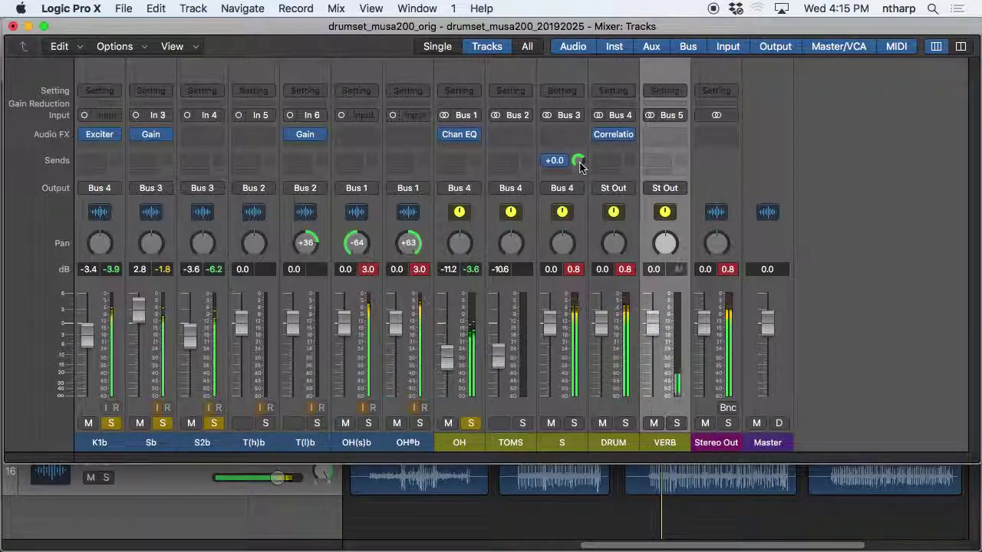
Insert the Space Designer reverb on the VERB aux and move its window clear of the first channels
click(675, 135)
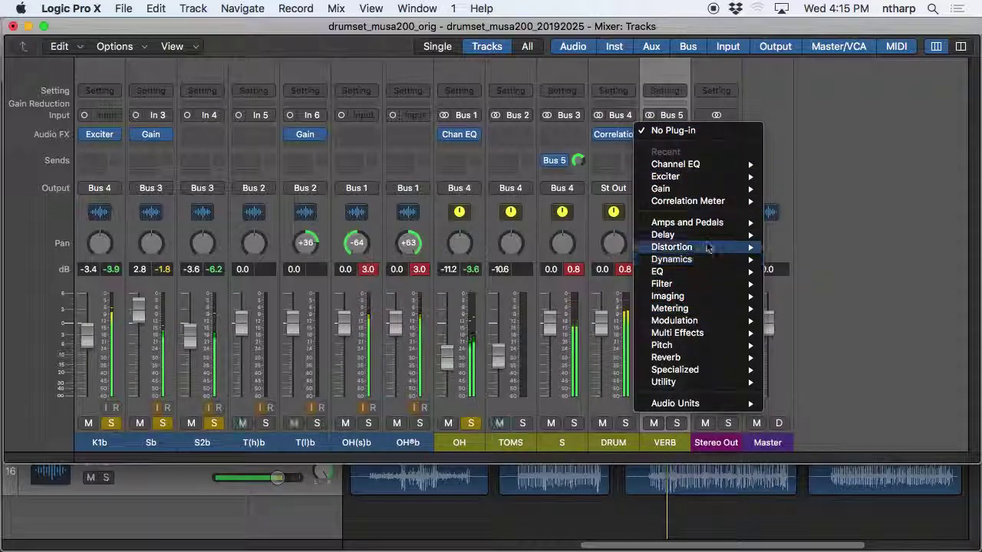
mouse_move(756, 357)
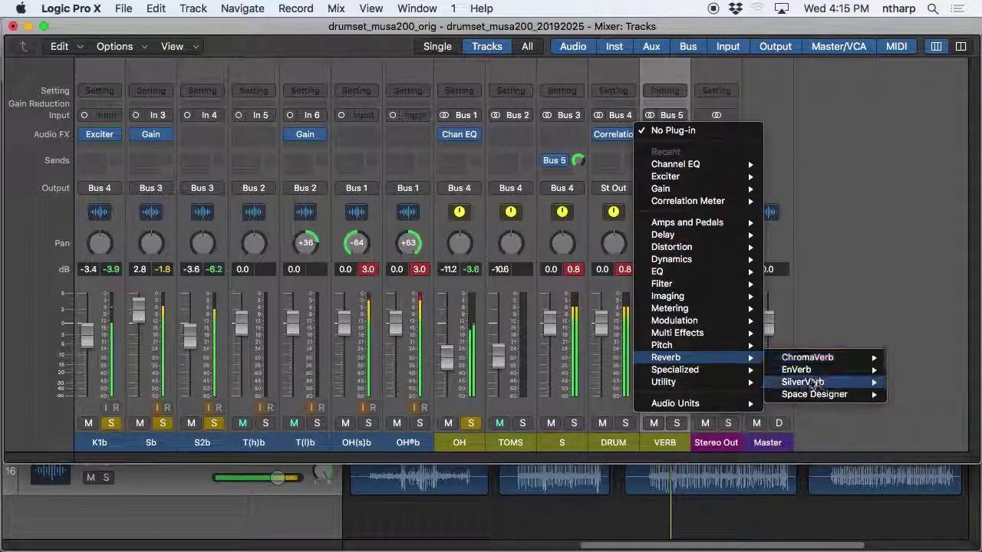
click(917, 394)
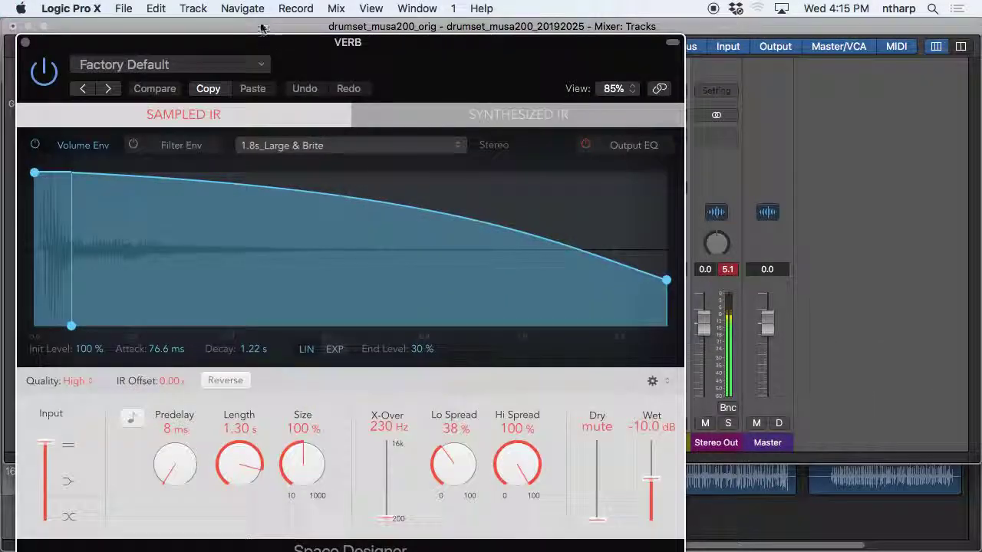
drag(278, 40, 457, 15)
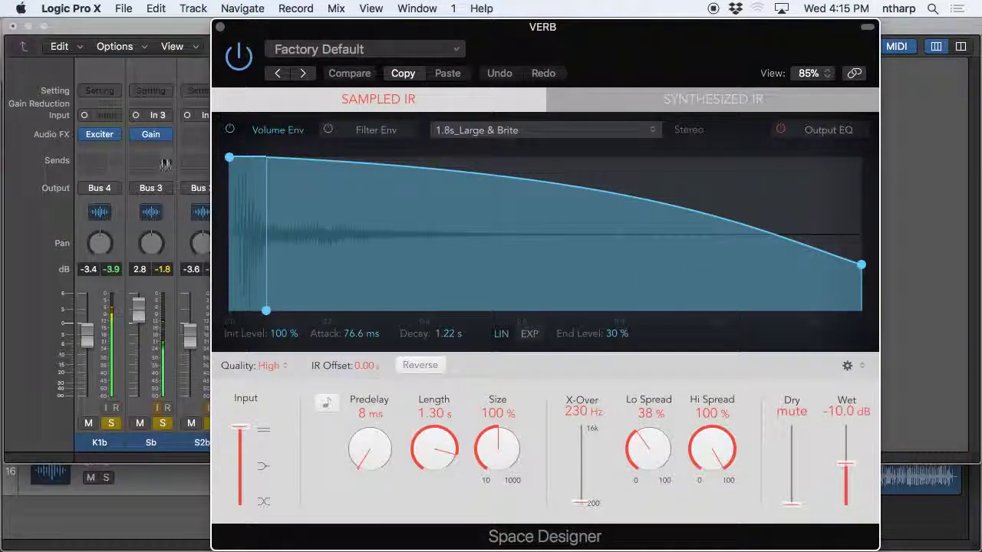
Load the 0.7s Drum Plate preset from the small-space plate reverbs into Space Designer on the VERB aux
drag(256, 33, 288, 34)
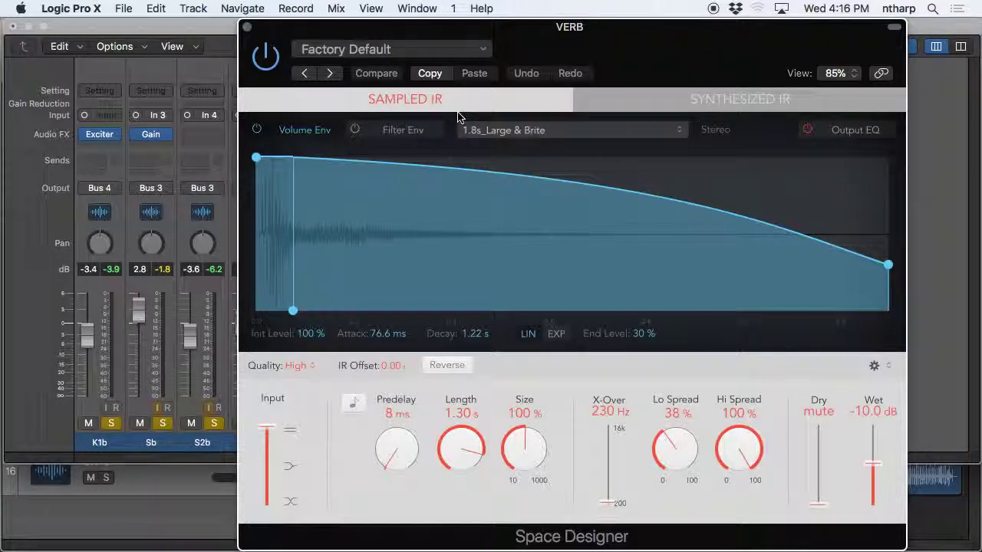
click(461, 52)
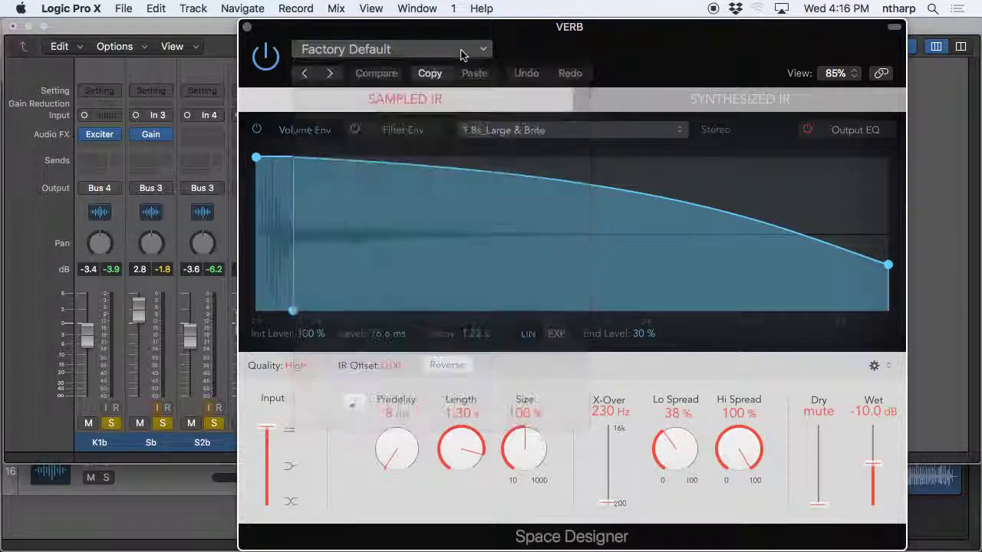
mouse_move(428, 354)
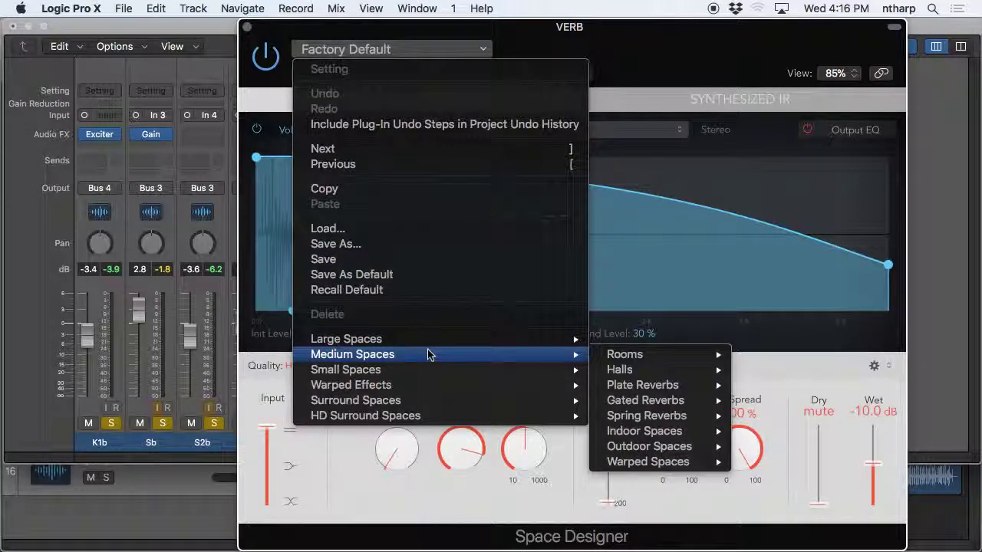
mouse_move(664, 388)
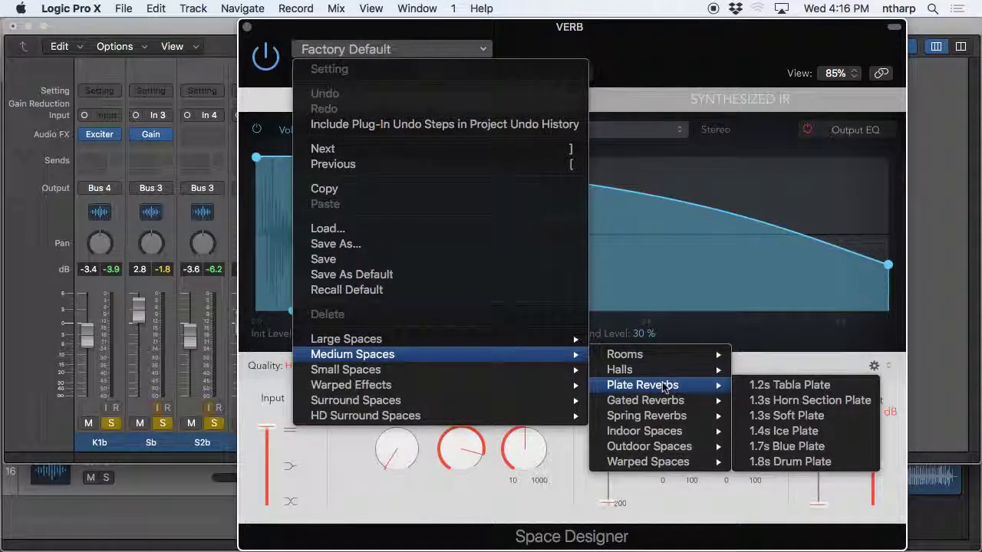
mouse_move(513, 342)
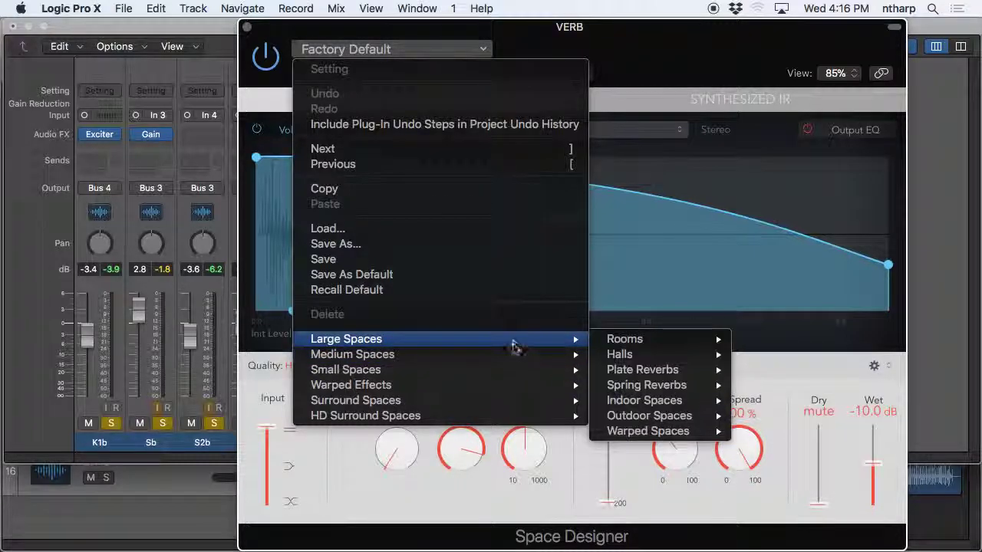
mouse_move(514, 373)
mouse_move(694, 400)
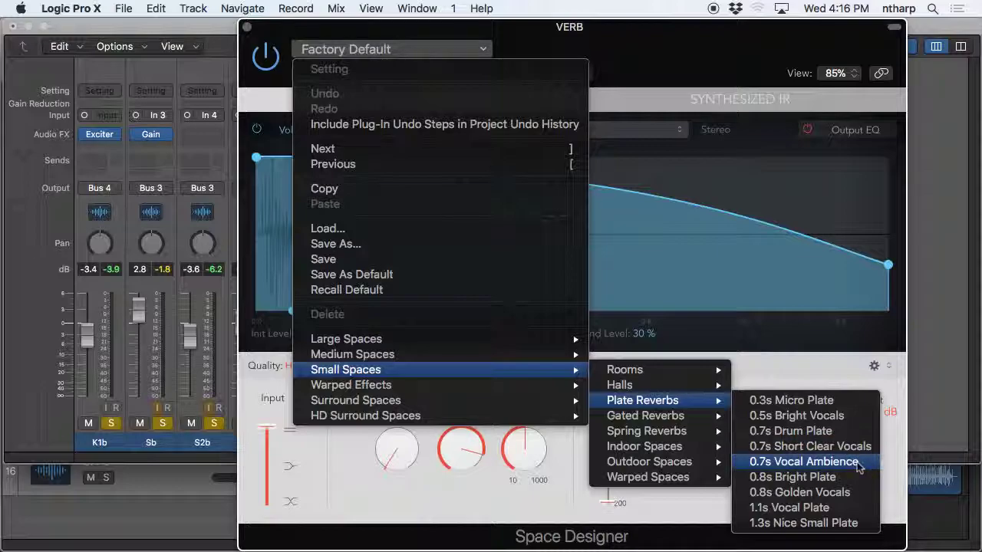
click(833, 431)
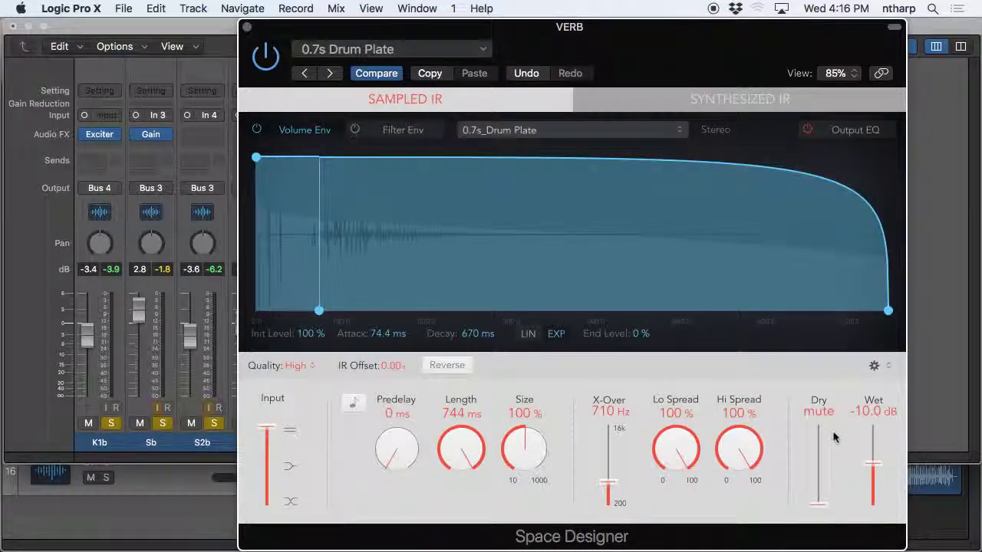
Set the Drum Plate reverb's size to 130% and its length to 968 ms
drag(631, 31, 589, 30)
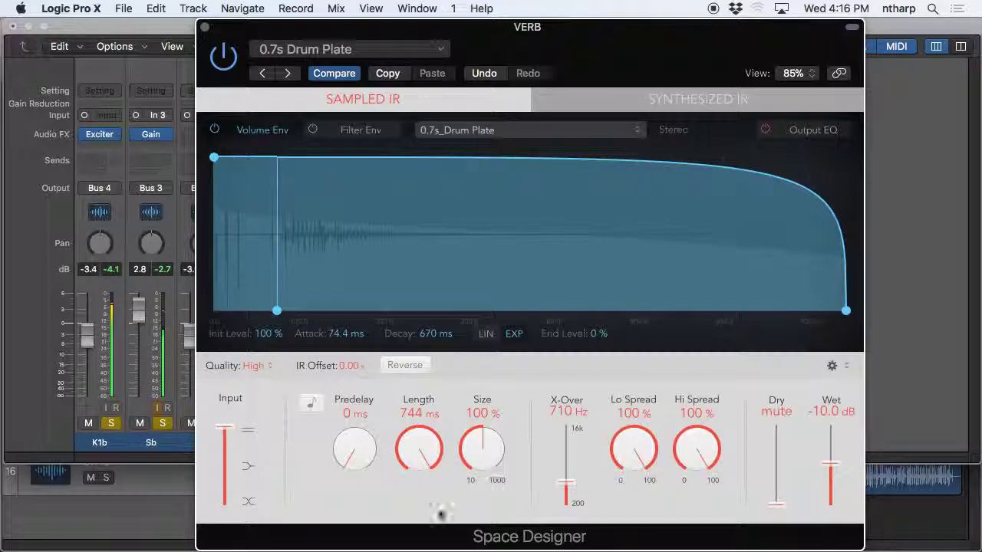
drag(471, 454, 470, 422)
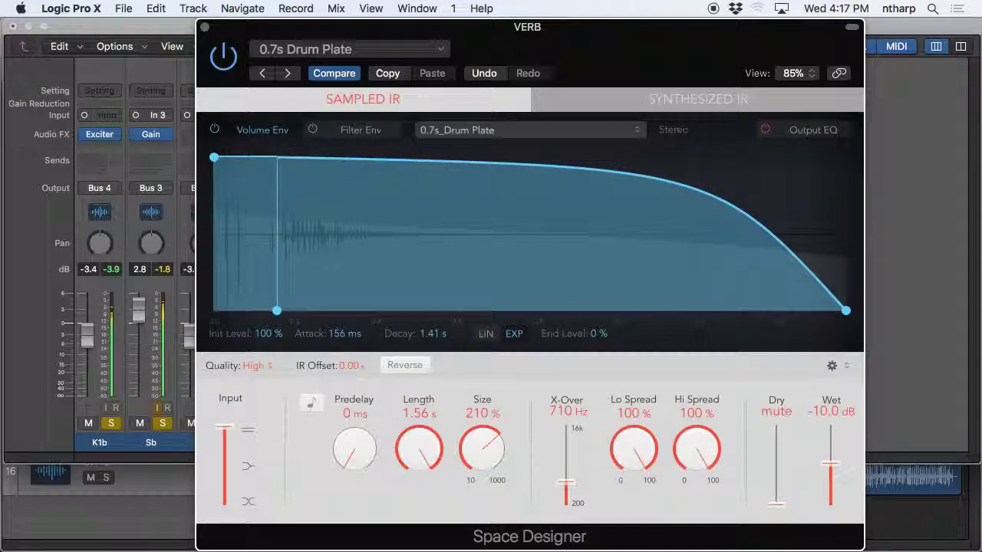
mouse_move(482, 450)
mouse_down()
mouse_move(485, 474)
mouse_move(479, 454)
mouse_up()
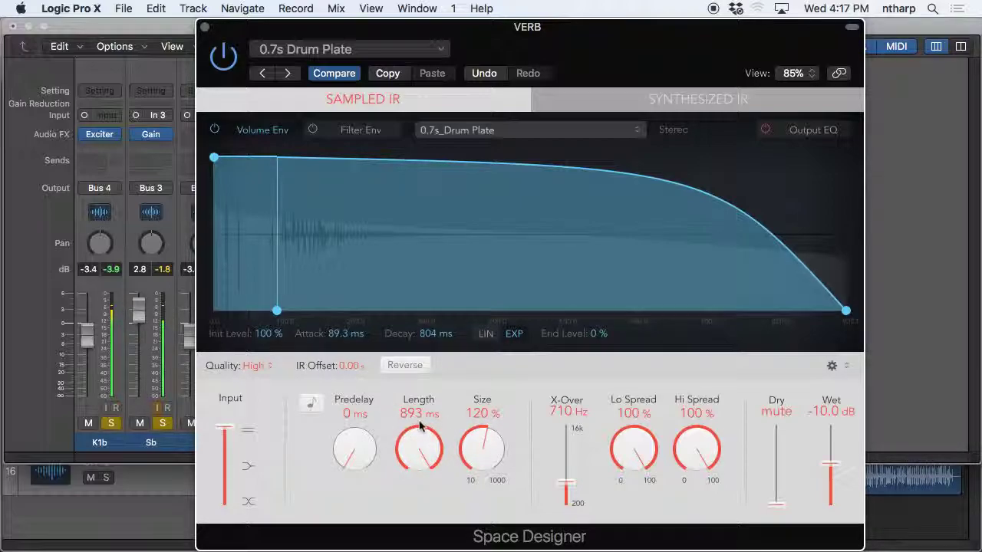
drag(476, 443, 478, 436)
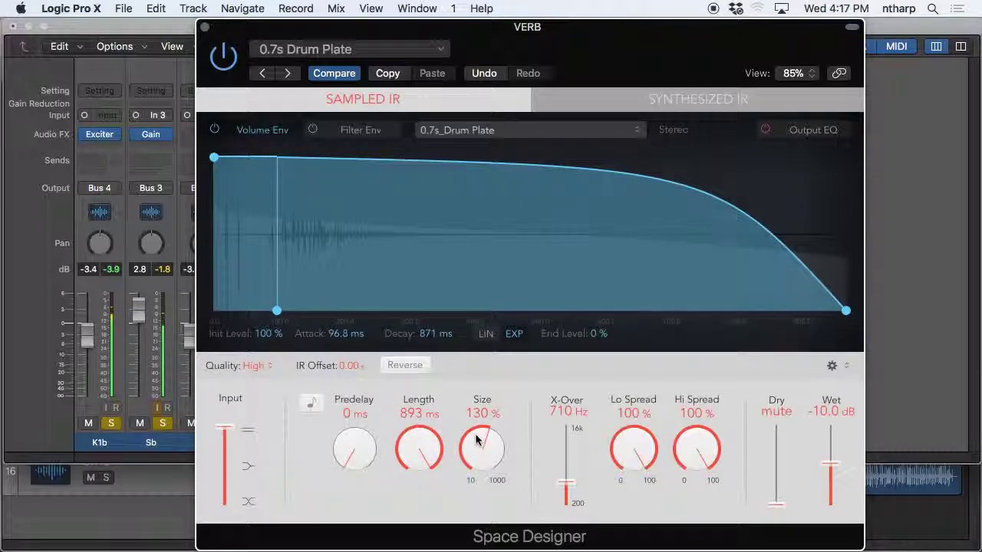
click(637, 135)
click(626, 135)
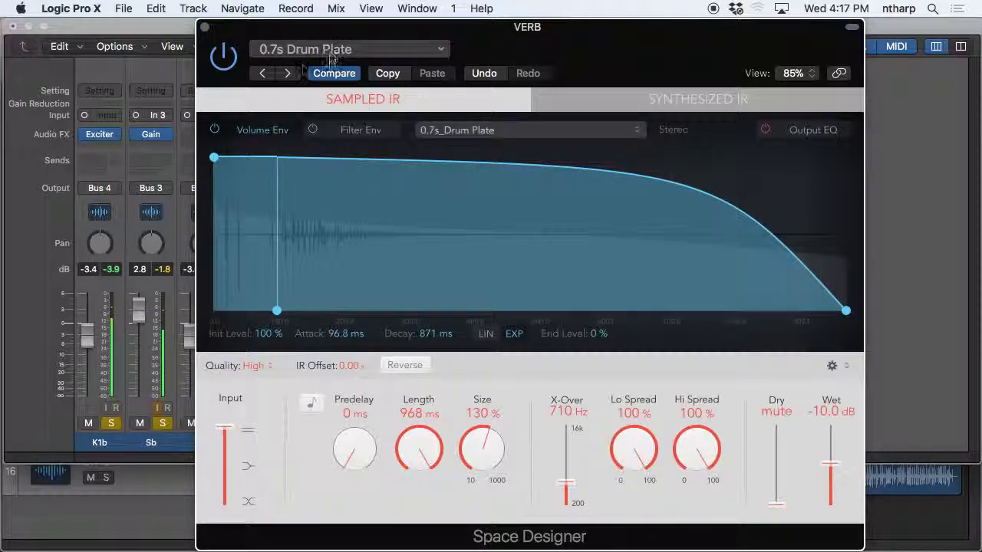
Switch Space Designer to the 0.7s Short Clear Vocals preset and close its window
click(288, 74)
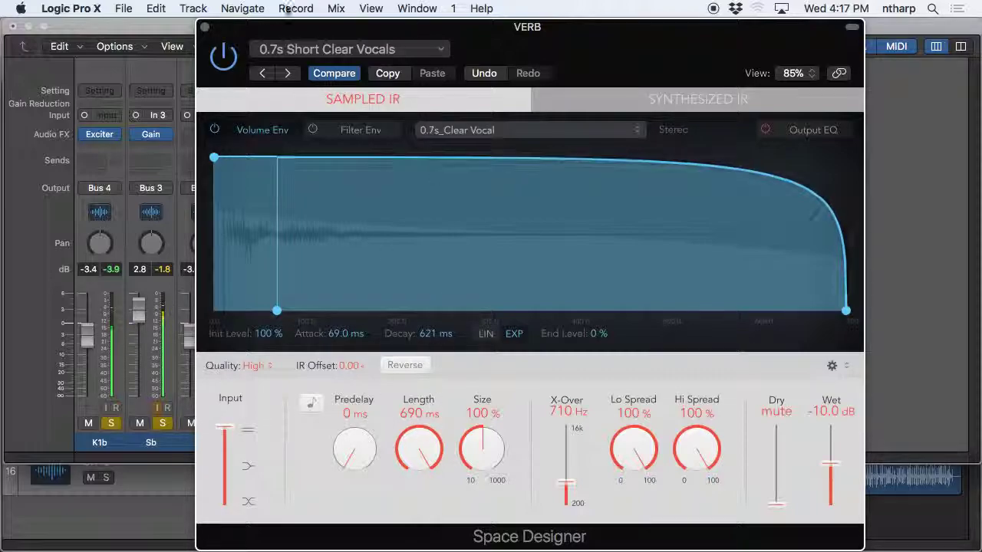
click(204, 26)
Set the VERB channel fader to about -10.4 dB while the drums play
drag(650, 325, 652, 355)
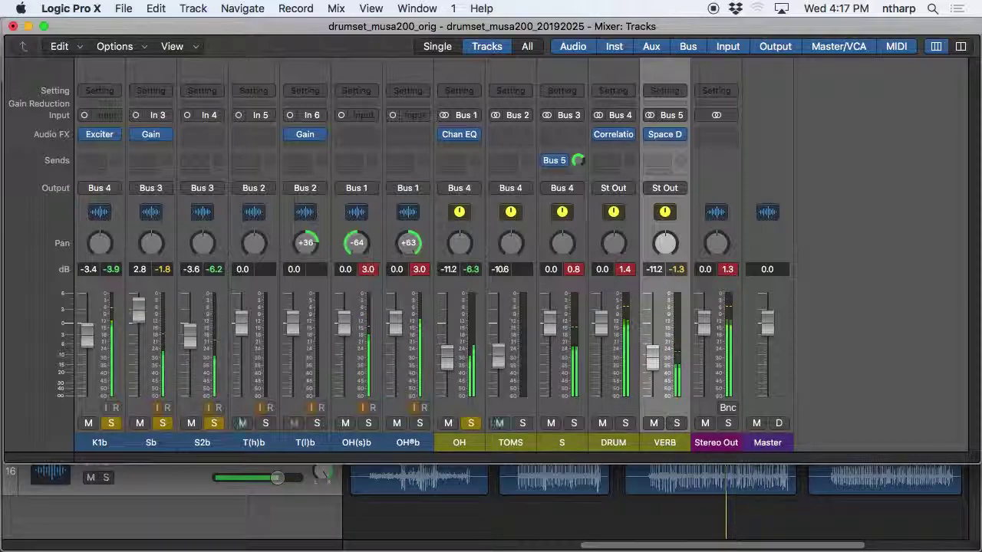
drag(658, 371, 652, 368)
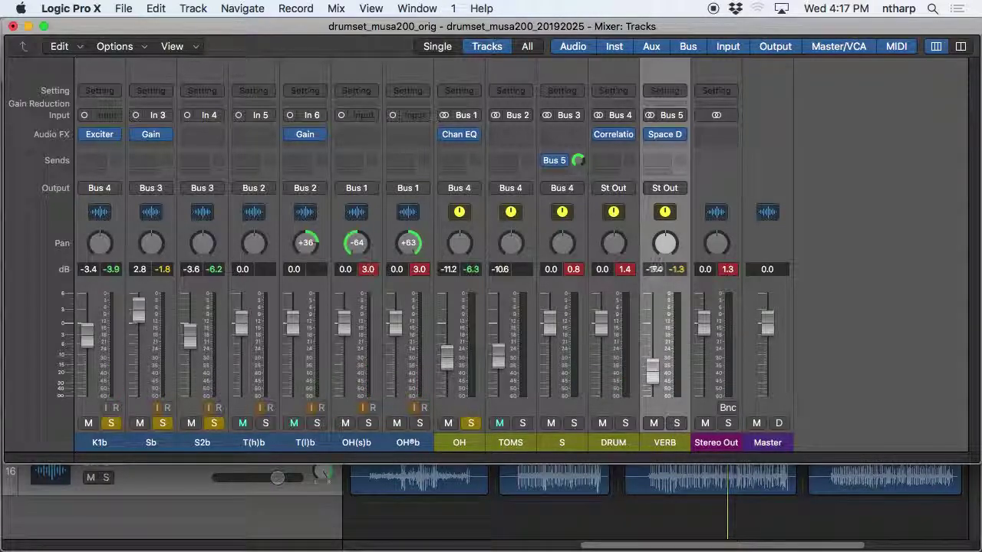
mouse_move(652, 370)
mouse_down()
mouse_move(653, 357)
mouse_move(668, 362)
mouse_up()
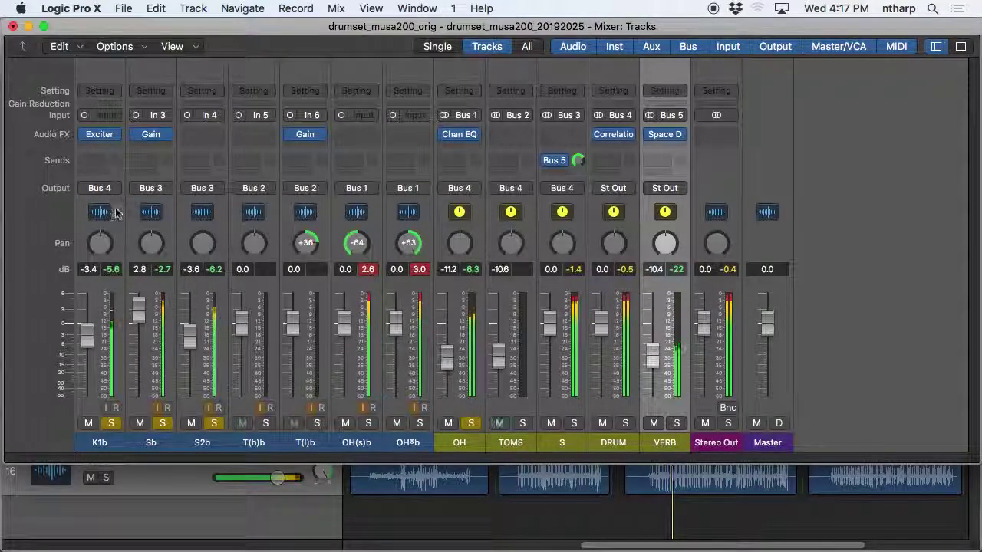
Add a Bus 5 send to the K1b kick channel and bypass that send
click(99, 163)
mouse_move(158, 249)
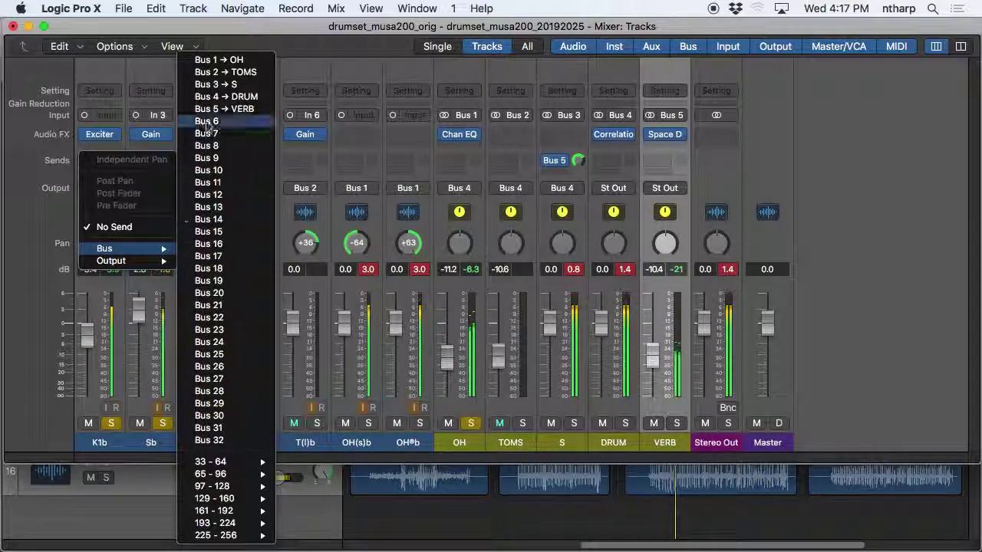
click(230, 109)
mouse_move(115, 164)
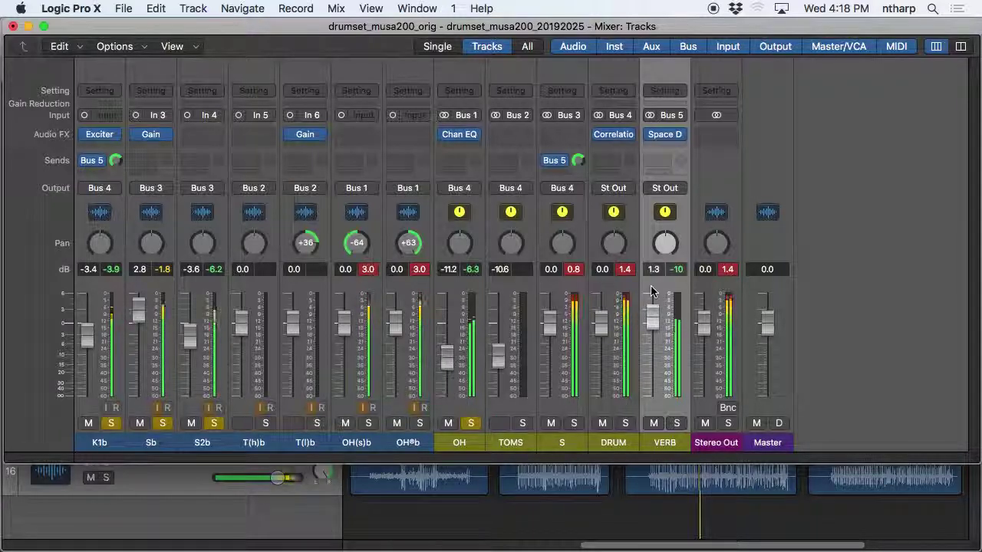
click(82, 160)
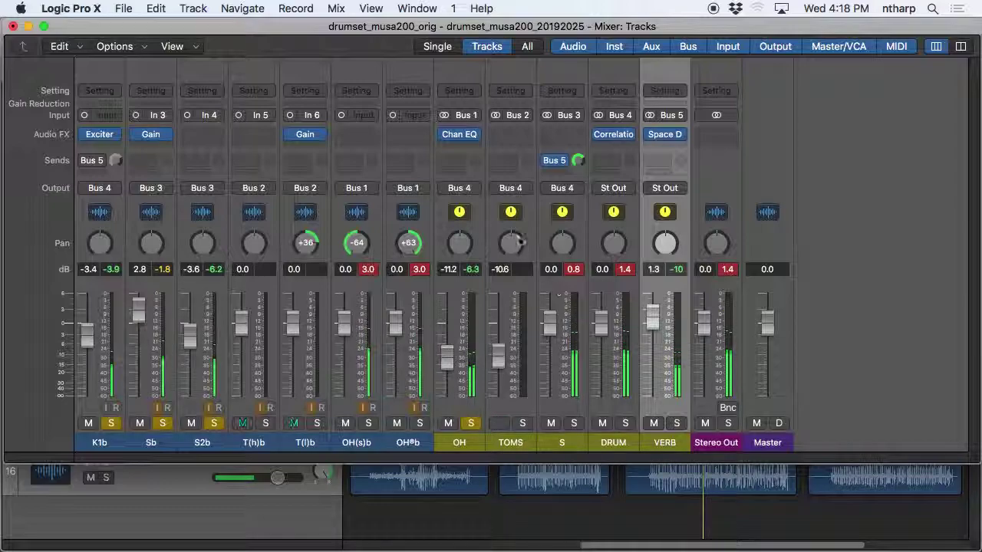
Add a Bus 5 send to the OH bus and set its level to 0.0 dB
click(460, 160)
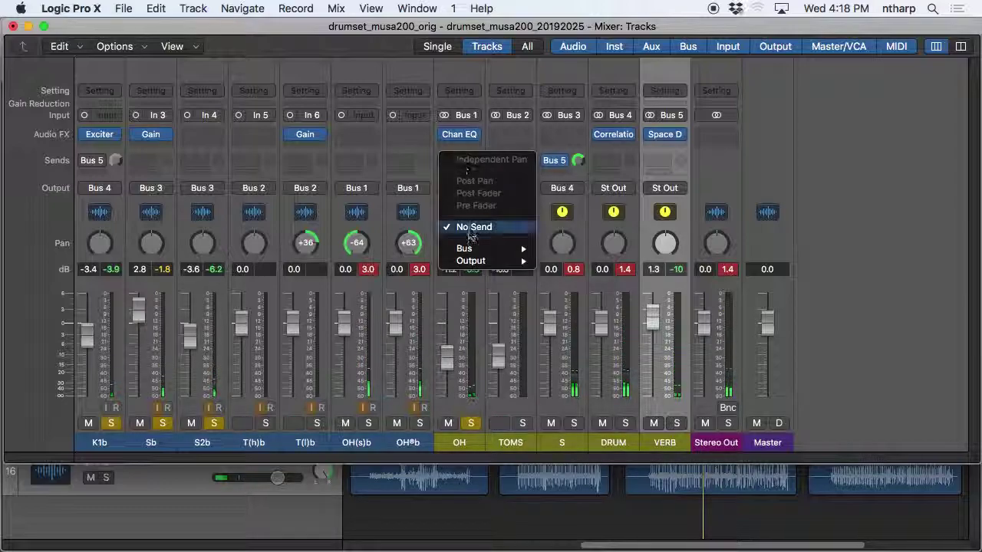
mouse_move(469, 252)
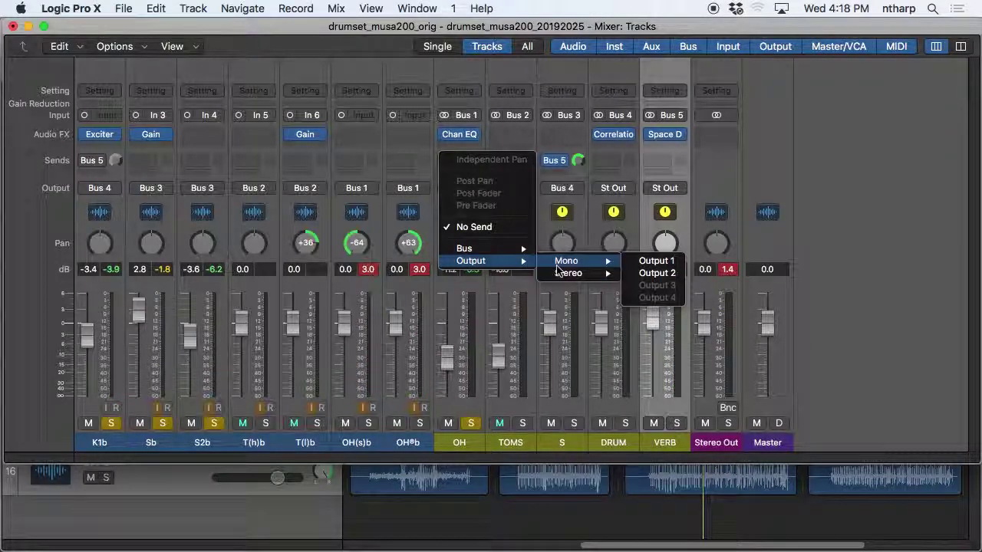
click(591, 112)
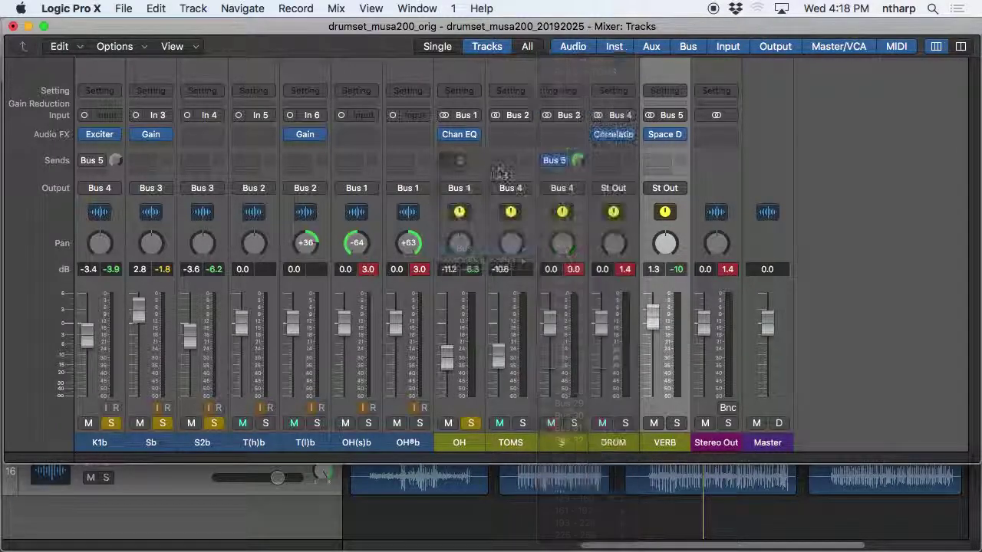
alt+click(475, 160)
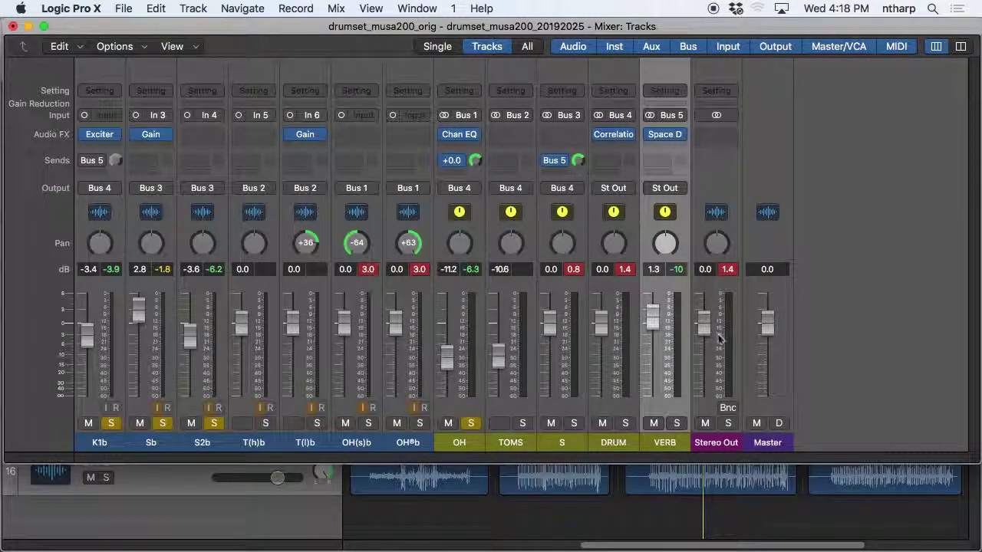
Play the drums and set the VERB channel fader to about -5 dB
key(space)
alt+click(652, 316)
drag(651, 344, 652, 312)
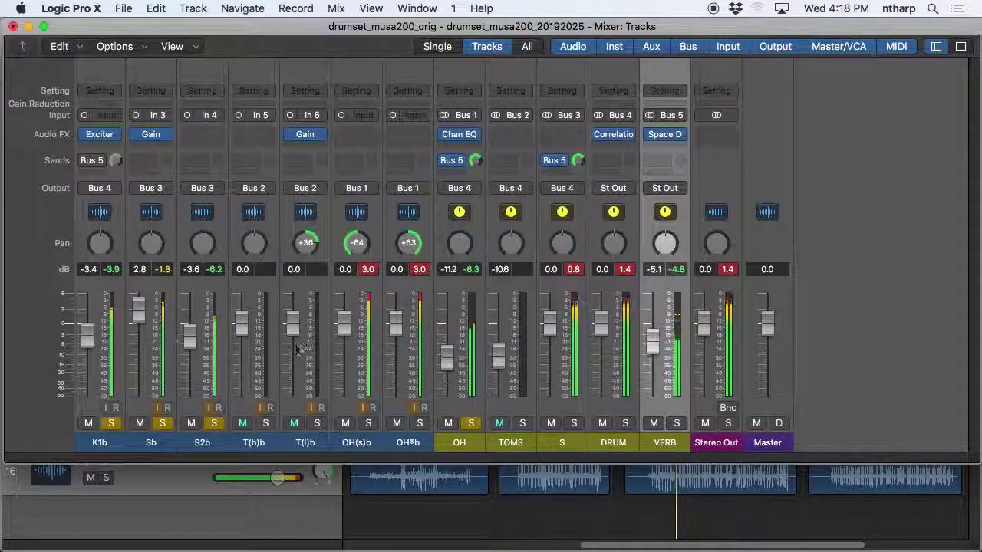
Lower the Bus 5 send level on the S snare bus slightly
mouse_move(577, 164)
drag(578, 163, 577, 177)
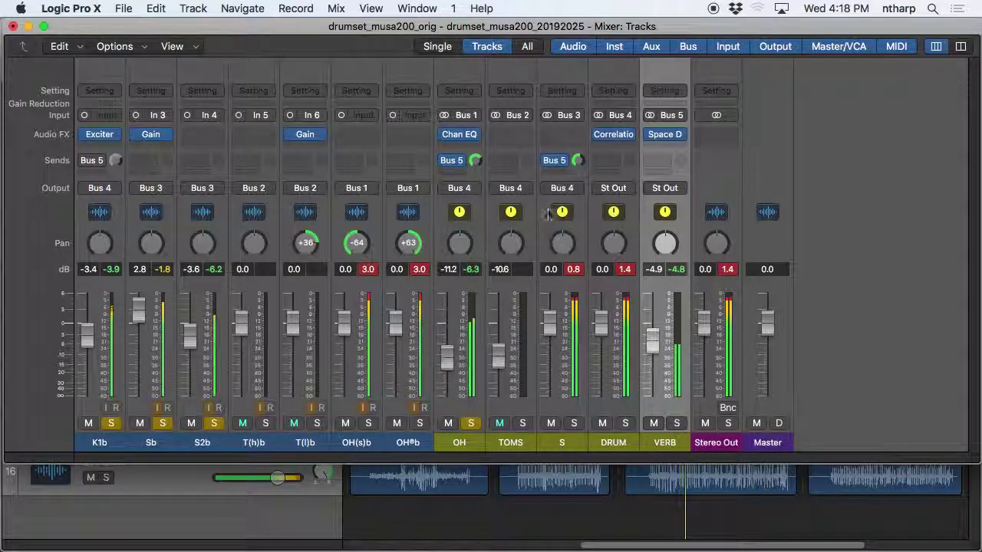
drag(577, 163, 578, 170)
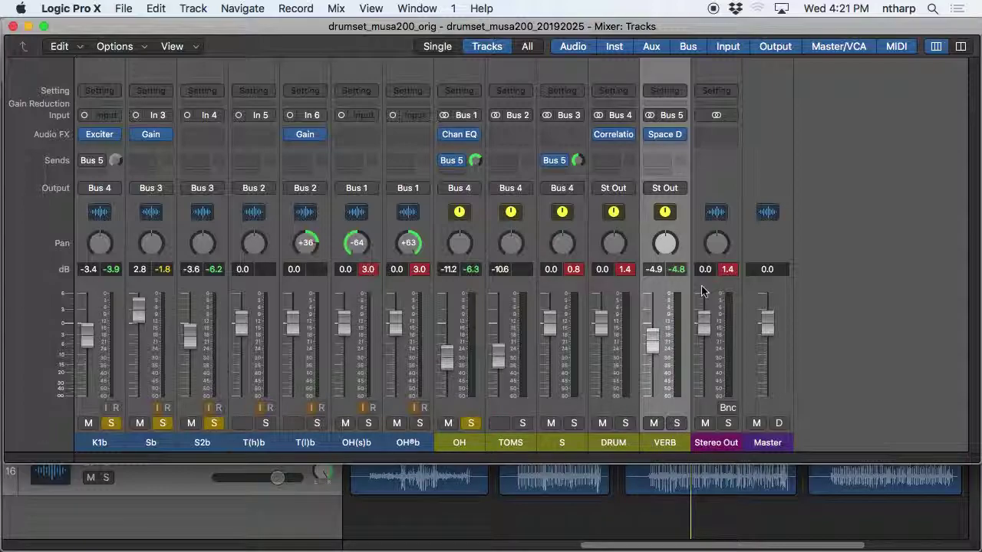
Set the cycle range in the Tracks window to bar 304 through 305, around the tom hits
click(740, 519)
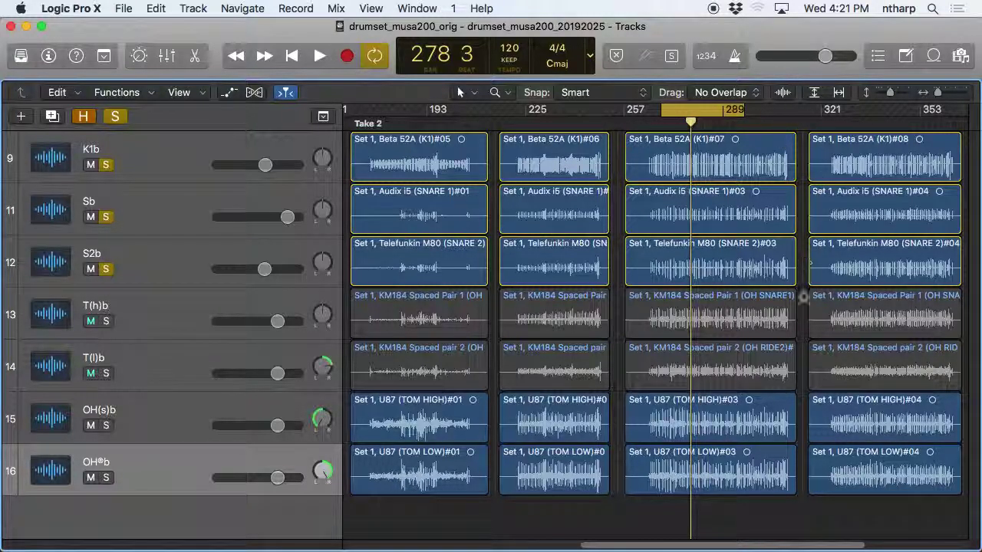
drag(795, 509, 723, 126)
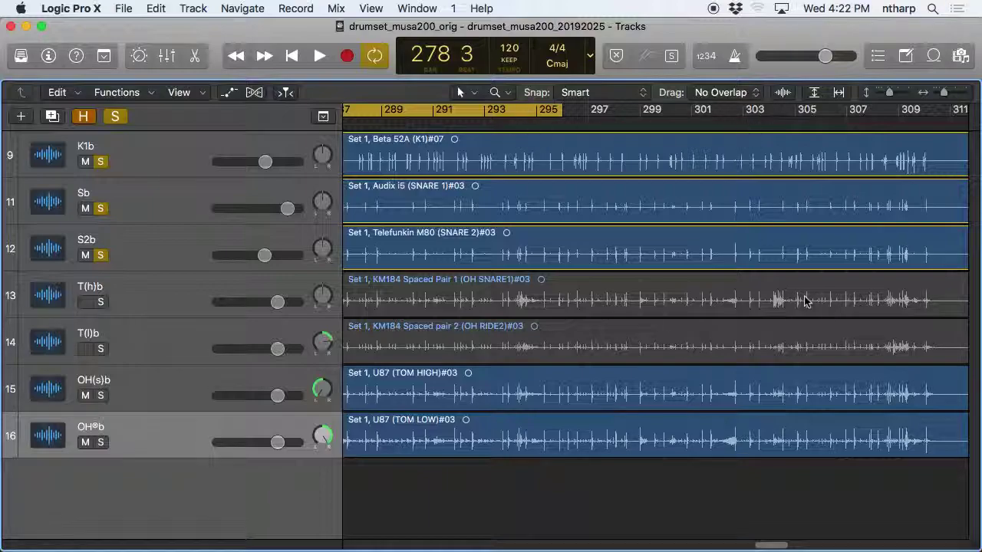
click(770, 115)
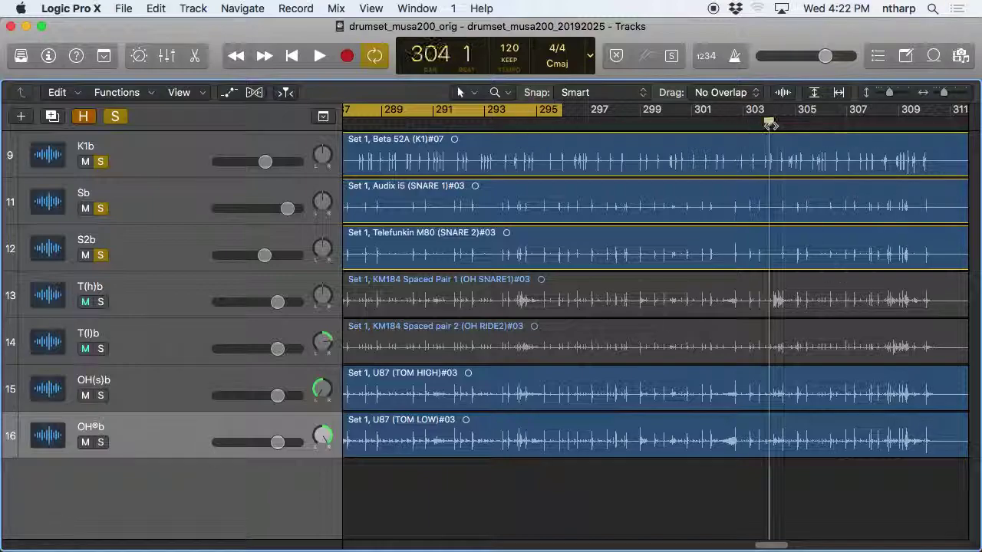
key(space)
key(space)
drag(773, 111, 786, 111)
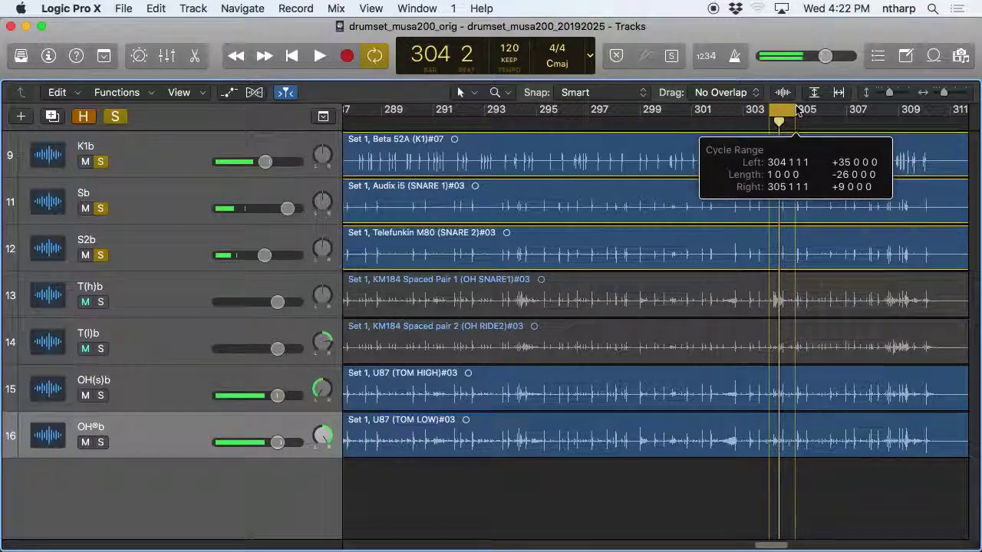
Clear all existing solos and play the loop with only the T(h)b high tom channel soloed in the mixer
click(115, 116)
key(space)
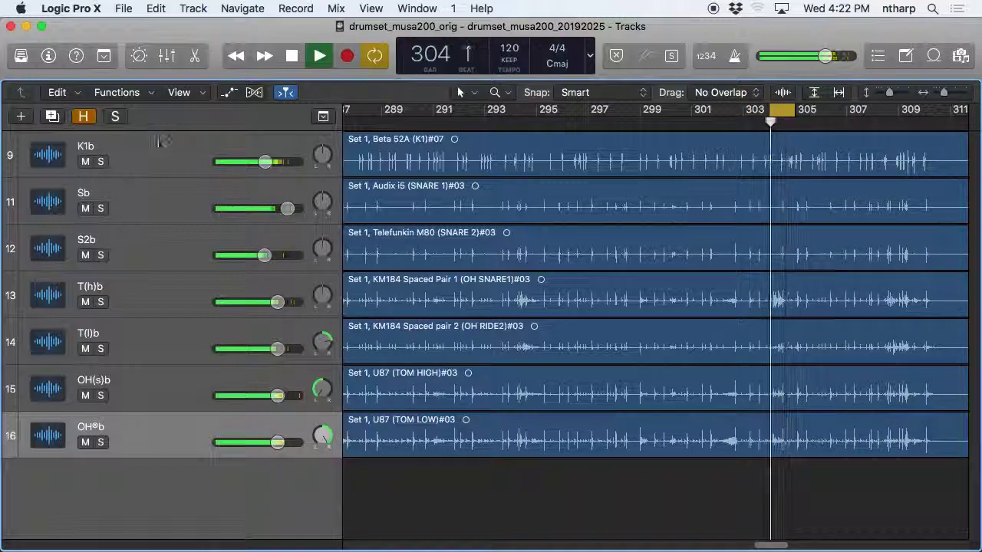
key(x)
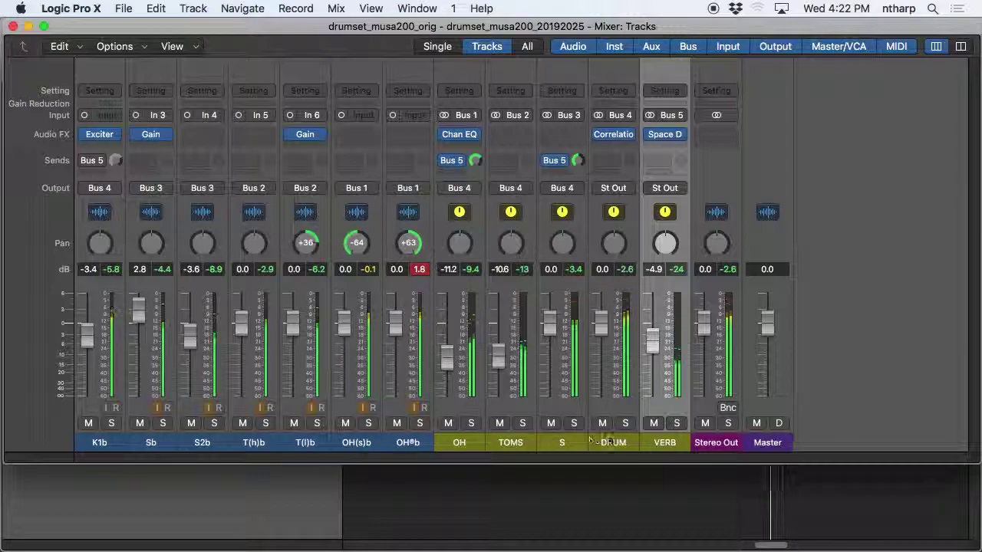
click(521, 423)
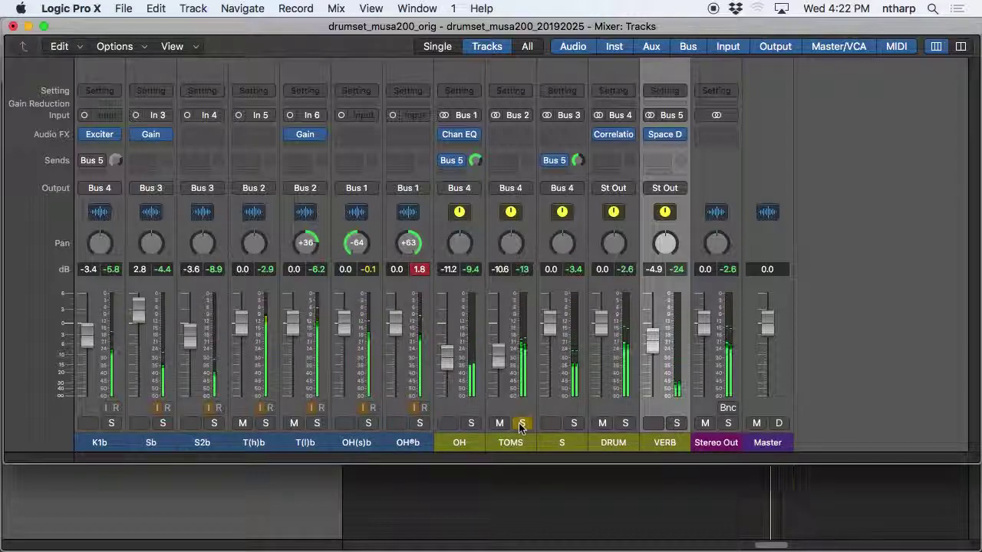
click(264, 423)
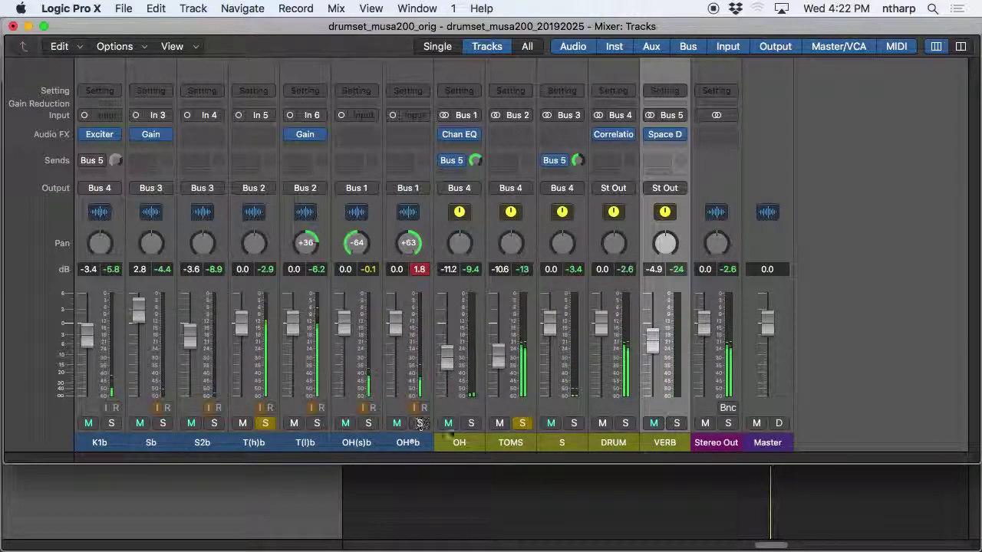
click(522, 423)
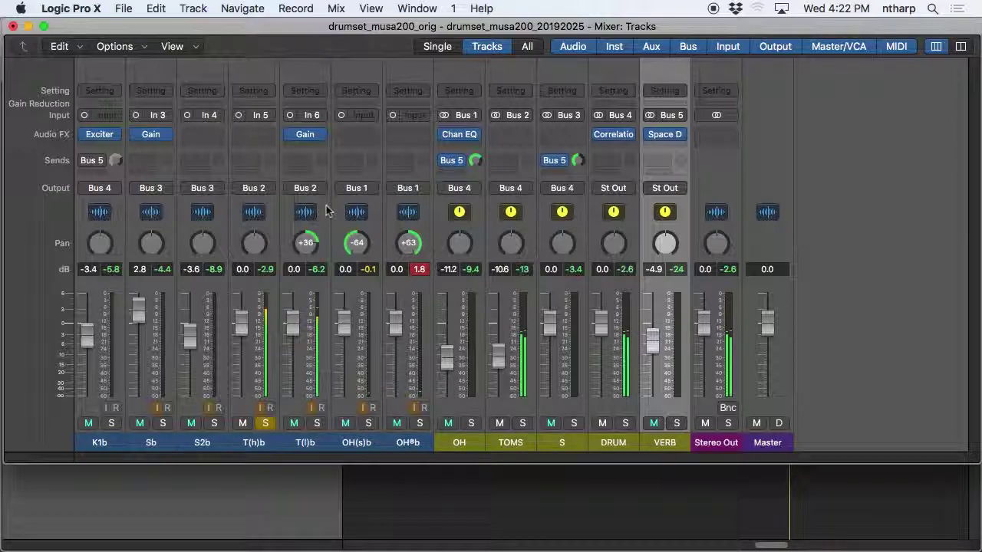
Insert a Noise Gate from the Dynamics plug-ins on the T(h)b high tom channel
click(265, 135)
mouse_move(257, 258)
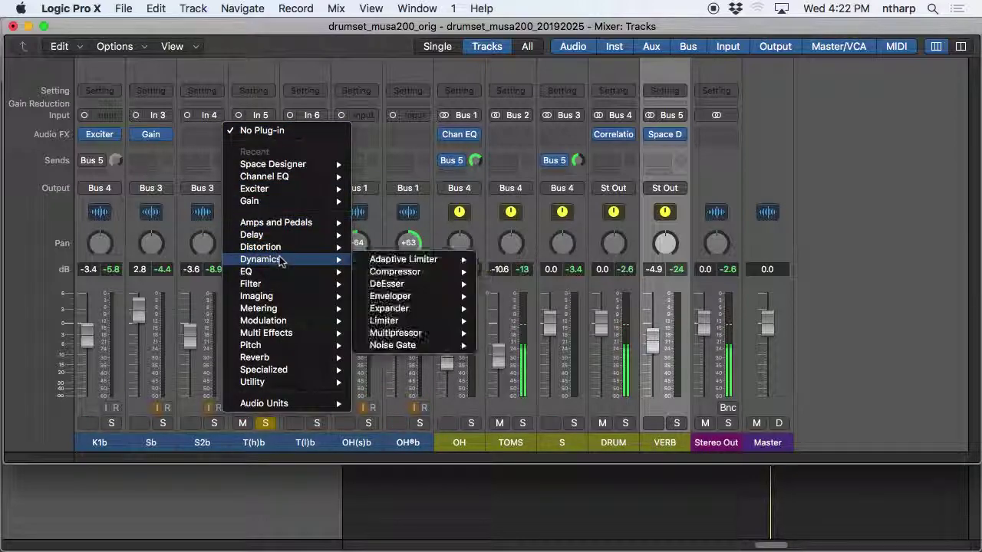
mouse_move(394, 345)
click(510, 345)
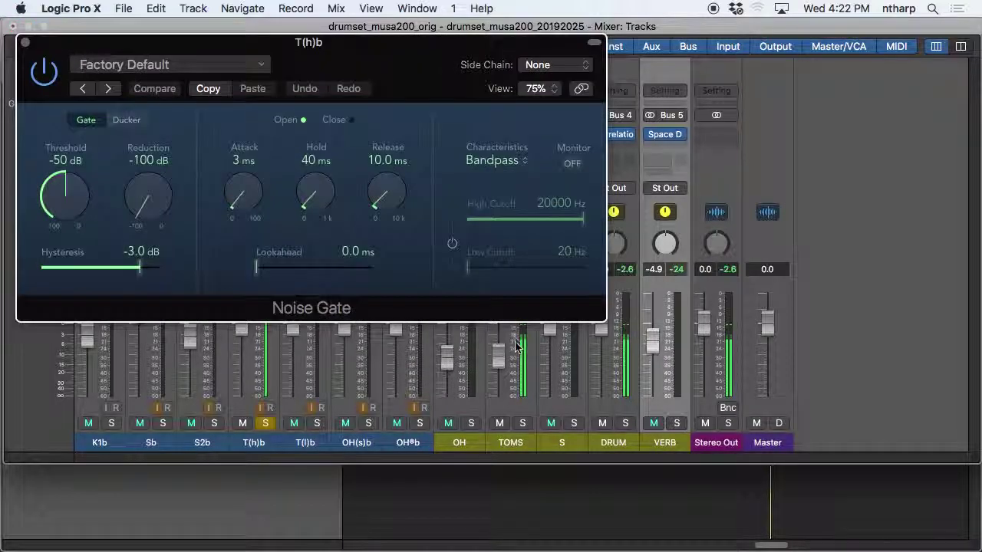
drag(346, 51, 620, 55)
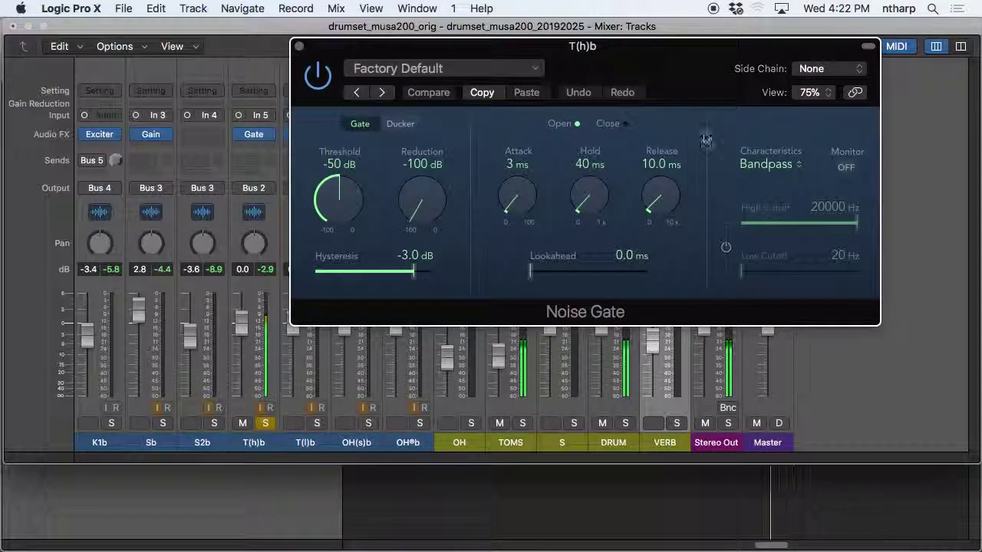
Try the gate's threshold at 0 dB, then load the Percussion Gate preset
click(336, 207)
drag(336, 207, 340, 82)
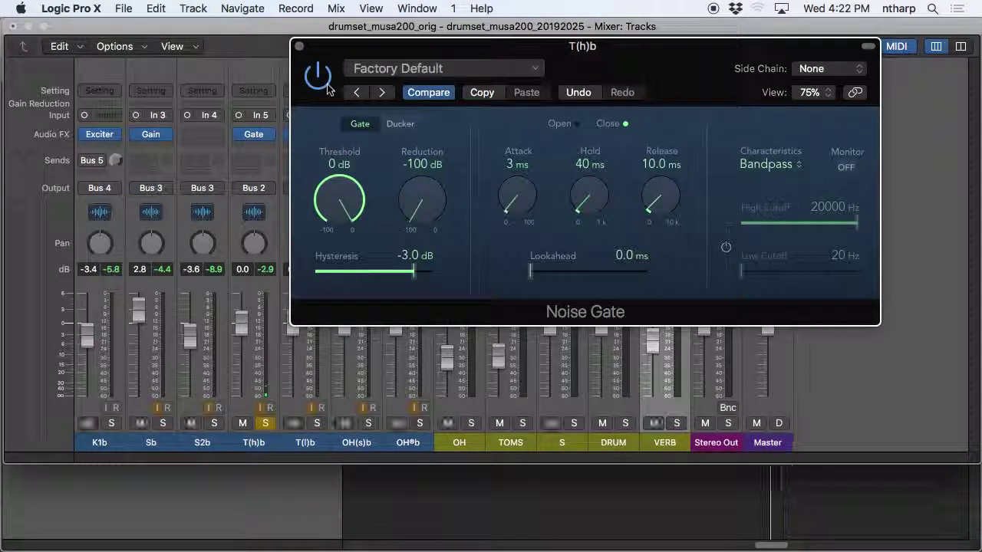
click(494, 69)
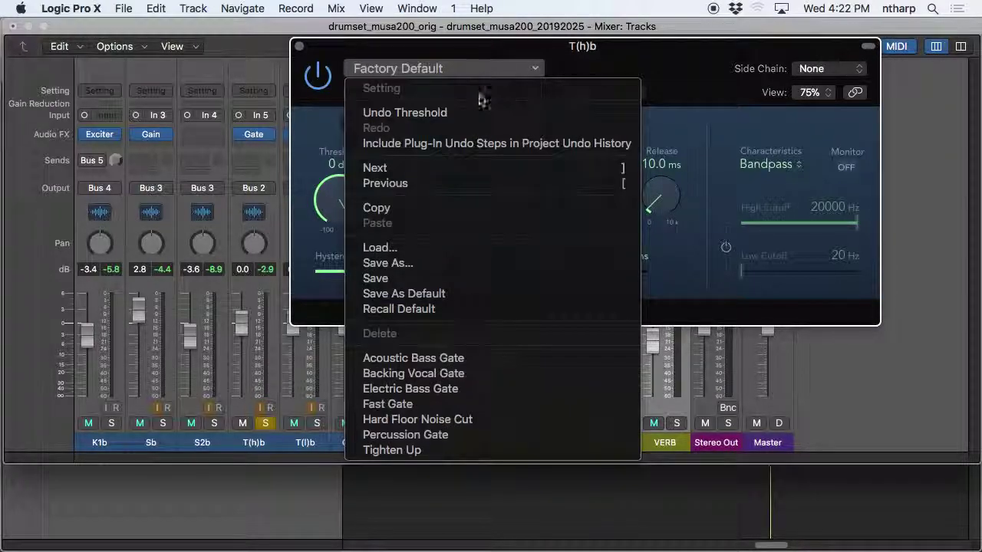
click(442, 435)
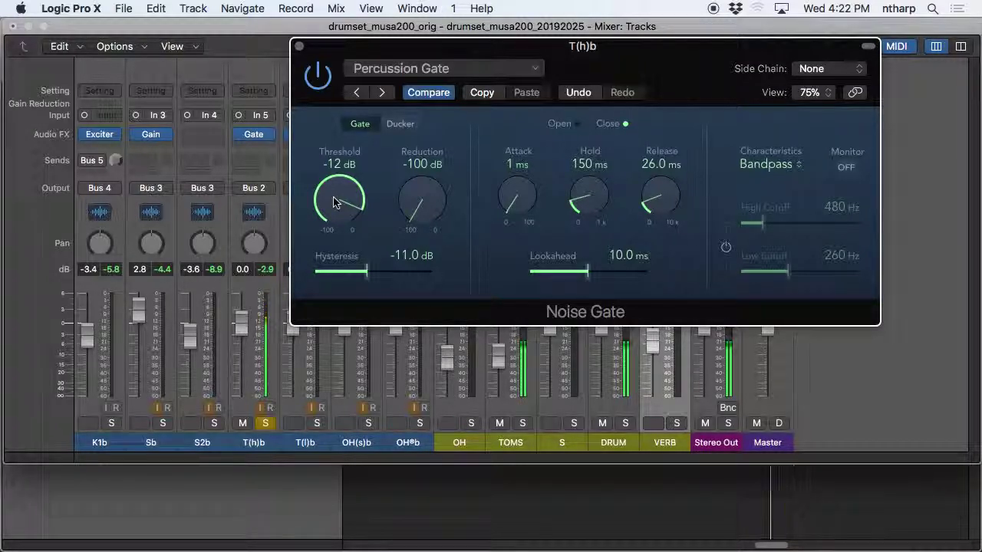
Return to the Tracks window and extend the start of the cycle range back to bar 303
drag(494, 58, 549, 54)
click(621, 520)
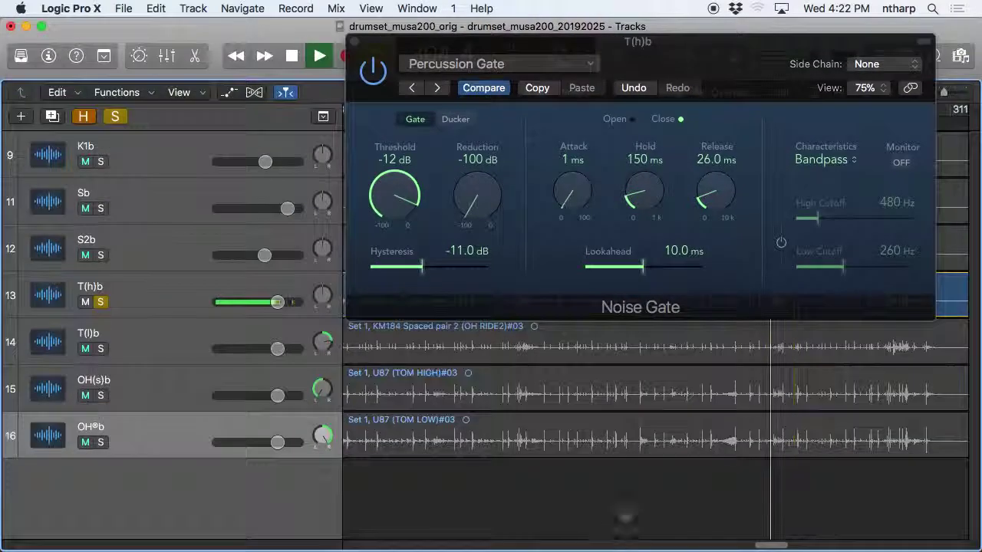
drag(750, 41, 549, 338)
drag(771, 121, 745, 120)
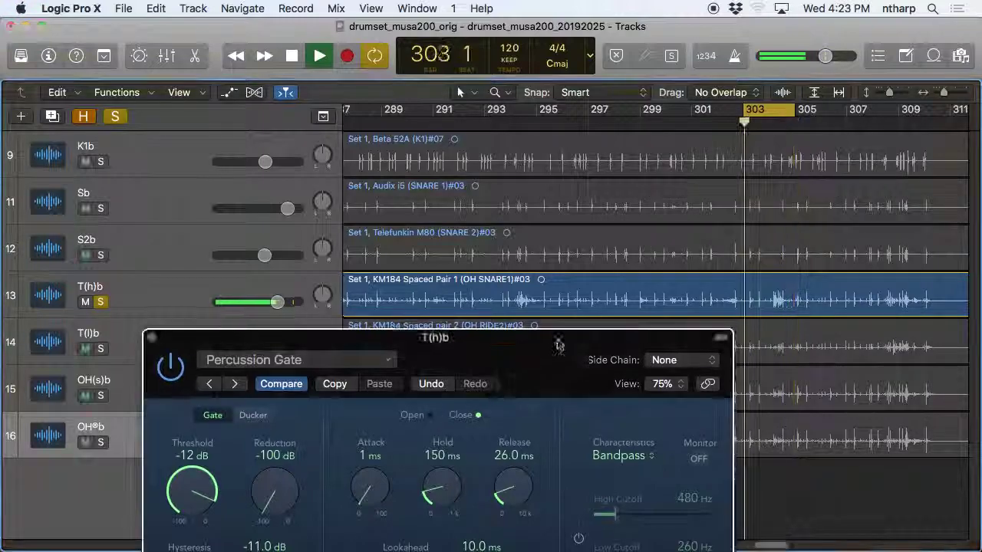
Set the Noise Gate threshold on the high tom to -5 dB while the loop plays
drag(558, 345, 584, 34)
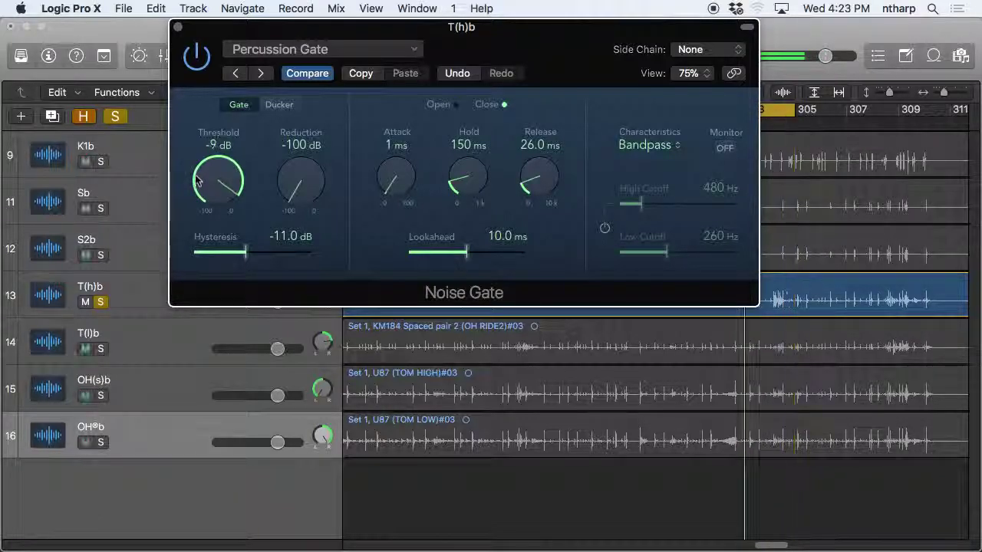
drag(197, 173, 196, 170)
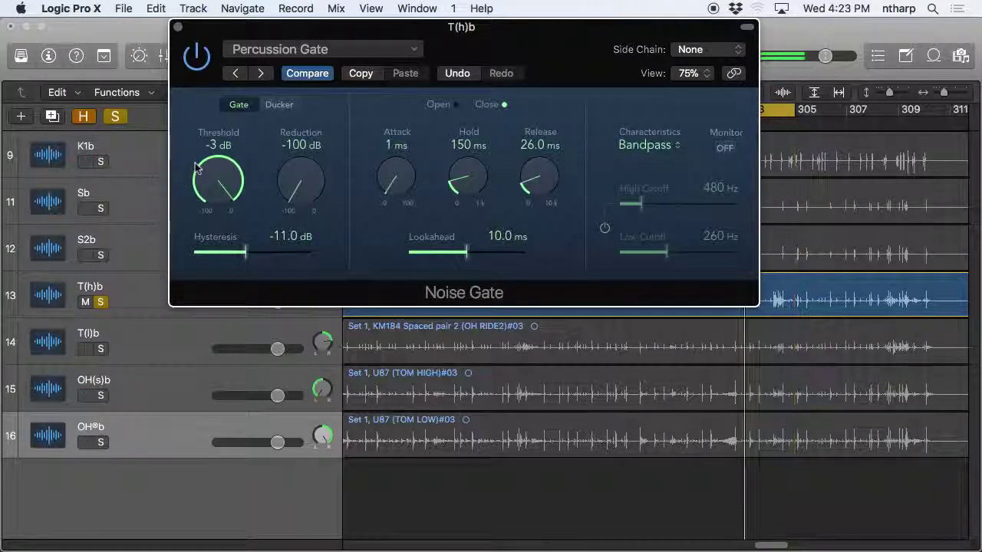
drag(197, 173, 198, 175)
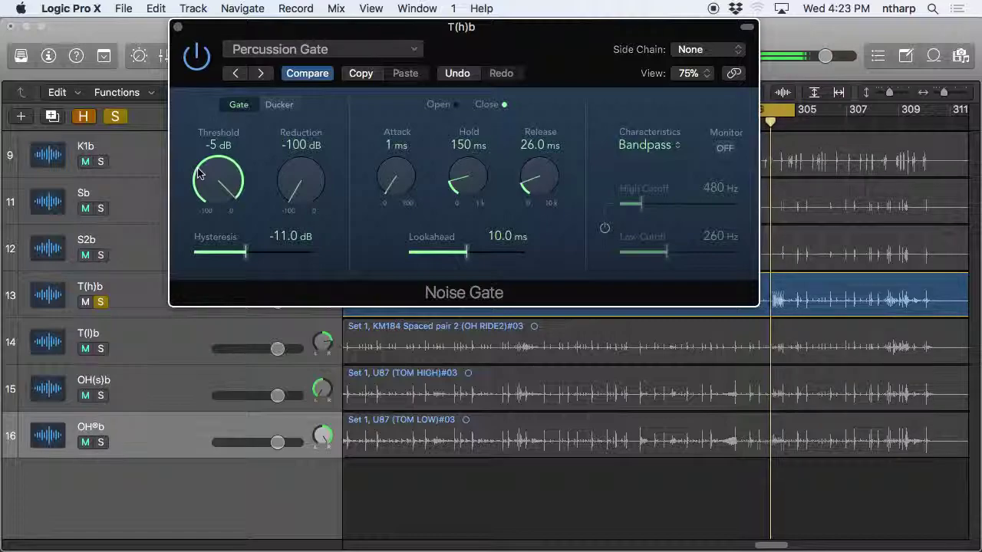
Split the T(h)b high tom region at bar 304 with the Scissors tool
drag(405, 38, 271, 73)
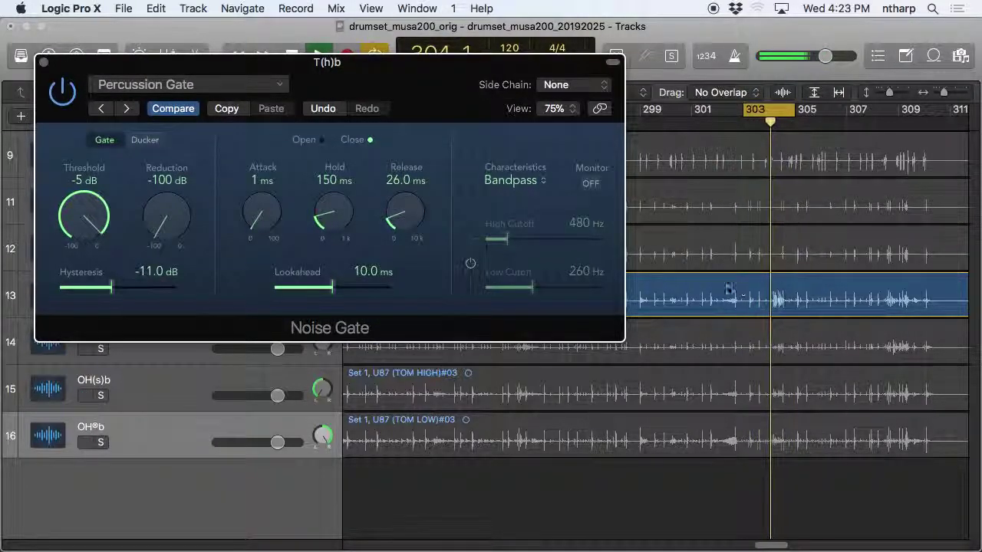
drag(552, 62, 600, 142)
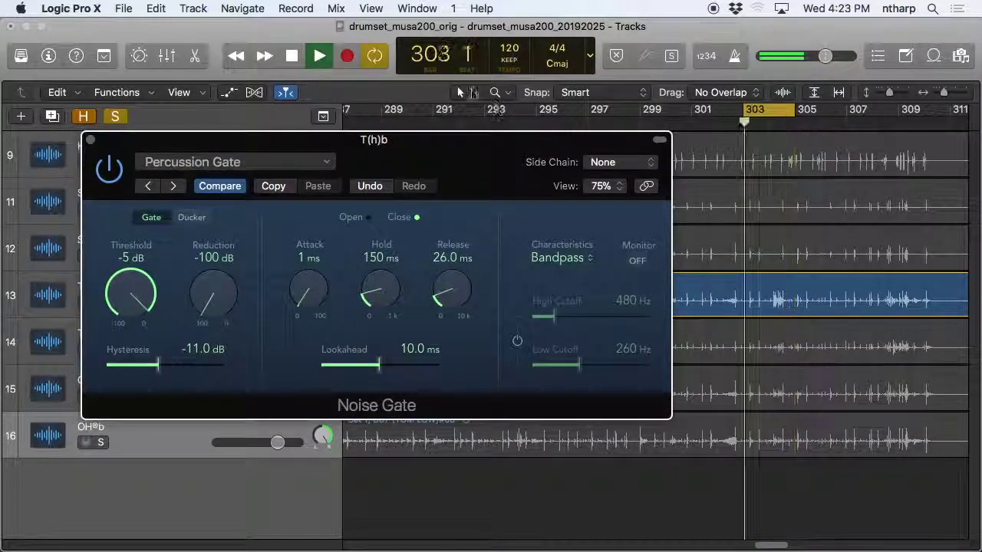
click(469, 92)
click(506, 92)
click(507, 92)
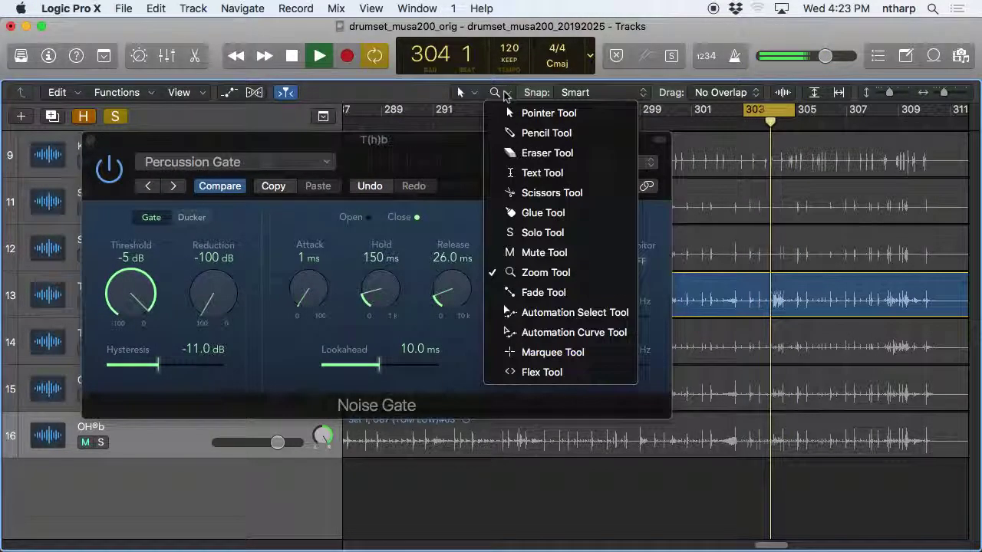
click(552, 193)
click(741, 295)
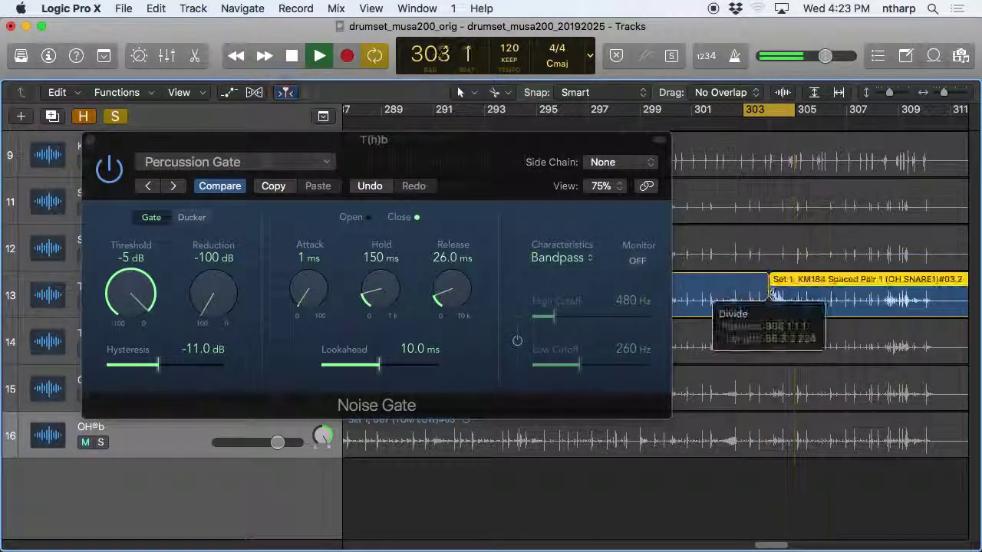
Try deleting the high tom region before the split, and undo the deletion
key(Delete)
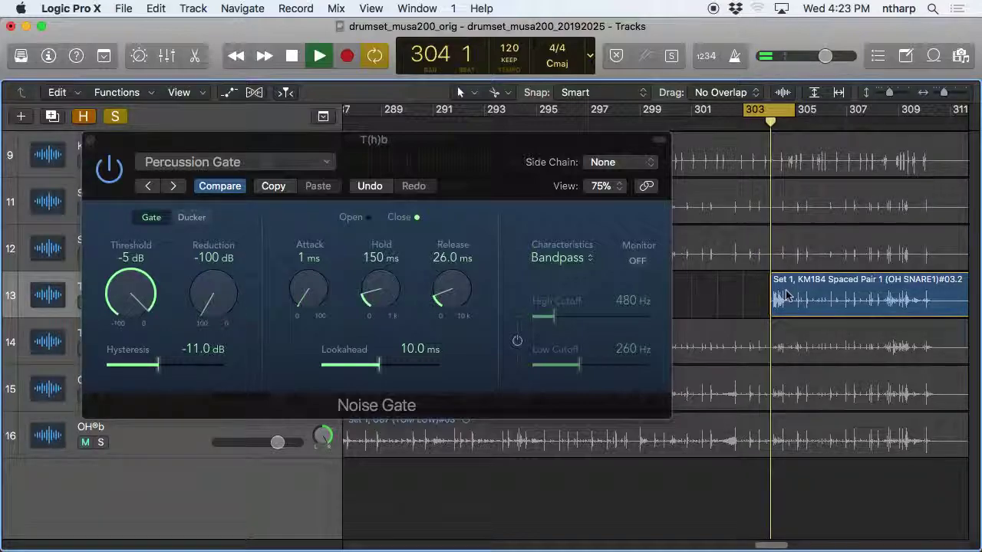
key(super+z)
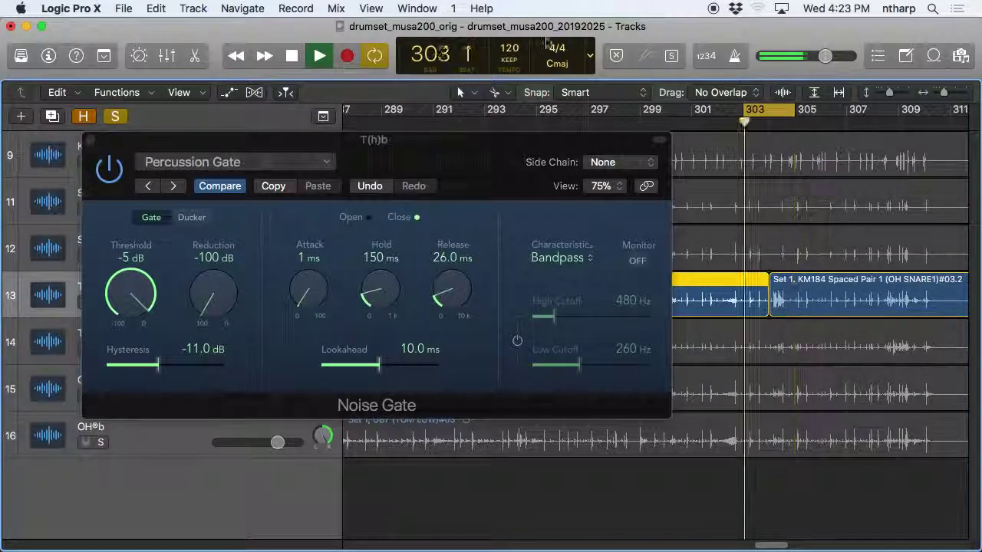
Turn on the Noise Gate's Monitor and its cutoff filter, keep the Bandpass characteristic, and play the loop
drag(478, 158, 548, 46)
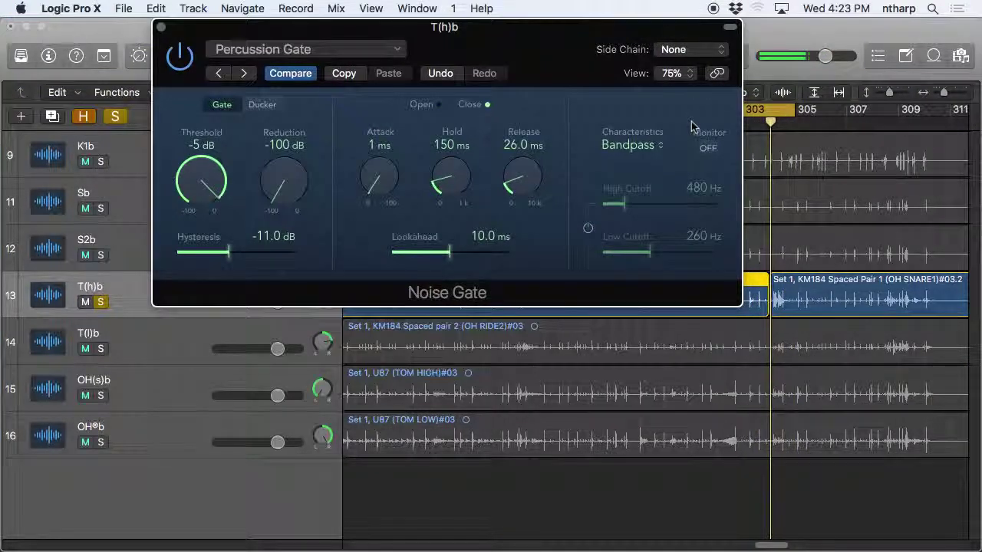
click(707, 149)
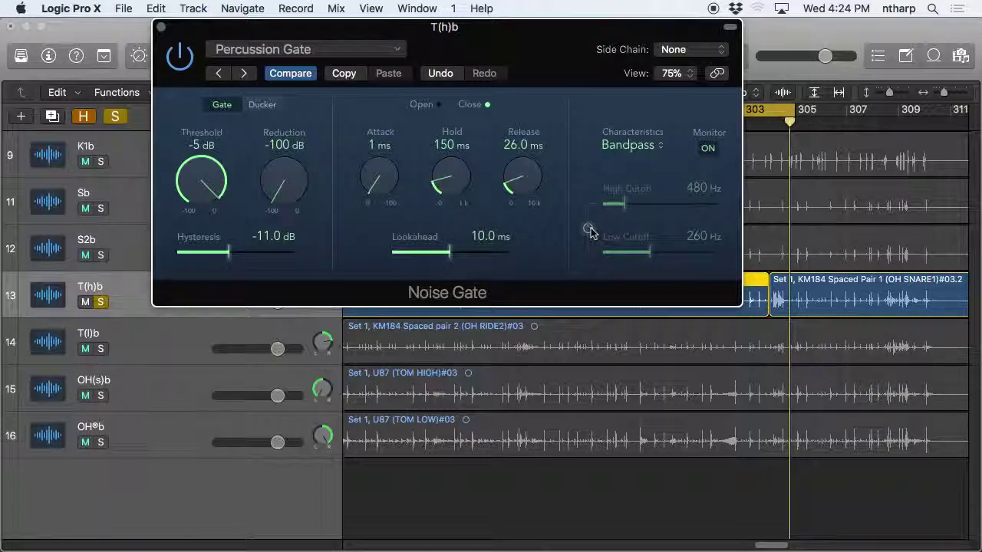
click(588, 229)
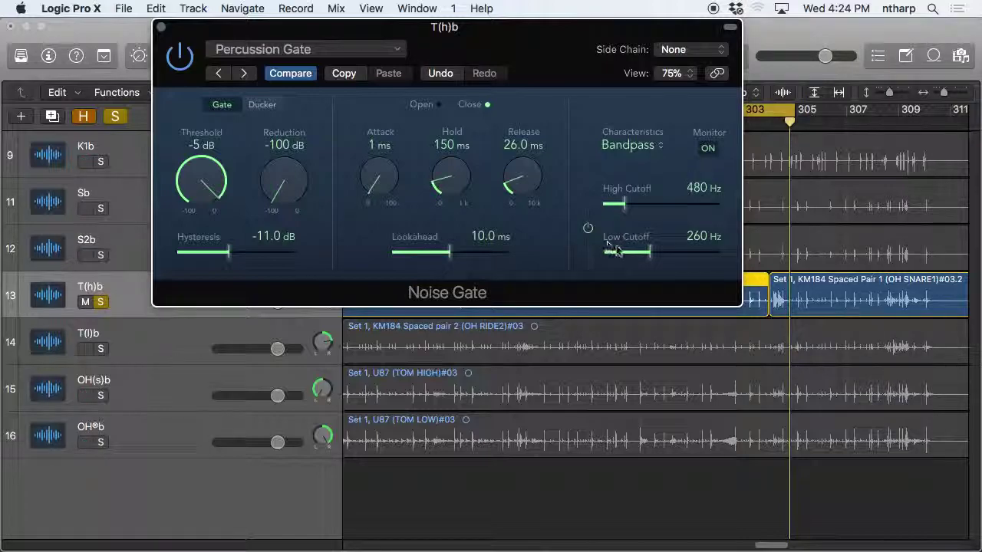
key(space)
click(650, 160)
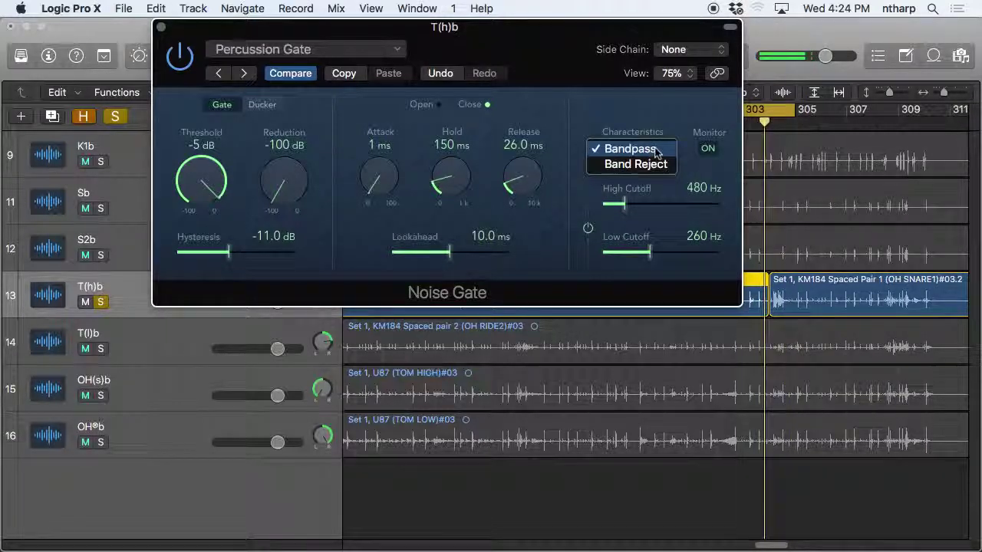
click(685, 179)
Set the gate filter's High Cutoff to 350 Hz and its Low Cutoff to 210 Hz
drag(623, 203, 643, 204)
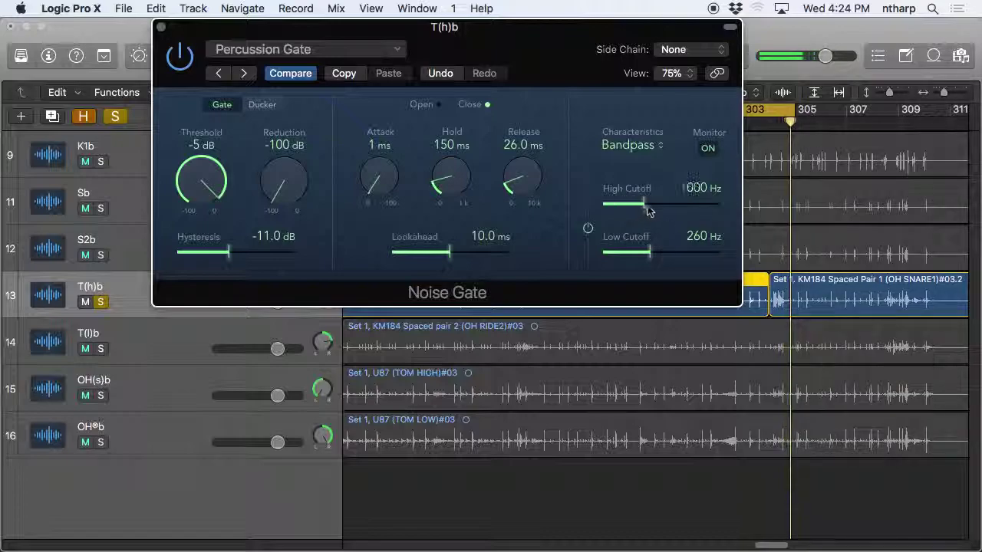
mouse_move(650, 252)
mouse_down()
mouse_move(721, 250)
mouse_move(647, 253)
mouse_up()
drag(642, 204, 618, 208)
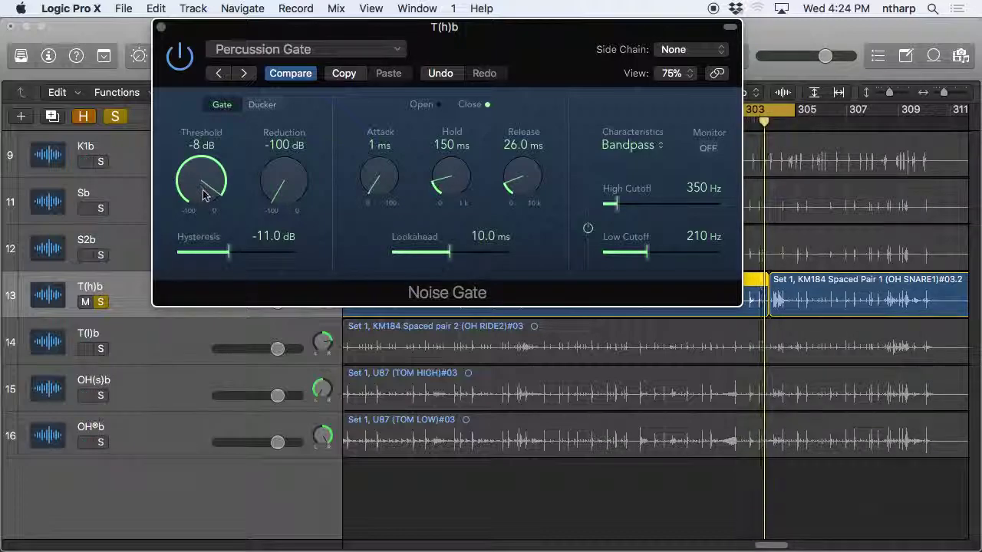
Set the Noise Gate threshold to -11 dB and close the plug-in window
drag(203, 195, 207, 199)
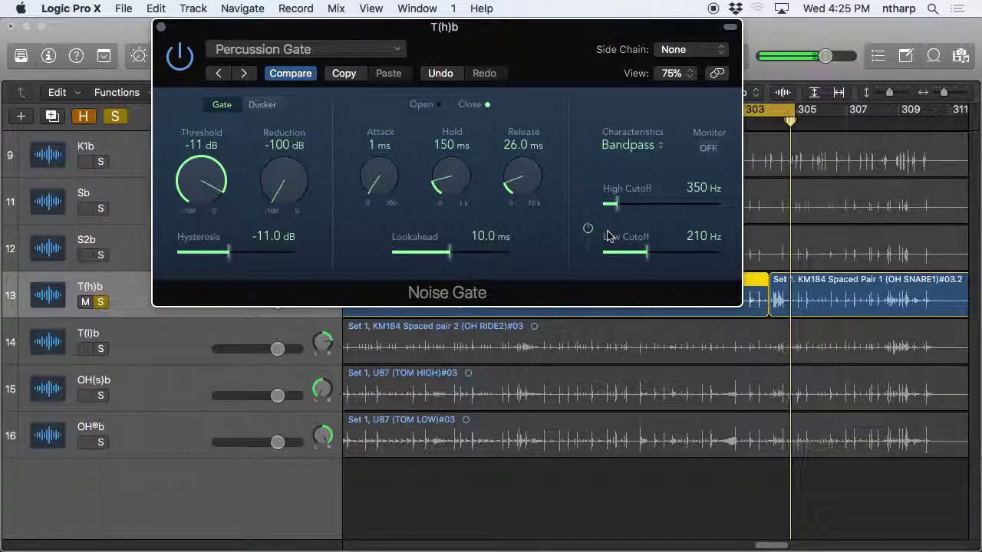
click(161, 27)
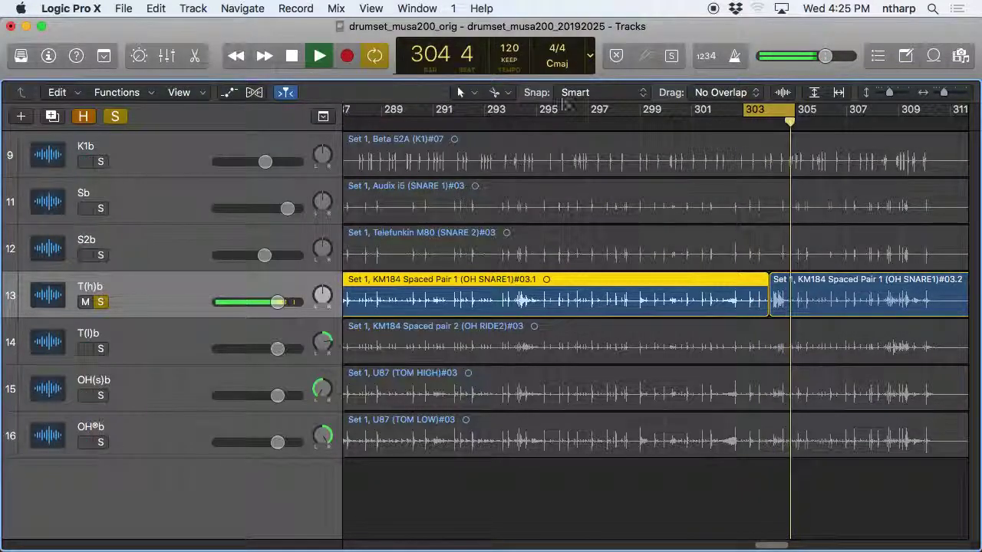
Play the gated high tom from a few bars earlier, clear the solo to hear all the drums, and stop playback
key(comma)
key(comma)
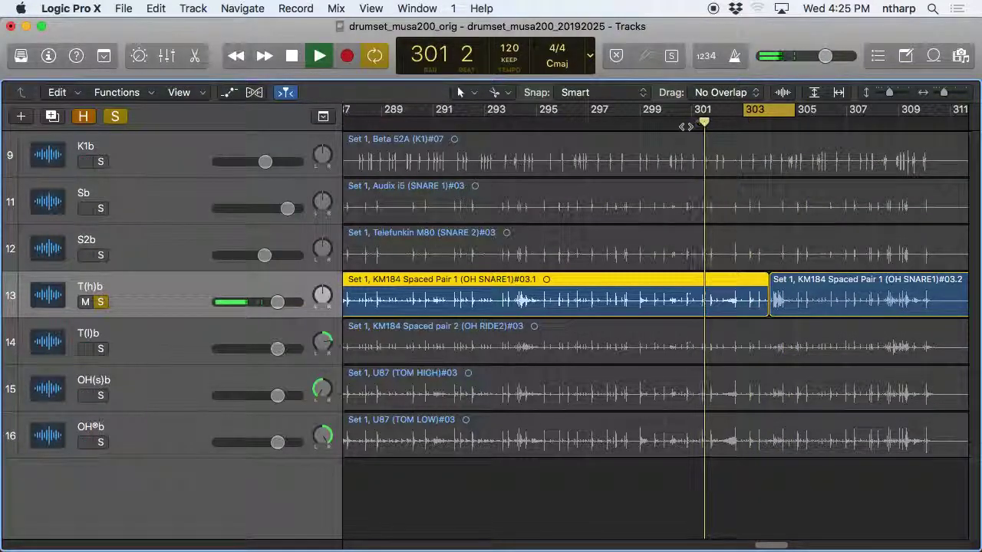
click(120, 121)
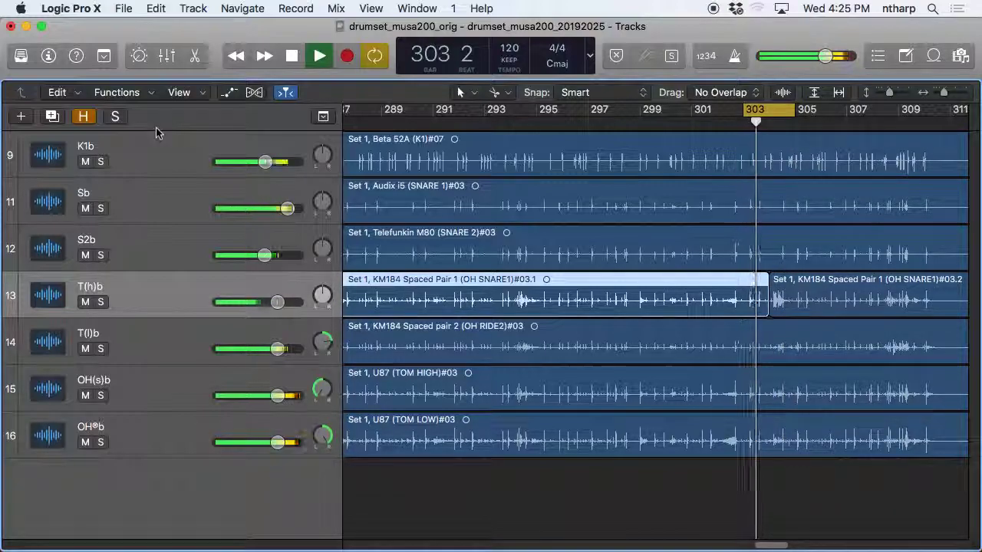
key(space)
Add a Bus 5 reverb send to the TOMS bus in the mixer and set its level to about -1.5 dB
key(super+2)
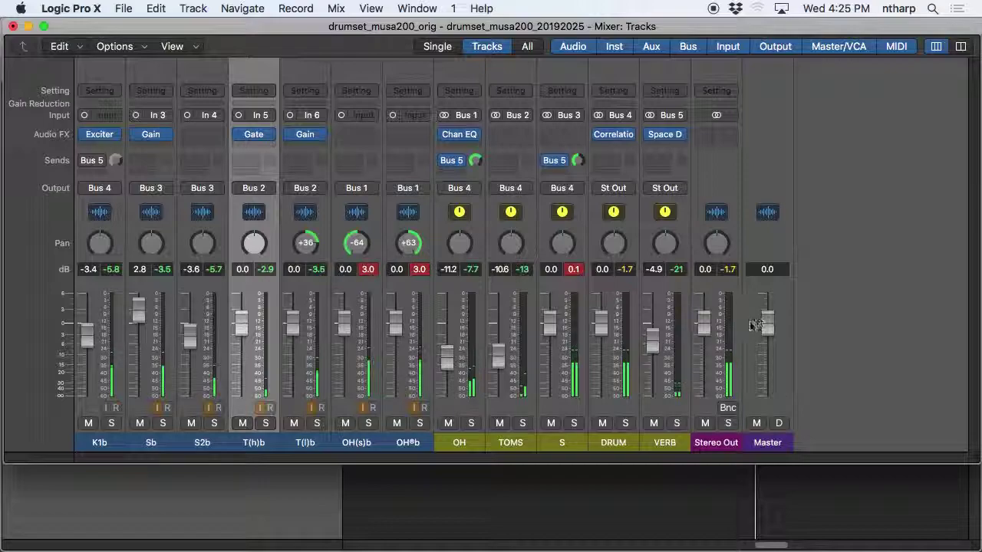
click(516, 161)
mouse_move(517, 250)
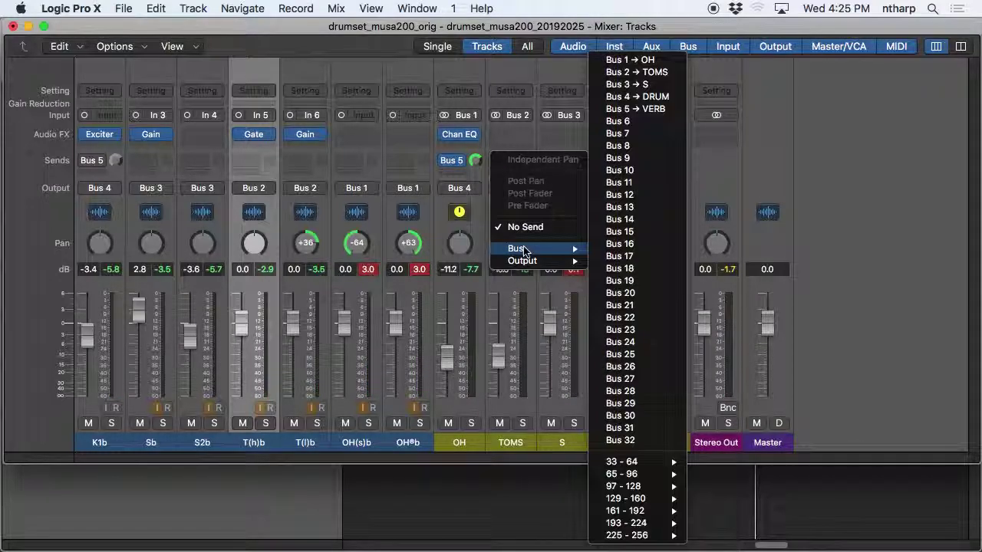
click(637, 96)
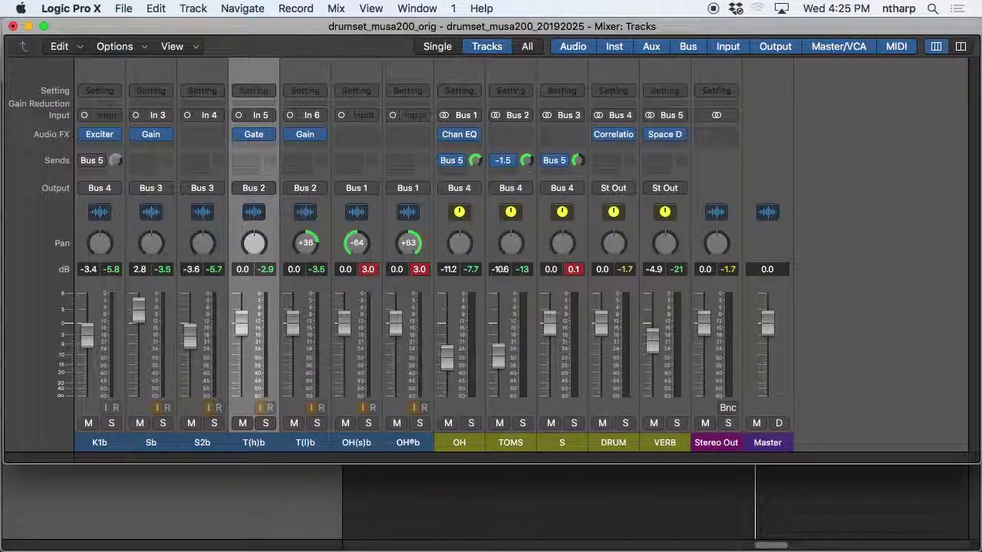
alt+click(526, 162)
drag(526, 163, 526, 170)
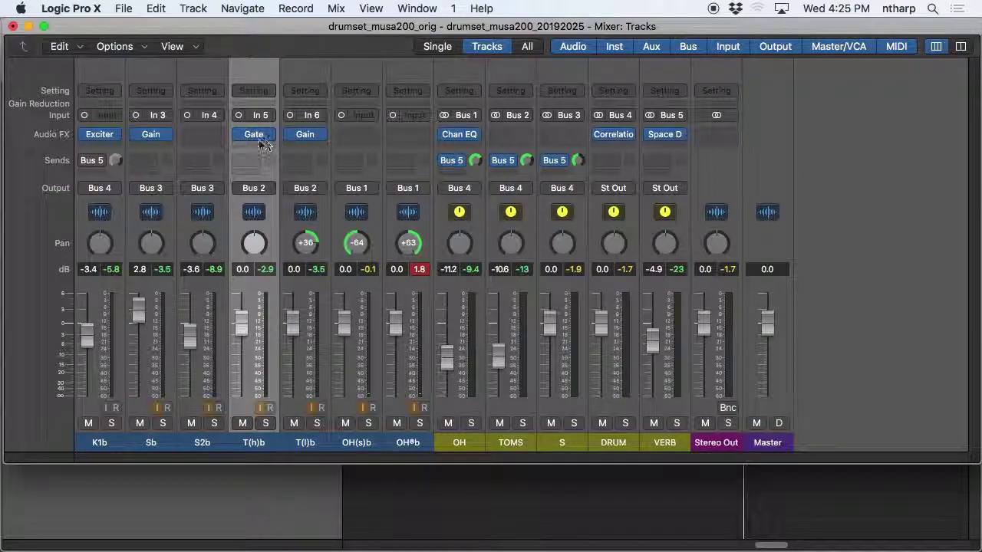
Copy the Noise Gate from the T(h)b channel to the T(l)b low tom channel after its Gain plug-in, and close the mixer
drag(256, 136, 309, 146)
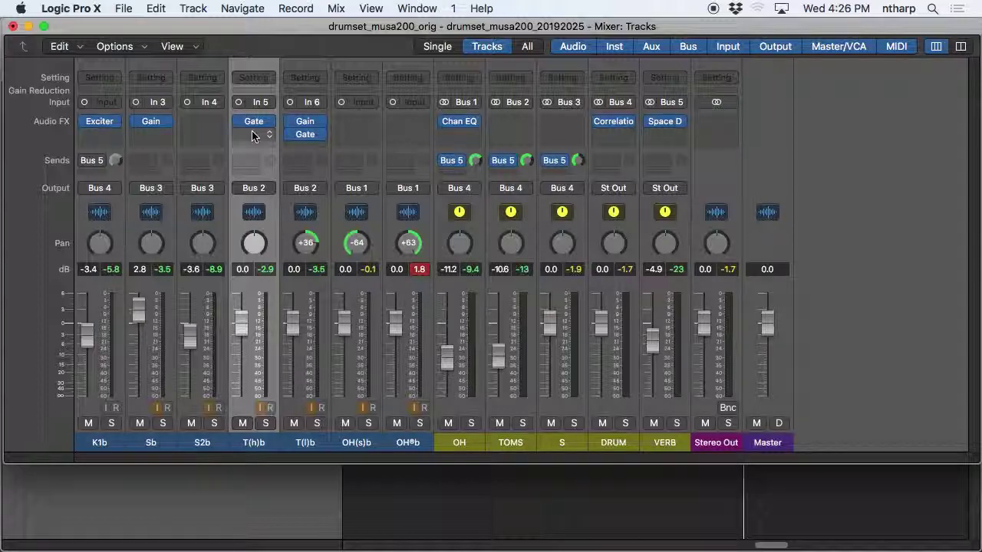
key(super+w)
Play all the drums from about bar 289 with cycle mode off, and raise the system volume
click(393, 125)
key(space)
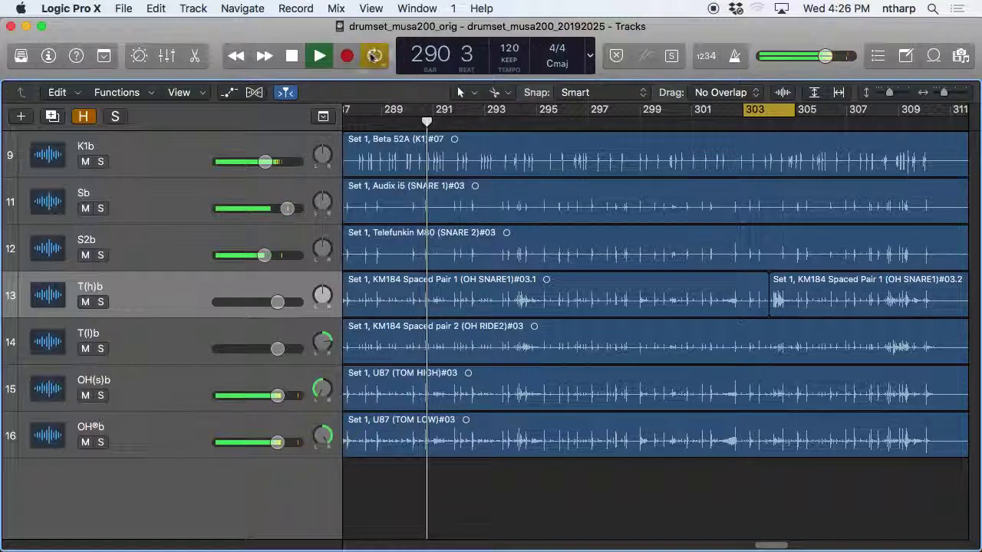
click(374, 55)
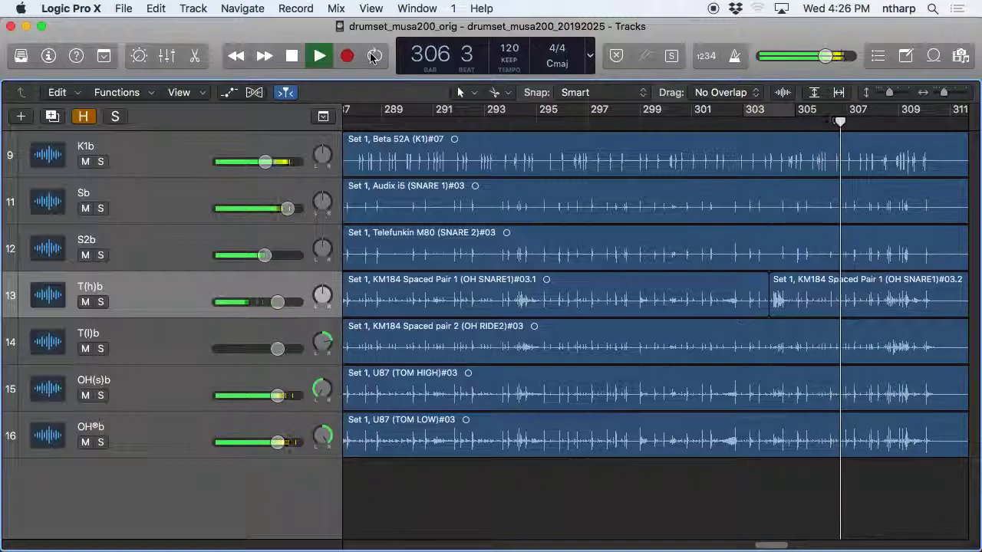
key(XF86AudioRaiseVolume)
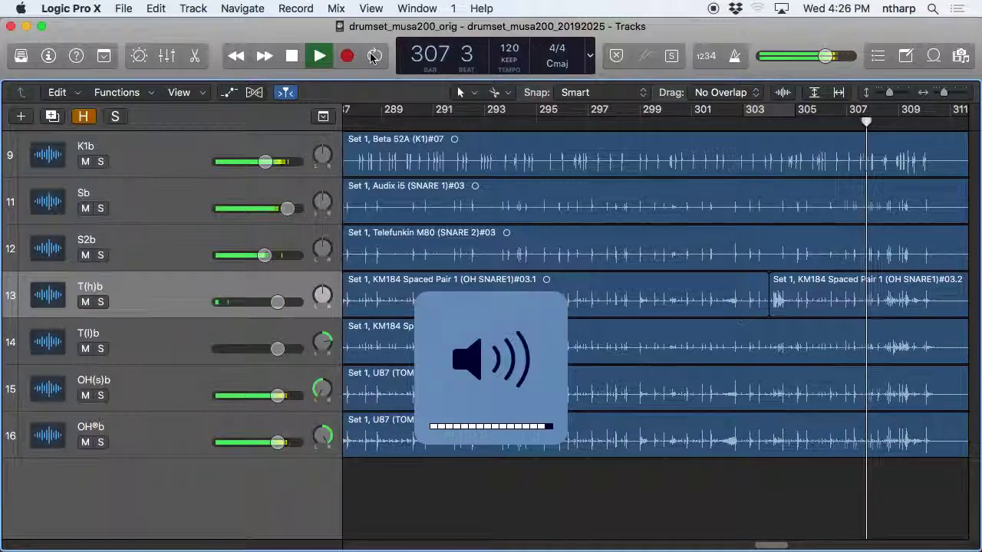
Stop playback, switch to Finder and open the drumset_musa200_20192025 project, closing the current project
key(space)
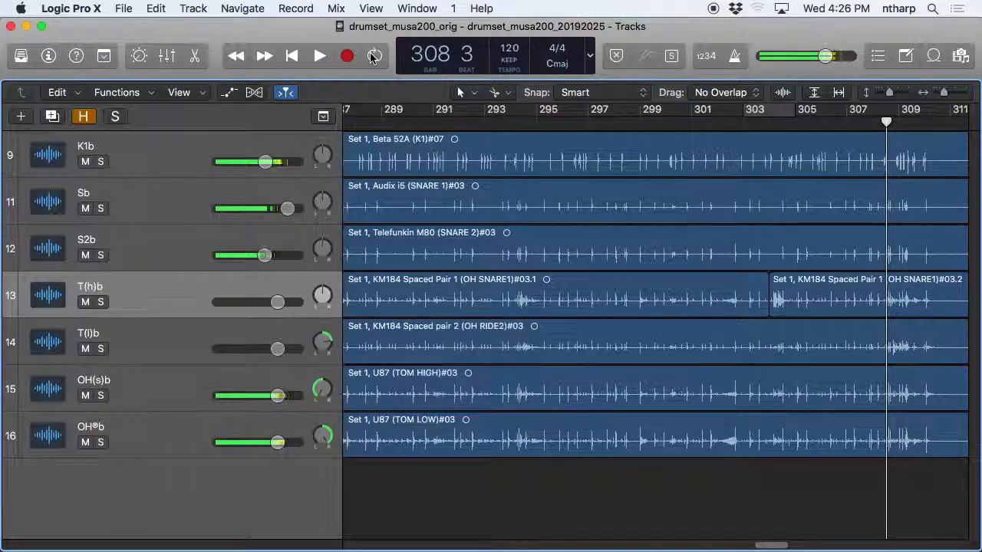
key(super+Tab)
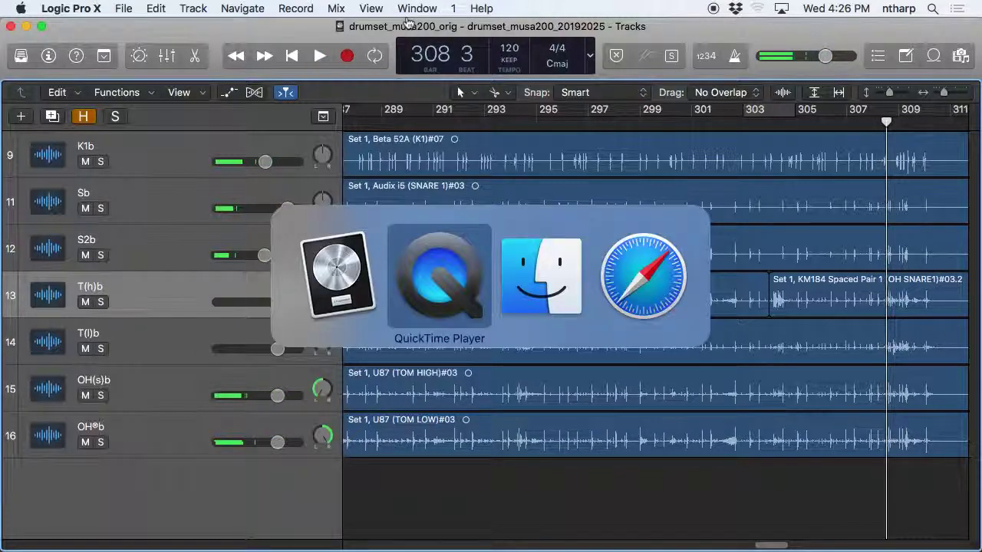
key(super+Tab)
double_click(644, 177)
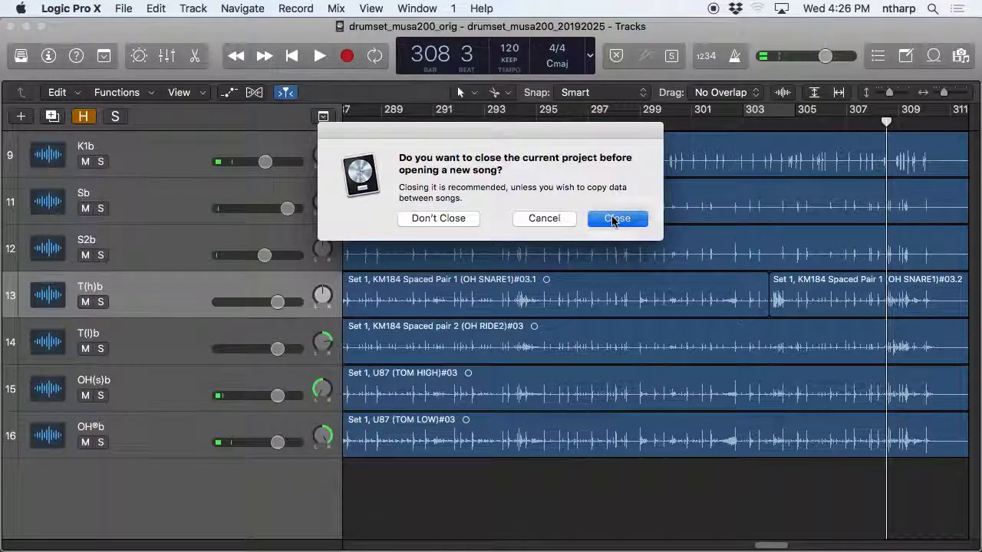
click(612, 220)
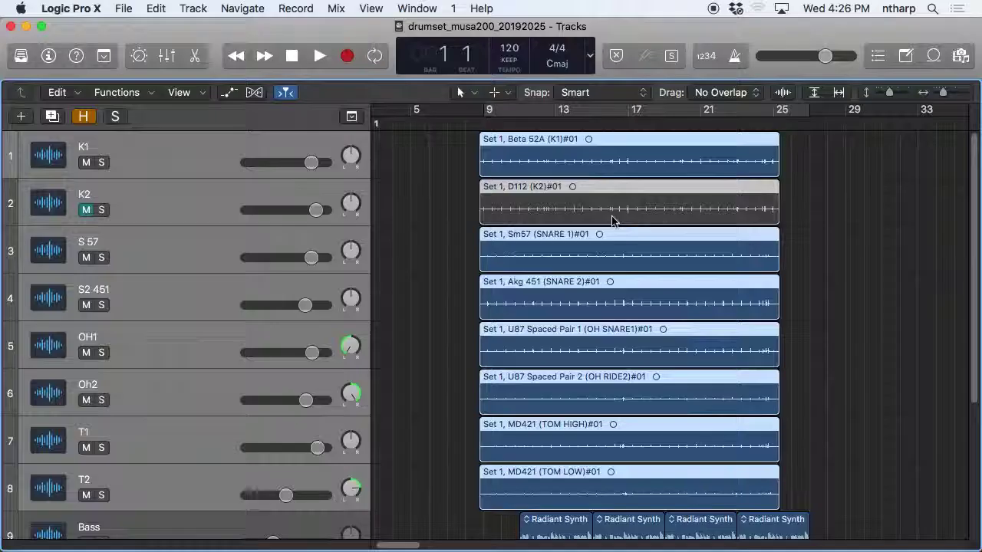
Turn on cycle mode and play the first take with its synth loops, replay it from about bar 16, and fit all regions in view
click(492, 111)
key(space)
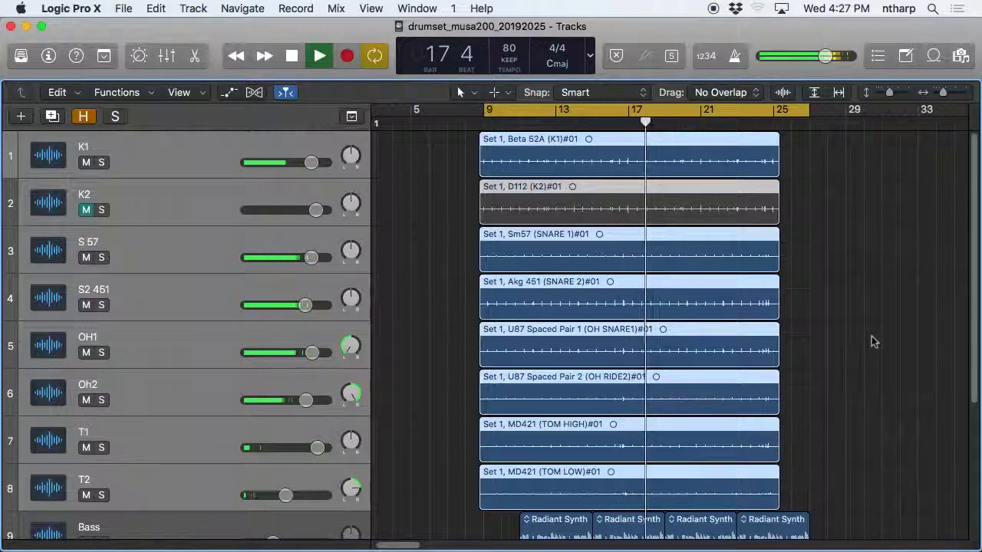
key(space)
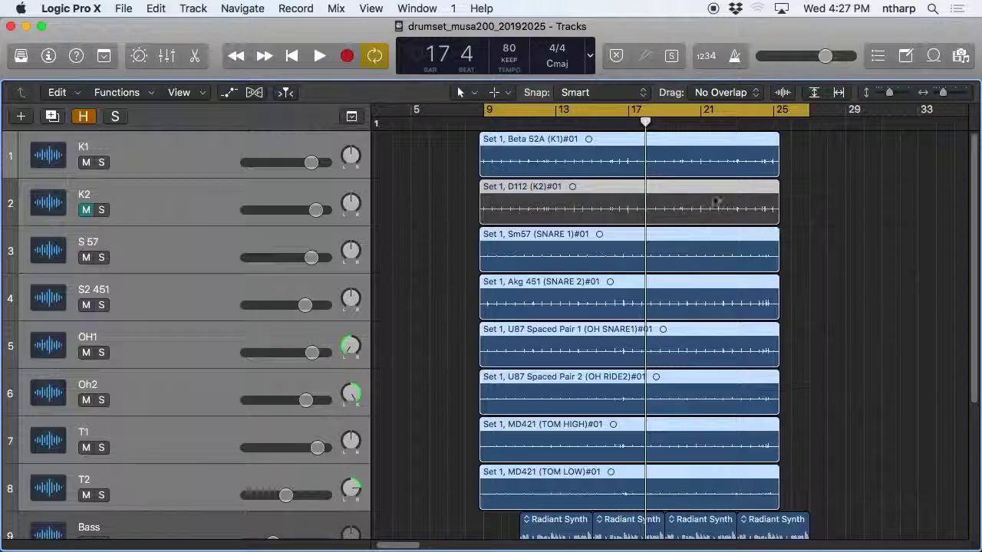
click(611, 120)
key(space)
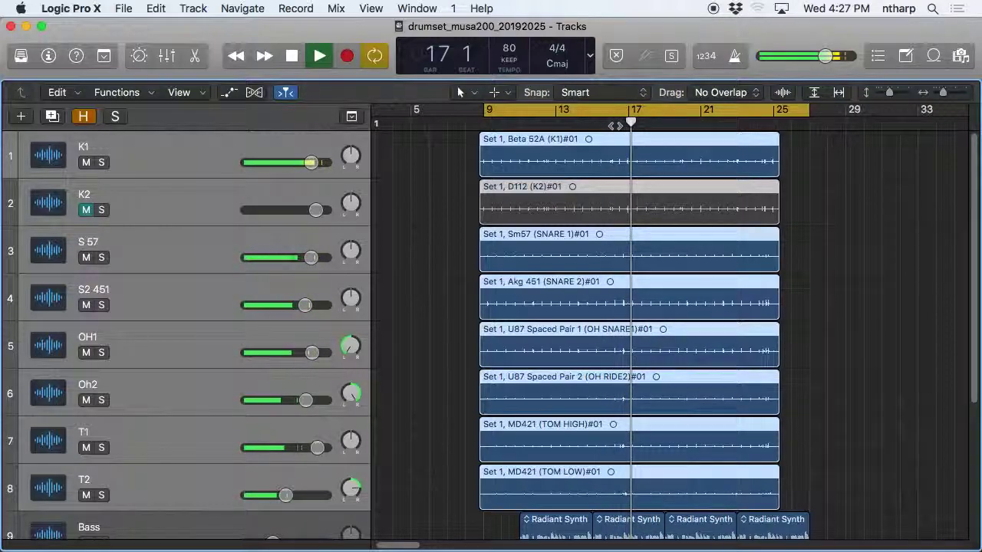
click(815, 92)
click(837, 92)
key(space)
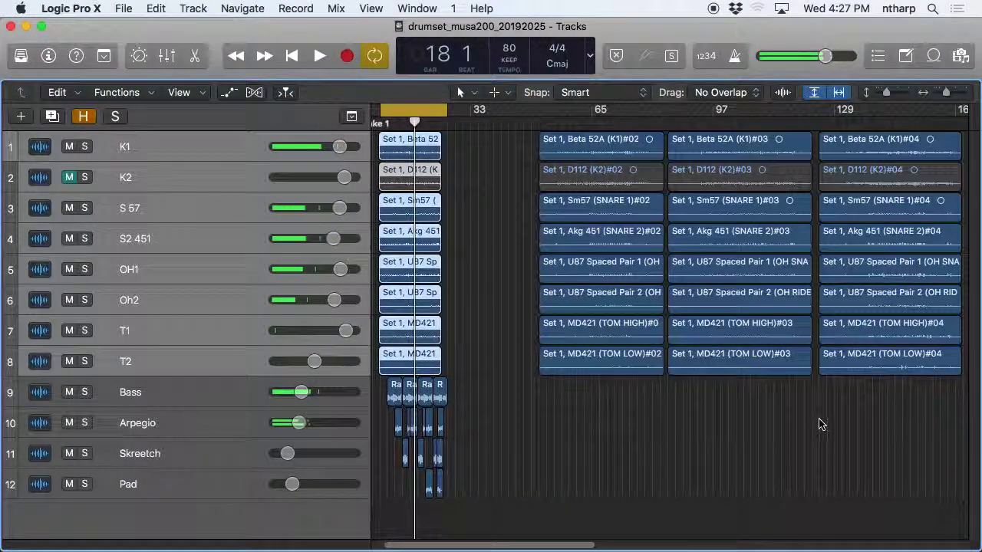
Remove the original recording tempo from all eight drum regions of the #04 take and confirm deleting the file tempo information
click(809, 427)
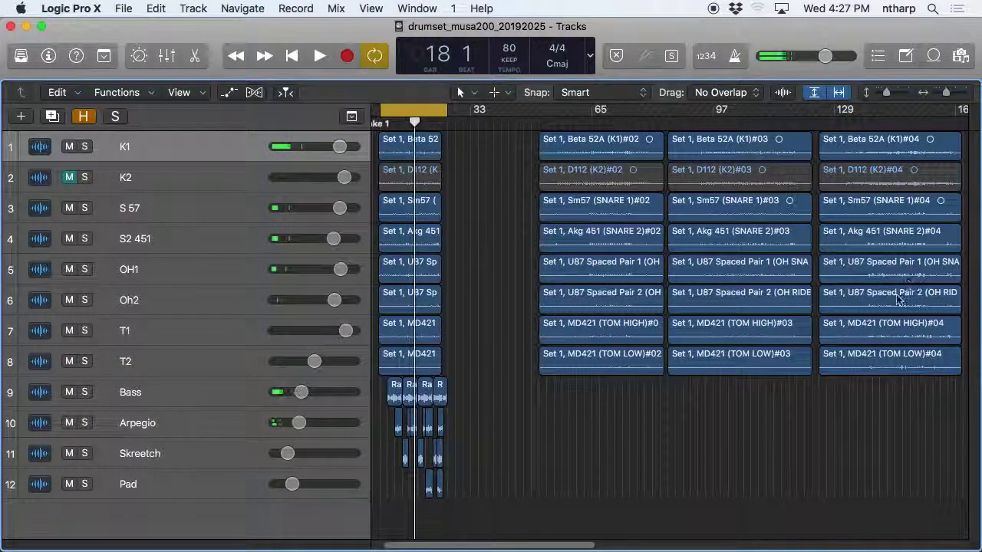
click(866, 273)
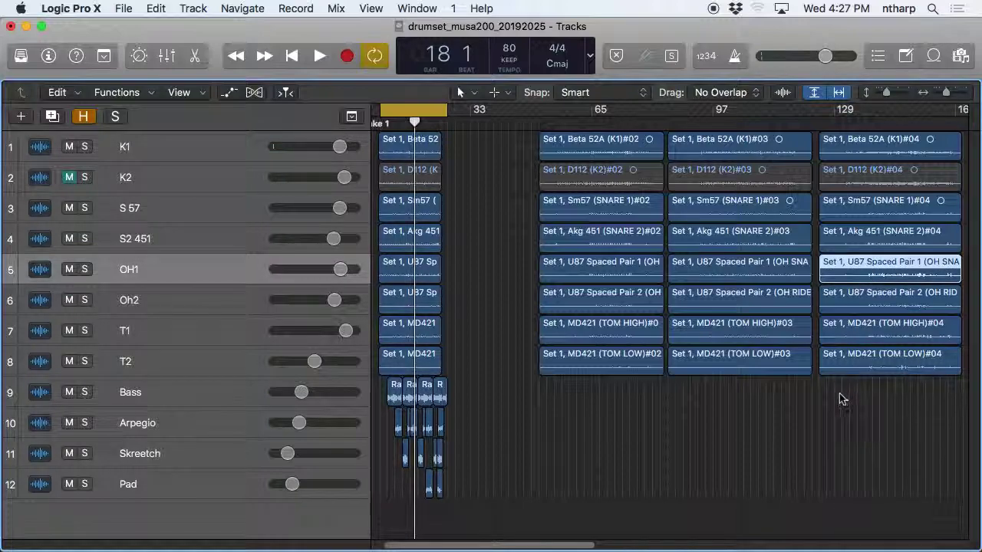
drag(890, 386, 871, 154)
right_click(914, 326)
mouse_move(869, 367)
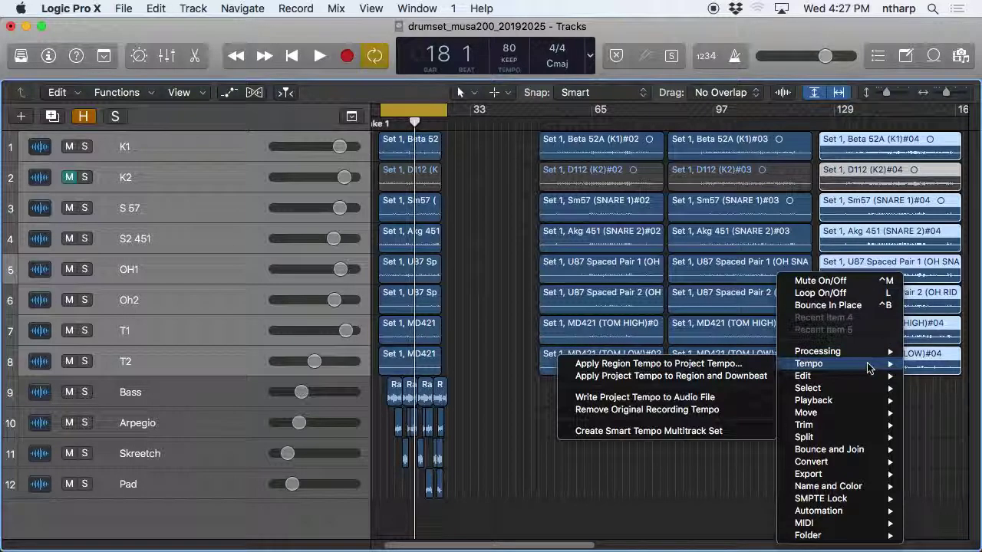
click(712, 410)
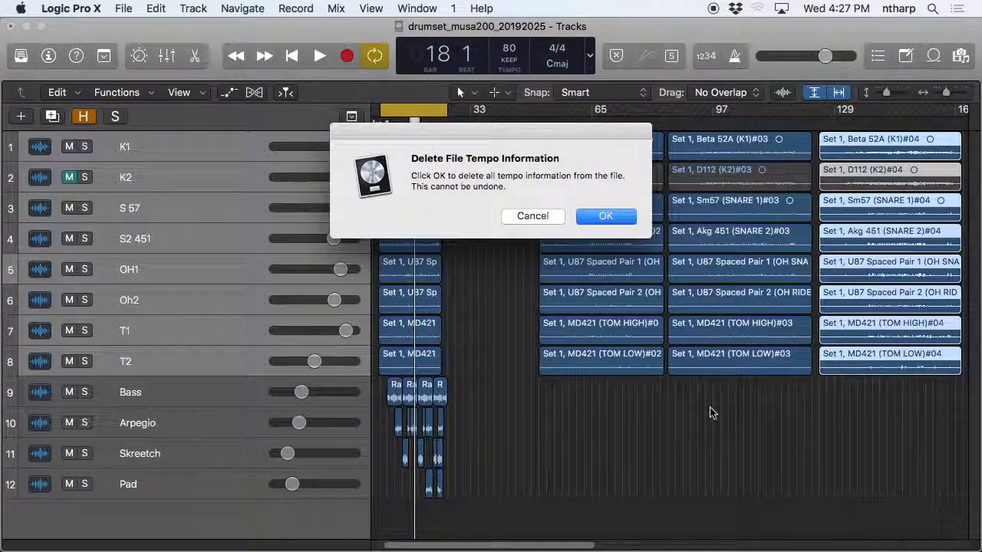
click(605, 217)
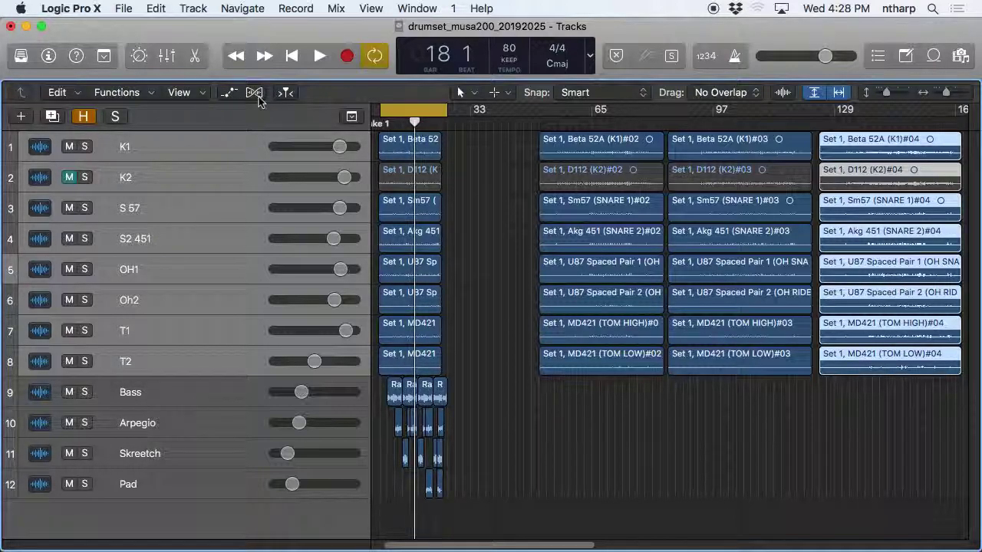
Show the global tracks and apply the tempo of OH1's #04 region to the project, aligning its downbeat to the nearest project downbeat
click(285, 93)
click(350, 120)
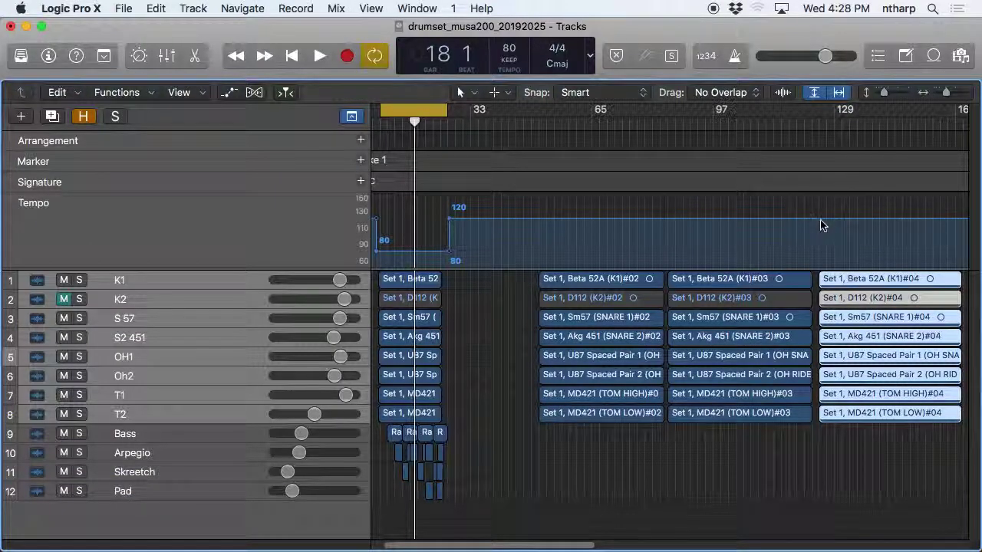
click(848, 435)
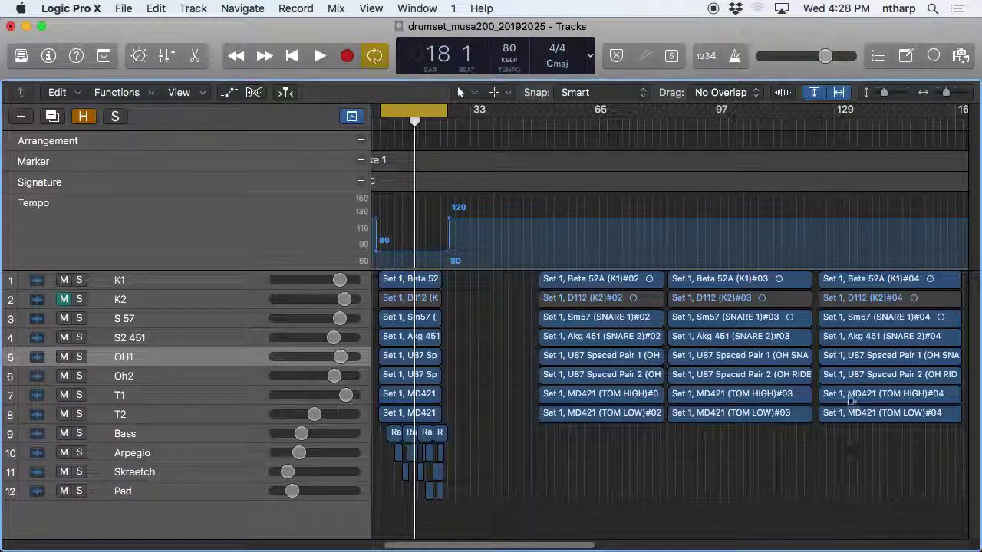
click(863, 361)
right_click(864, 360)
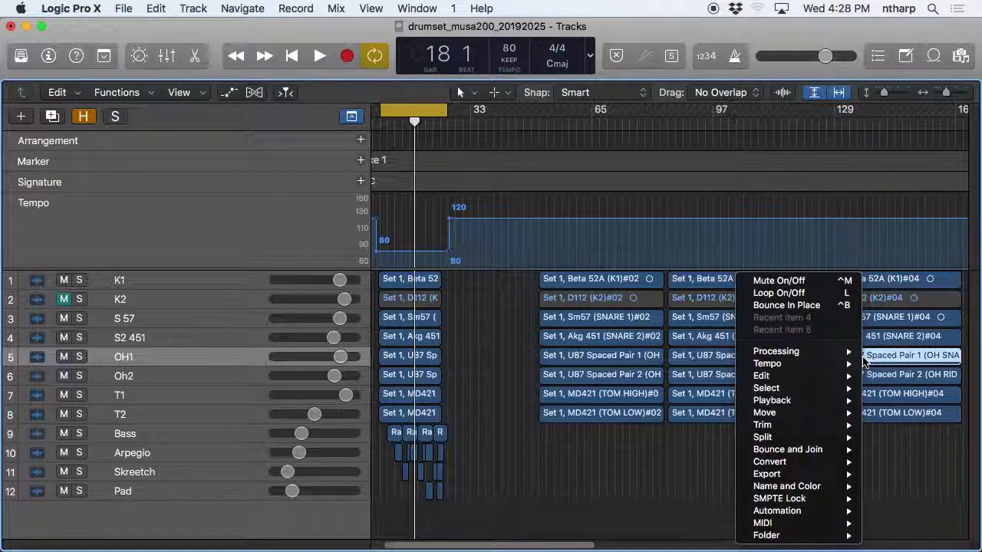
mouse_move(845, 365)
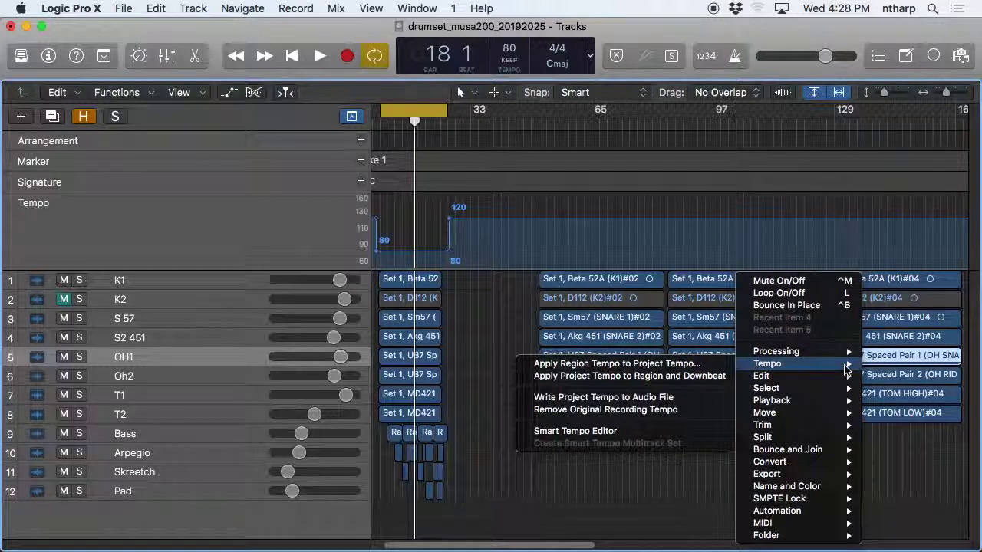
click(681, 365)
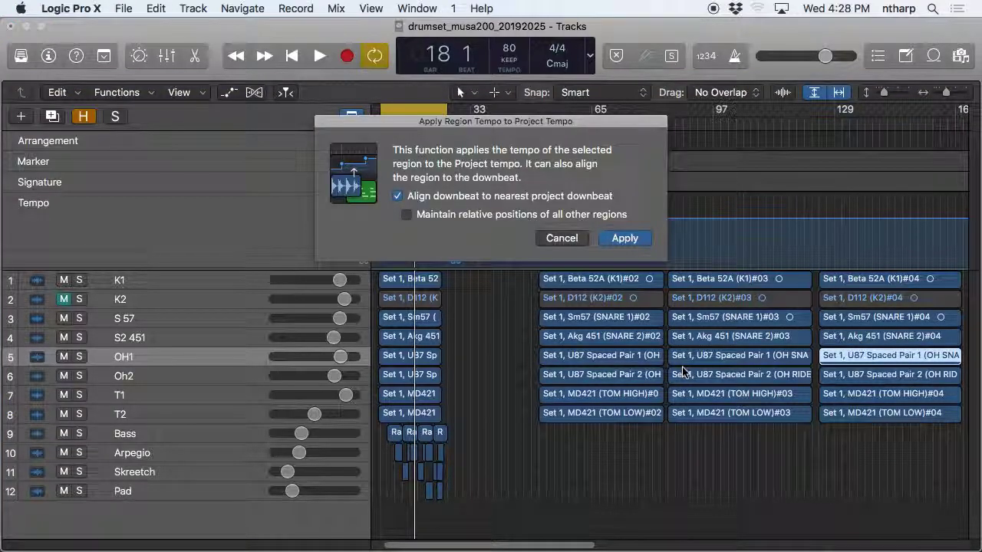
click(628, 238)
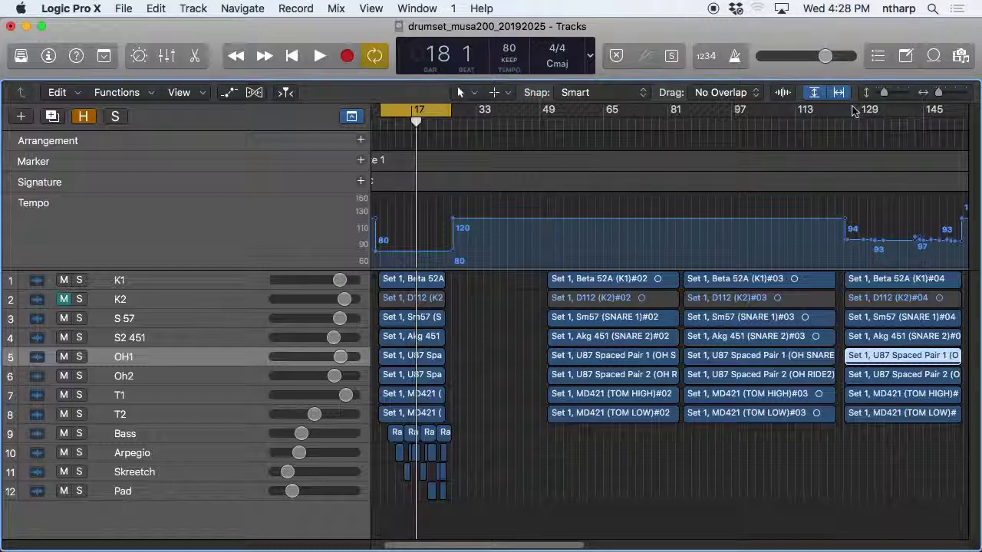
Set the cycle range from bar 129 to about bar 149 over the #04 take and play it from about bar 134
drag(861, 114, 934, 112)
key(space)
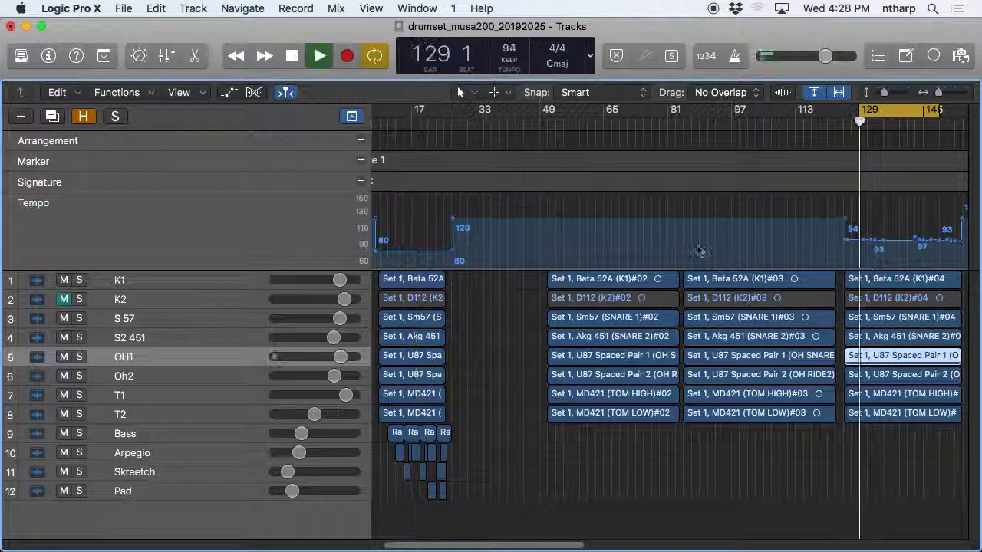
click(881, 125)
Filter Apple Loops by the Bass instrument, audition 80s Pop Rock Bass against the drums at a higher preview volume, and stop playback
click(933, 56)
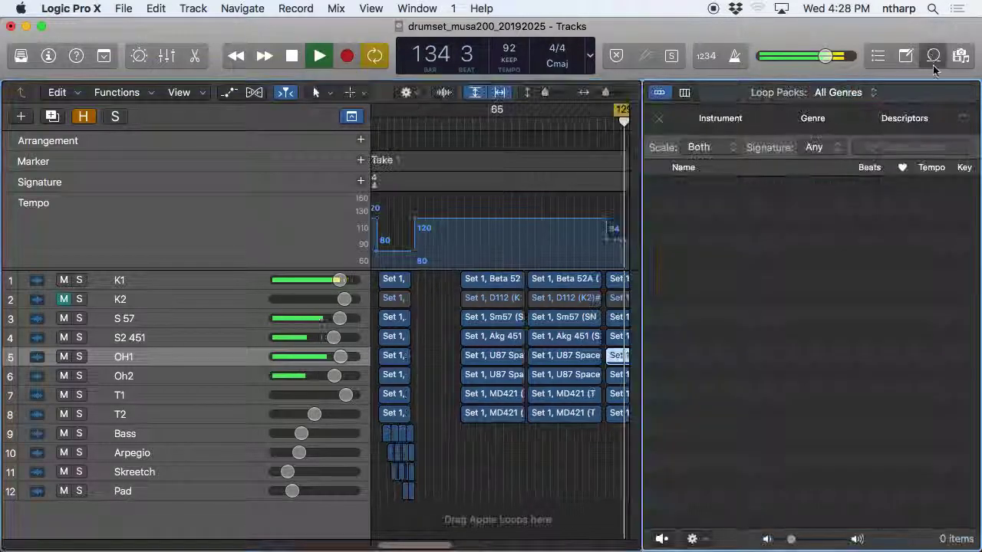
scroll(767, 441, down, 10)
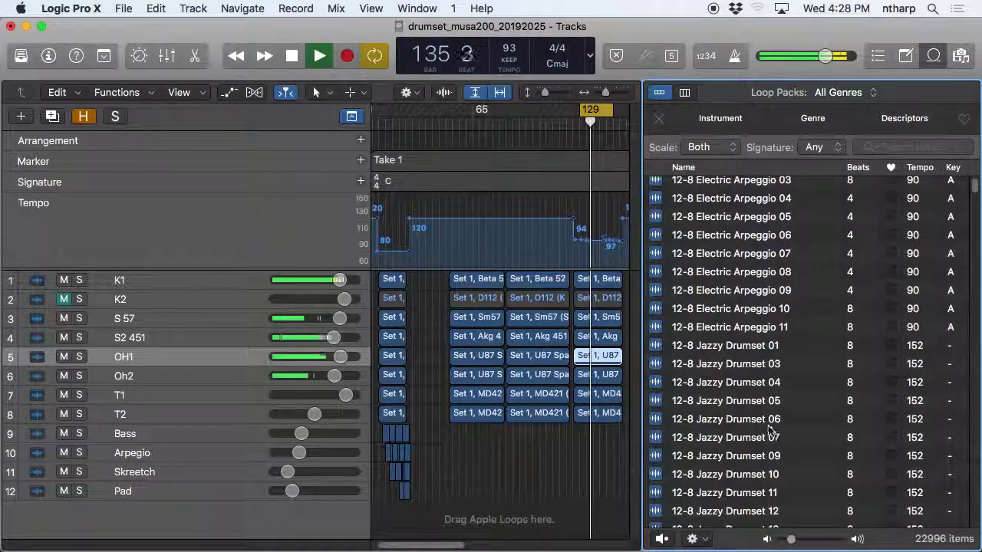
click(718, 123)
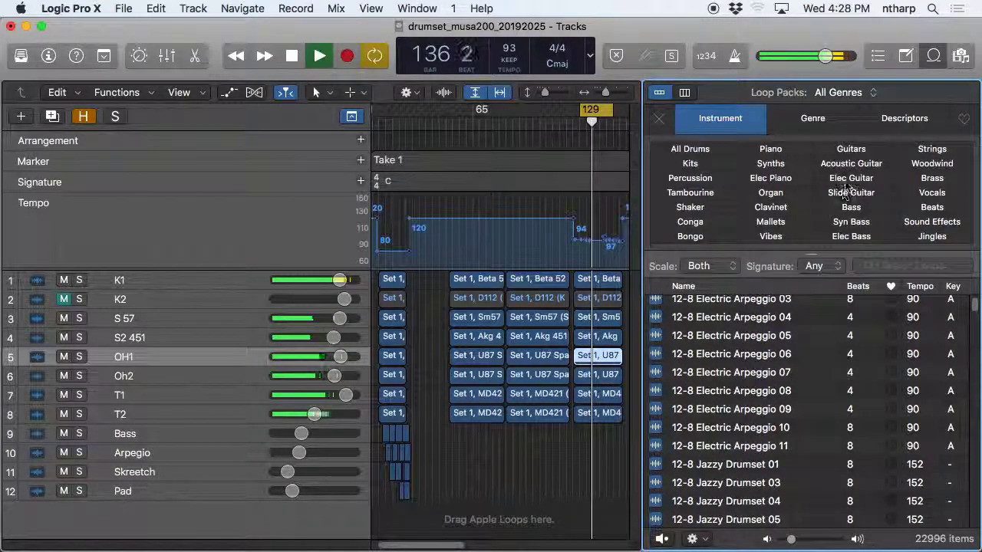
click(852, 208)
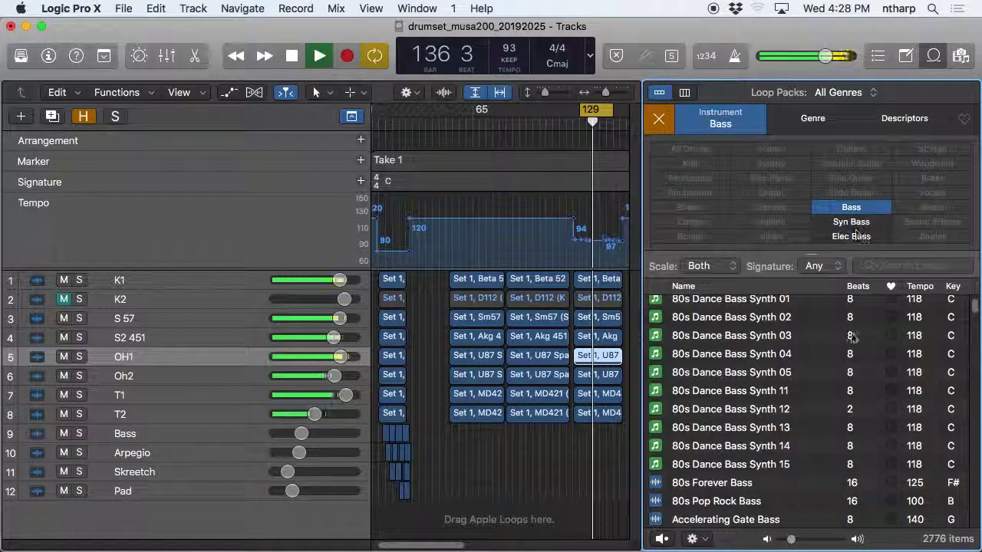
click(748, 503)
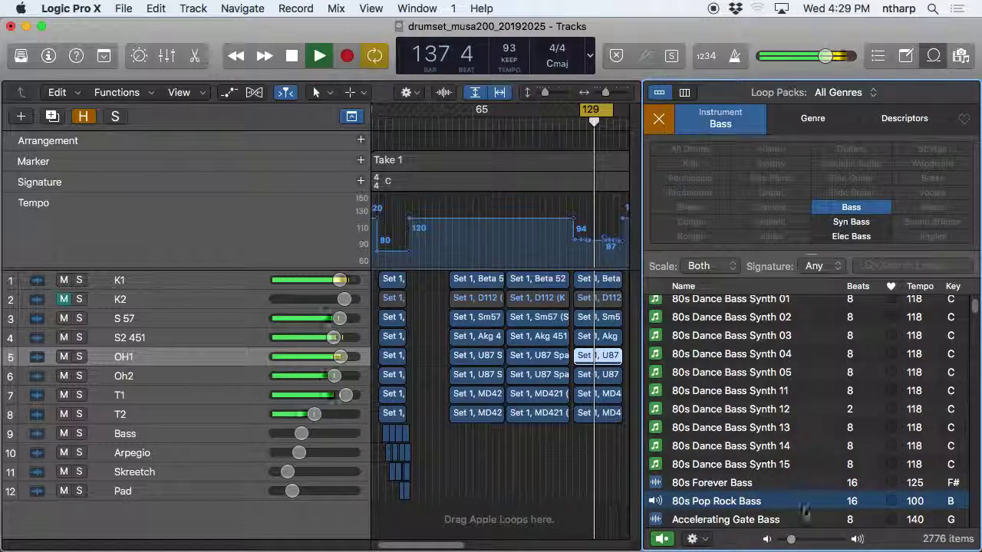
drag(792, 543, 820, 540)
scroll(817, 480, down, 1)
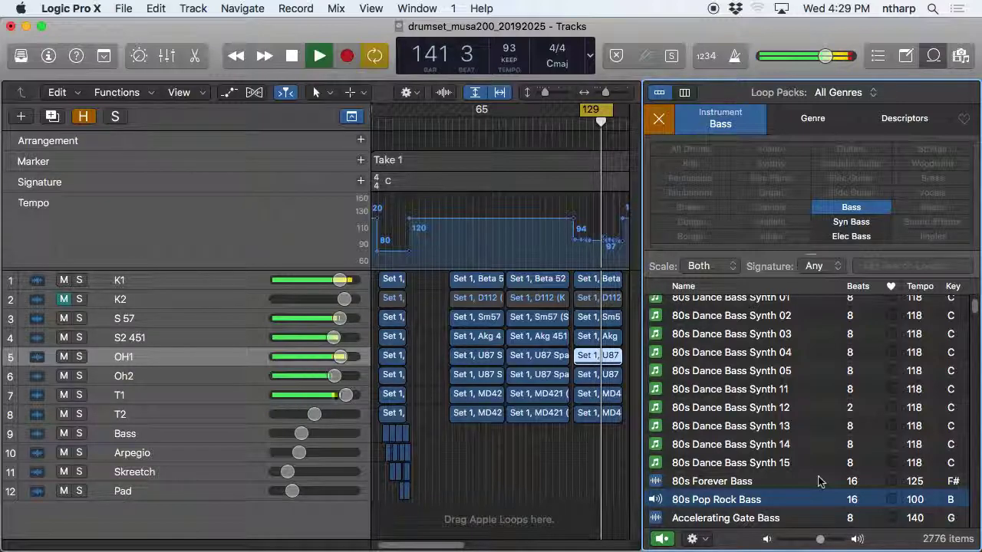
key(space)
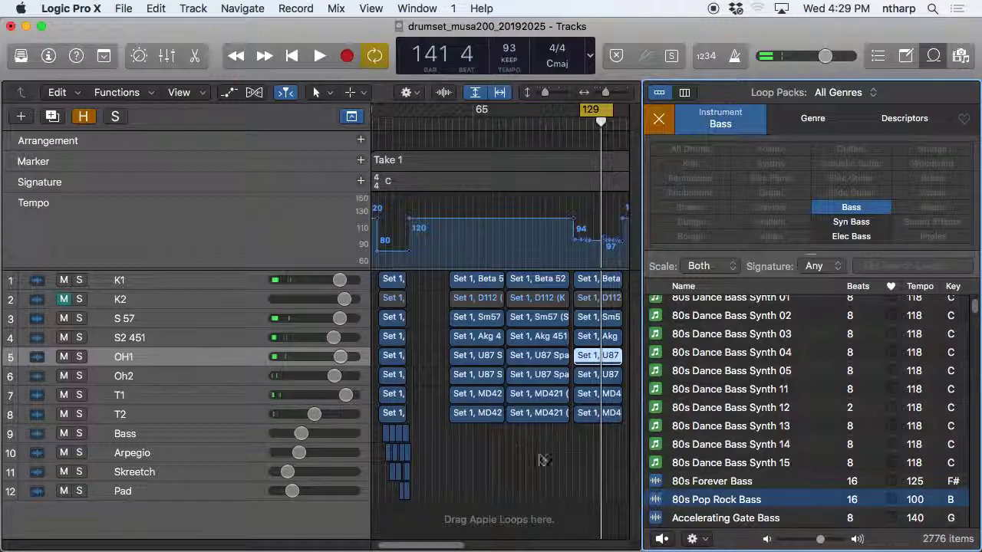
Remove the original recording tempo from all eight drum regions of the #03 take and confirm deleting the file tempo information
drag(545, 451, 531, 311)
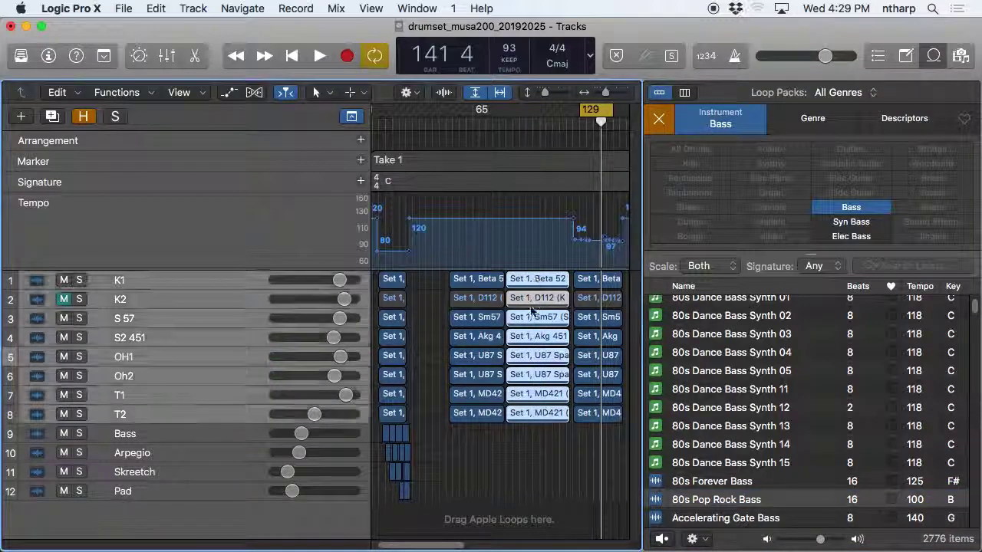
right_click(531, 310)
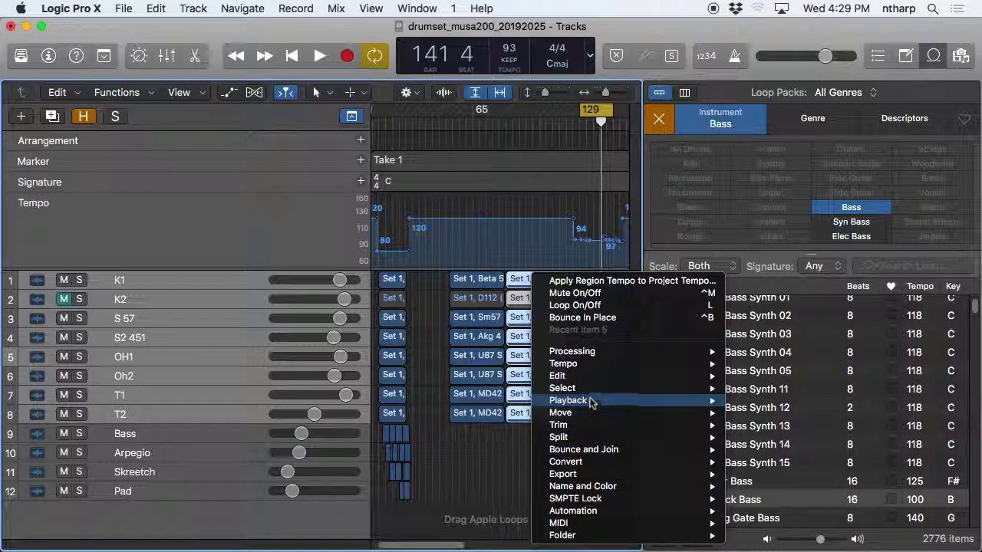
mouse_move(579, 365)
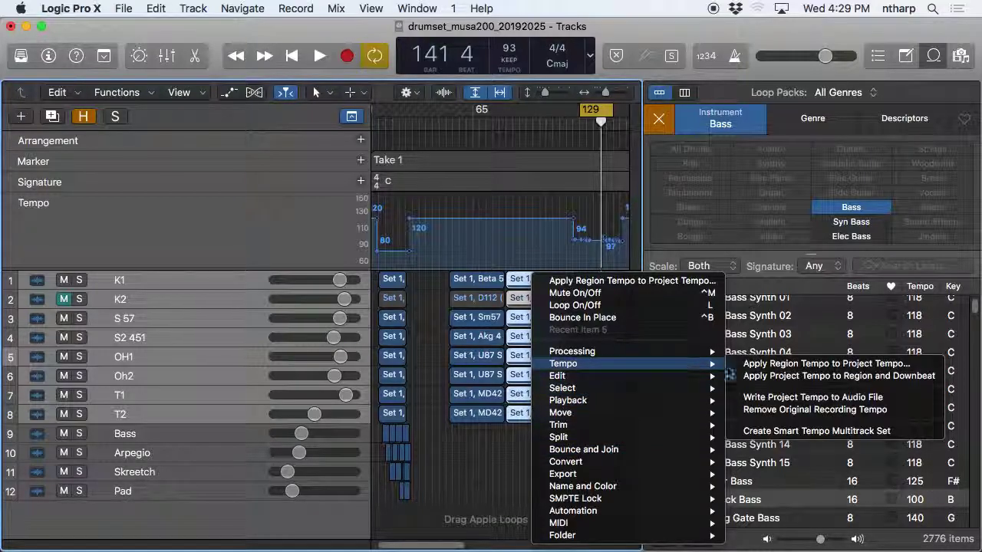
click(828, 415)
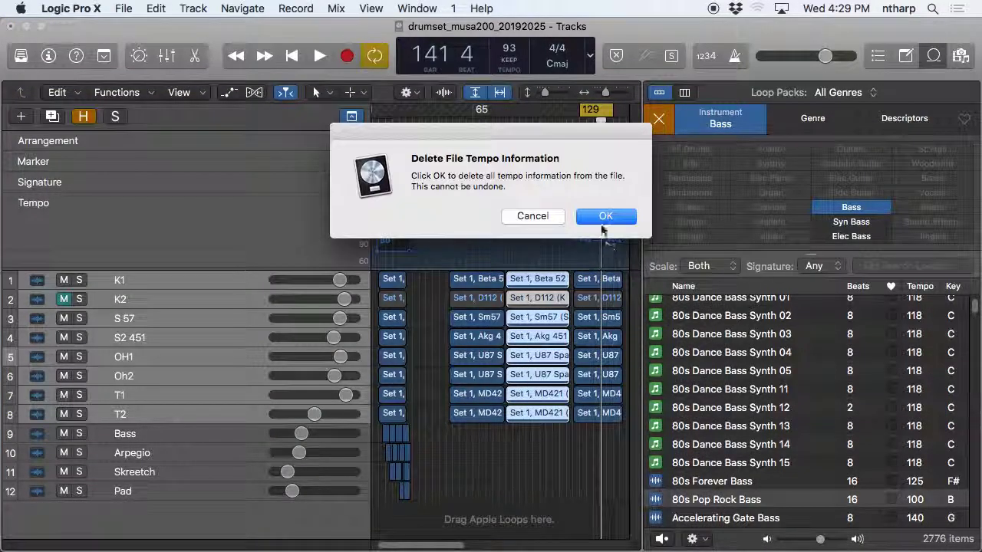
click(603, 217)
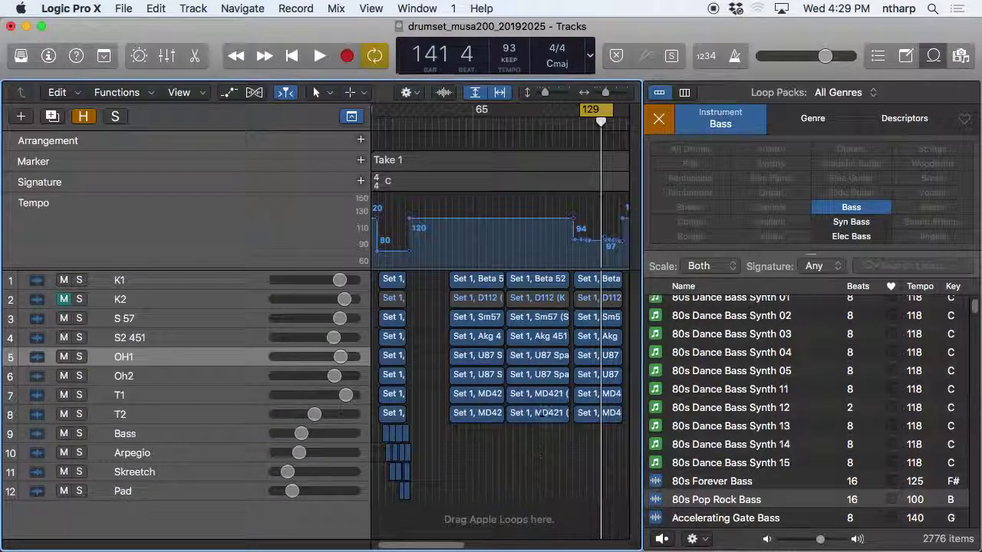
Apply the tempo of OH1's #03 region to the project, aligning the downbeat and maintaining the relative positions of all other regions
right_click(537, 356)
mouse_move(564, 365)
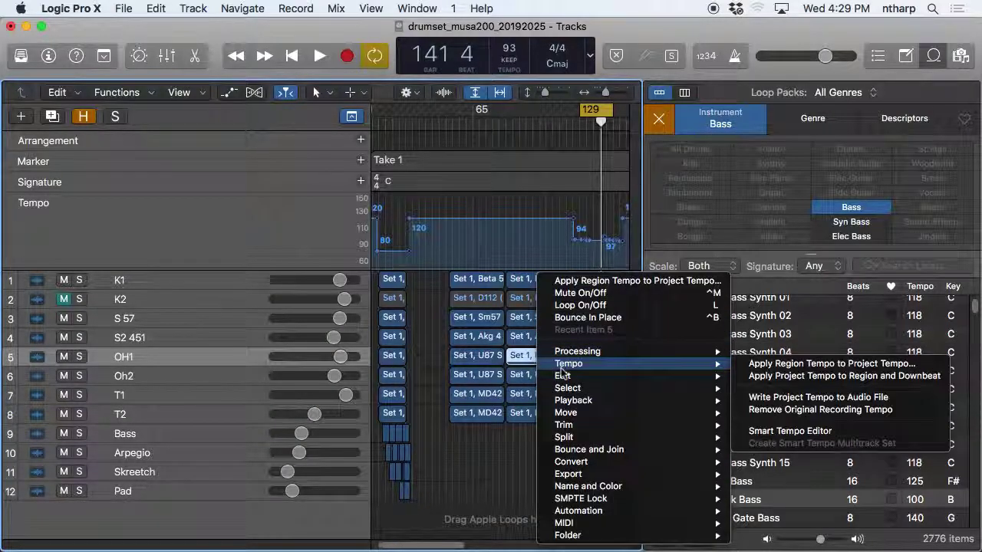
click(810, 367)
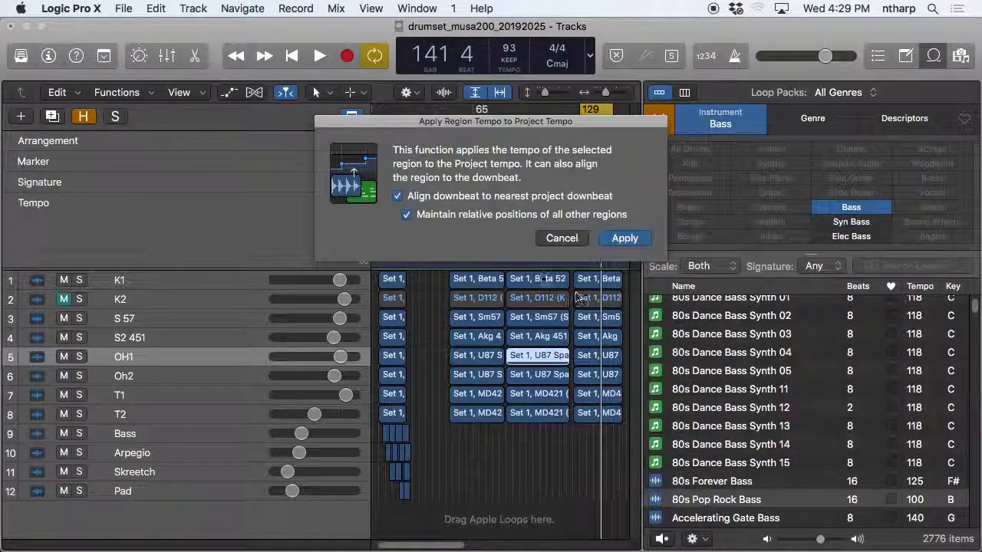
click(613, 238)
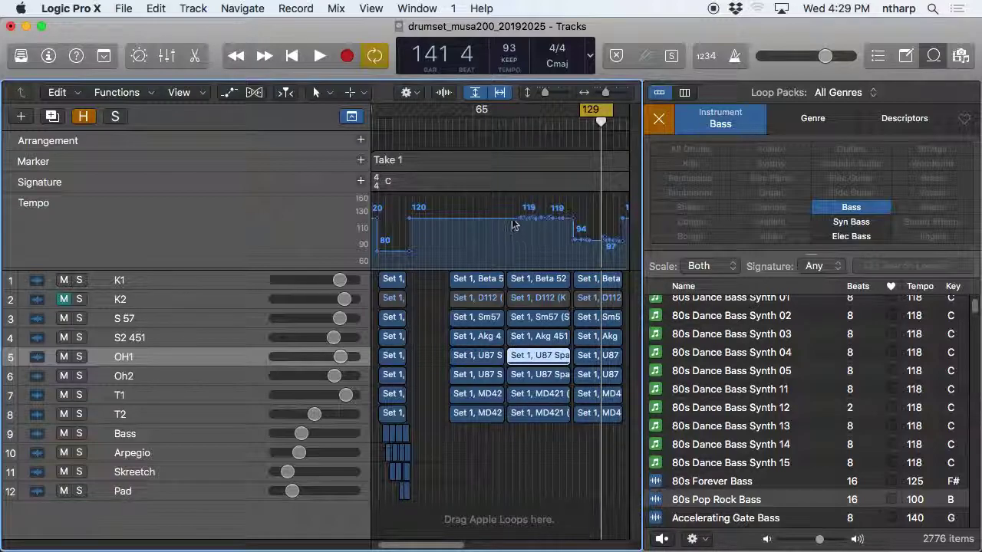
Delete the tempo changes over the #03 take from the project's tempo track
drag(521, 222, 485, 222)
key(Delete)
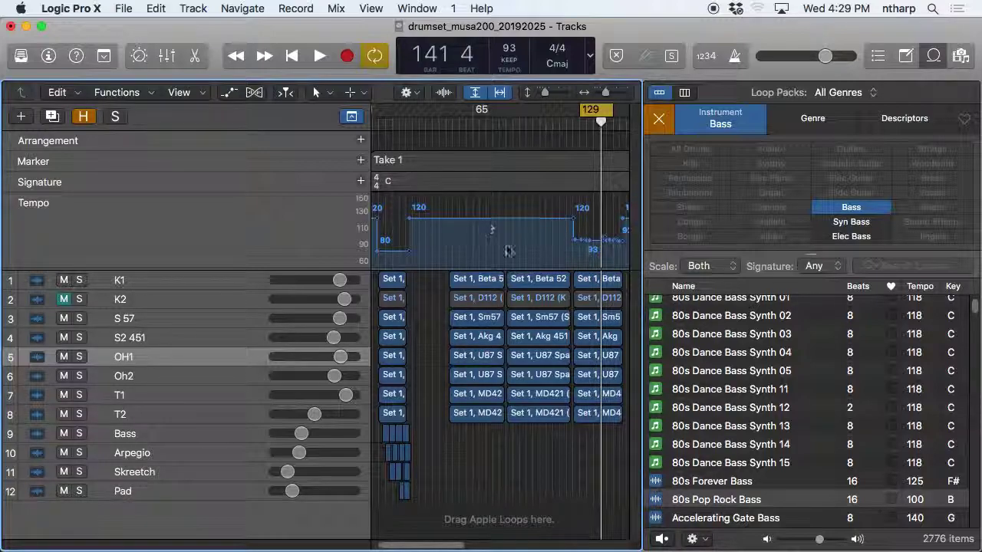
right_click(529, 316)
mouse_move(602, 363)
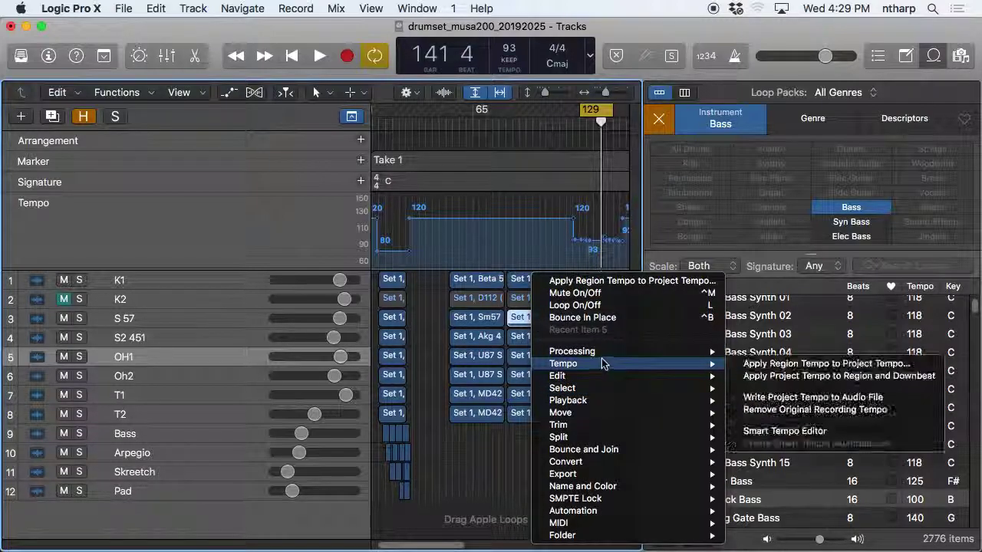
click(499, 468)
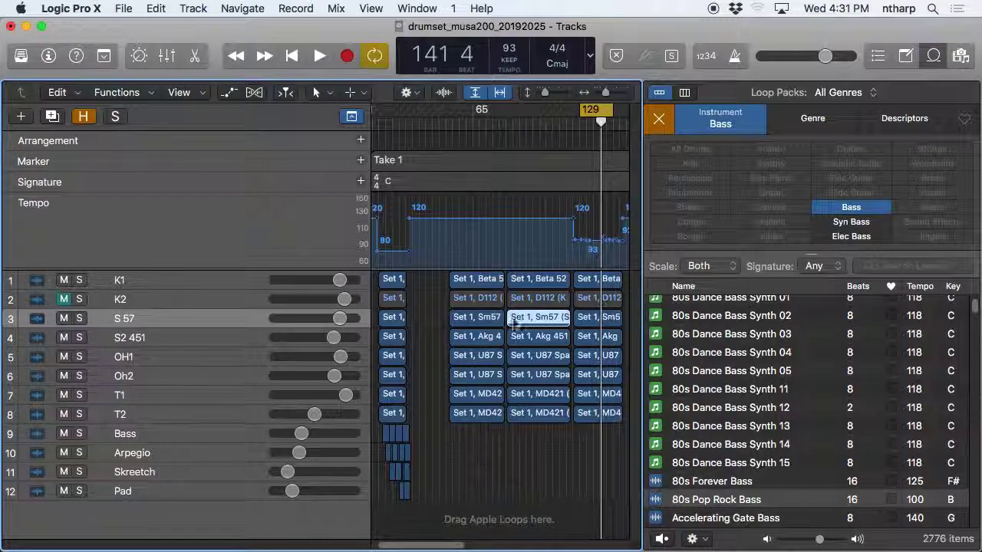
Close the loop browser and switch to Finder's MUSA200 folder window, moving it toward the middle of the desktop
click(933, 56)
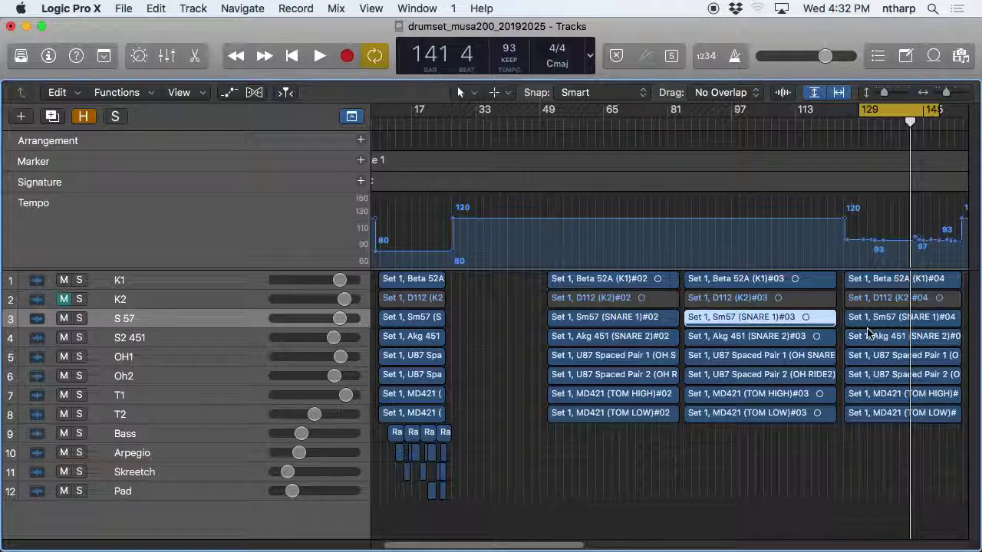
key(super+comma)
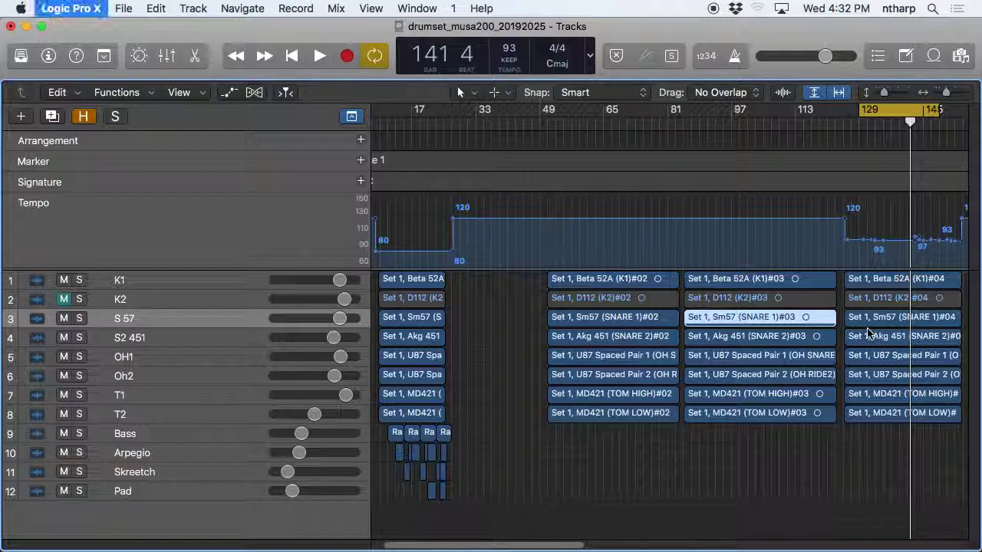
click(435, 214)
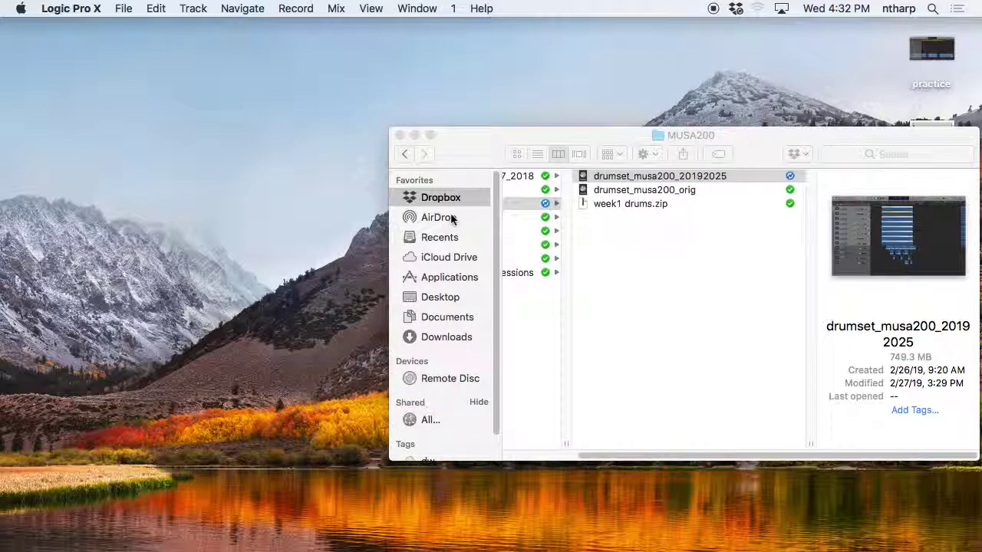
click(767, 131)
drag(767, 131, 617, 74)
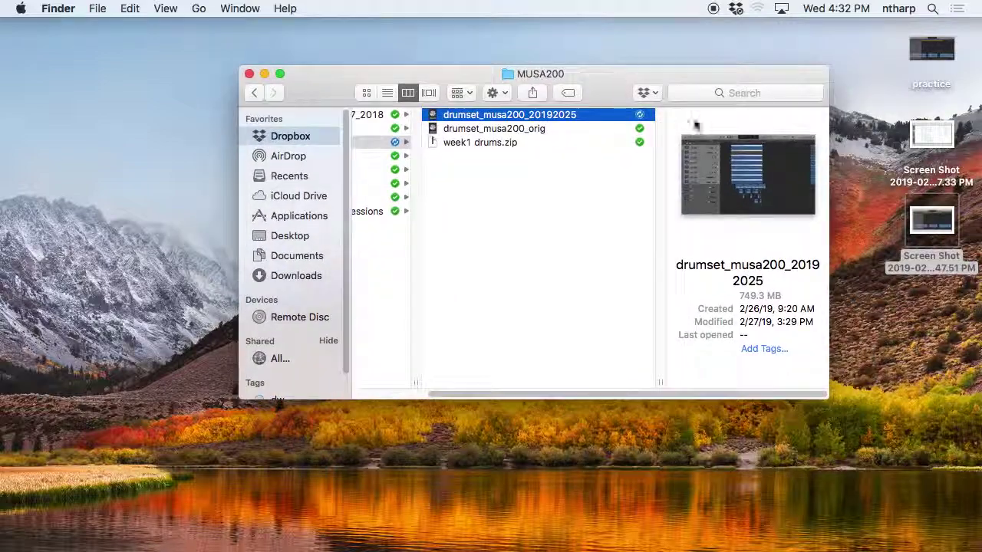